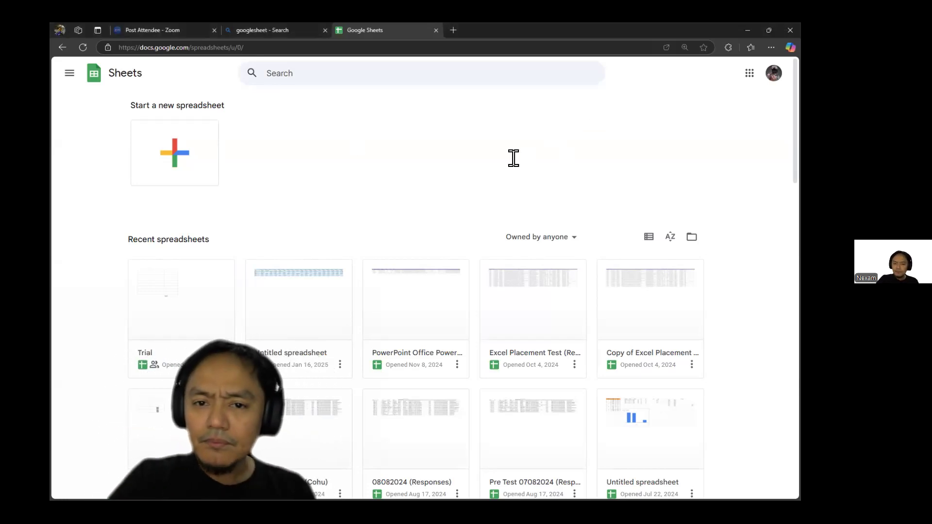
{"action": "left_click", "coordinate": [748, 74]}
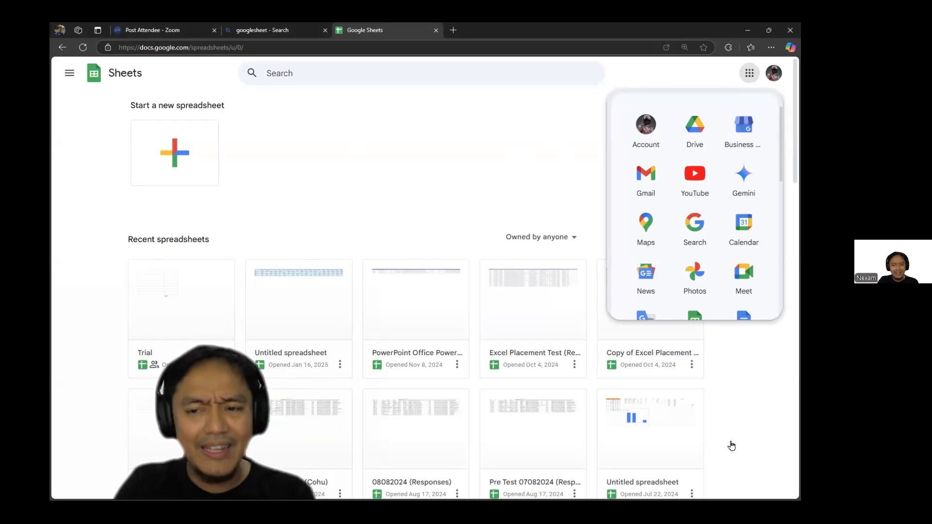
{"action": "scroll", "coordinate": [716, 291], "scroll_direction": "down", "scroll_amount": 3}
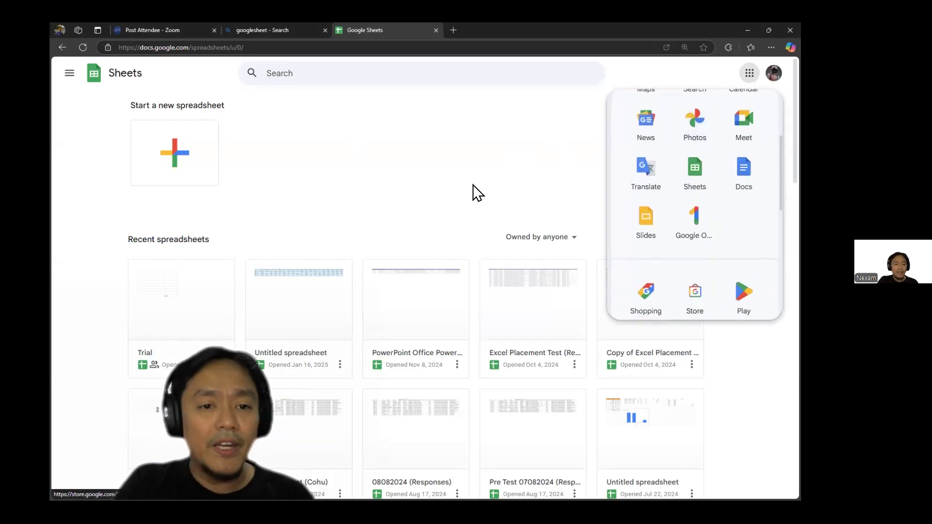
{"action": "left_click", "coordinate": [747, 77]}
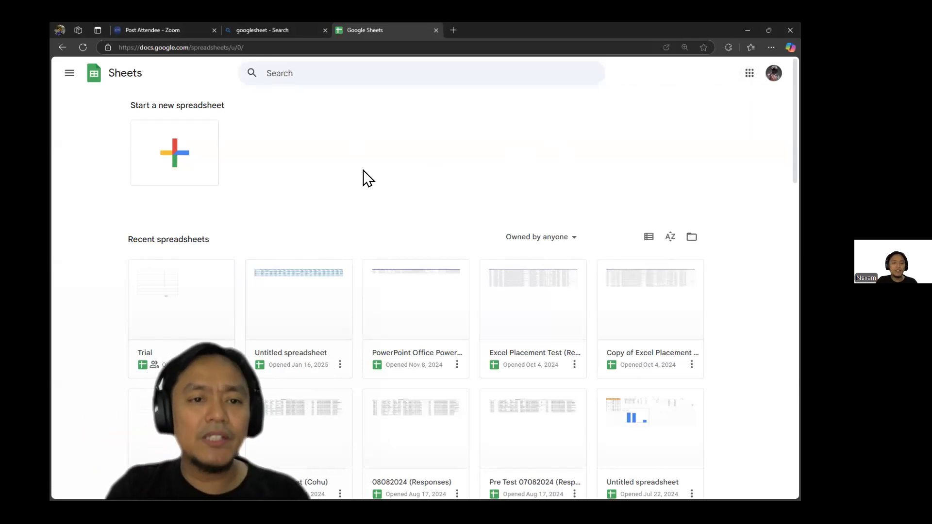
Step: Create a new blank spreadsheet and dismiss the pre-built tables suggestions
{"action": "left_click", "coordinate": [176, 147]}
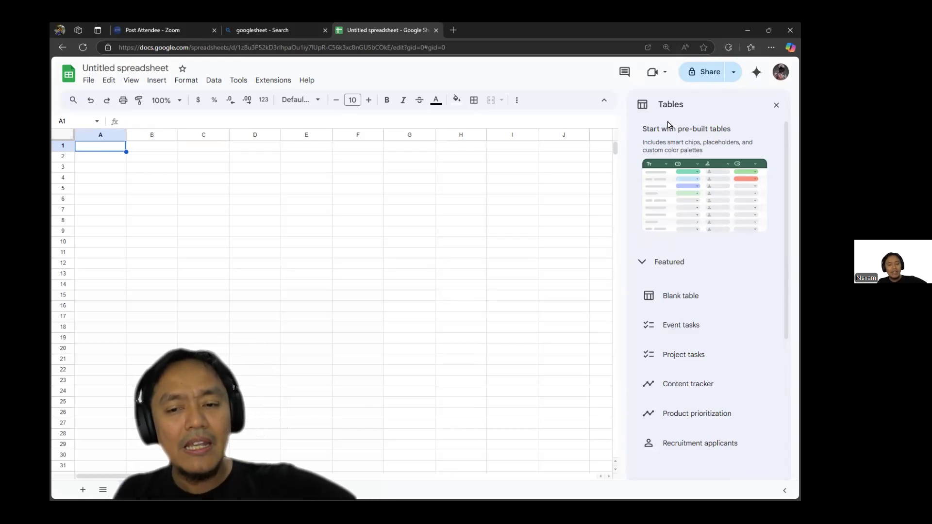
{"action": "key", "text": "ctrl+shift+Tab"}
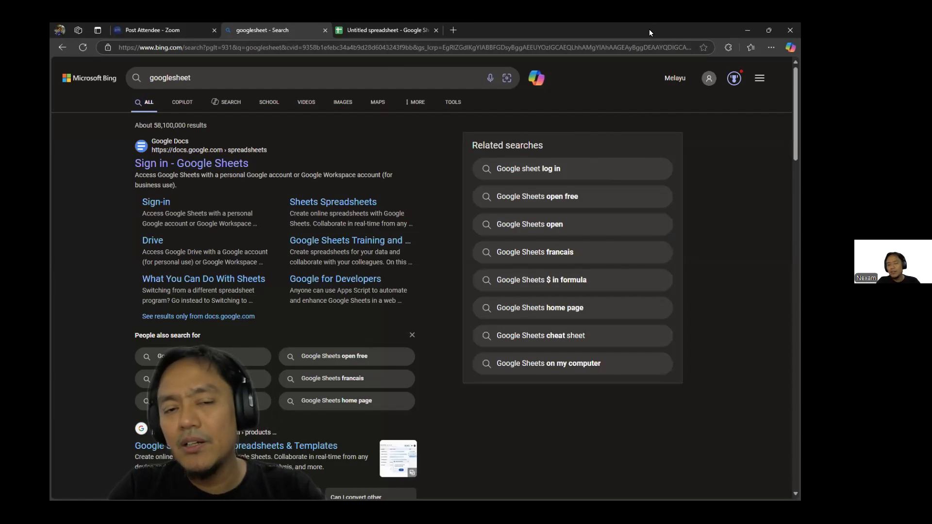
{"action": "left_click", "coordinate": [341, 36]}
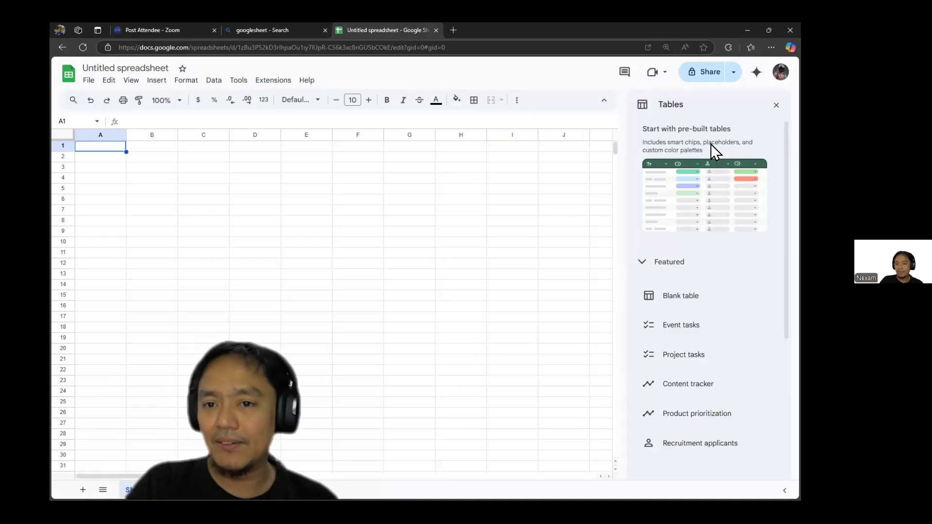
{"action": "left_click", "coordinate": [776, 105]}
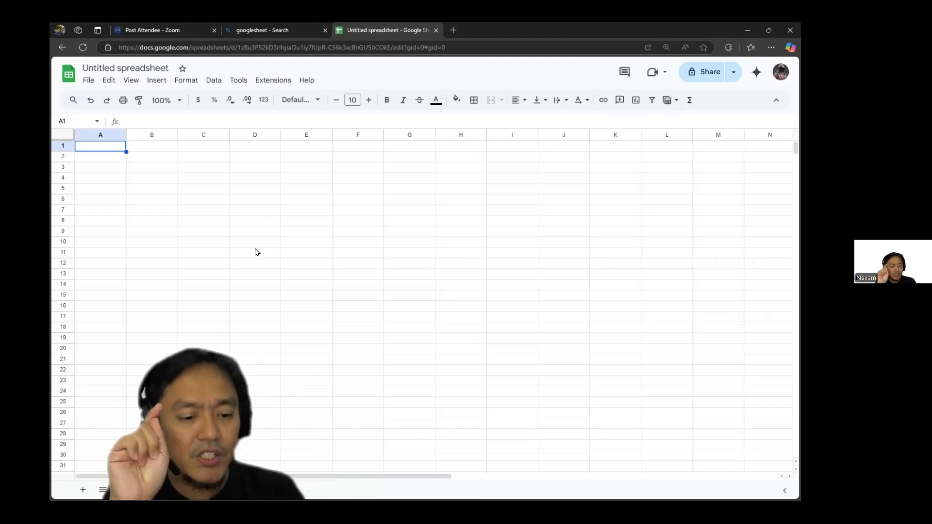
{"action": "key", "text": "ctrl+shift+Tab"}
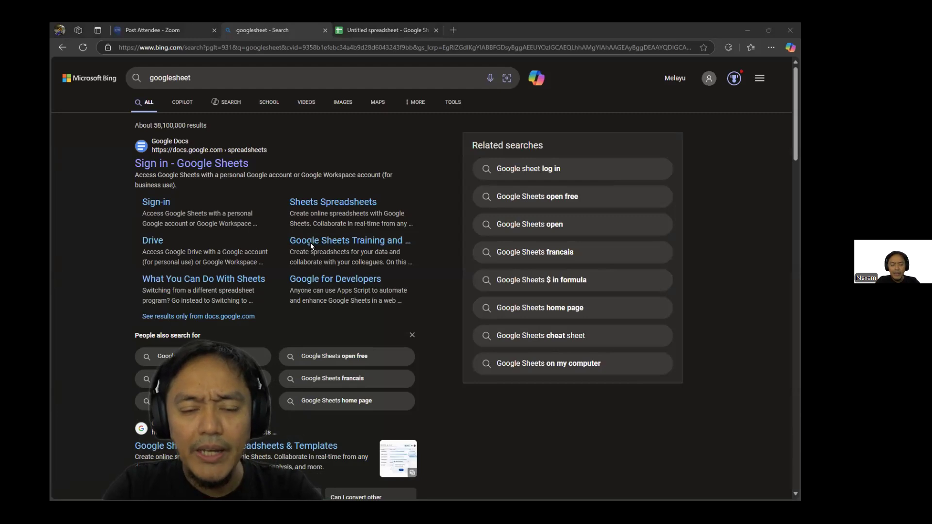
{"action": "left_click", "coordinate": [339, 34]}
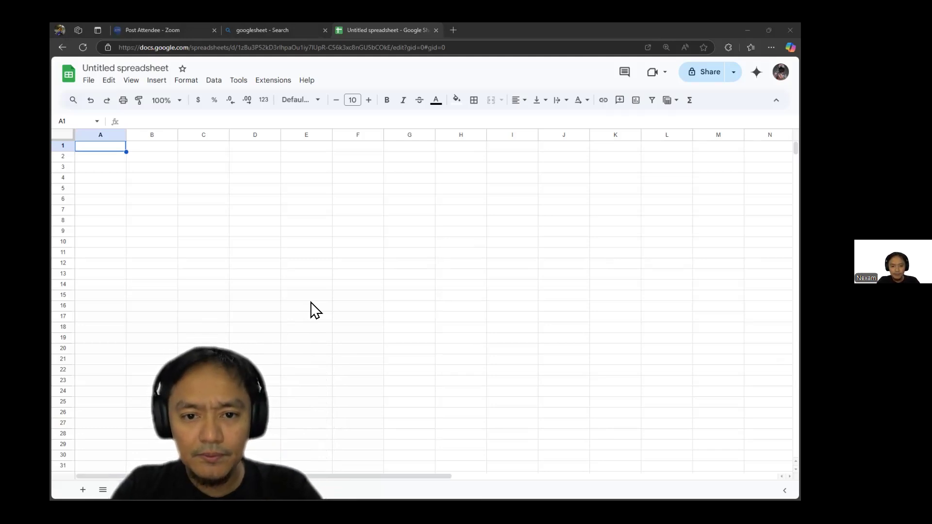
{"action": "left_click", "coordinate": [558, 204]}
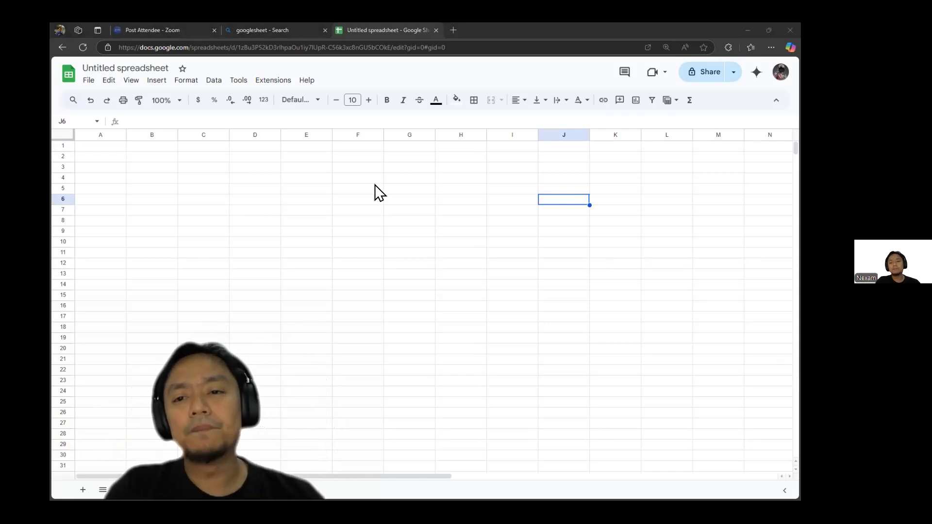
Step: Start sharing the spreadsheet and save it under the name ExcelAce
{"action": "left_click", "coordinate": [714, 73]}
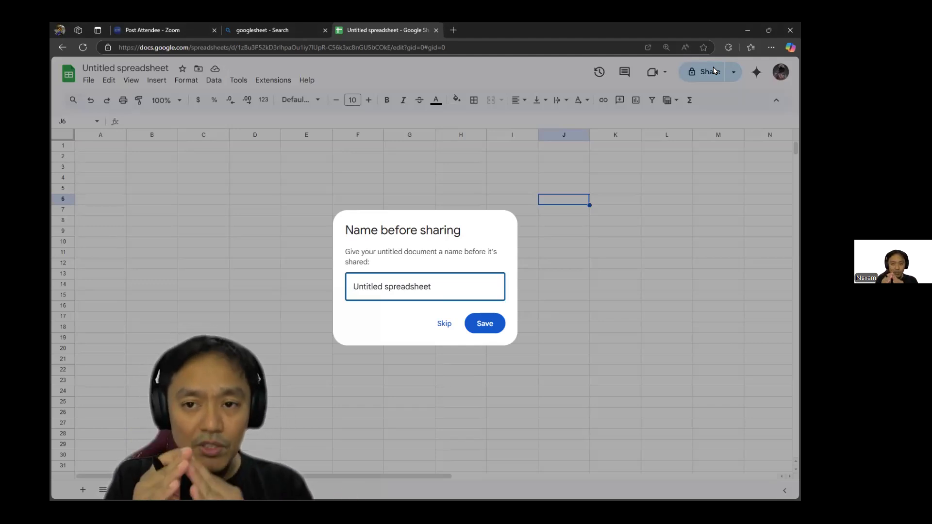
{"action": "left_click", "coordinate": [449, 285]}
{"action": "left_click_drag", "start_coordinate": [448, 285], "coordinate": [303, 286]}
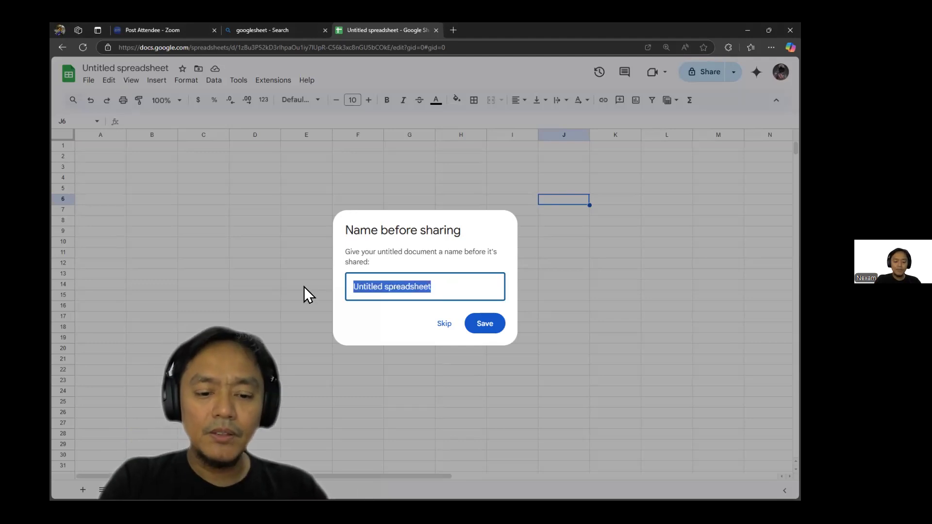
{"action": "type", "text": "ExcelAce"}
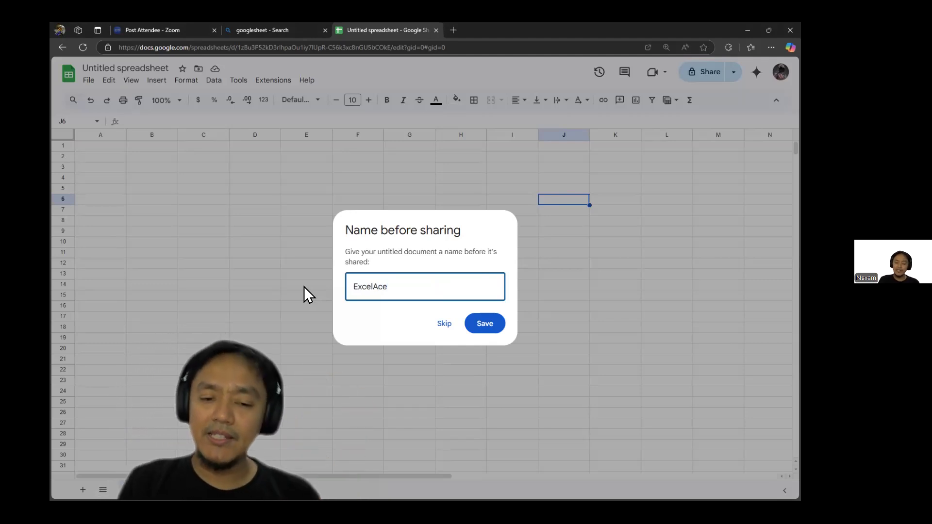
{"action": "left_click", "coordinate": [490, 321]}
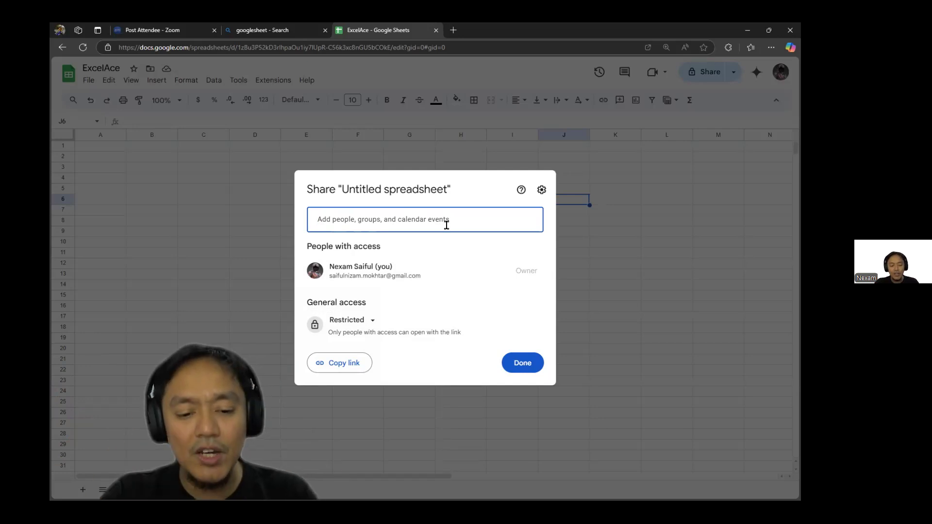
Step: Add the collaborator's e-mail address as a share recipient with the Editor role
{"action": "type", "text": "nora"}
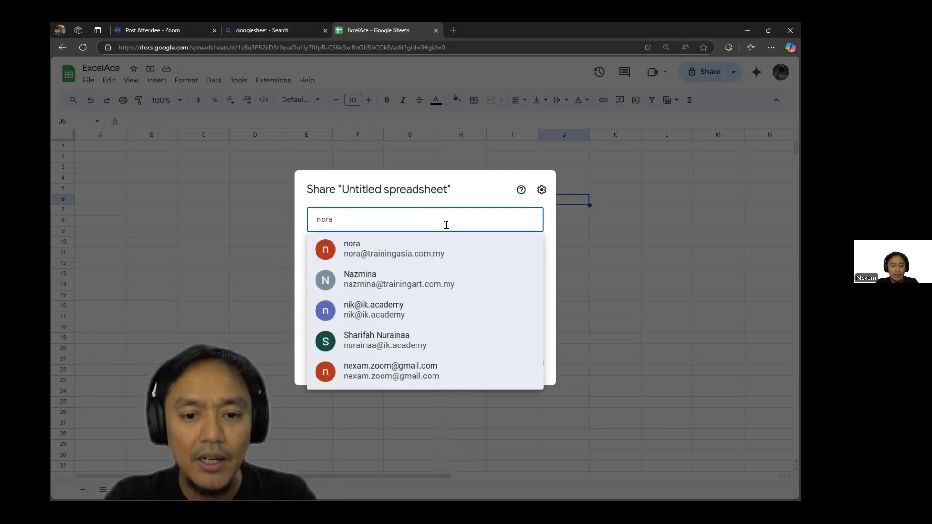
{"action": "left_click", "coordinate": [406, 371]}
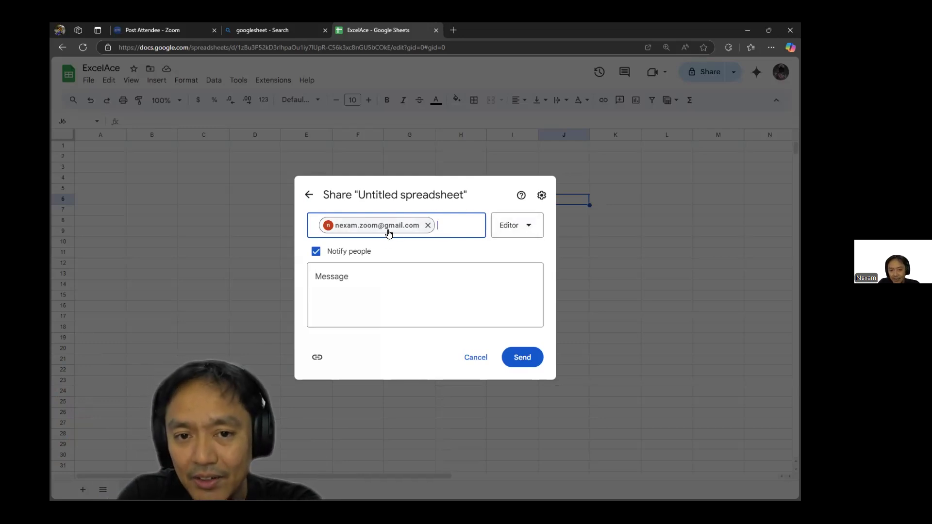
{"action": "left_click", "coordinate": [517, 232]}
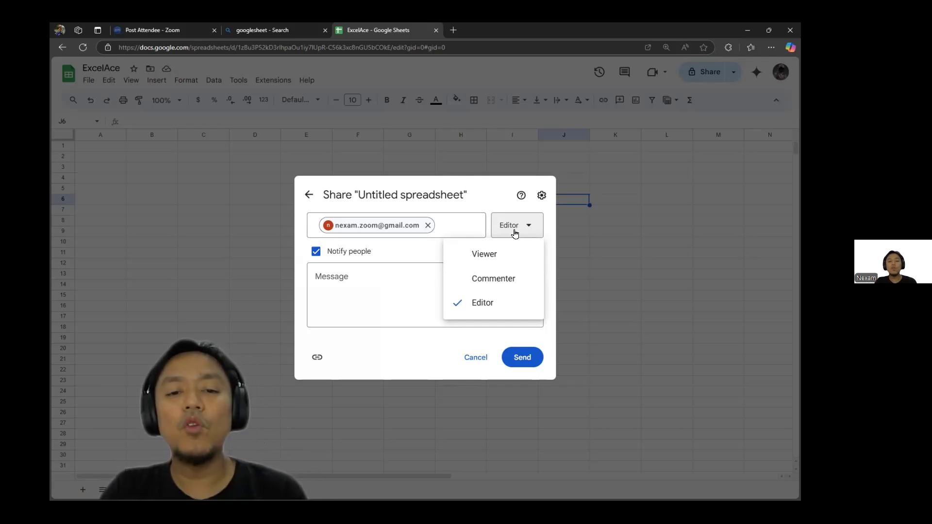
{"action": "left_click", "coordinate": [488, 206]}
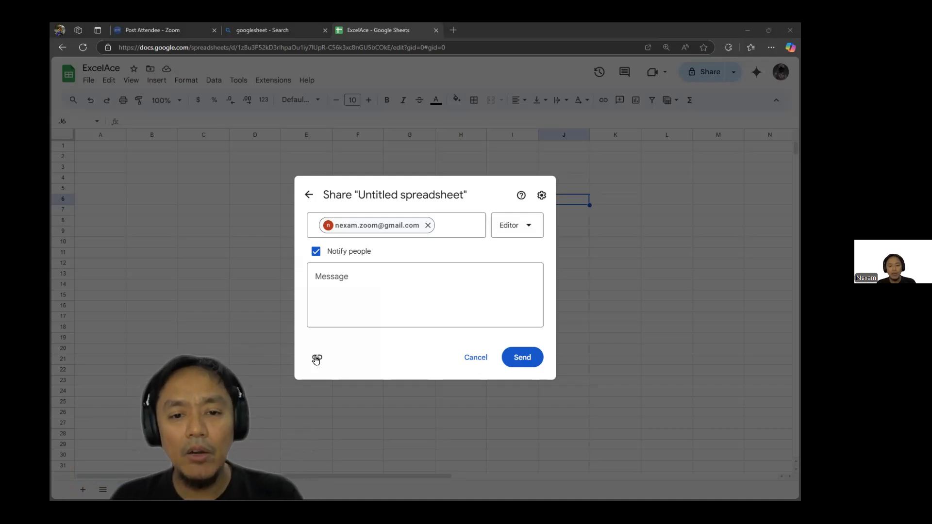
{"action": "left_click", "coordinate": [597, 234]}
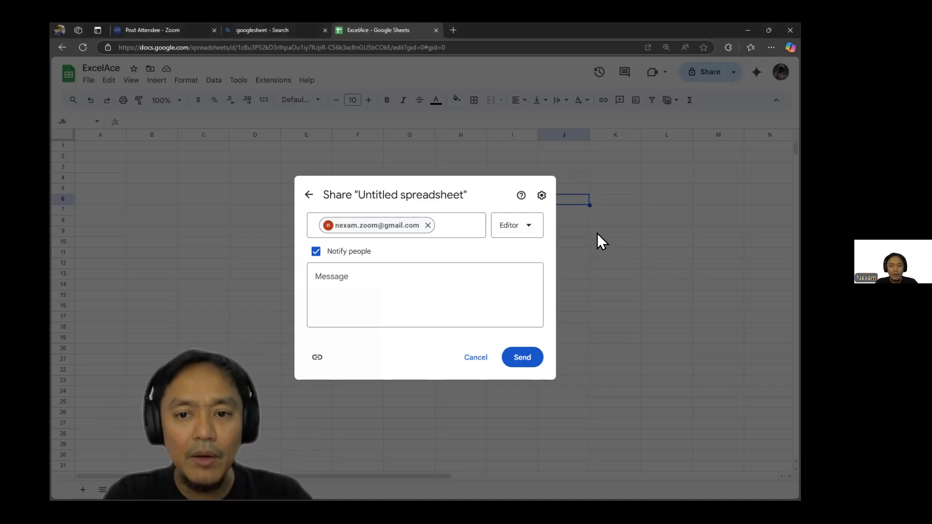
Step: In the sharing settings, disable the download, print and copy option for viewers and commenters, and re-enable it
{"action": "left_click", "coordinate": [541, 195]}
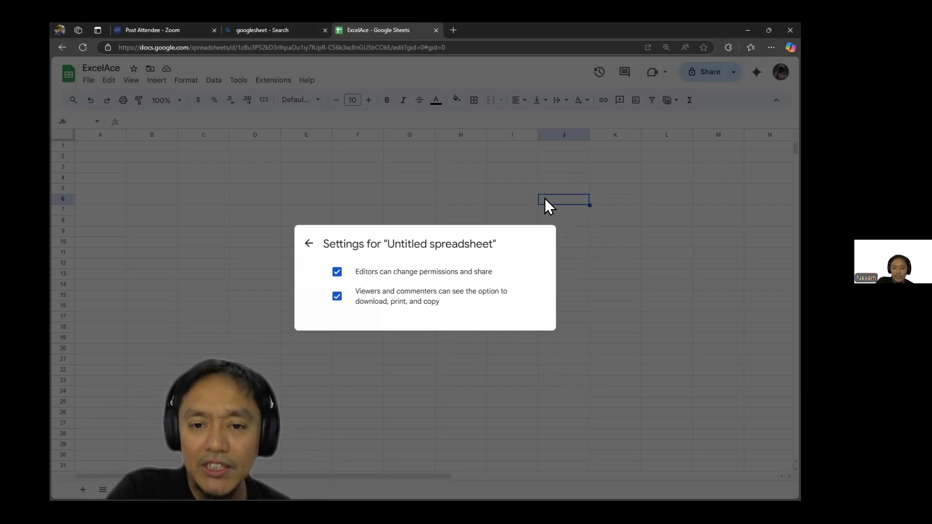
{"action": "left_click", "coordinate": [338, 299]}
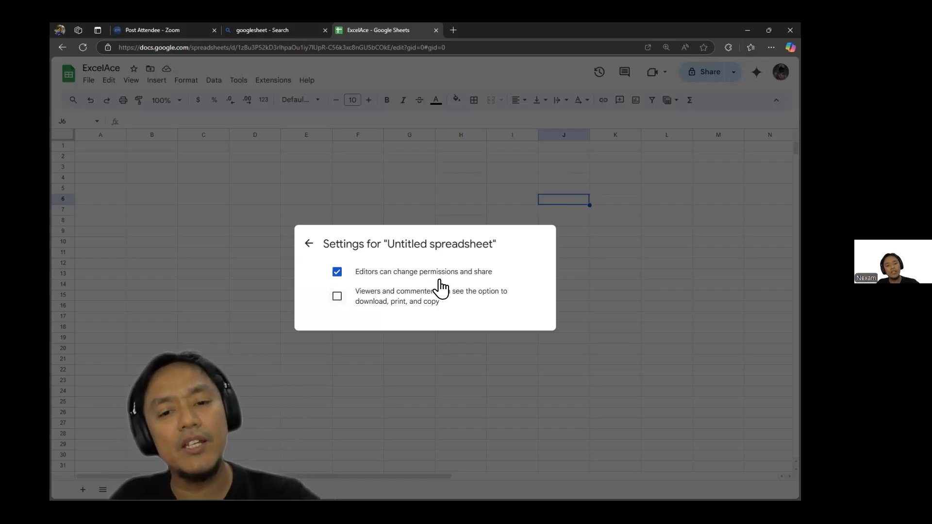
{"action": "left_click", "coordinate": [337, 297]}
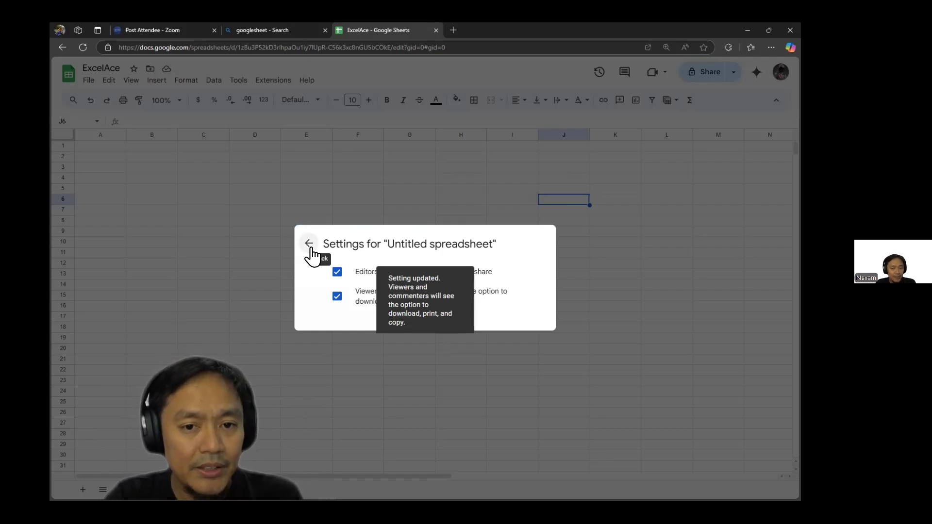
{"action": "left_click", "coordinate": [309, 244]}
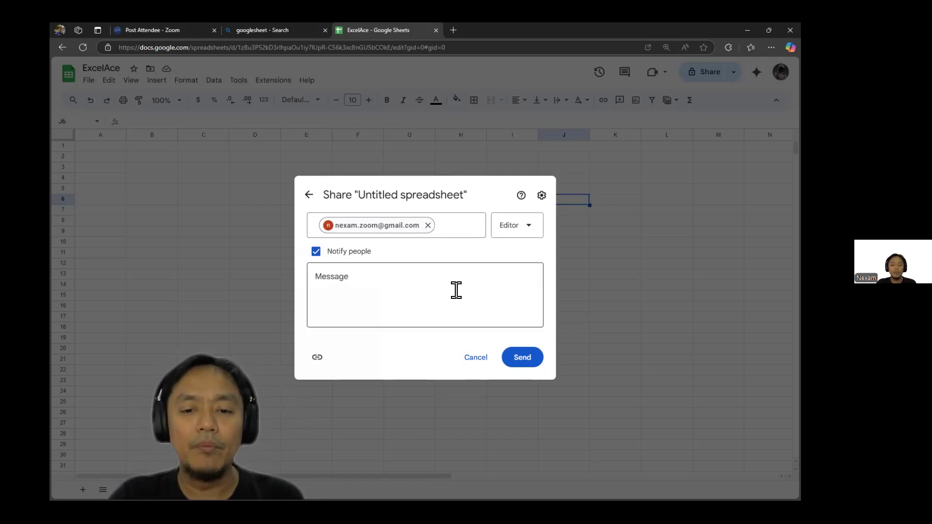
Step: Send the sharing invitation to the added collaborator and return to the sheet at cell E8
{"action": "left_click", "coordinate": [518, 359]}
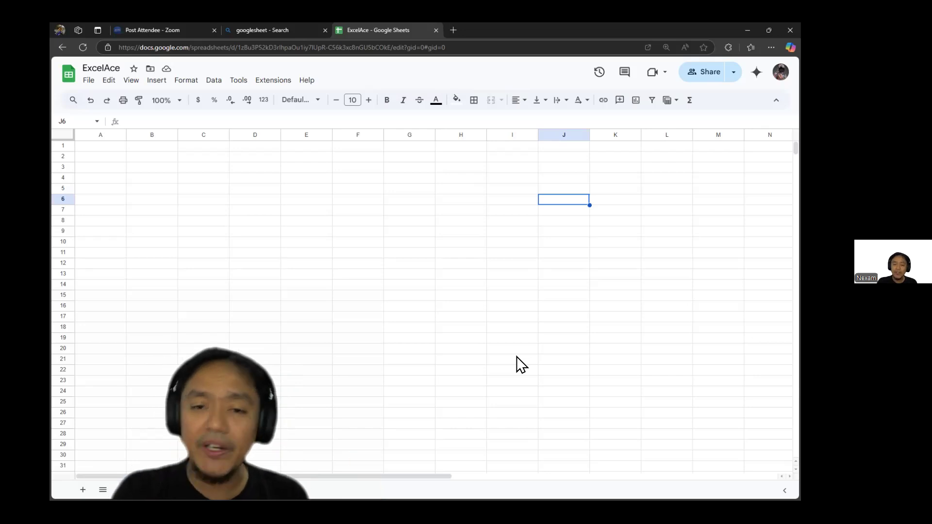
{"action": "left_click", "coordinate": [318, 224]}
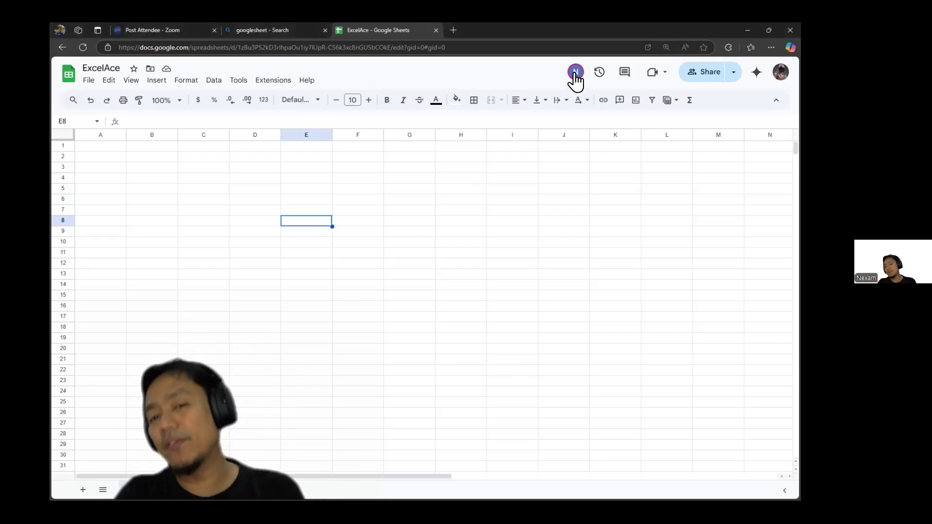
Step: View the detailed contact information of the collaborator active in the spreadsheet and close it
{"action": "mouse_move", "coordinate": [574, 74]}
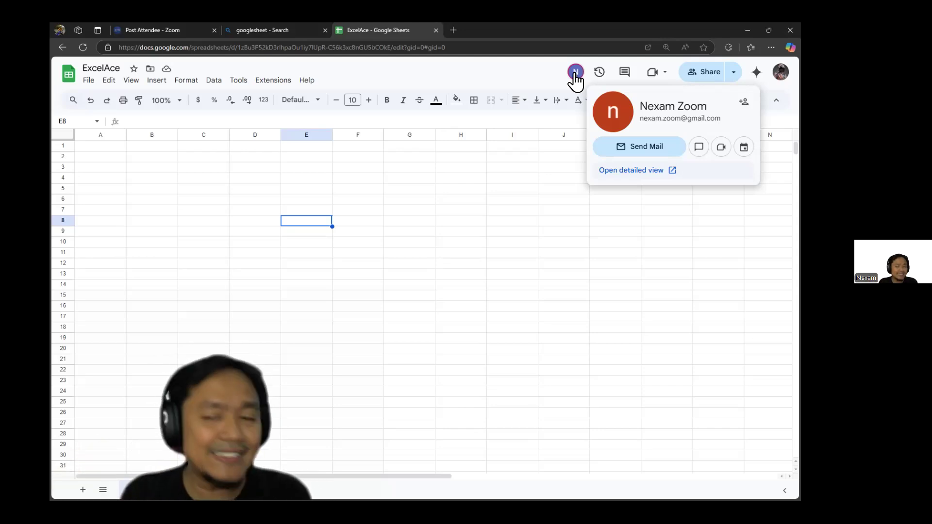
{"action": "left_click", "coordinate": [631, 171]}
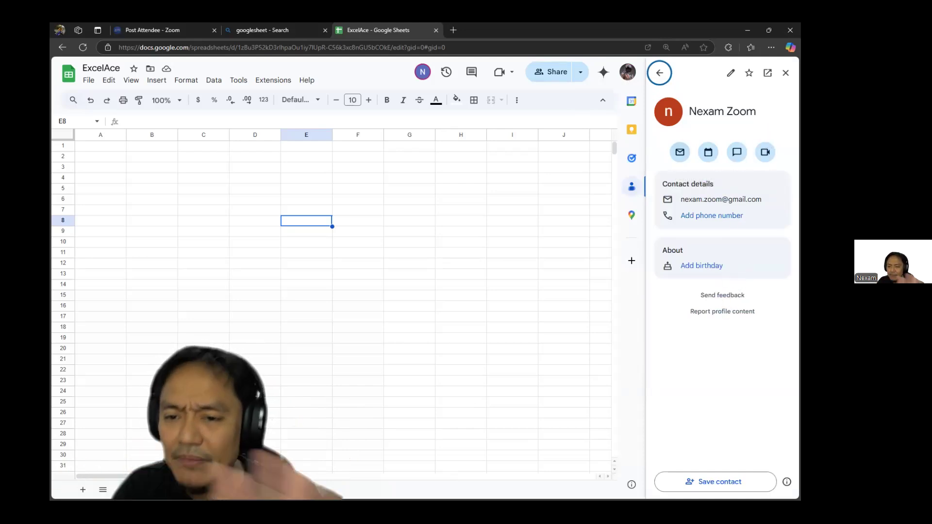
{"action": "left_click", "coordinate": [785, 73]}
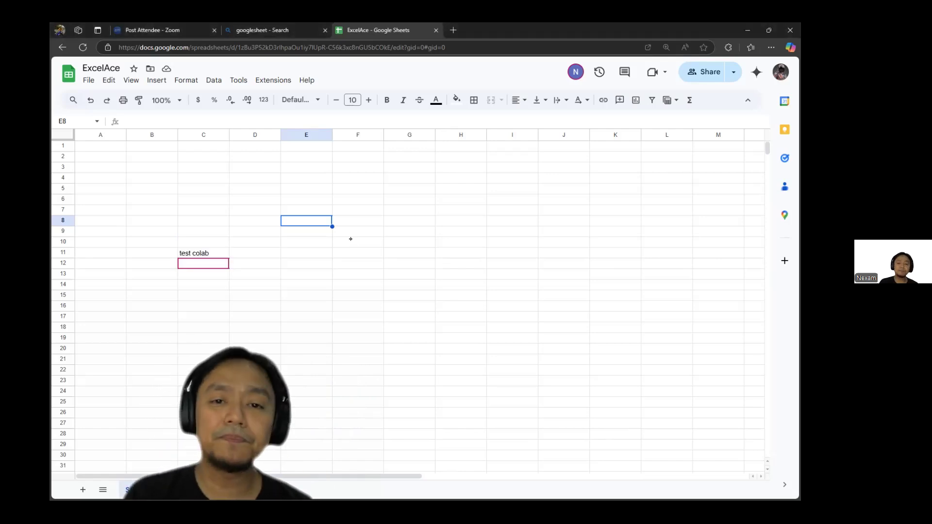
Step: Delete the collaborator's "test colab" text from cell C11
{"action": "left_click", "coordinate": [211, 254]}
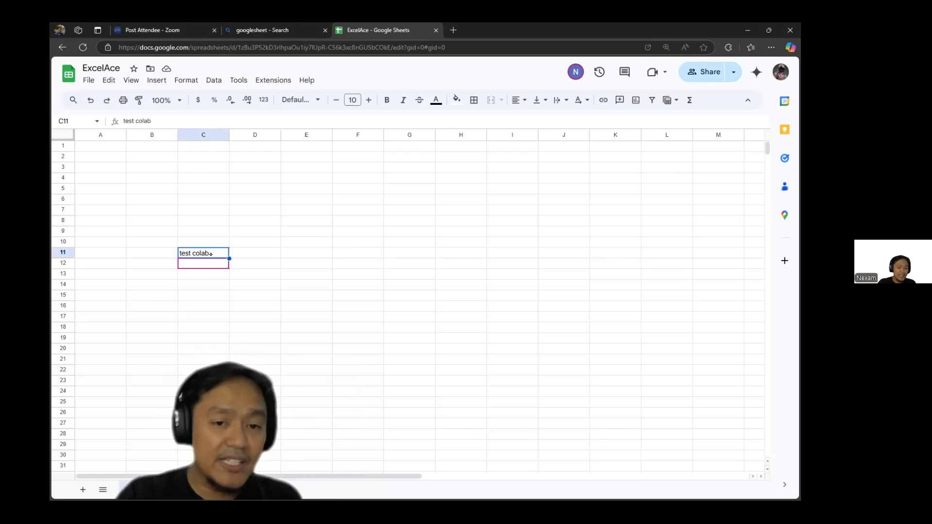
{"action": "key", "text": "Delete"}
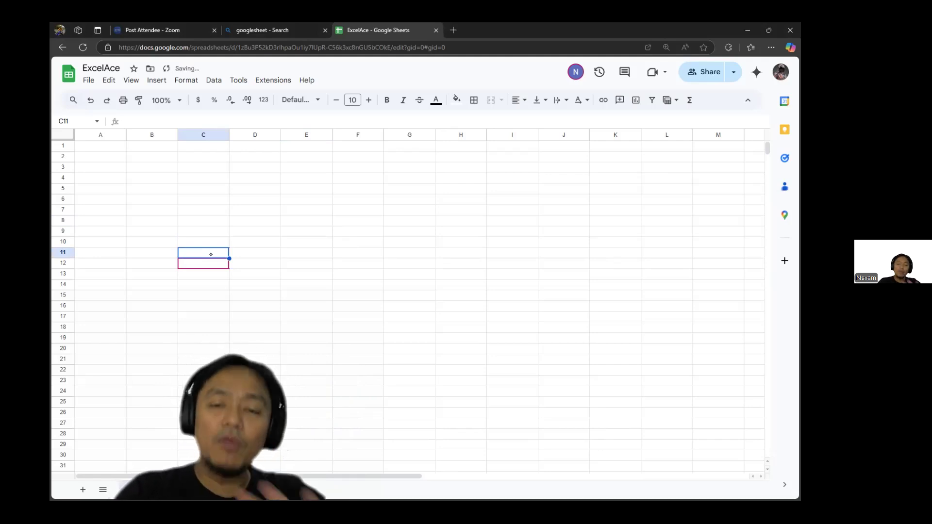
{"action": "left_click", "coordinate": [327, 245]}
{"action": "left_click", "coordinate": [205, 219]}
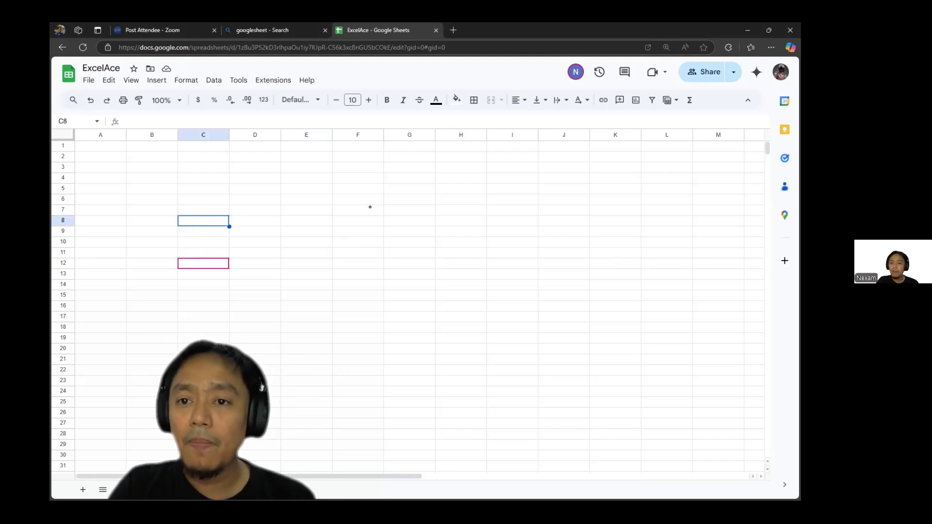
{"action": "mouse_move", "coordinate": [574, 73]}
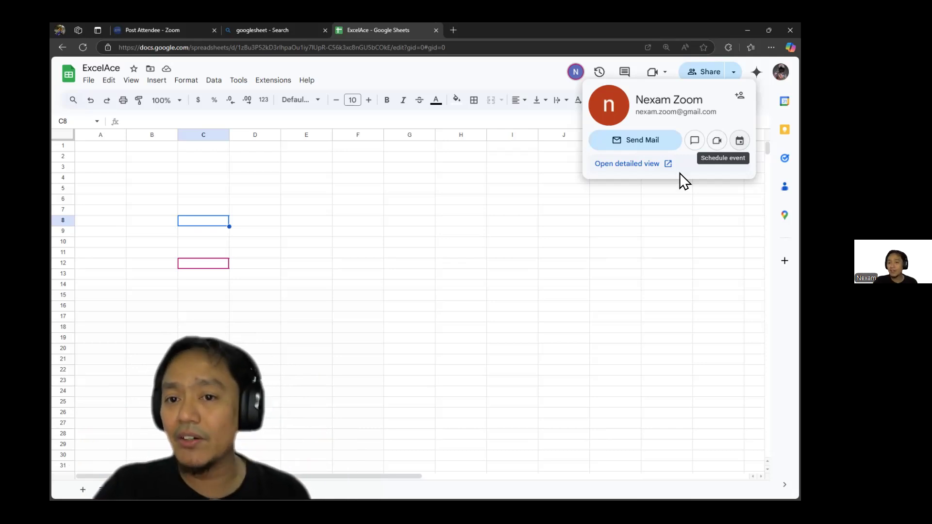
{"action": "left_click", "coordinate": [621, 220]}
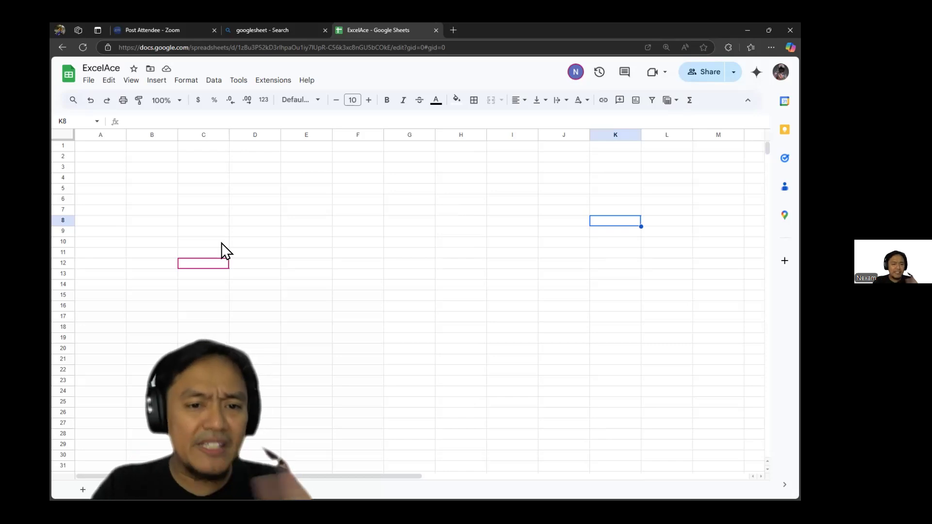
{"action": "left_click", "coordinate": [209, 222]}
{"action": "left_click", "coordinate": [113, 178]}
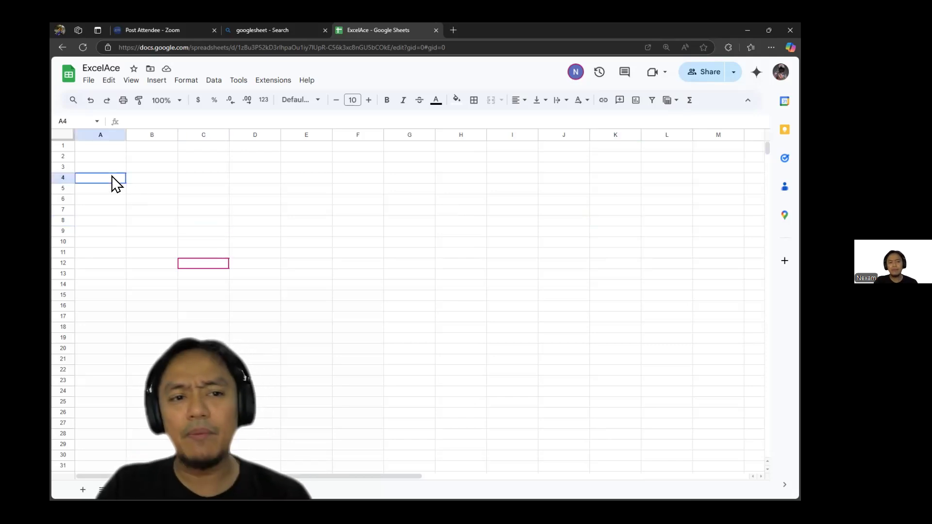
Step: Examine the role options for the collaborator and the general access options in the ExcelAce sharing settings
{"action": "left_click", "coordinate": [733, 75]}
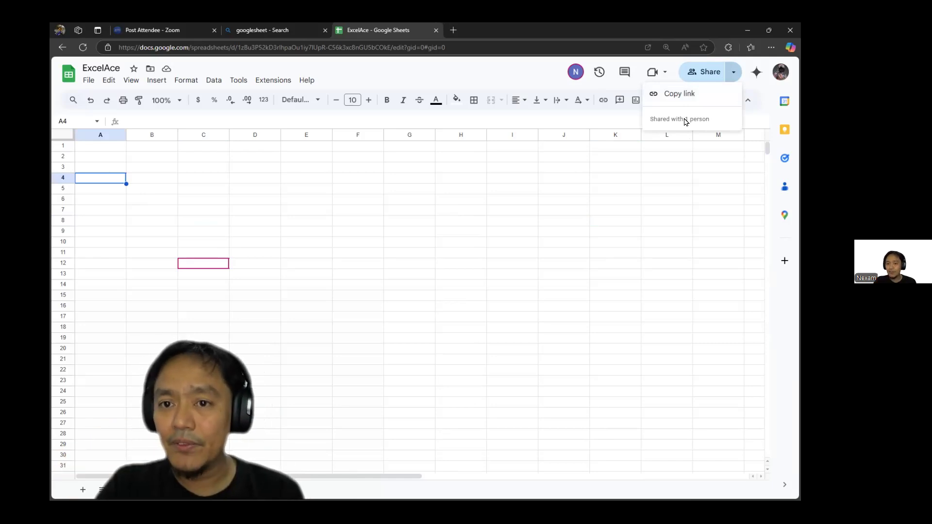
{"action": "left_click", "coordinate": [707, 76]}
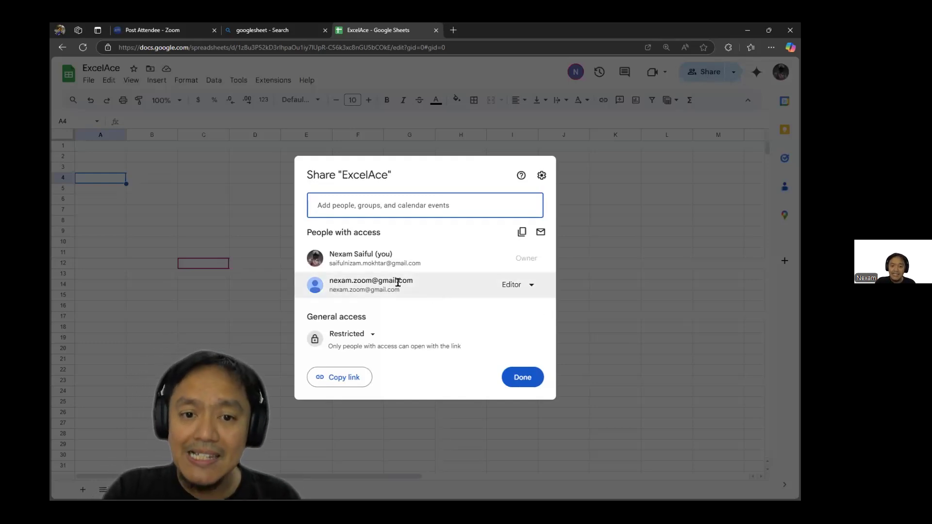
{"action": "left_click", "coordinate": [534, 286]}
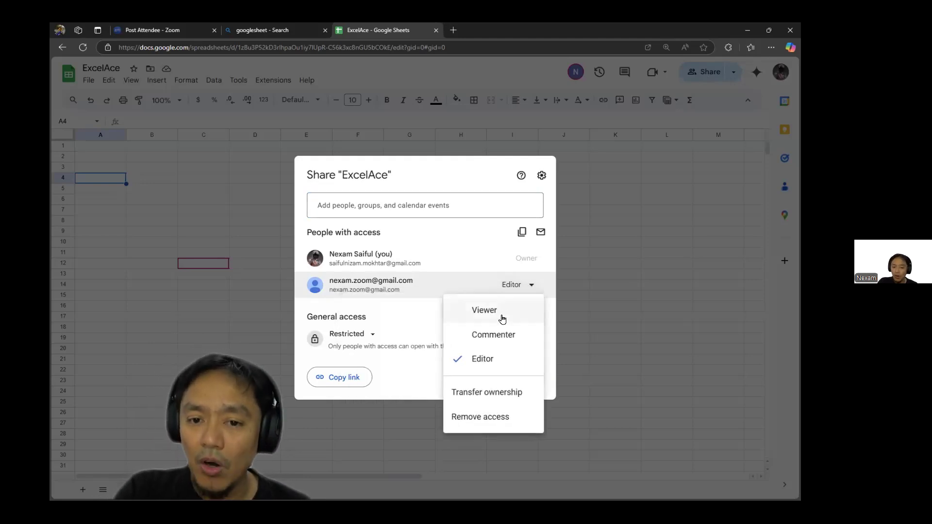
{"action": "left_click", "coordinate": [519, 291]}
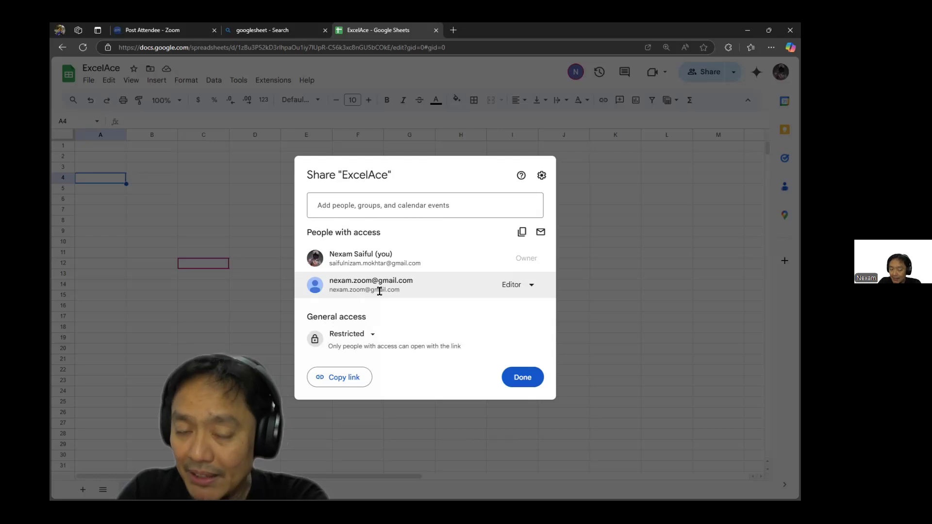
{"action": "left_click", "coordinate": [357, 334]}
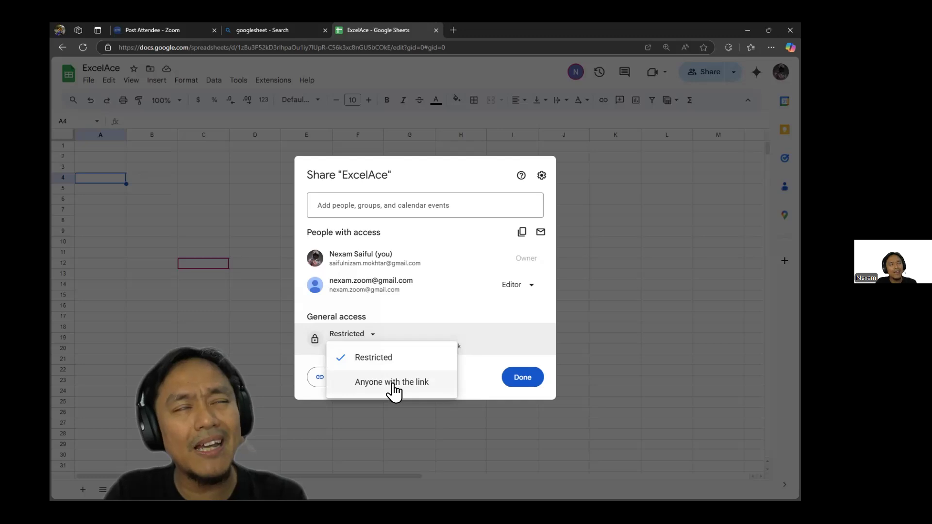
{"action": "left_click", "coordinate": [502, 335]}
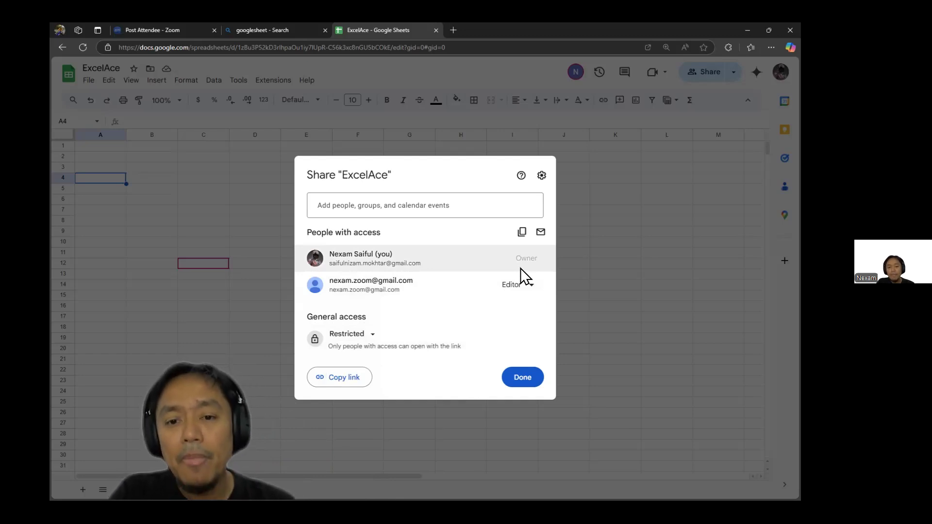
Step: Send the collaborator an invitation to take over ownership of the spreadsheet and close the sharing settings
{"action": "left_click", "coordinate": [523, 284]}
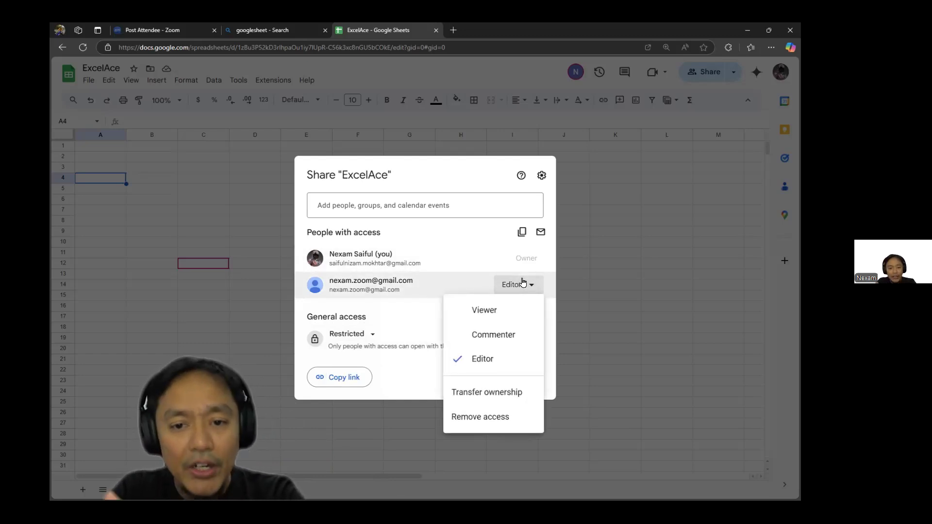
{"action": "left_click", "coordinate": [488, 393]}
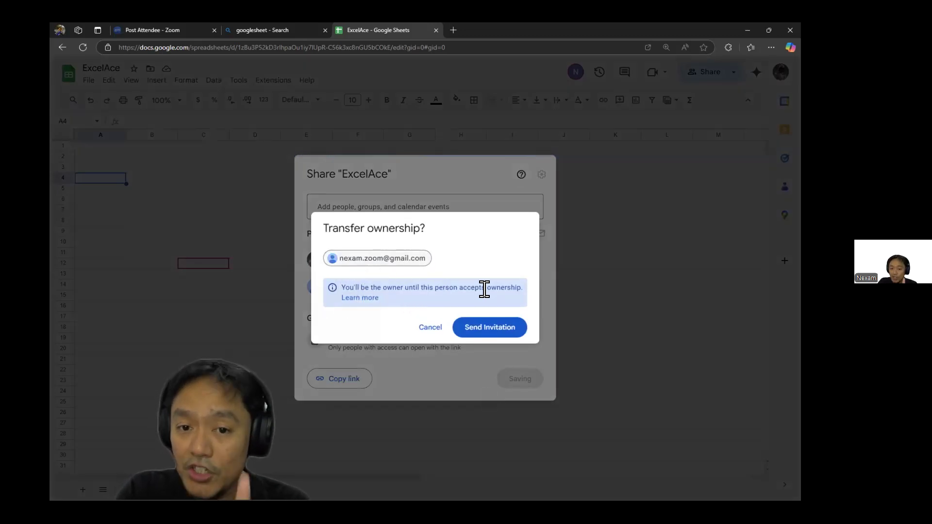
{"action": "left_click", "coordinate": [489, 325]}
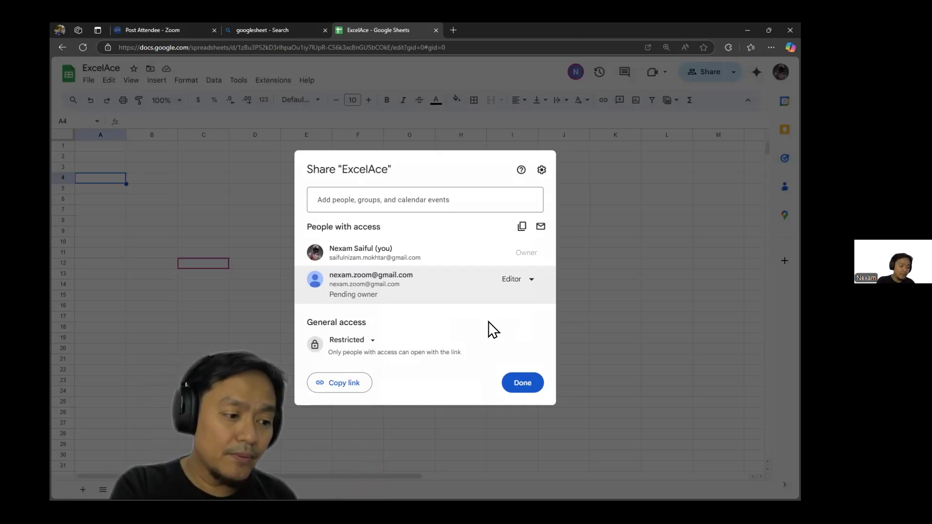
{"action": "left_click", "coordinate": [521, 383]}
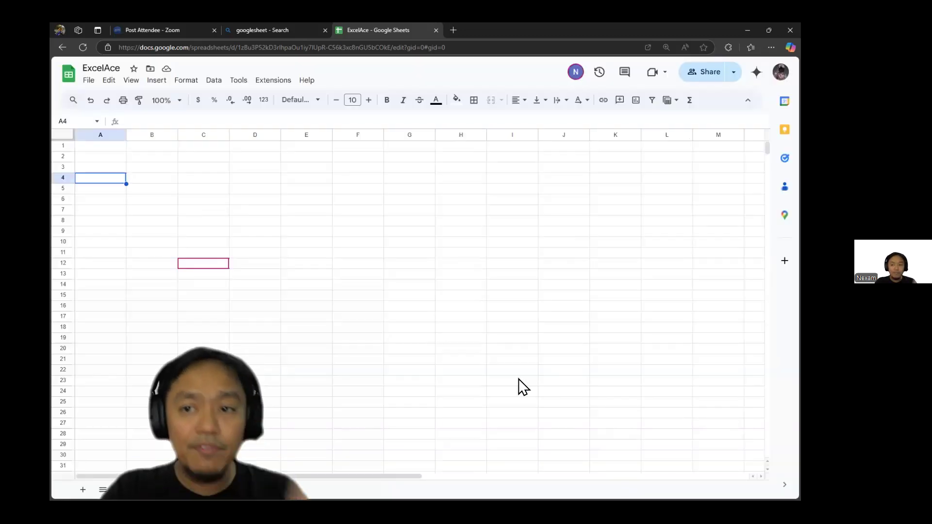
Step: Check the quick sharing options and who owns the spreadsheet in the list of people with access
{"action": "left_click", "coordinate": [733, 74]}
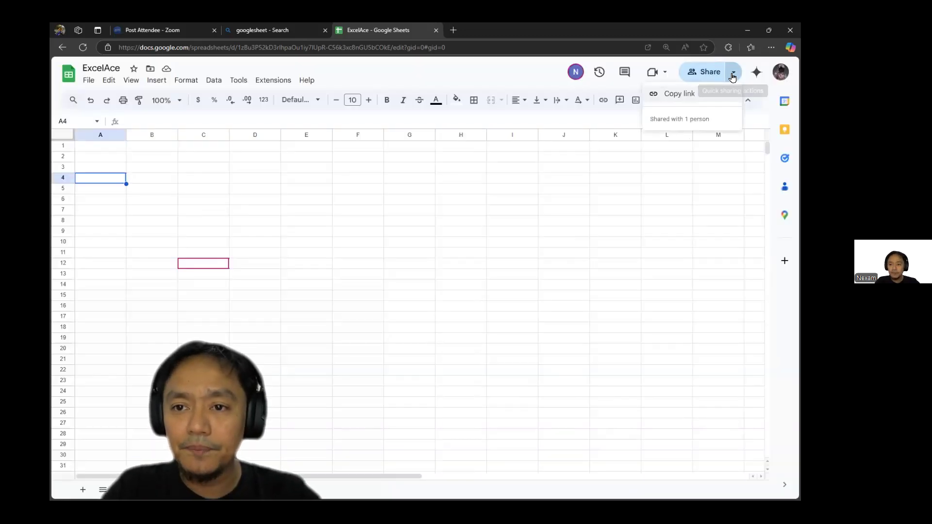
{"action": "left_click", "coordinate": [703, 72]}
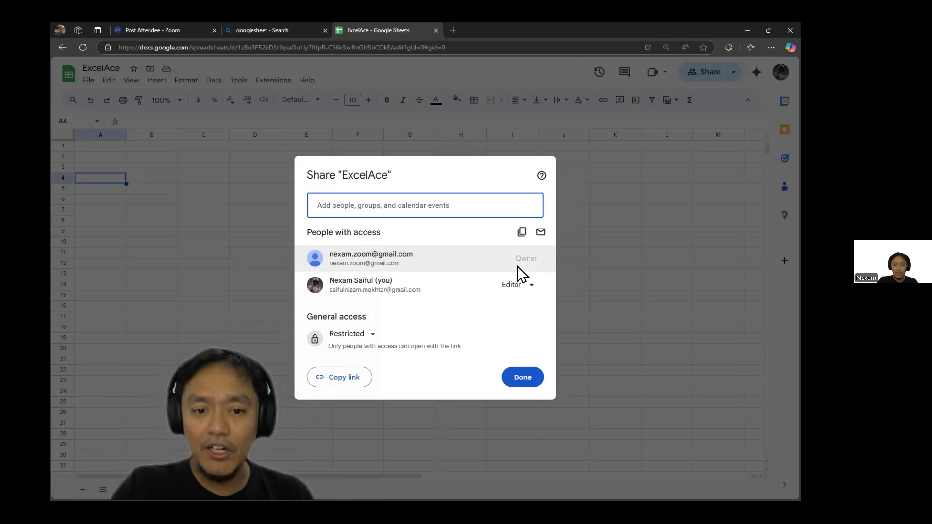
{"action": "left_click", "coordinate": [524, 377]}
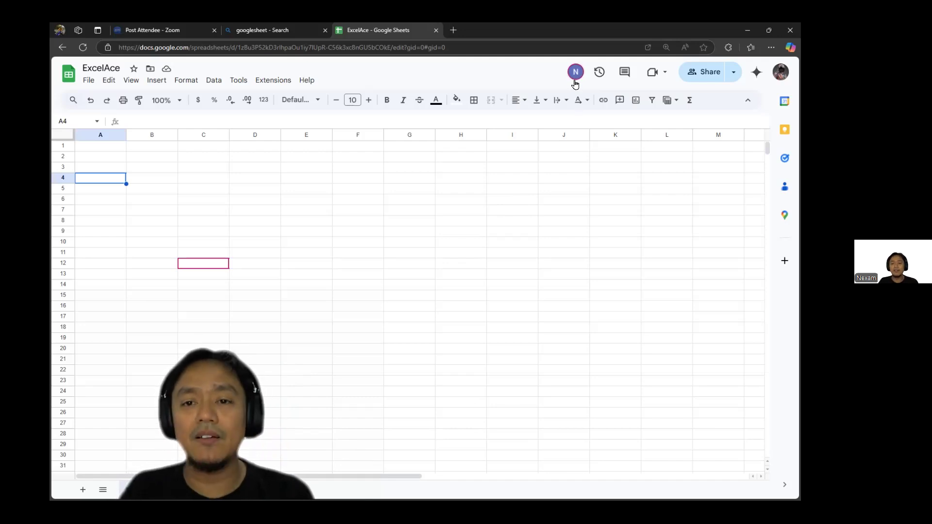
Step: View the active collaborator's contact card and examine the spreadsheet's version history, returning to the sheet each time
{"action": "mouse_move", "coordinate": [574, 85]}
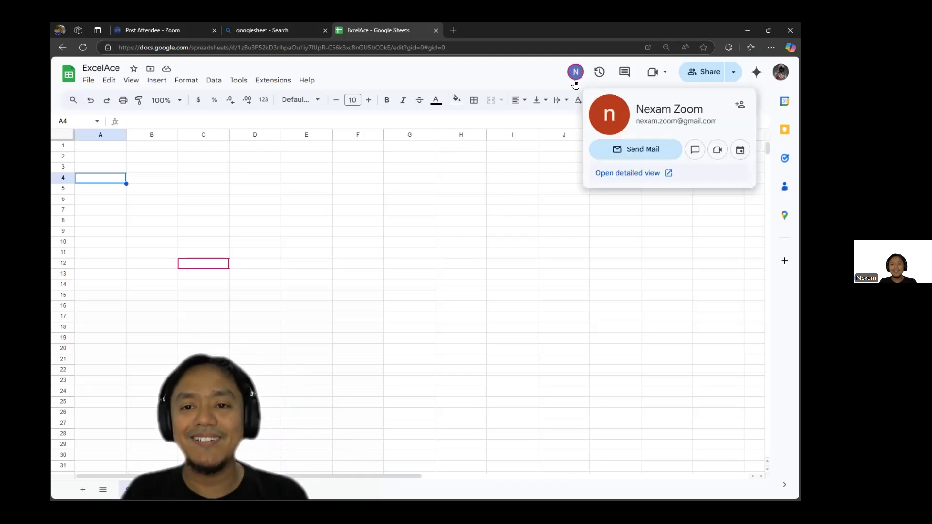
{"action": "left_click", "coordinate": [598, 72]}
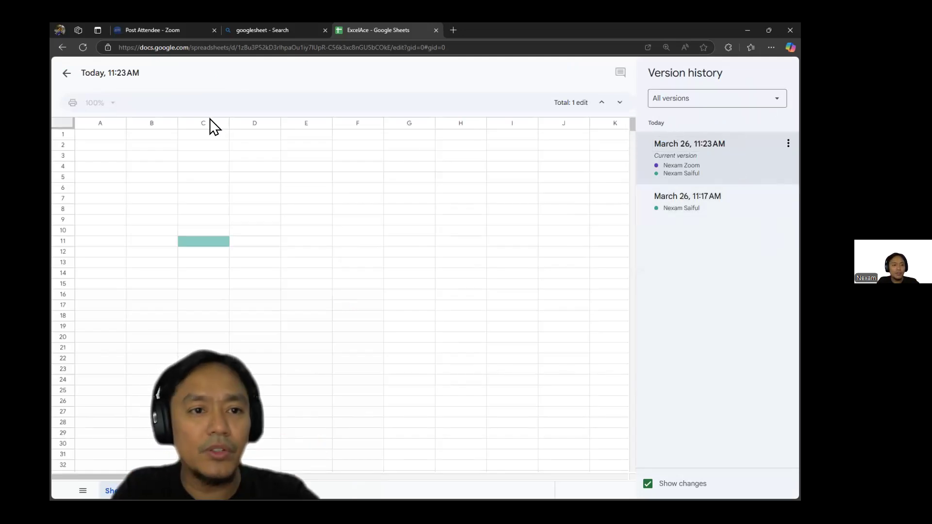
{"action": "left_click", "coordinate": [64, 75]}
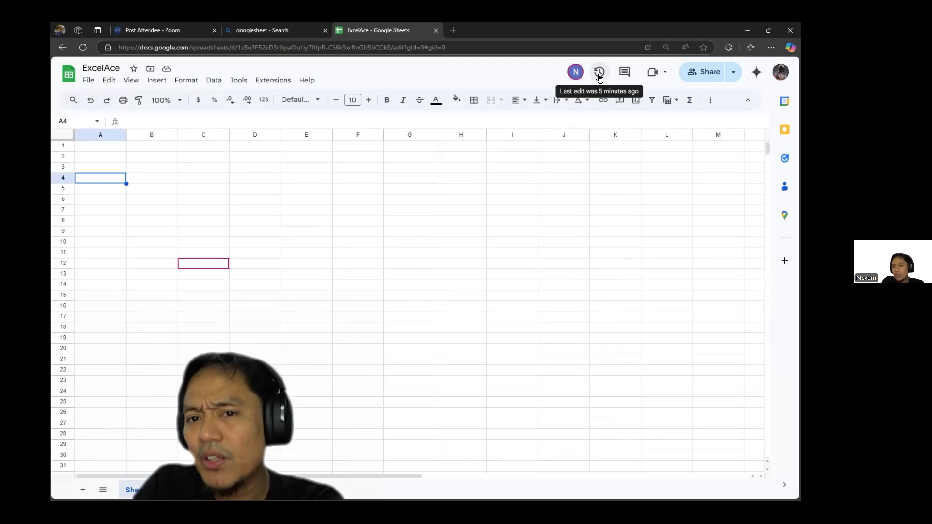
{"action": "left_click", "coordinate": [599, 74]}
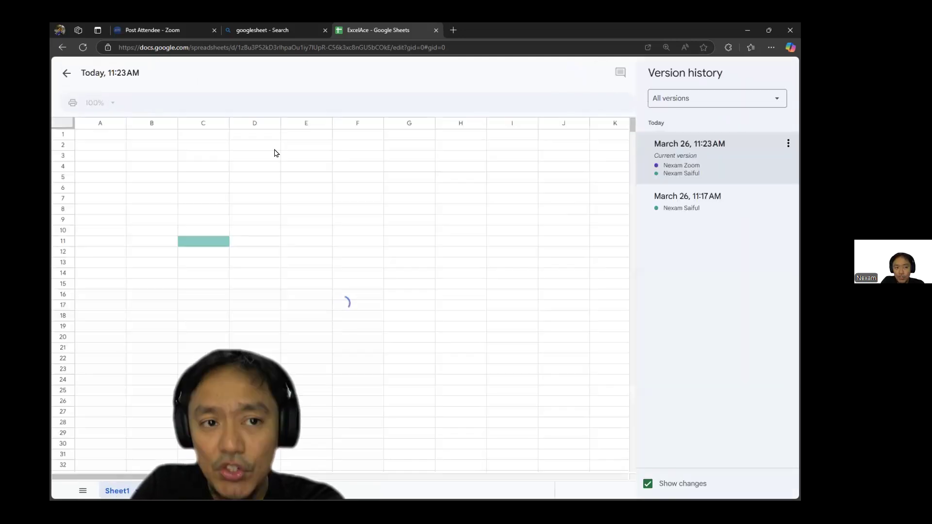
{"action": "left_click", "coordinate": [67, 74]}
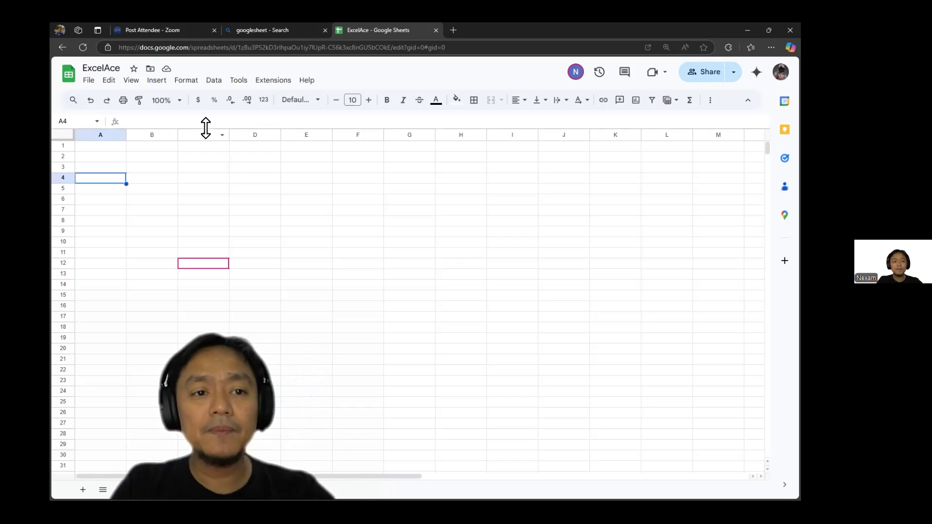
Step: Reload the ExcelAce spreadsheet page to check the current account's access
{"action": "left_click", "coordinate": [82, 49]}
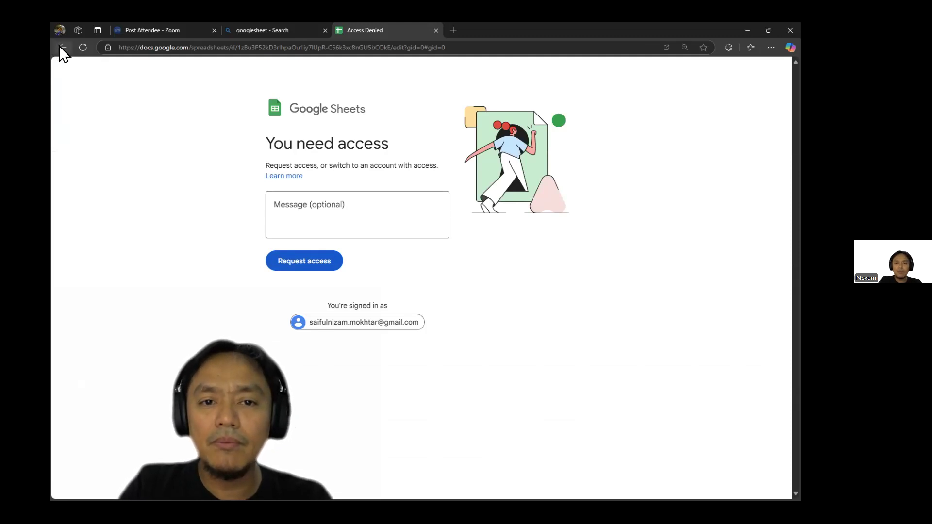
{"action": "left_click", "coordinate": [82, 45]}
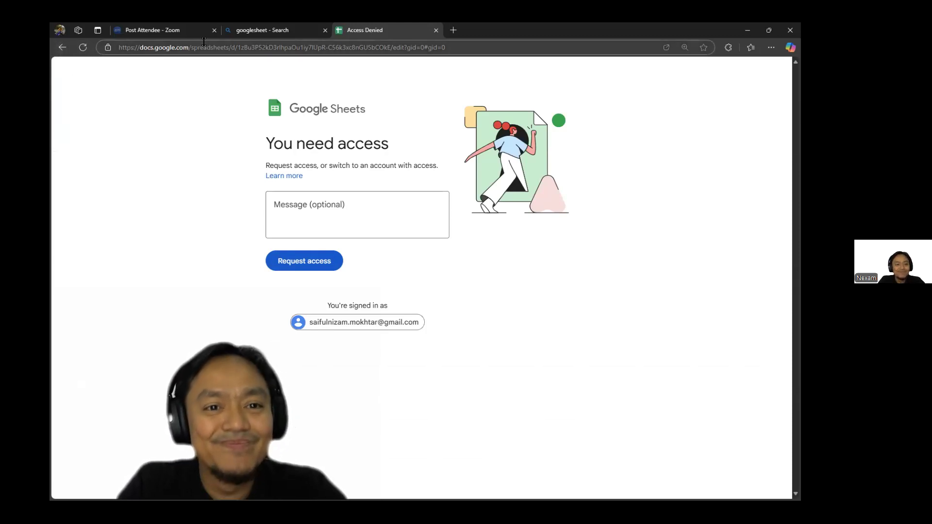
Step: Search the web for "googlesheet" and open the Google Sheets home page from the results
{"action": "left_click", "coordinate": [236, 47]}
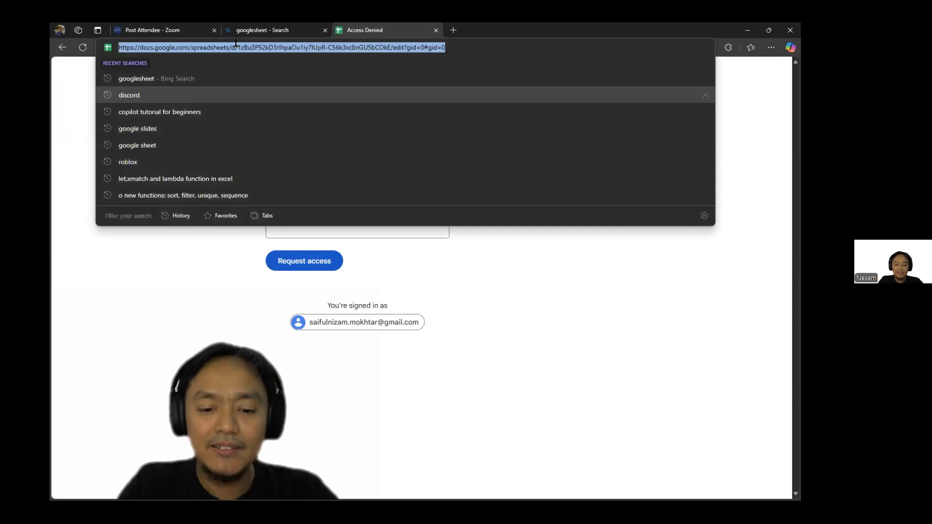
{"action": "type", "text": "googlesheet"}
{"action": "key", "text": "Return"}
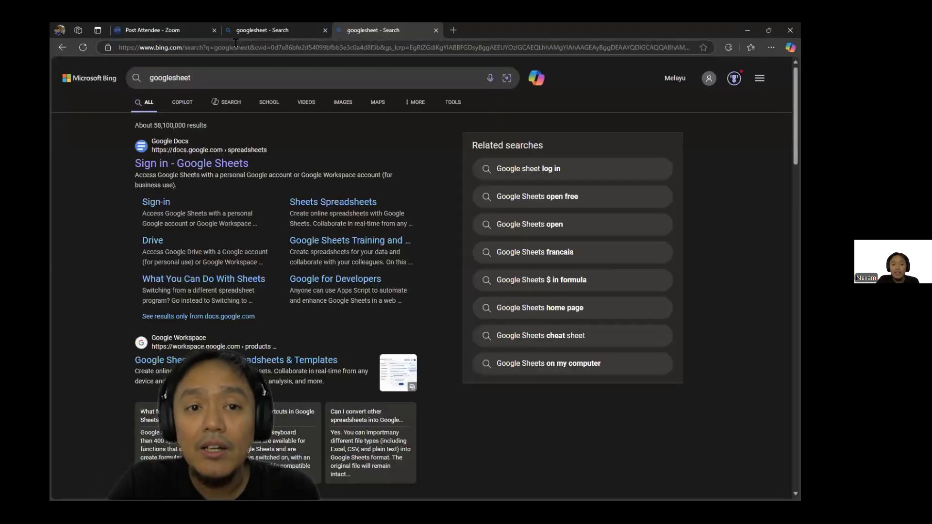
{"action": "left_click", "coordinate": [209, 162]}
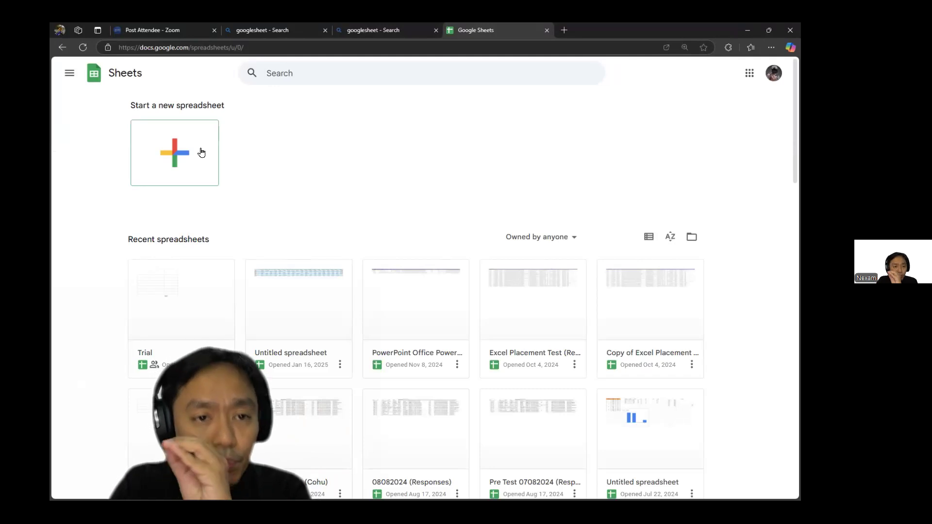
Step: Create a new blank spreadsheet, close the pre-built tables suggestions and minimize the browser window
{"action": "left_click", "coordinate": [200, 152]}
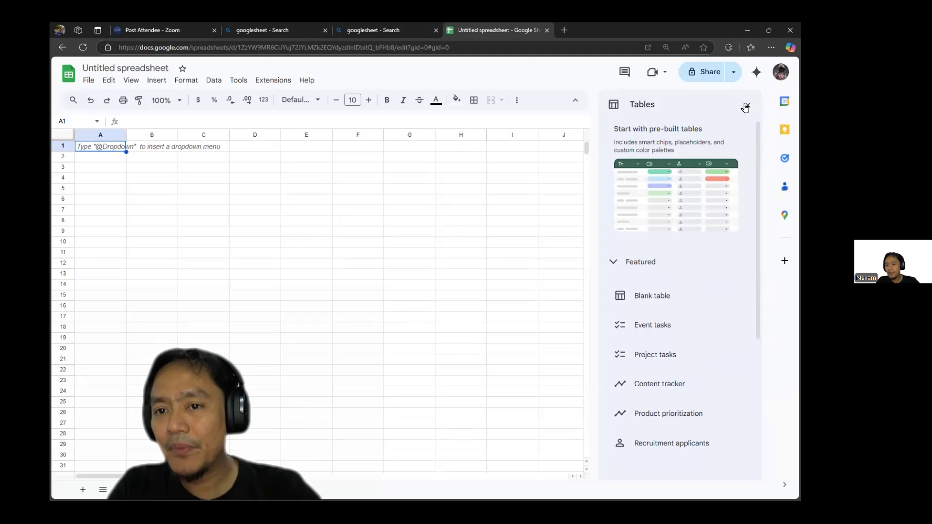
{"action": "left_click", "coordinate": [746, 105]}
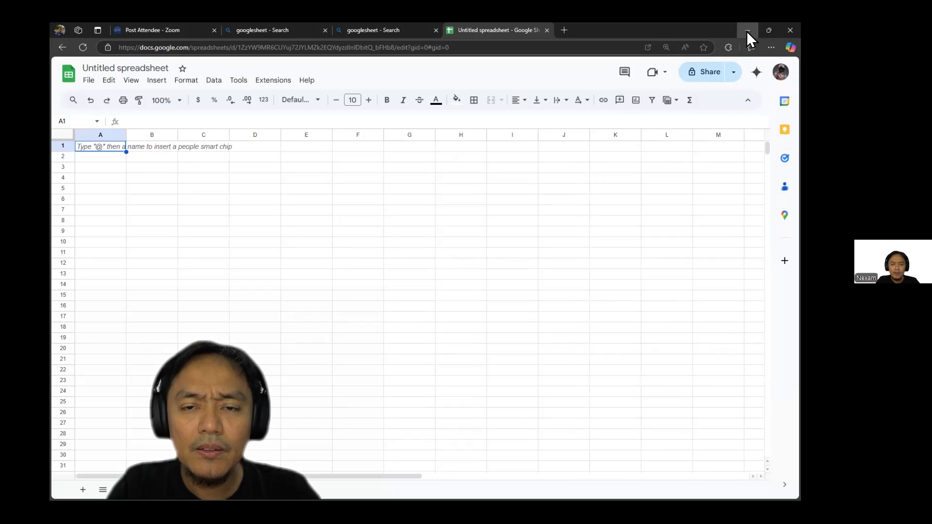
{"action": "left_click", "coordinate": [747, 31]}
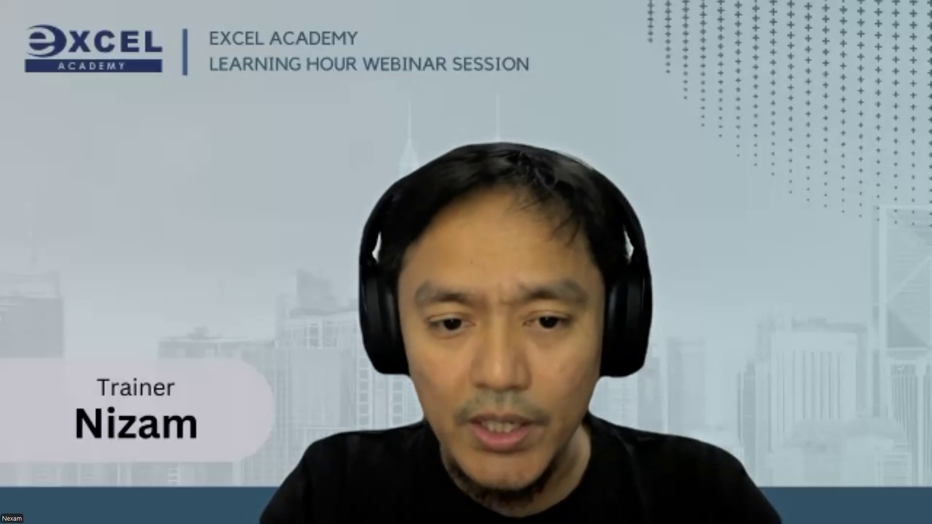
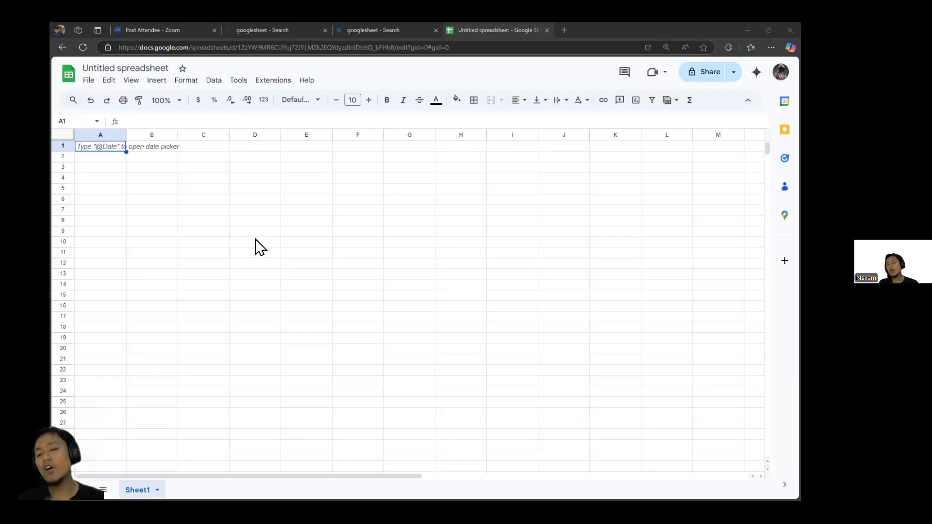
Step: Enter the headings Database, Query and Report in cells D10, E10 and F10, and reselect D10
{"action": "left_click", "coordinate": [257, 243]}
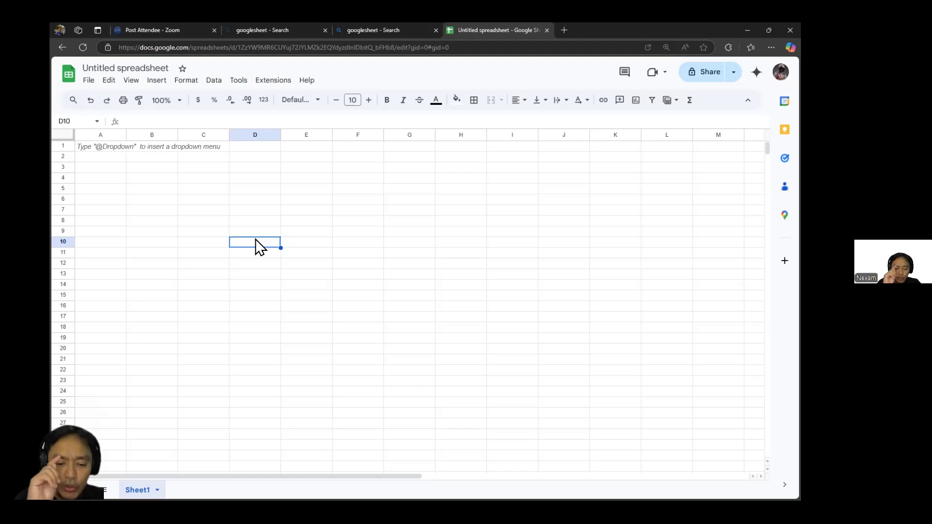
{"action": "type", "text": "Data"}
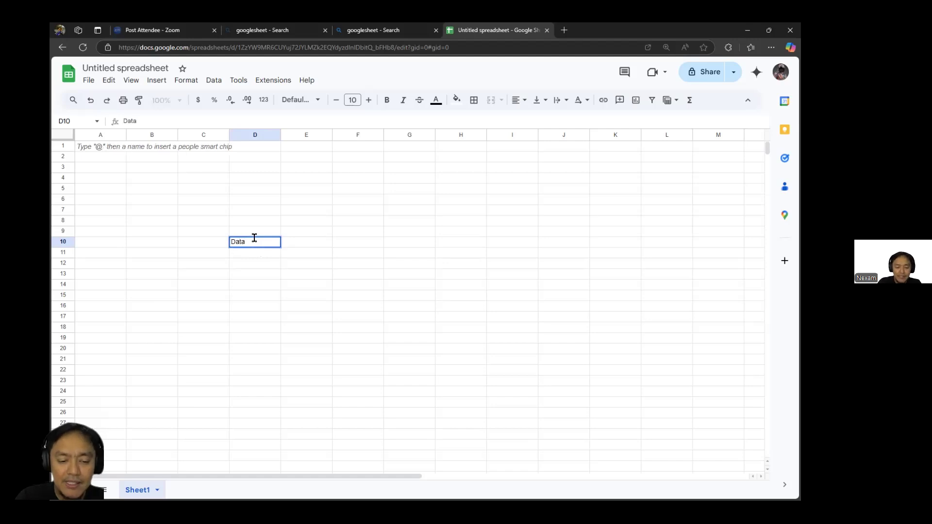
{"action": "type", "text": "base"}
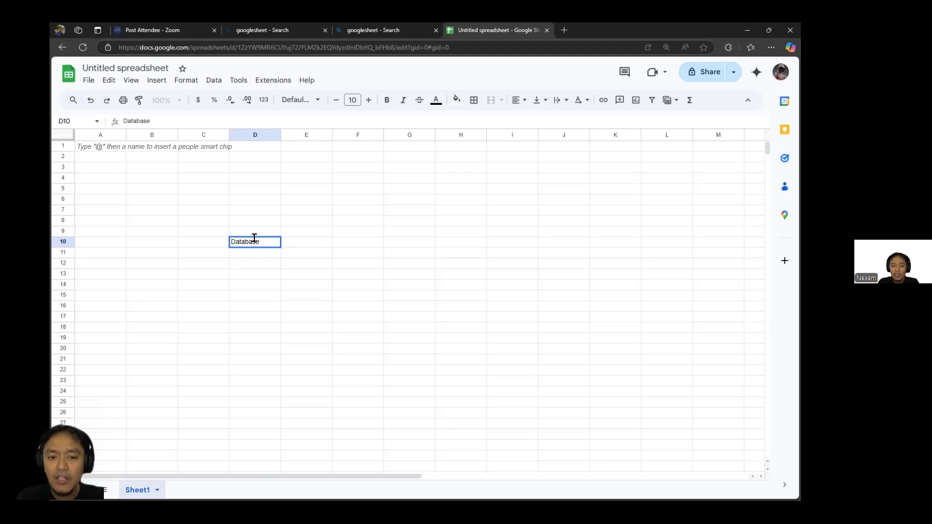
{"action": "key", "text": "Tab"}
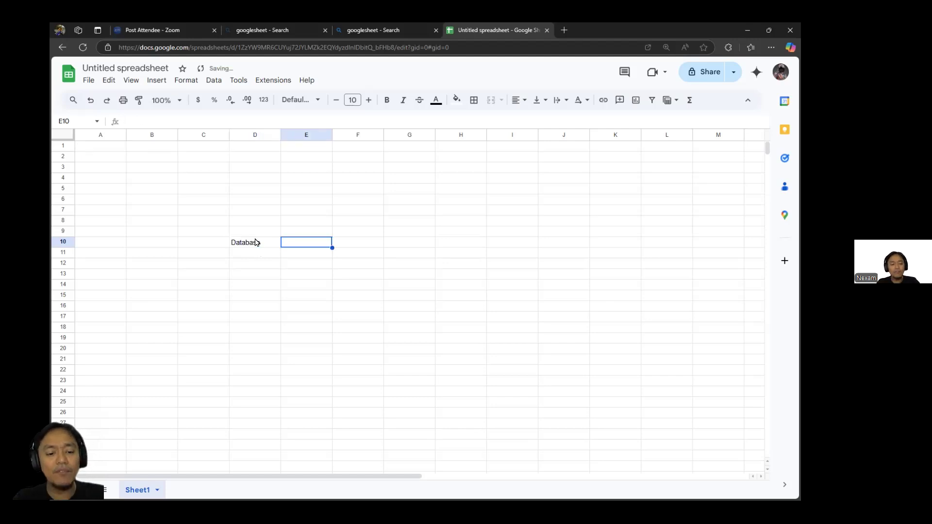
{"action": "type", "text": "Query"}
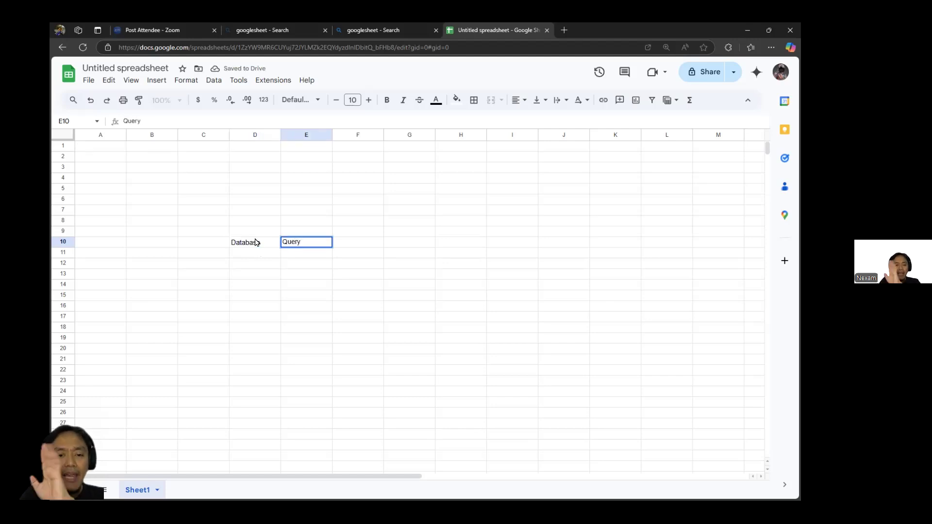
{"action": "key", "text": "Tab"}
{"action": "type", "text": "Report"}
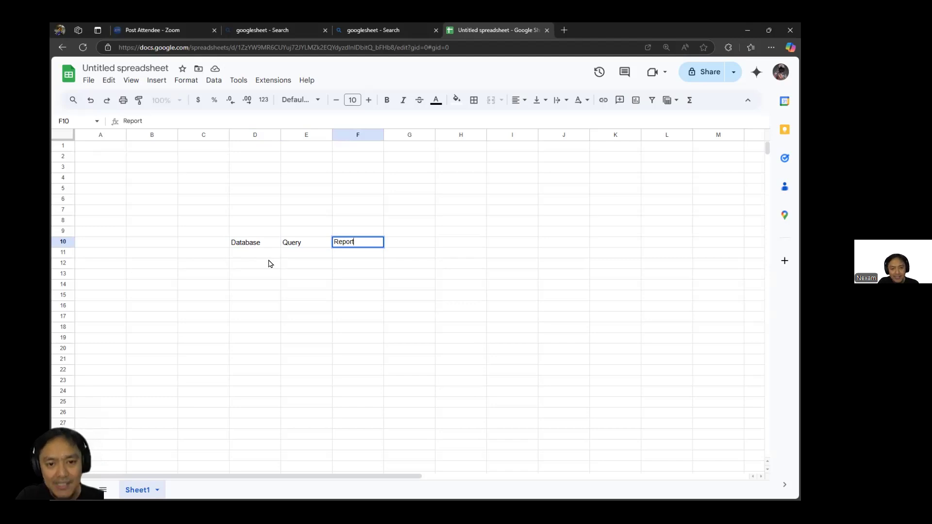
{"action": "left_click", "coordinate": [303, 256]}
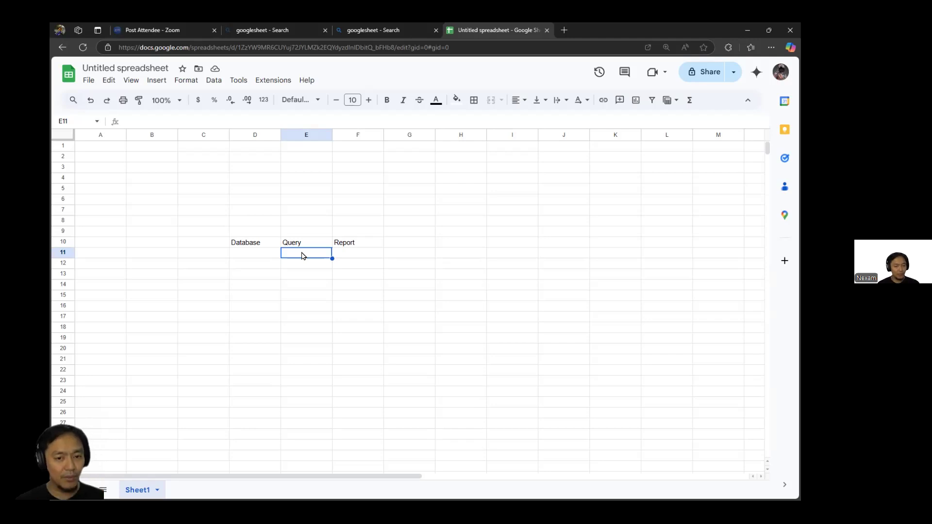
{"action": "key", "text": "Left"}
{"action": "key", "text": "Up"}
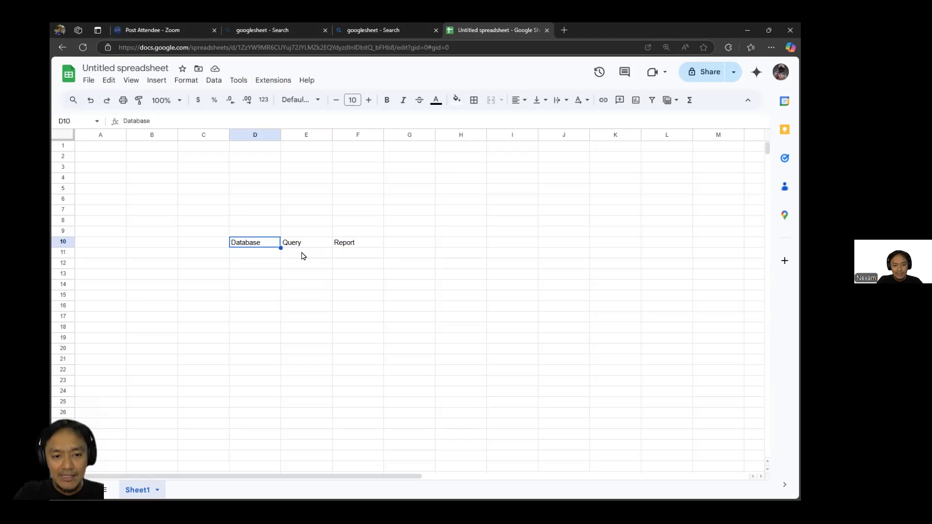
Step: Clear the Database, Query and Report headings from cells D10:F10
{"action": "key", "text": "shift+Right"}
{"action": "key", "text": "shift+Right"}
{"action": "key", "text": "Delete"}
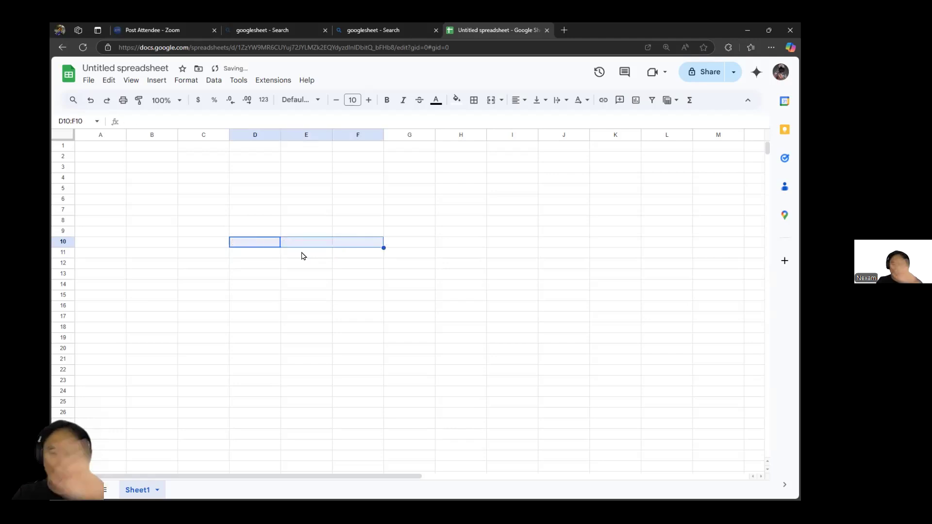
Step: Enter the column headings Quarter, Month and Data in cells A1, B1 and C1
{"action": "key", "text": "Left"}
{"action": "key", "text": "Left"}
{"action": "key", "text": "Left"}
{"action": "key", "text": "Up"}
{"action": "key", "text": "Up"}
{"action": "key", "text": "Up"}
{"action": "key", "text": "Up"}
{"action": "key", "text": "Up"}
{"action": "key", "text": "Up"}
{"action": "key", "text": "Up"}
{"action": "key", "text": "Up"}
{"action": "key", "text": "Up"}
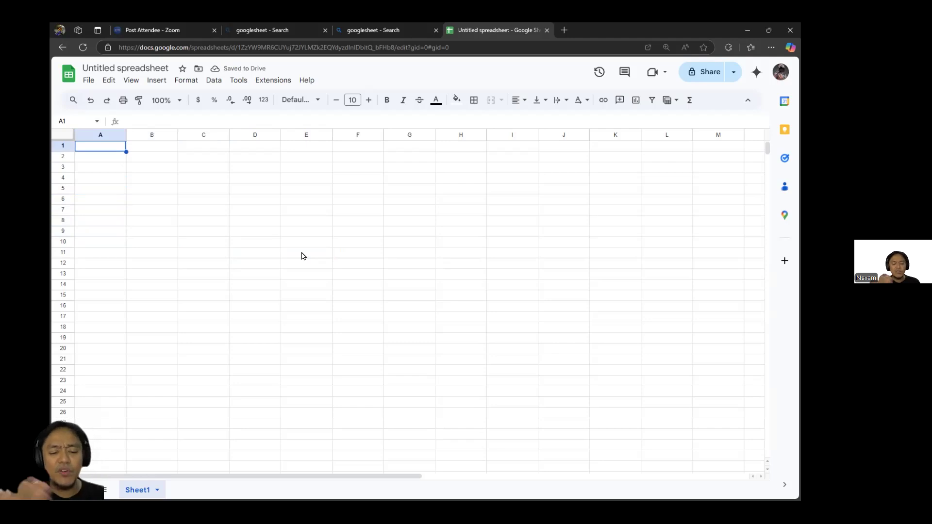
{"action": "type", "text": "Quarter"}
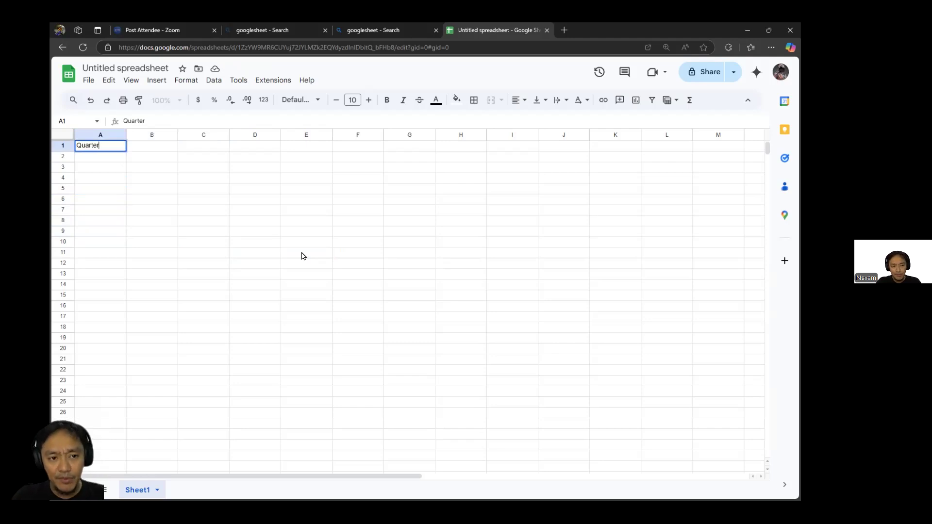
{"action": "key", "text": "Tab"}
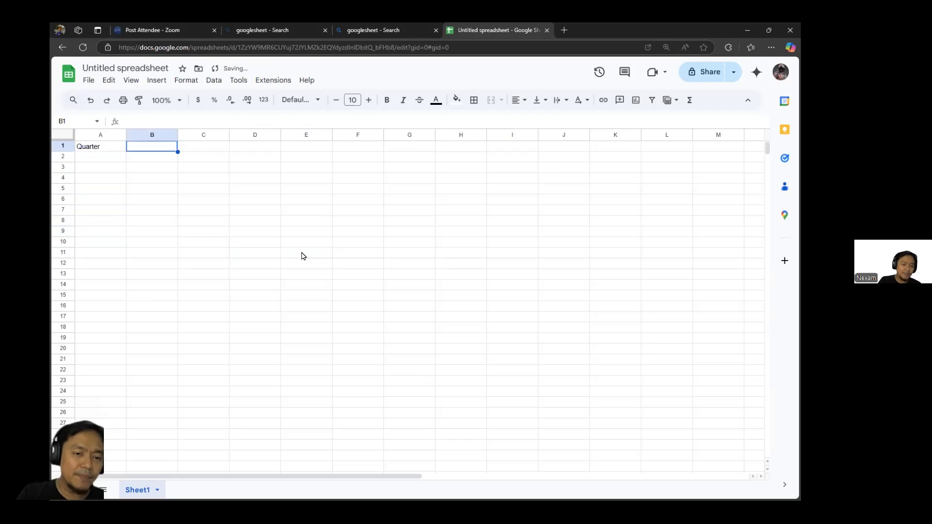
{"action": "type", "text": "Month"}
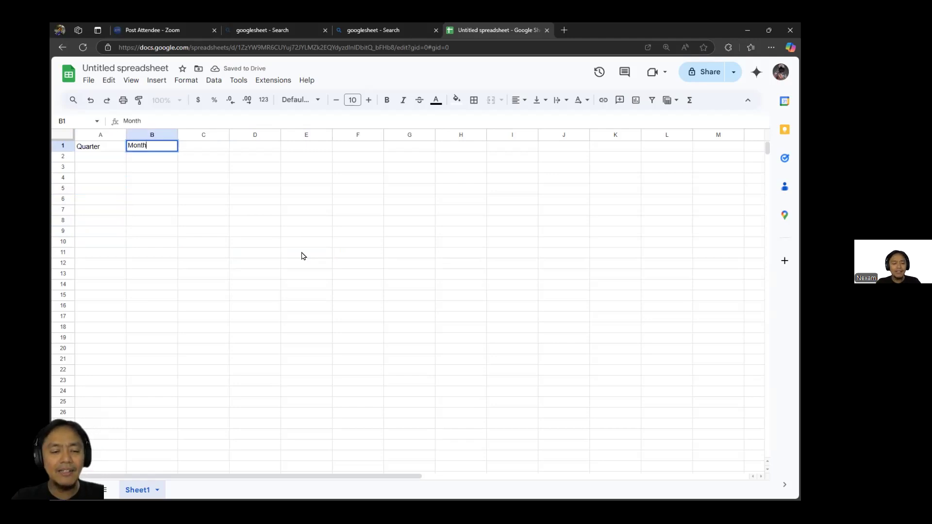
{"action": "key", "text": "Tab"}
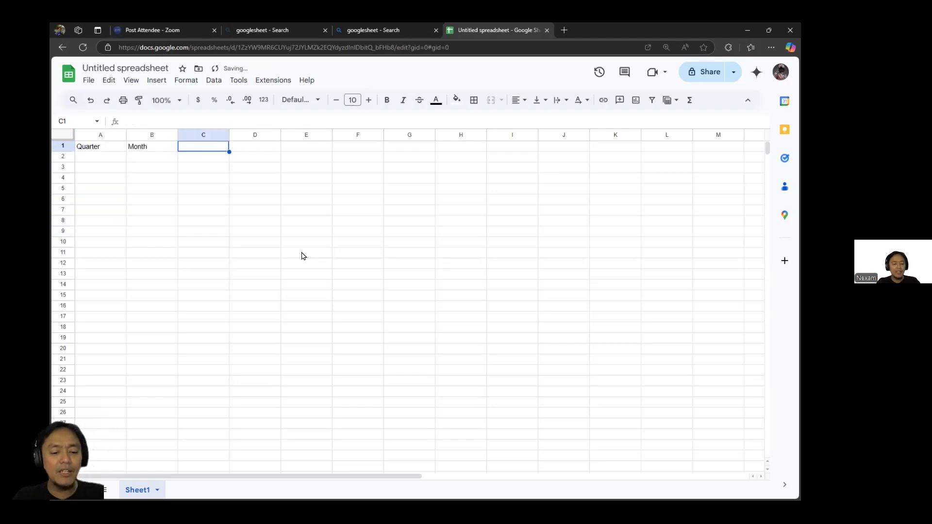
{"action": "type", "text": "Data"}
{"action": "key", "text": "Return"}
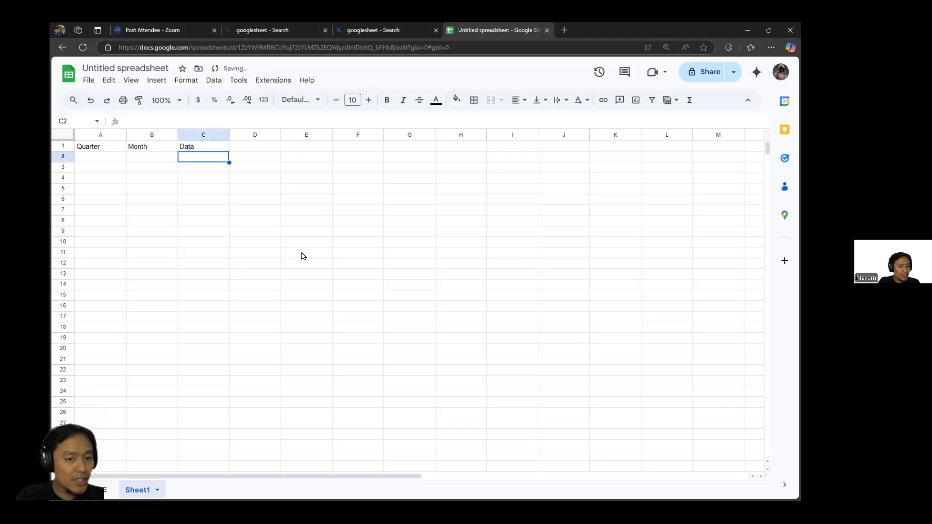
Step: Enter Jan in B2 and autofill the months down the Month column to Dec in B13
{"action": "key", "text": "Left"}
{"action": "type", "text": "Jan"}
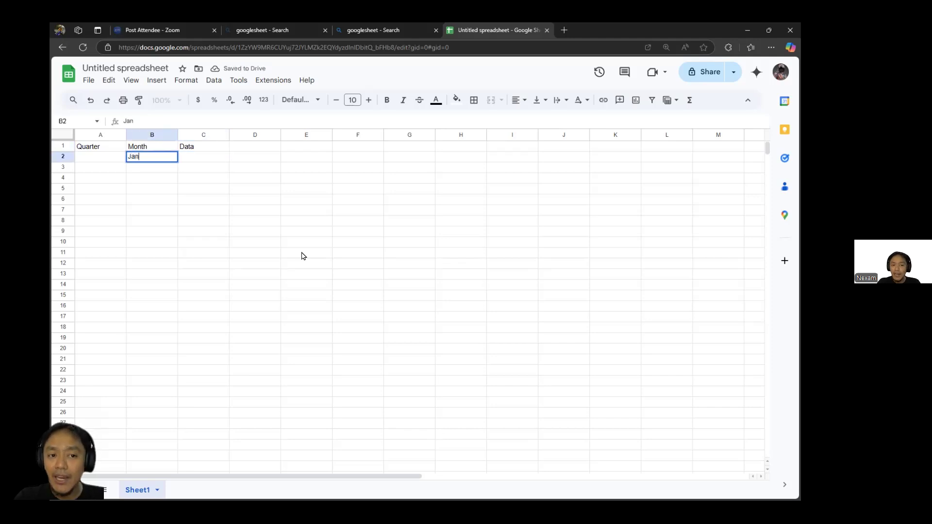
{"action": "left_click", "coordinate": [153, 178]}
{"action": "left_click", "coordinate": [170, 160]}
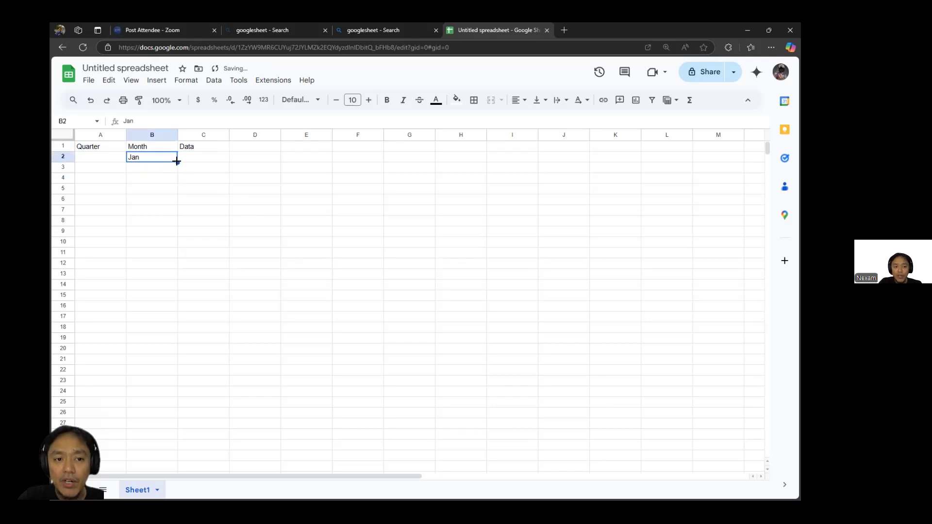
{"action": "left_click_drag", "start_coordinate": [178, 162], "coordinate": [175, 278]}
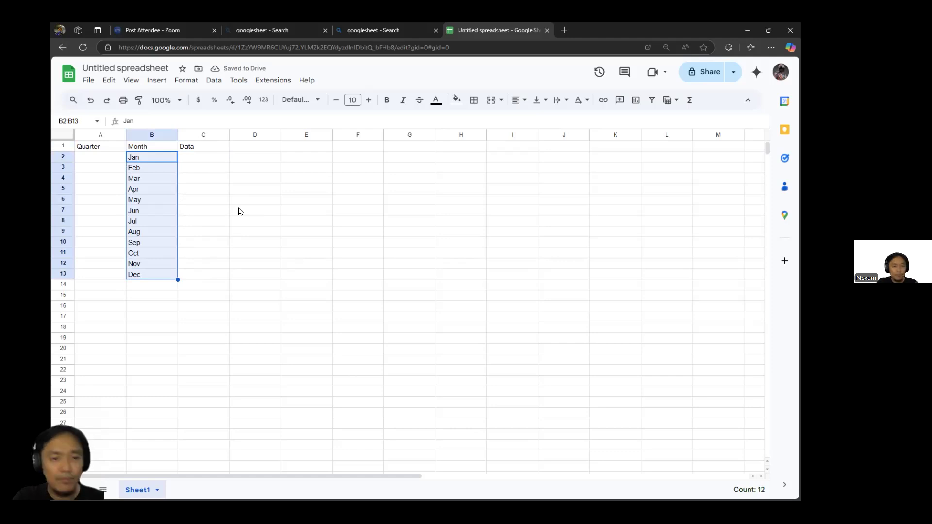
{"action": "left_click", "coordinate": [164, 189]}
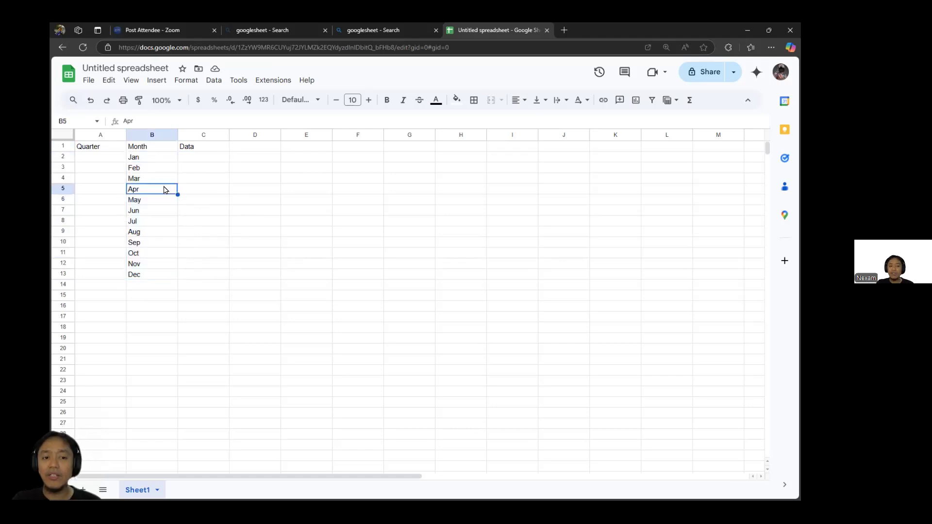
Step: Select C2:C13 and write a RANDBETWEEN formula in C2 with a low of 10 and a high of 100
{"action": "left_click_drag", "start_coordinate": [208, 160], "coordinate": [202, 277]}
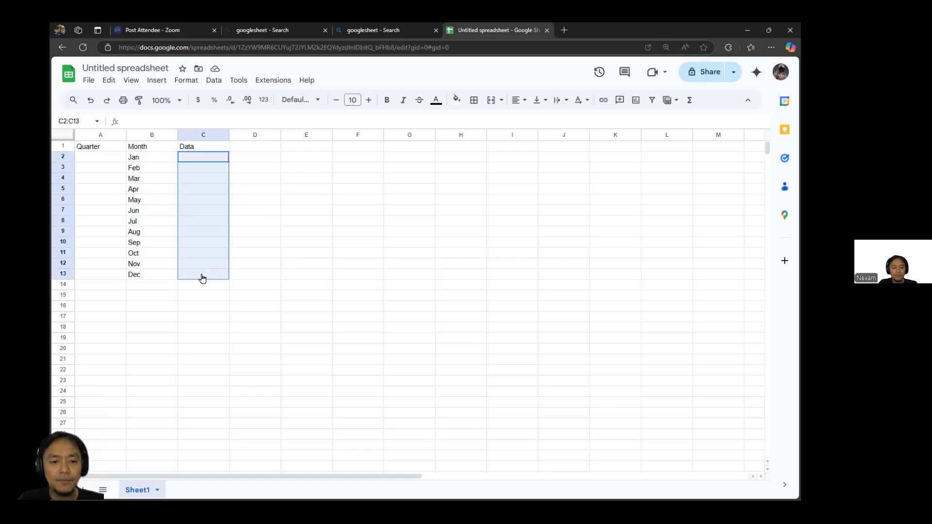
{"action": "right_click", "coordinate": [202, 278]}
{"action": "left_click", "coordinate": [205, 279]}
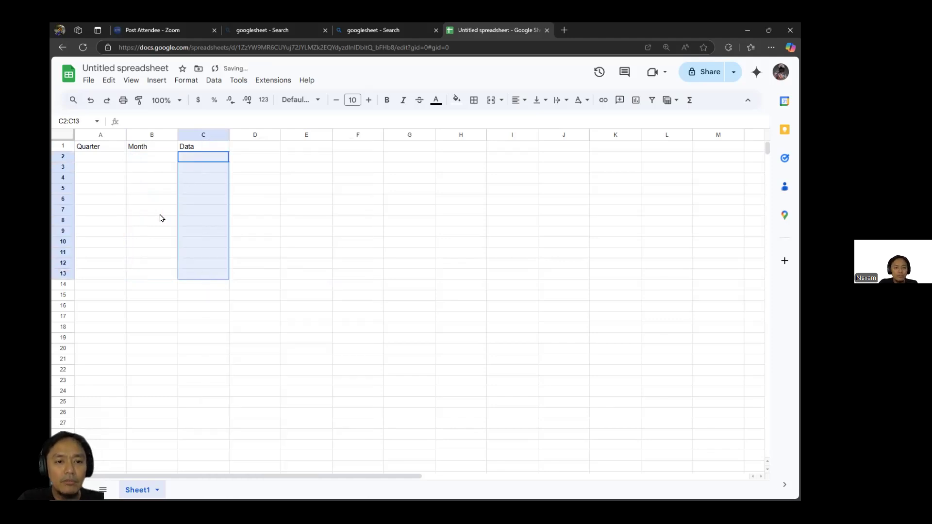
{"action": "left_click", "coordinate": [275, 245]}
{"action": "key", "text": "ctrl+z"}
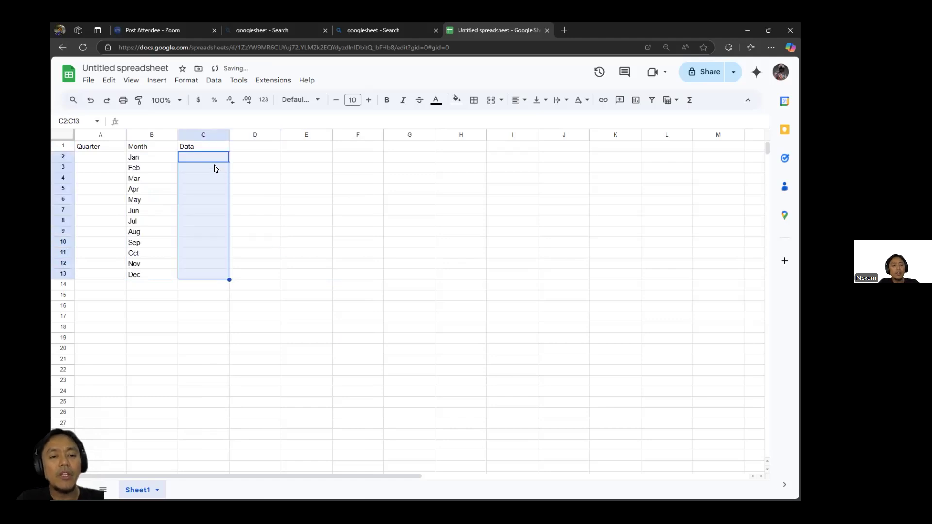
{"action": "type", "text": "=rs"}
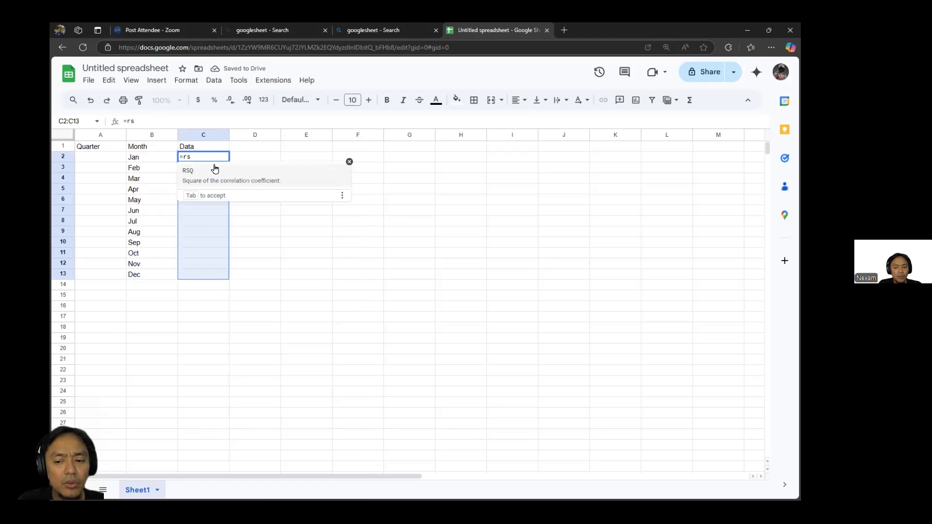
{"action": "key", "text": "BackSpace"}
{"action": "type", "text": "and"}
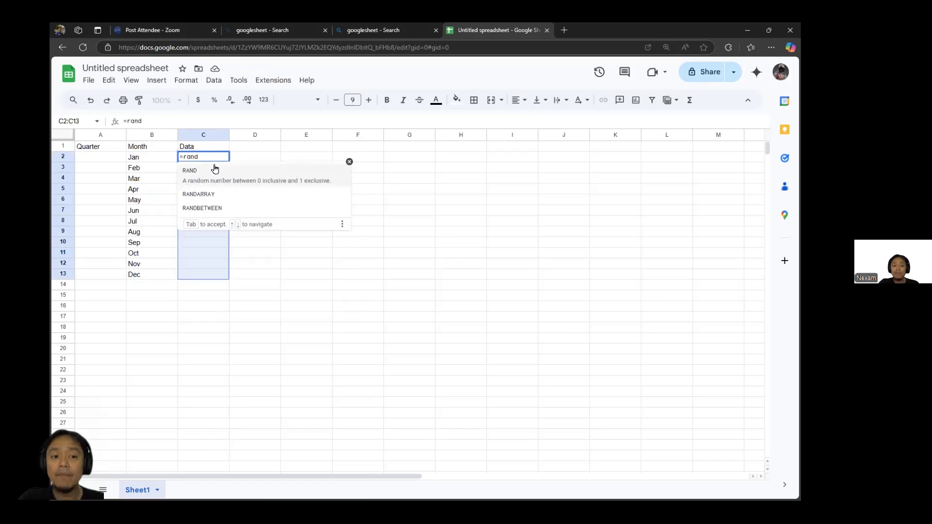
{"action": "left_click", "coordinate": [216, 209]}
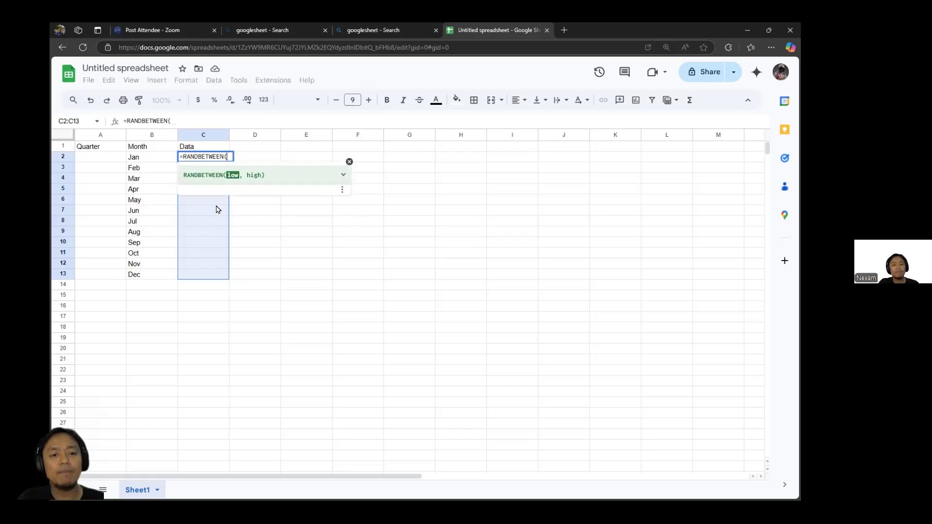
{"action": "type", "text": "10, "}
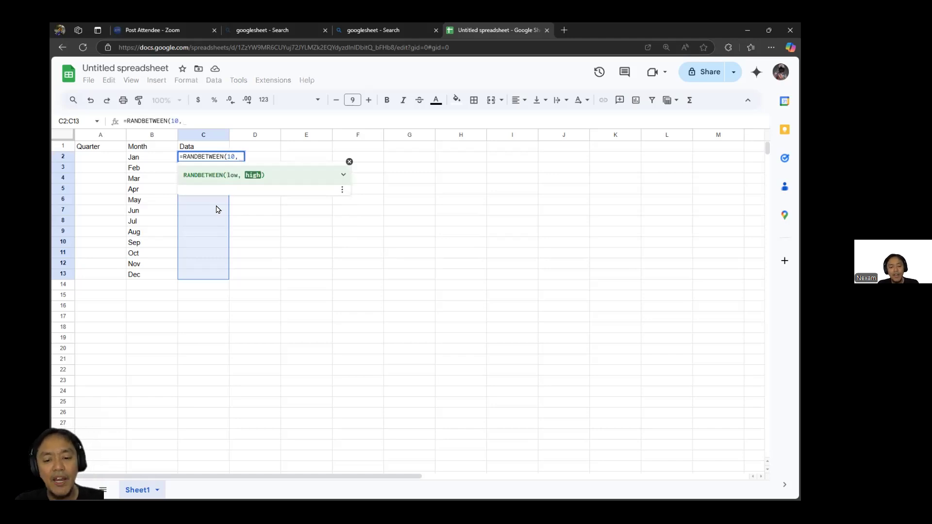
{"action": "type", "text": "100"}
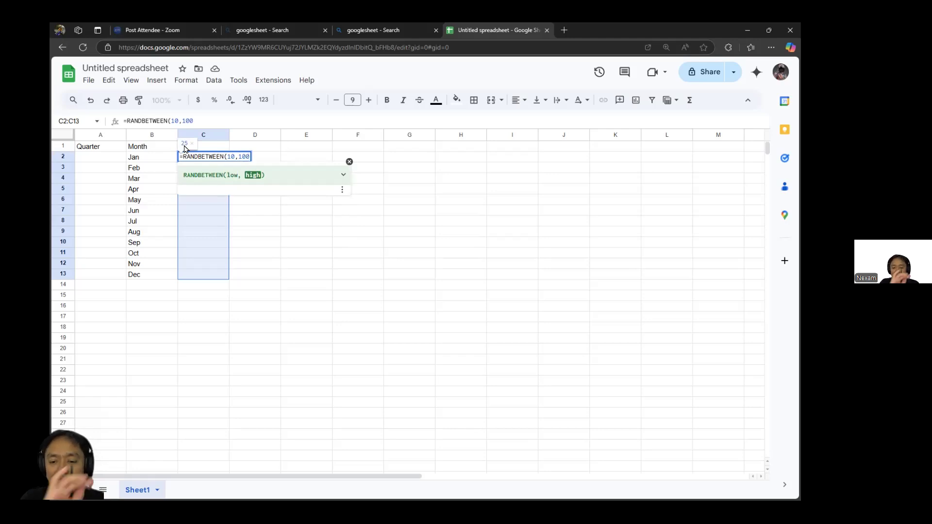
Step: Try turning the formula into an array formula, undo that and commit =RANDBETWEEN(10,100) in C2
{"action": "key", "text": "alt+Return"}
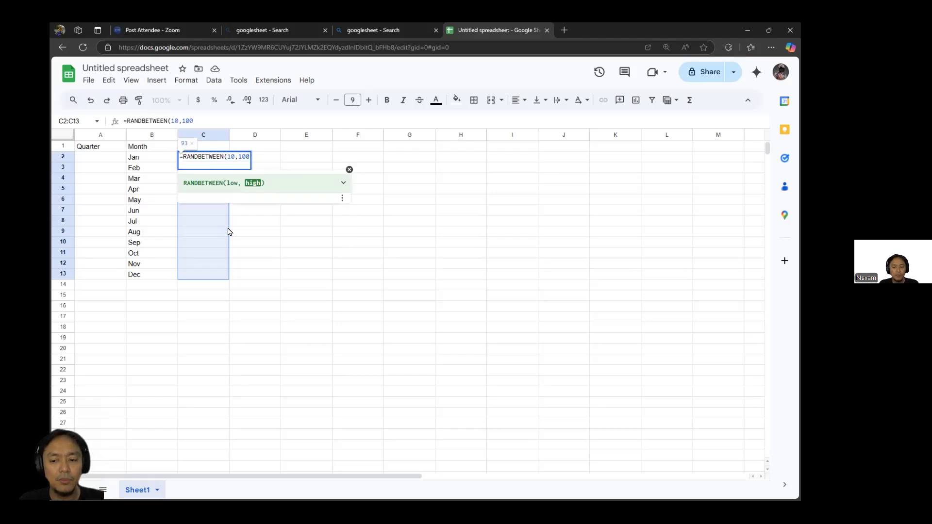
{"action": "key", "text": "BackSpace"}
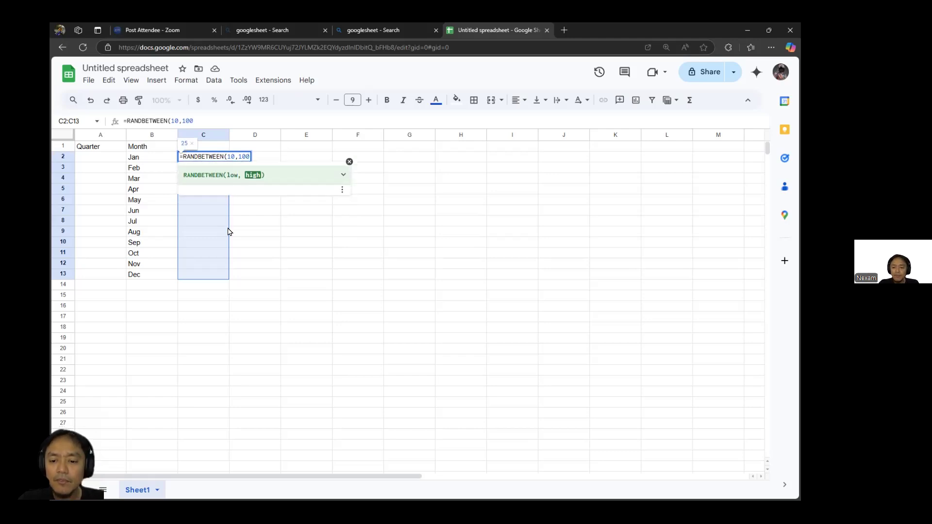
{"action": "type", "text": ")"}
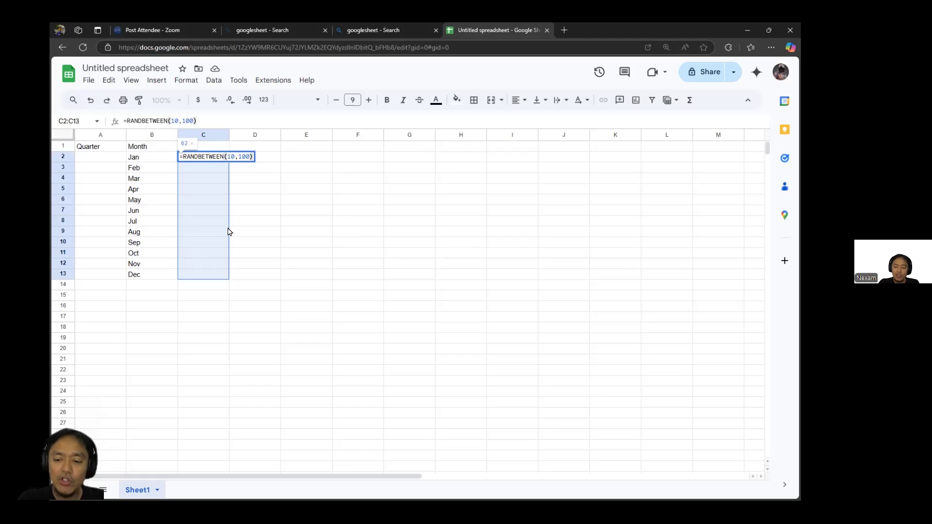
{"action": "key", "text": "ctrl+shift+Return"}
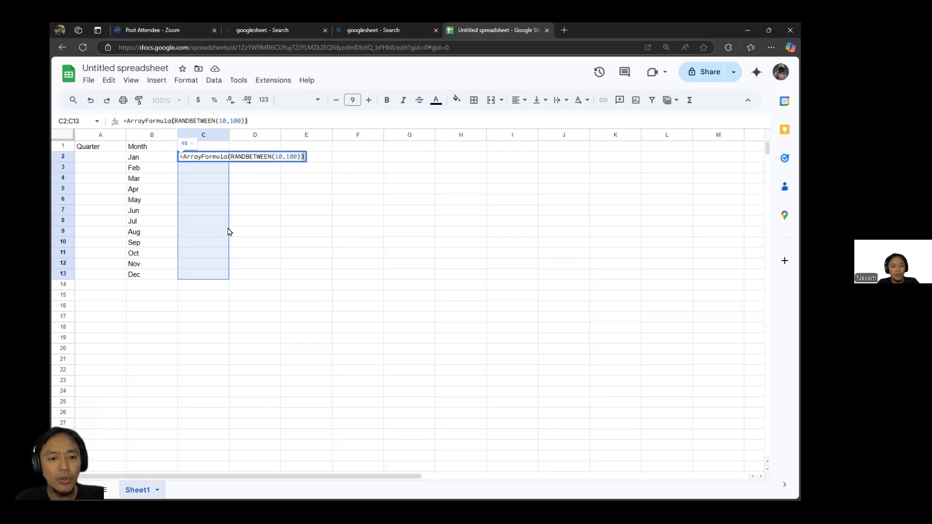
{"action": "key", "text": "ctrl+z"}
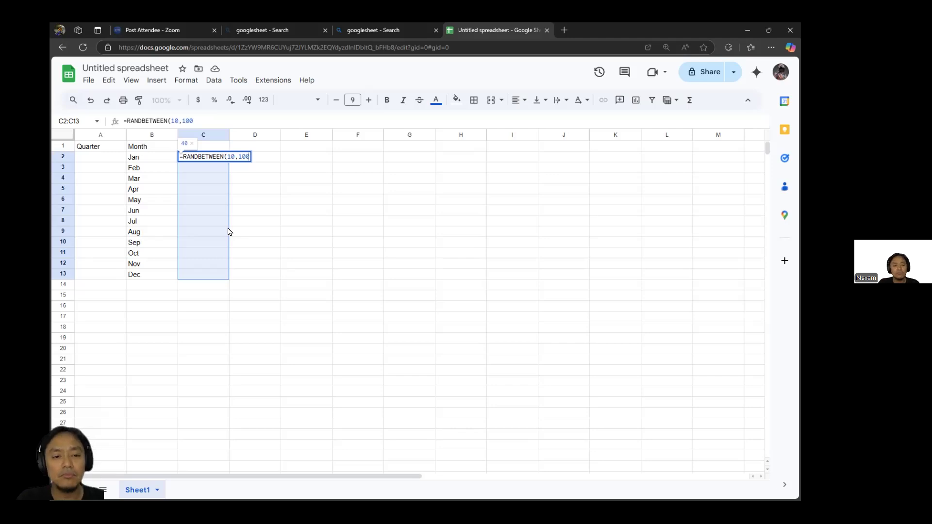
{"action": "key", "text": "Return"}
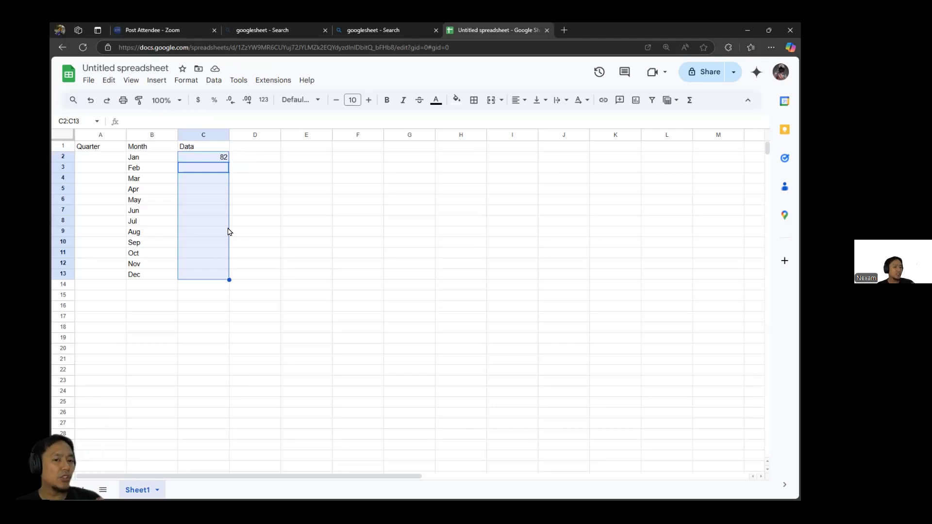
Step: Fill the RANDBETWEEN formula from C2 down through C13
{"action": "key", "text": "Up"}
{"action": "key", "text": "shift+Down"}
{"action": "key", "text": "shift+Down"}
{"action": "key", "text": "shift+Down"}
{"action": "key", "text": "shift+Down"}
{"action": "key", "text": "shift+Down"}
{"action": "key", "text": "shift+Down"}
{"action": "key", "text": "shift+Down"}
{"action": "key", "text": "shift+Down"}
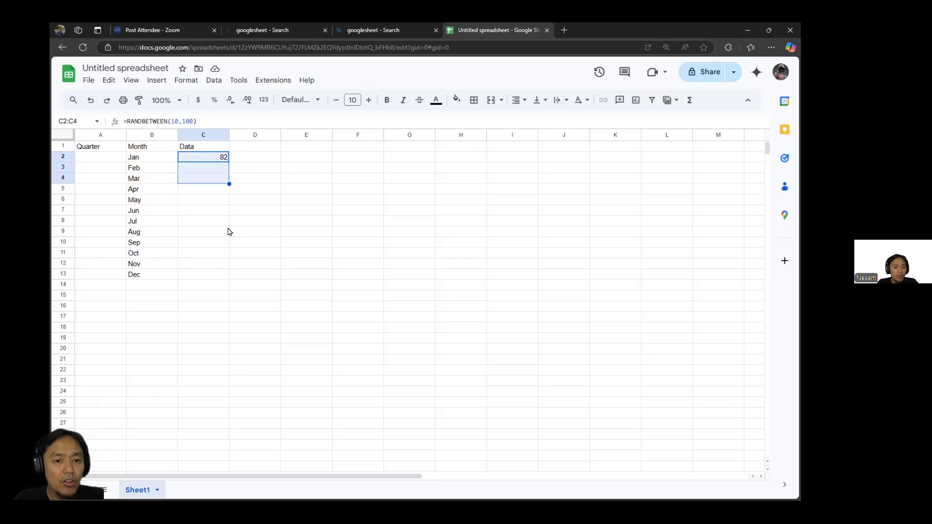
{"action": "key", "text": "shift+Down"}
{"action": "key", "text": "shift+Down"}
{"action": "key", "text": "shift+Down"}
{"action": "key", "text": "ctrl+d"}
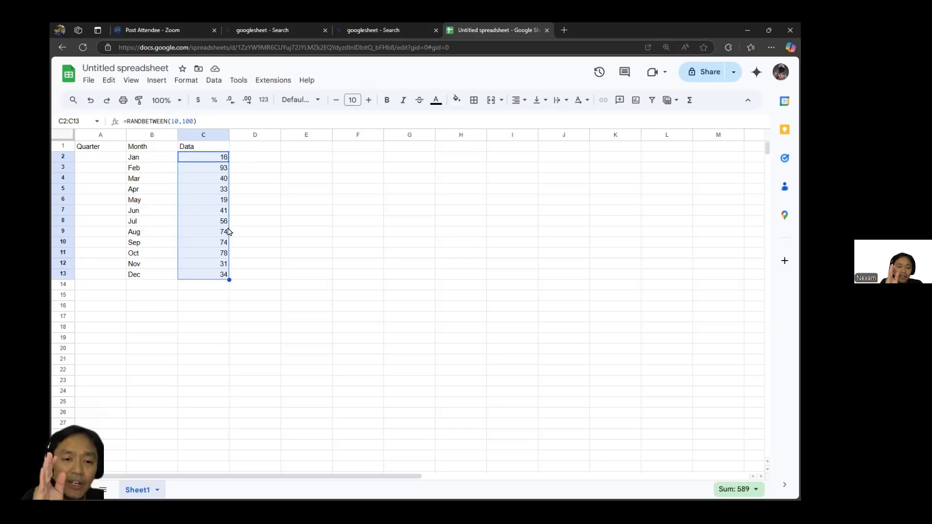
Step: Copy the random numbers in C2:C13 and paste them over themselves as values only
{"action": "key", "text": "ctrl+c"}
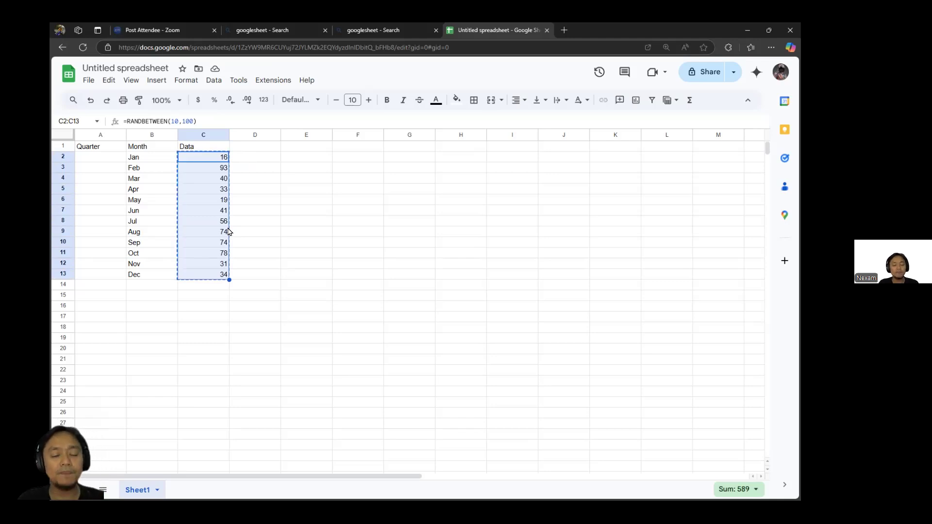
{"action": "key", "text": "ctrl+v"}
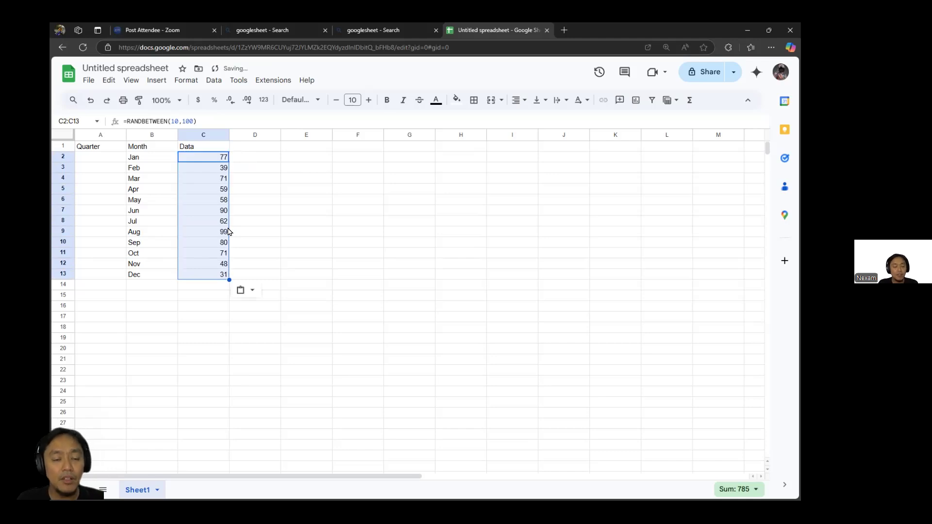
{"action": "left_click", "coordinate": [250, 290]}
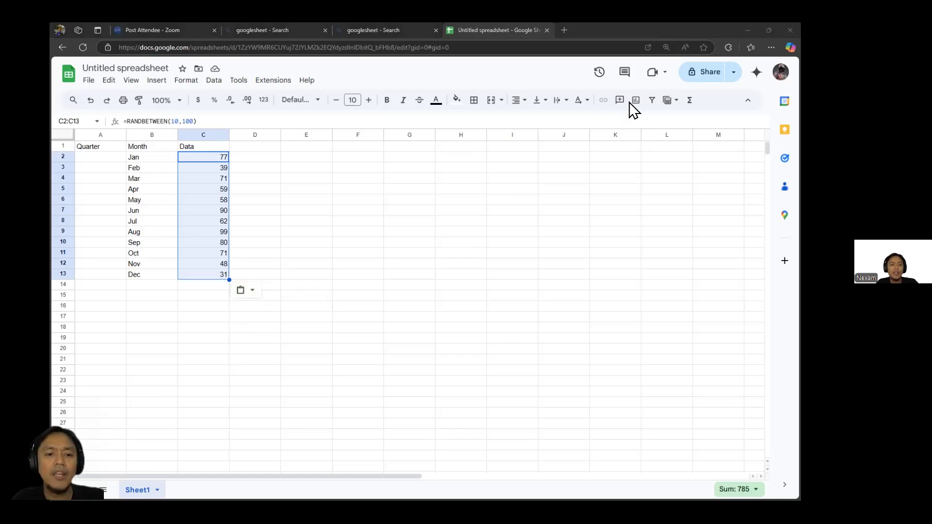
{"action": "left_click", "coordinate": [250, 292]}
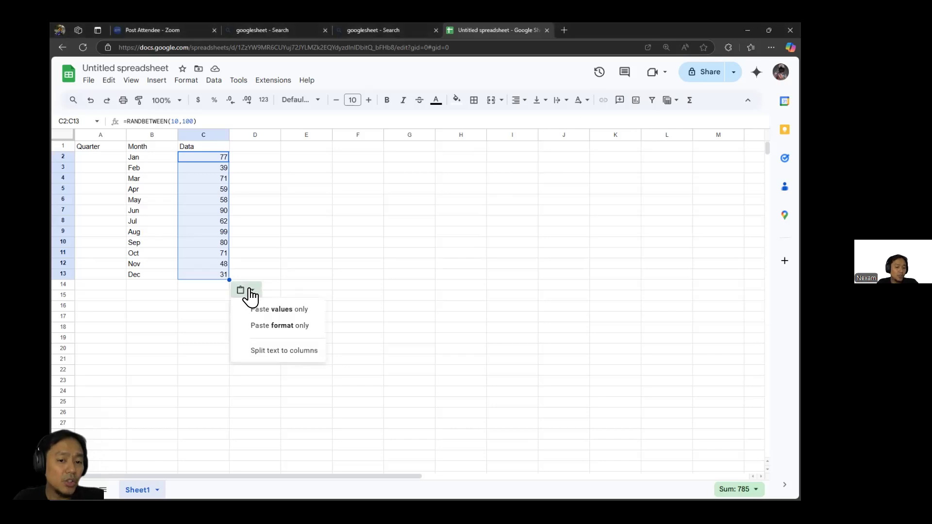
{"action": "left_click", "coordinate": [273, 314]}
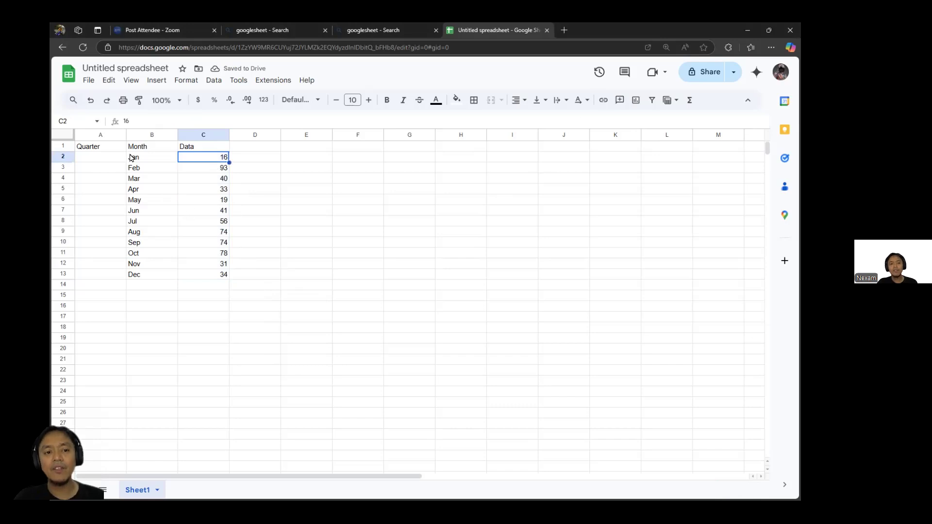
Step: Label the quarters in the Quarter column: Q1 in A2, Q2 in A5, Q3 in A8 and Q4 in A11
{"action": "left_click", "coordinate": [111, 163]}
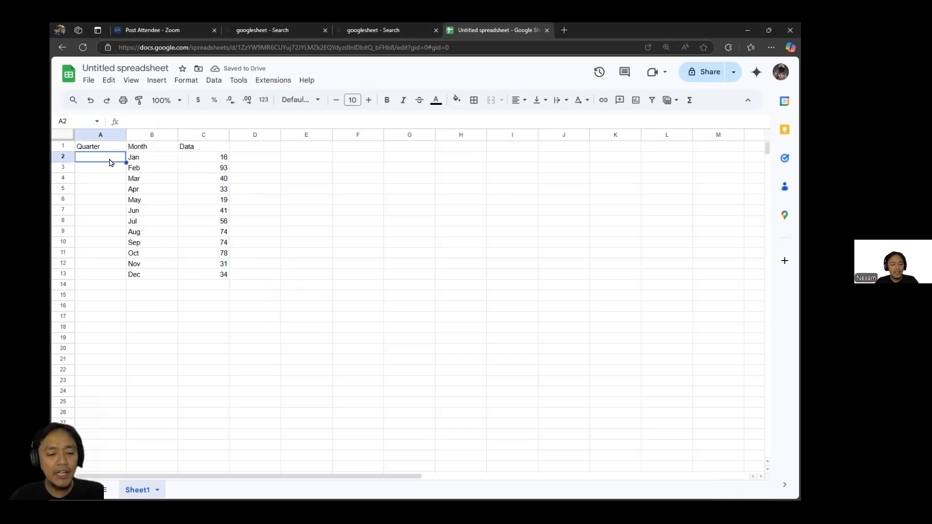
{"action": "type", "text": "Q1"}
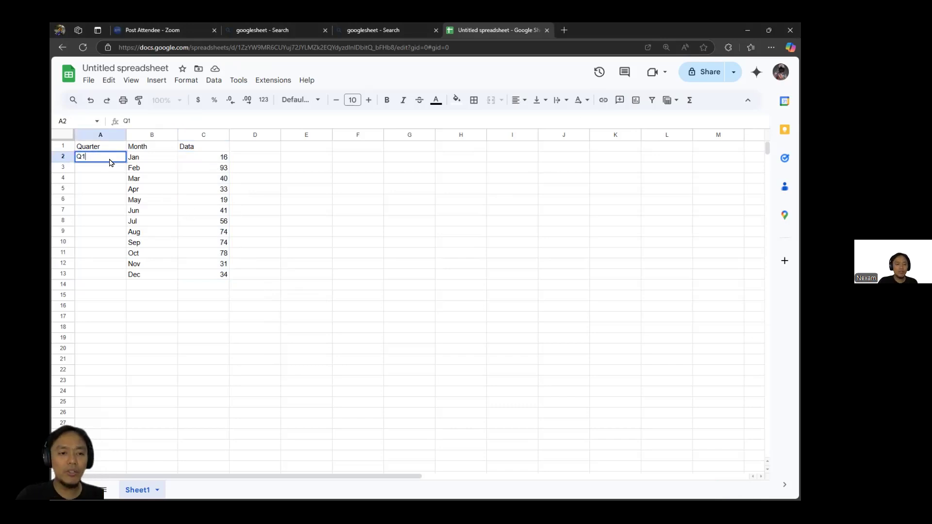
{"action": "key", "text": "Return"}
{"action": "key", "text": "Down"}
{"action": "key", "text": "Down"}
{"action": "type", "text": "Q2"}
{"action": "key", "text": "Return"}
{"action": "key", "text": "Down"}
{"action": "key", "text": "Down"}
{"action": "type", "text": "Q3"}
{"action": "key", "text": "Return"}
{"action": "key", "text": "Down"}
{"action": "key", "text": "Down"}
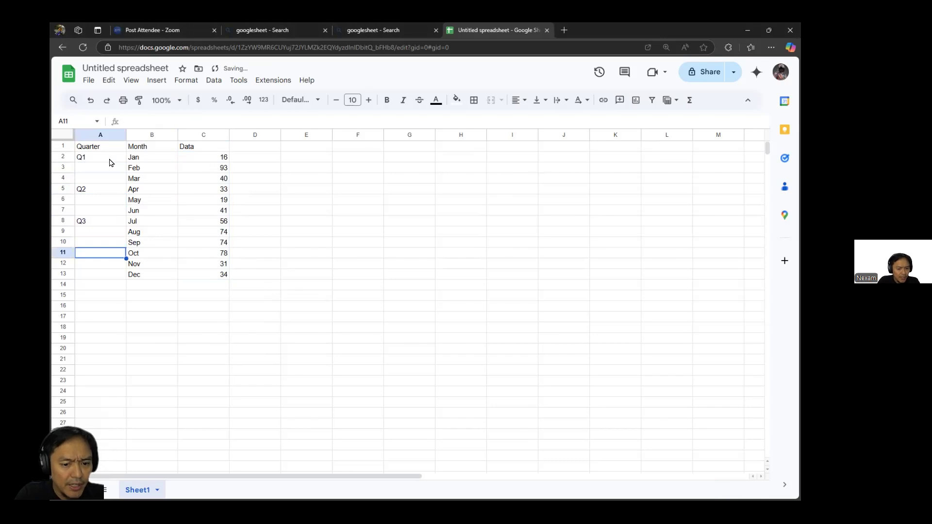
{"action": "type", "text": "Q3"}
{"action": "type", "text": "4"}
{"action": "key", "text": "Return"}
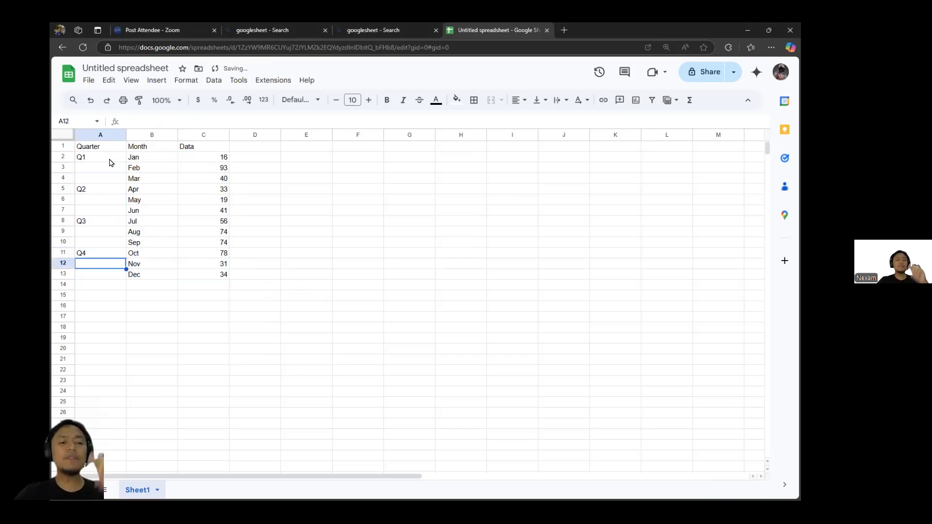
Step: Merge A2:A4 for Q1 and extend the merge down to A13 so each quarter spans three rows
{"action": "left_click_drag", "start_coordinate": [117, 155], "coordinate": [114, 183]}
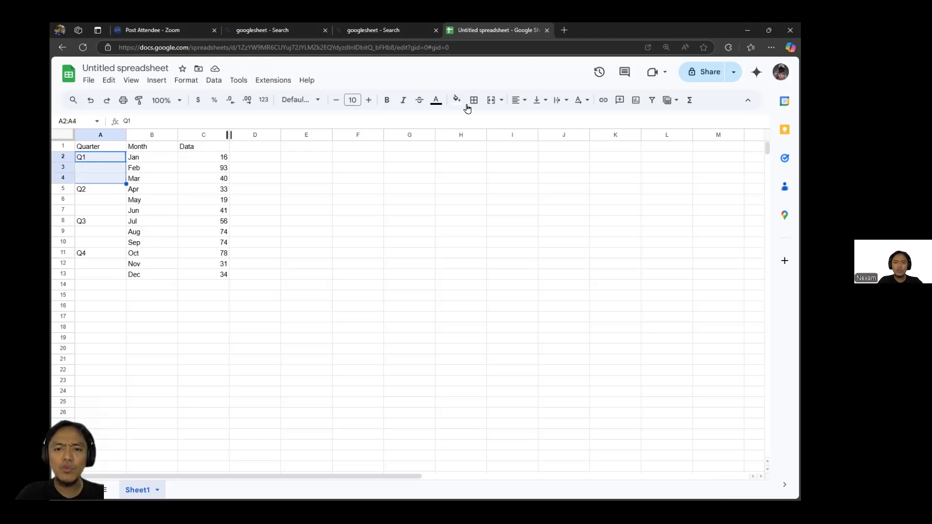
{"action": "left_click", "coordinate": [490, 101]}
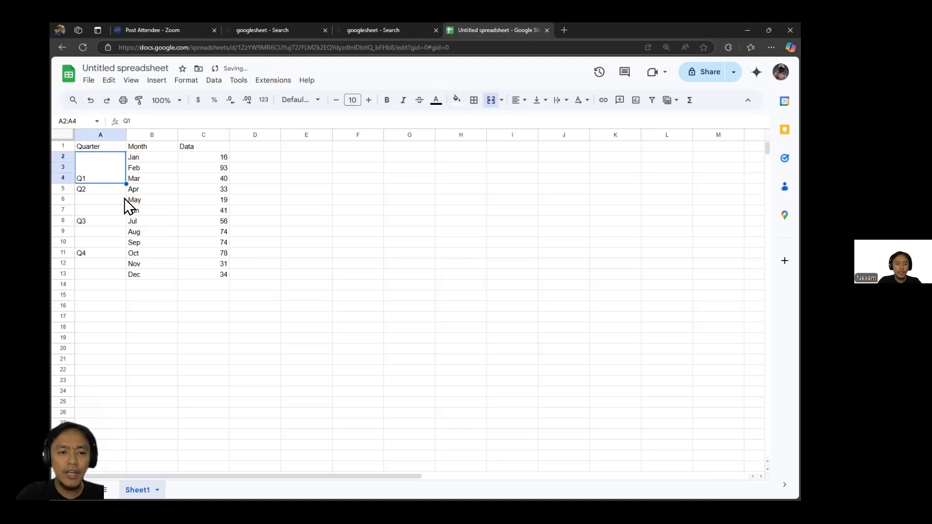
{"action": "left_click_drag", "start_coordinate": [125, 184], "coordinate": [134, 277]}
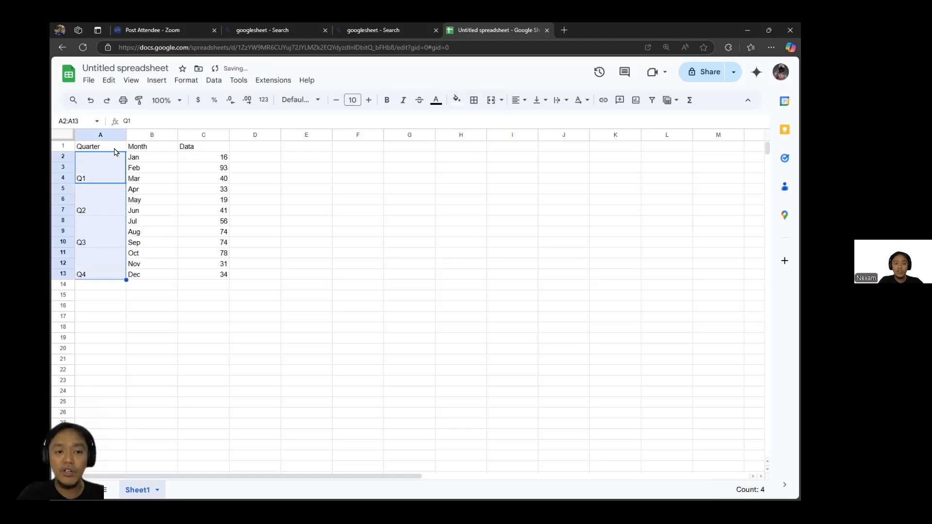
Step: Center the table A1:C13 horizontally and apply all borders to it
{"action": "left_click_drag", "start_coordinate": [113, 150], "coordinate": [208, 274]}
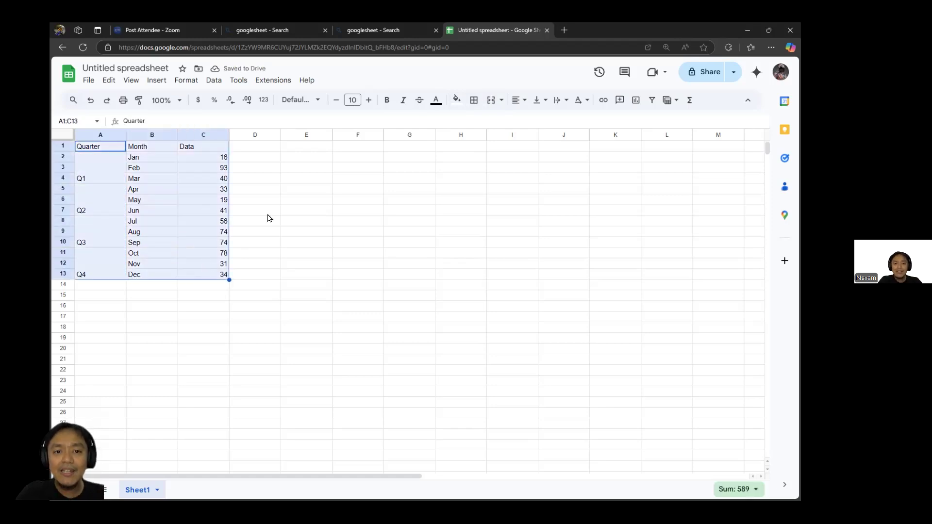
{"action": "left_click", "coordinate": [523, 99]}
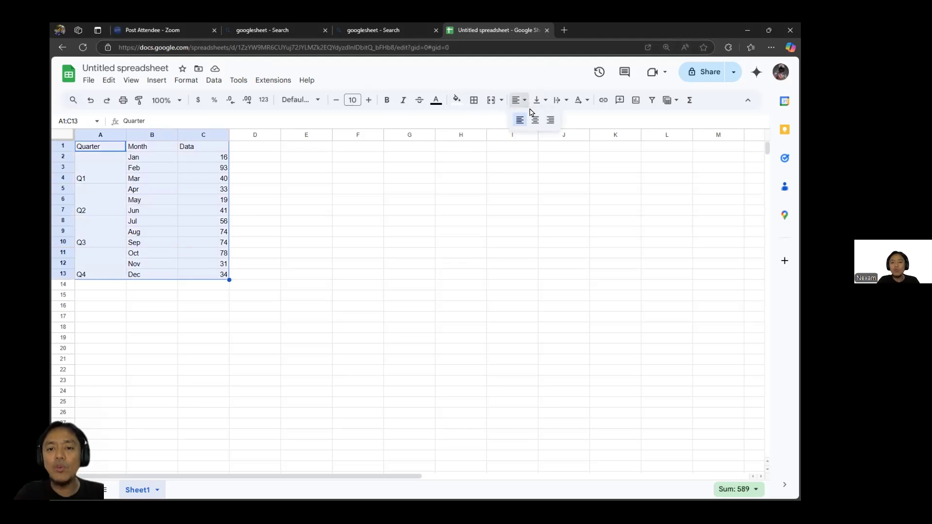
{"action": "left_click", "coordinate": [535, 119]}
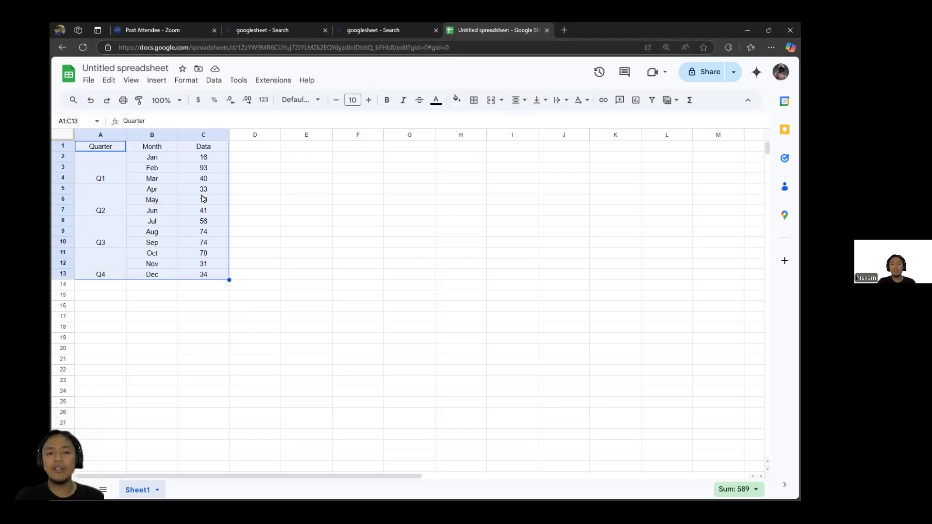
{"action": "left_click", "coordinate": [473, 101]}
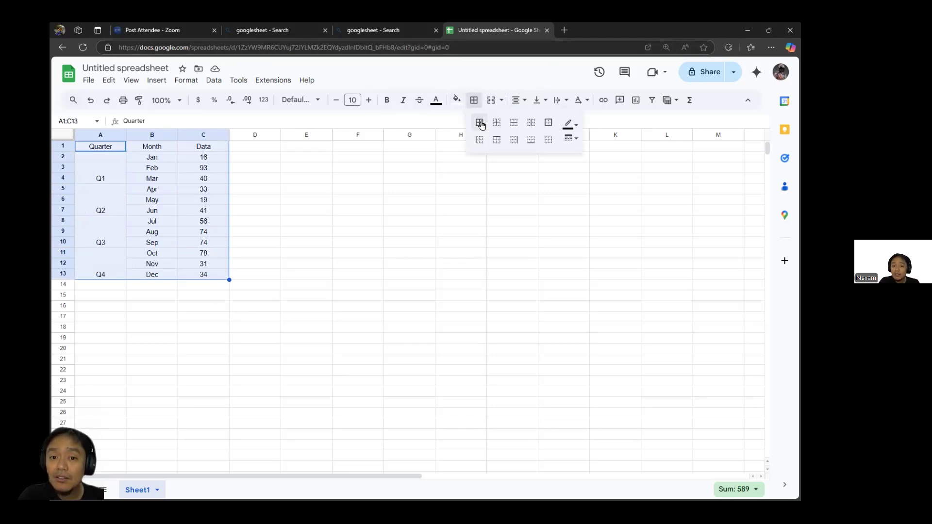
{"action": "left_click", "coordinate": [480, 122]}
Step: Make the header cells A1:C1 bold and add a filter to the table
{"action": "left_click_drag", "start_coordinate": [100, 149], "coordinate": [198, 150]}
{"action": "left_click", "coordinate": [387, 101]}
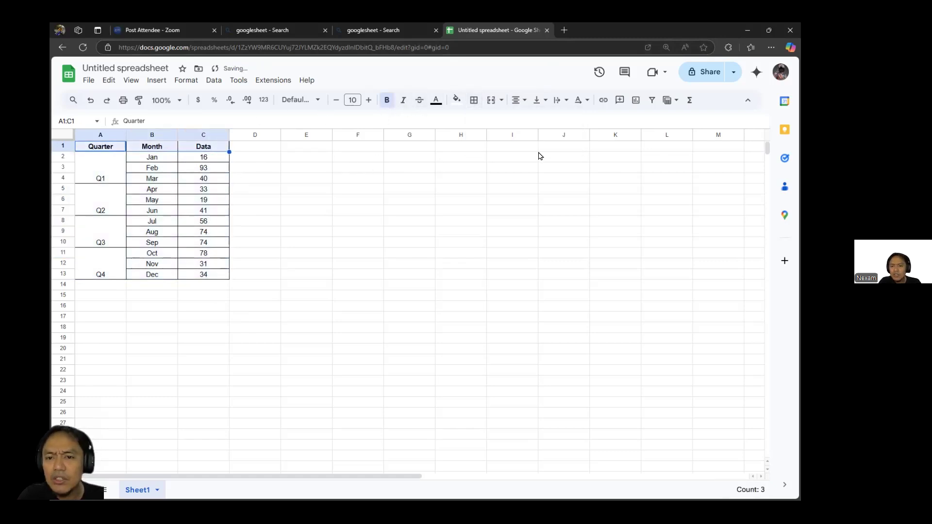
{"action": "left_click", "coordinate": [652, 100]}
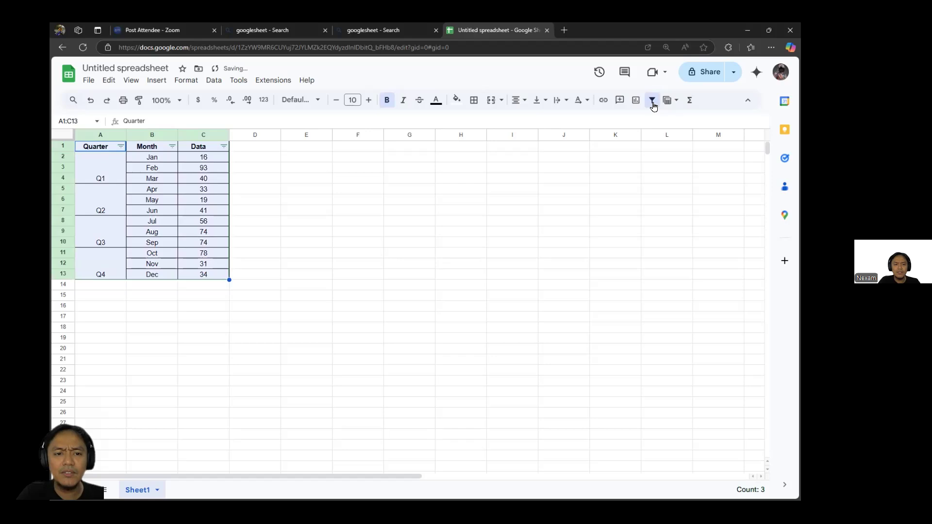
Step: Filter the Quarter column to show only Q1, and undo the filter
{"action": "left_click", "coordinate": [121, 147]}
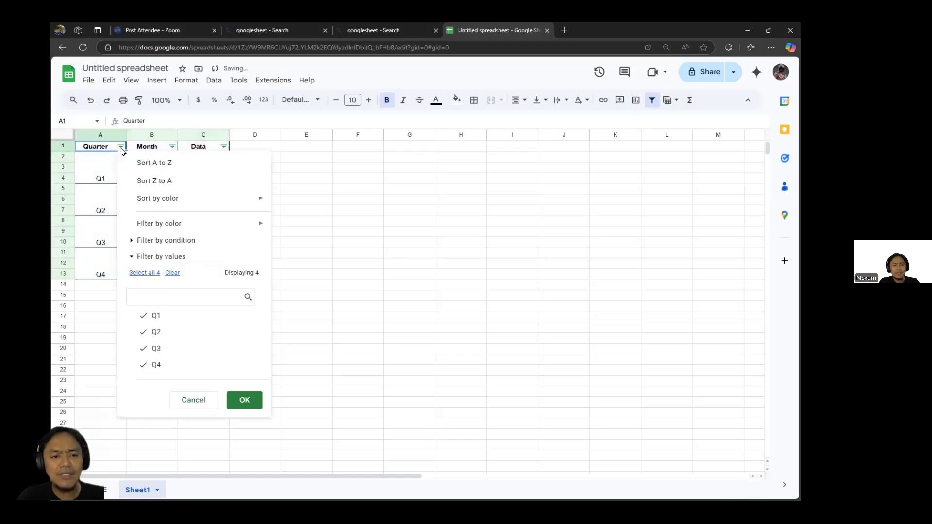
{"action": "left_click", "coordinate": [154, 316]}
{"action": "left_click", "coordinate": [155, 332]}
{"action": "left_click", "coordinate": [155, 348]}
{"action": "left_click", "coordinate": [154, 365]}
{"action": "left_click", "coordinate": [155, 316]}
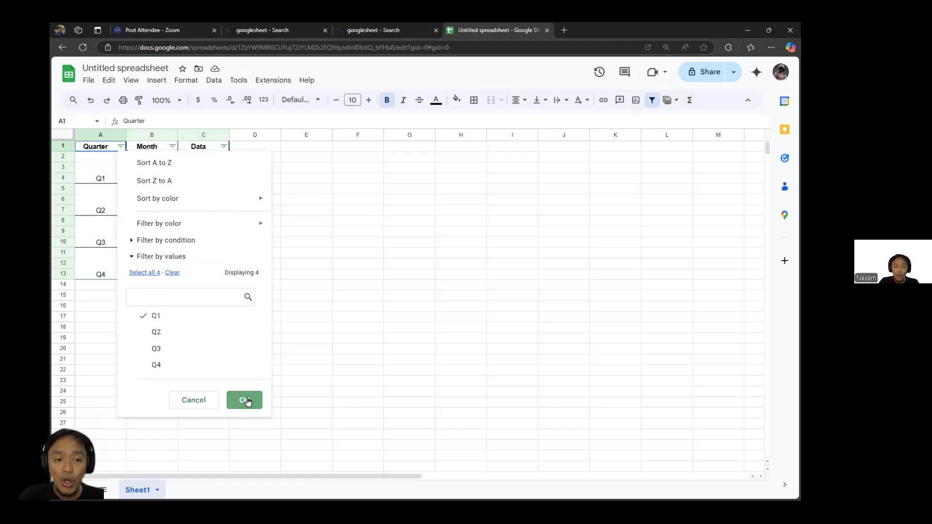
{"action": "left_click", "coordinate": [244, 400]}
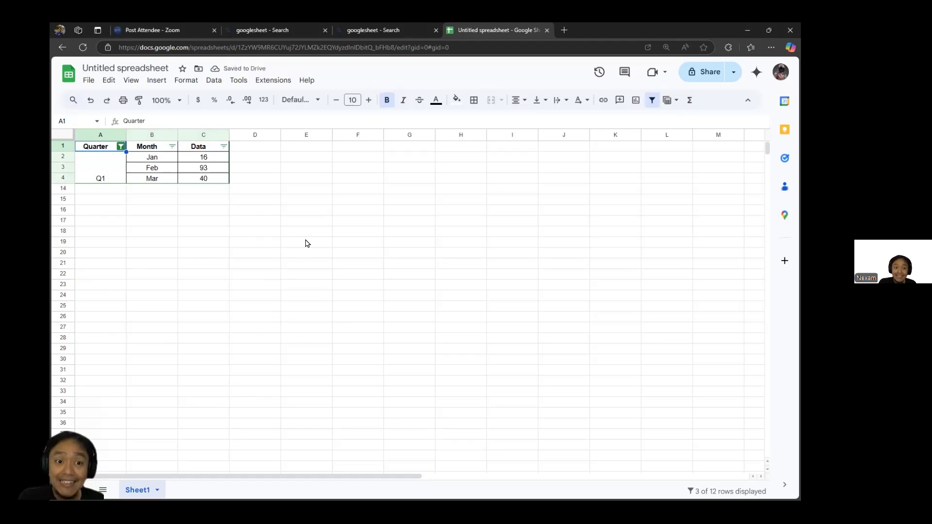
{"action": "key", "text": "ctrl+z"}
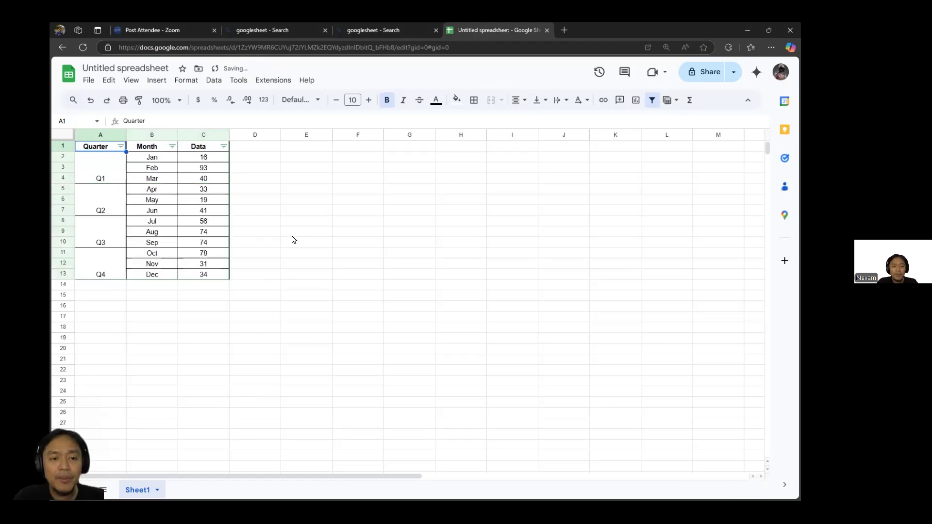
Step: Exclude Q2, Q3 and Q4 in the Quarter filter, and select all quarters to bring the full table back
{"action": "left_click", "coordinate": [120, 148]}
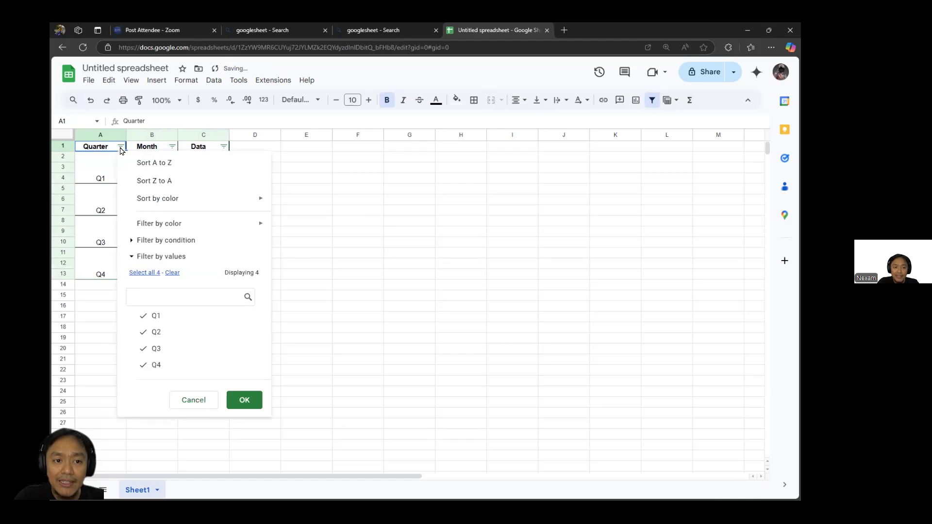
{"action": "left_click", "coordinate": [153, 366]}
{"action": "left_click", "coordinate": [150, 349]}
{"action": "left_click", "coordinate": [150, 332]}
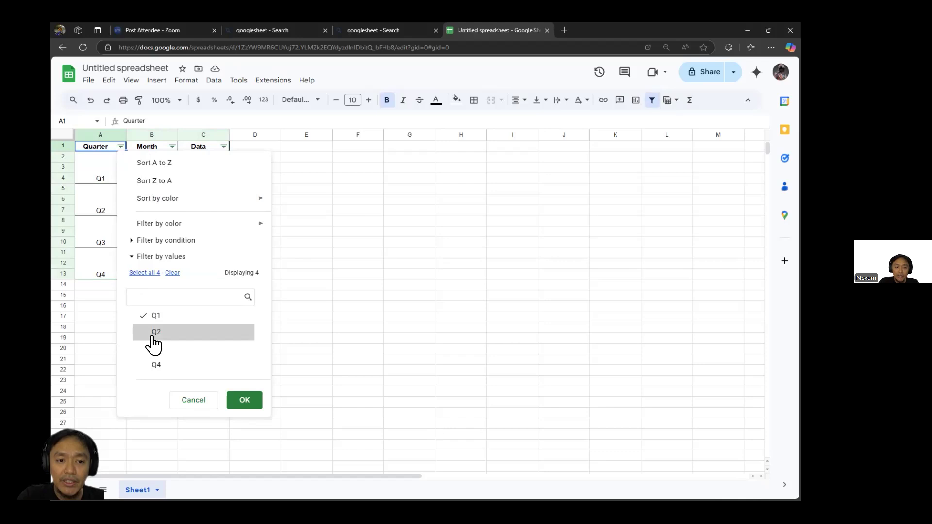
{"action": "left_click", "coordinate": [245, 401]}
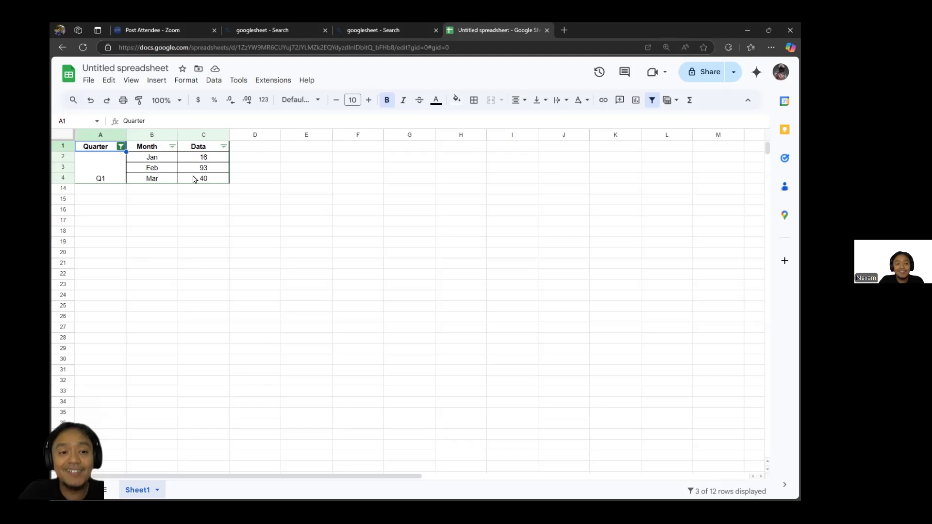
{"action": "left_click", "coordinate": [121, 146]}
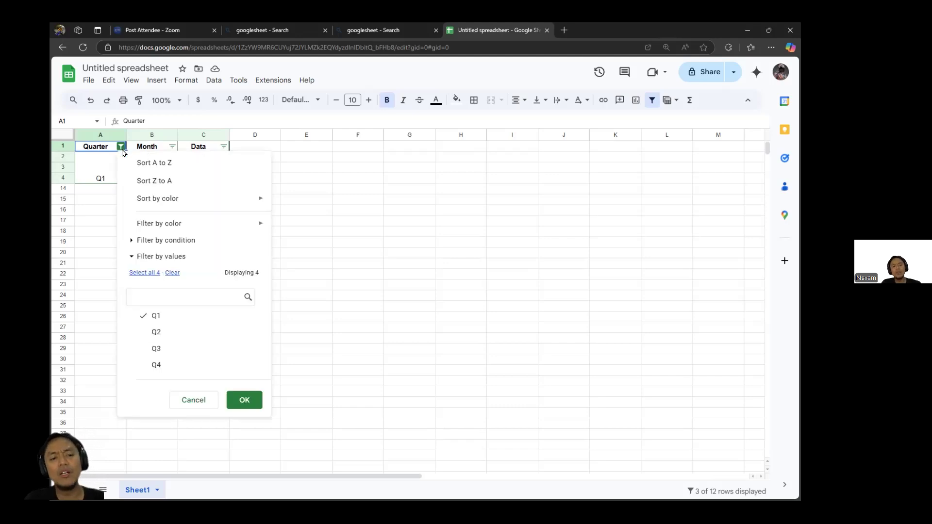
{"action": "left_click", "coordinate": [145, 273]}
{"action": "left_click", "coordinate": [247, 400]}
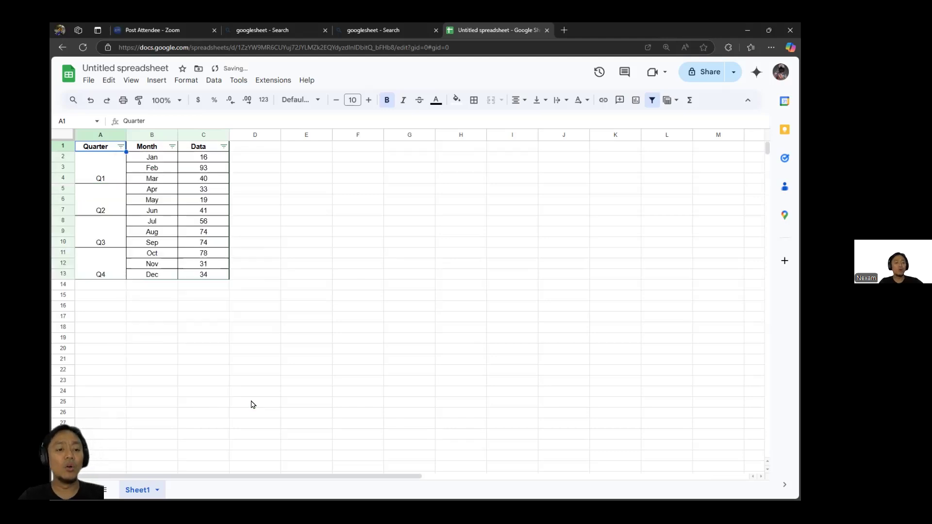
Step: Align the contents of the table A1:C13 vertically to the middle
{"action": "left_click", "coordinate": [111, 175]}
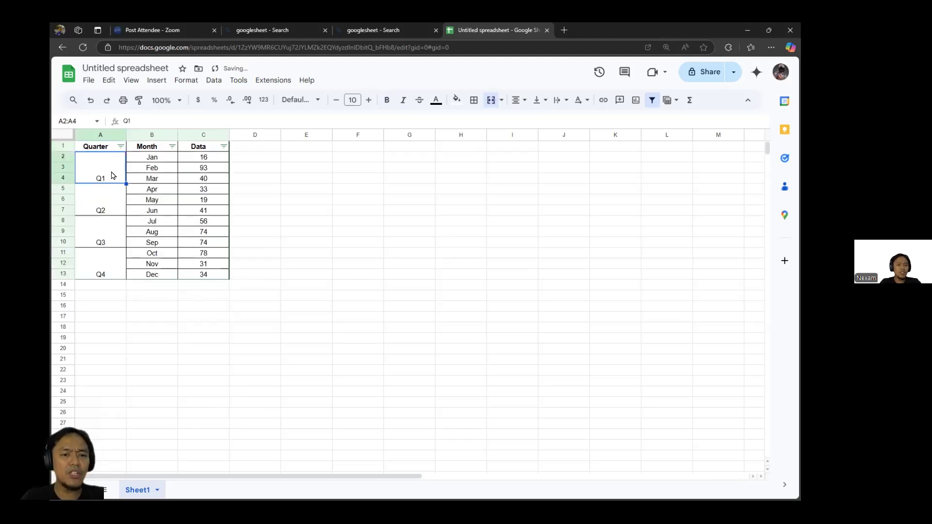
{"action": "left_click_drag", "start_coordinate": [112, 150], "coordinate": [202, 273]}
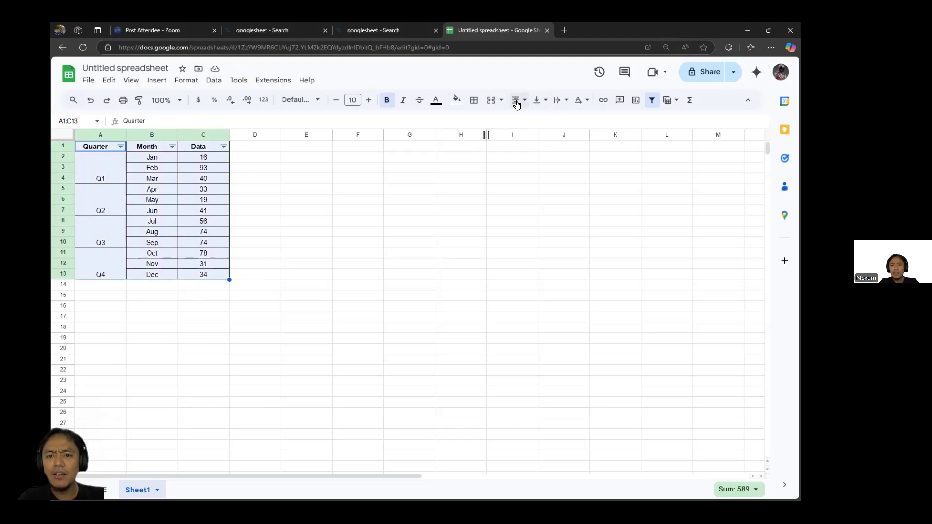
{"action": "left_click", "coordinate": [544, 100]}
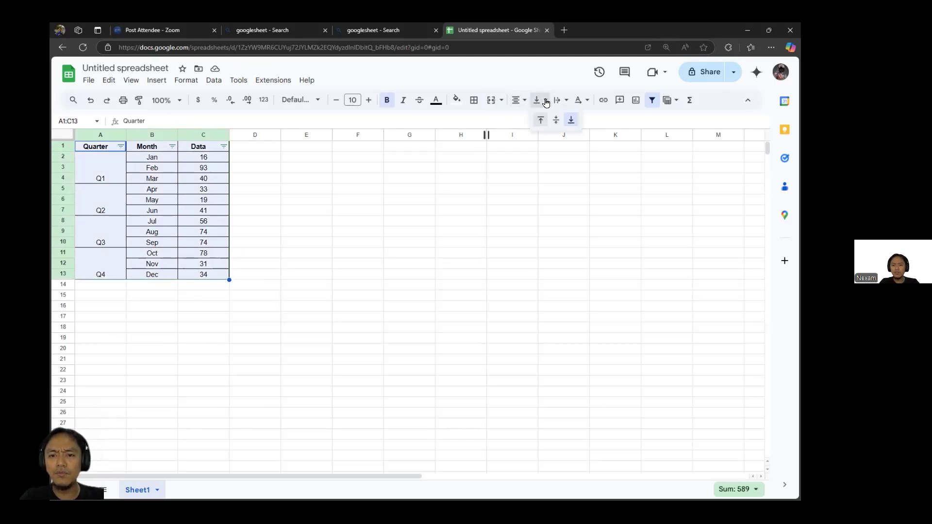
{"action": "left_click", "coordinate": [556, 120]}
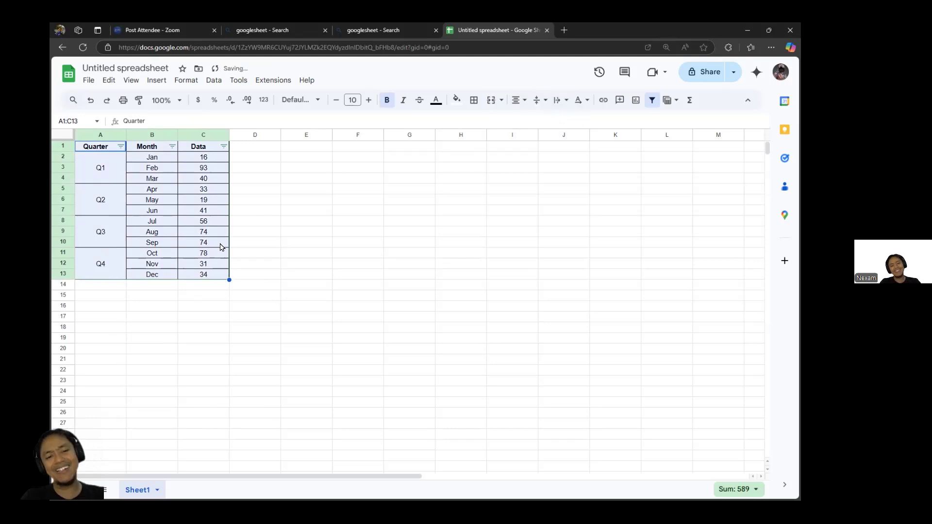
Step: Enter the criterion label Q1 in cell E2 beside the table
{"action": "left_click", "coordinate": [294, 159]}
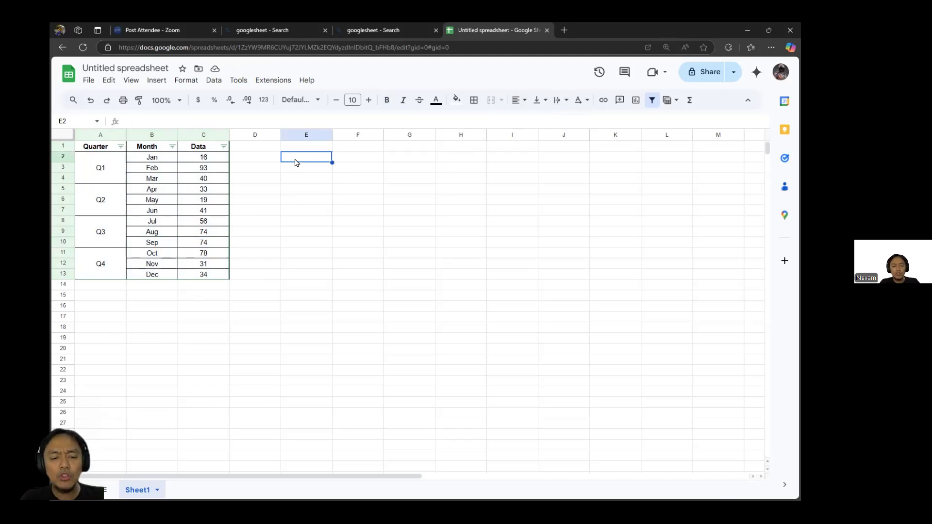
{"action": "type", "text": "Q1"}
{"action": "key", "text": "Tab"}
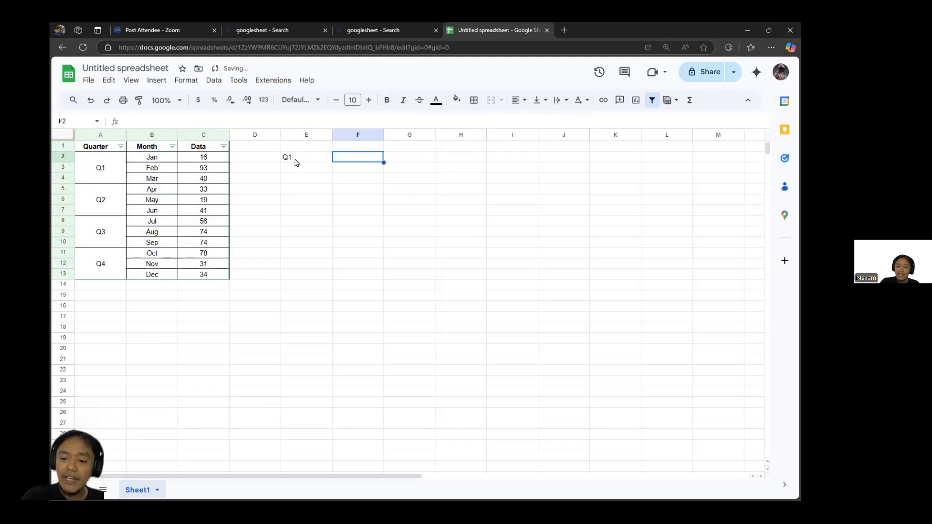
Step: Enter a SUMIF formula in F2 that sums C2:C13 where the quarters in A2:A13 match E2, and inspect it against the merged Q1 cell
{"action": "type", "text": "=sumif"}
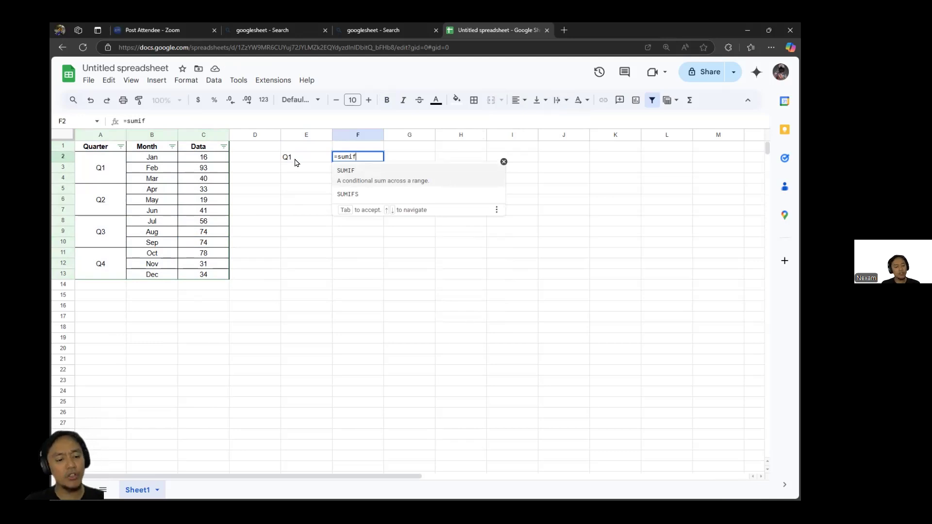
{"action": "key", "text": "Tab"}
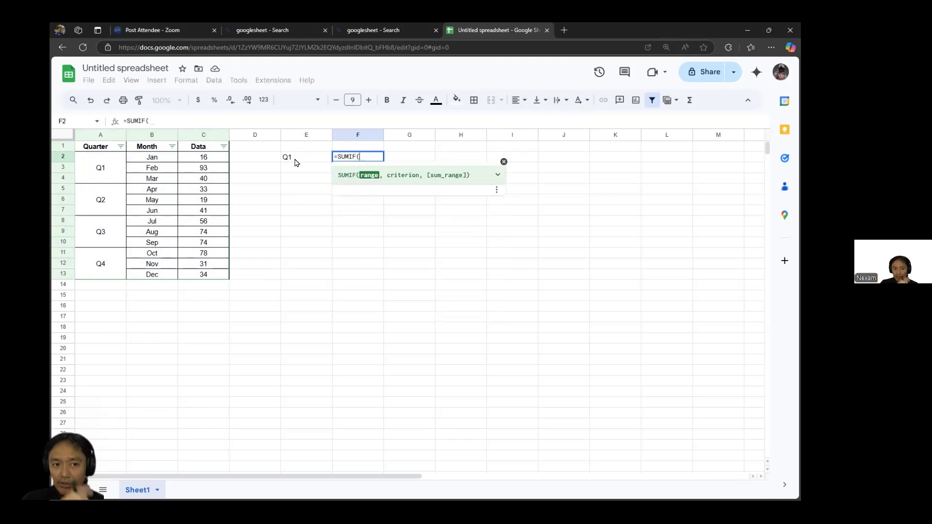
{"action": "left_click", "coordinate": [107, 162]}
{"action": "left_click_drag", "start_coordinate": [106, 176], "coordinate": [108, 262]}
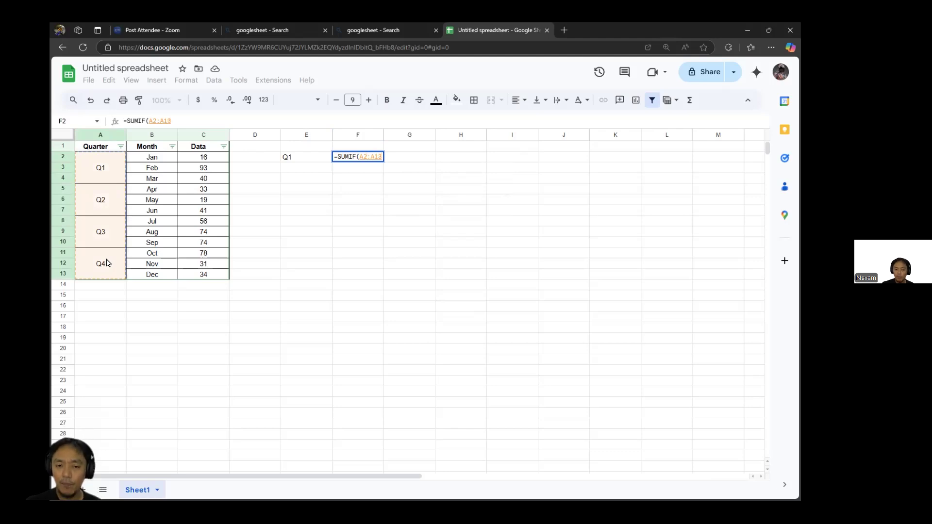
{"action": "type", "text": ","}
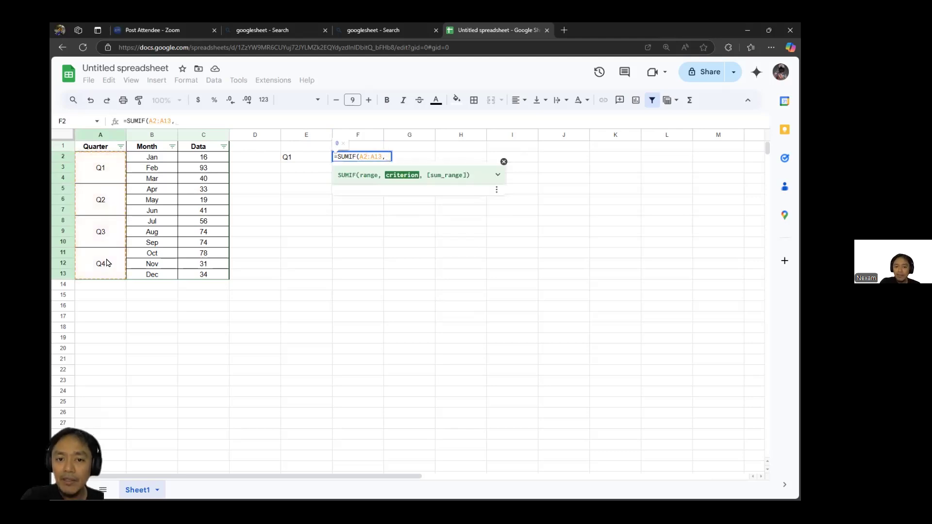
{"action": "left_click", "coordinate": [307, 161]}
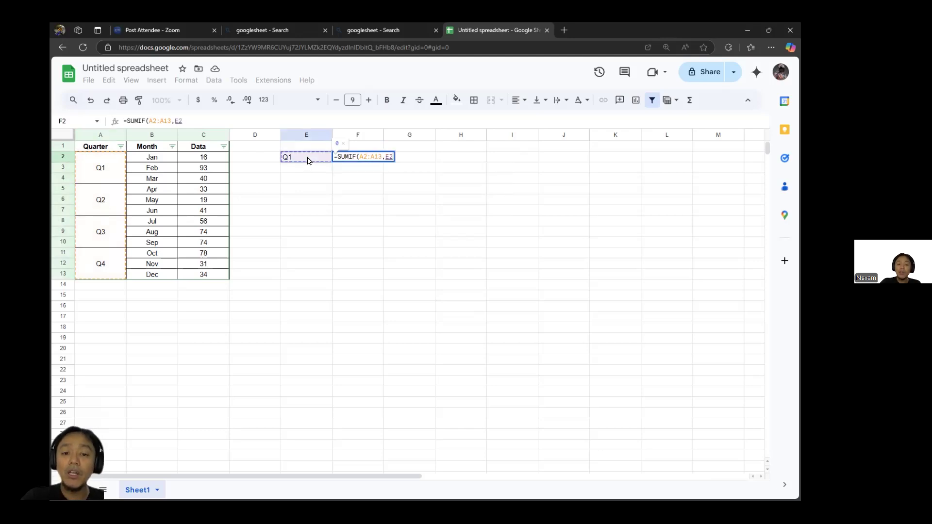
{"action": "type", "text": ","}
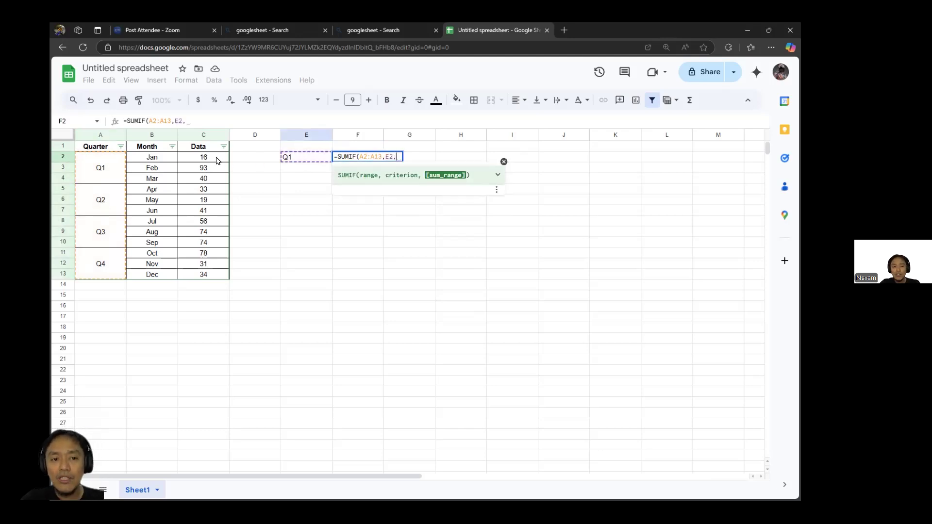
{"action": "left_click_drag", "start_coordinate": [217, 161], "coordinate": [214, 275]}
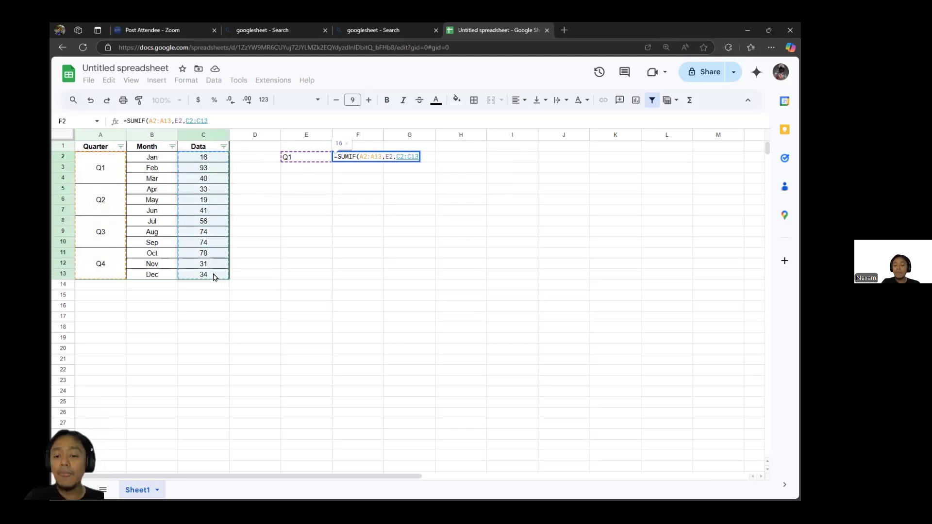
{"action": "key", "text": "Return"}
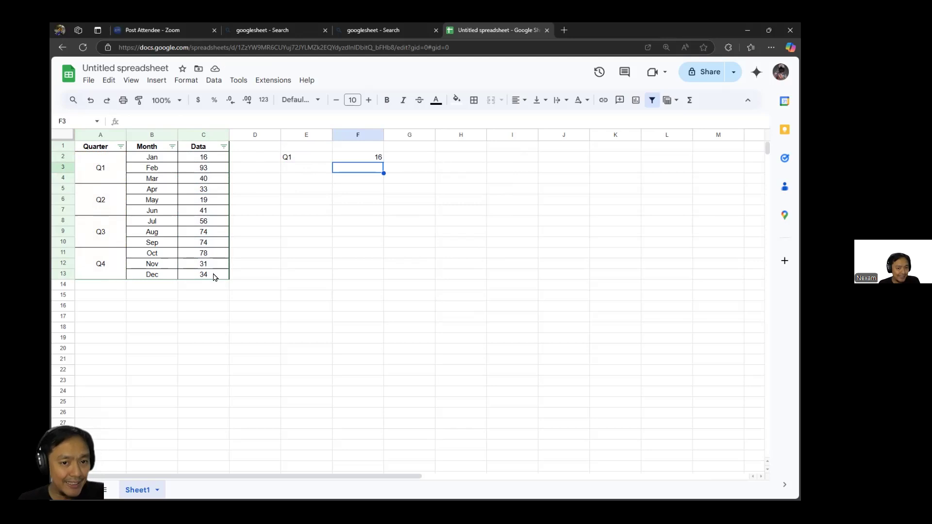
{"action": "left_click", "coordinate": [357, 158]}
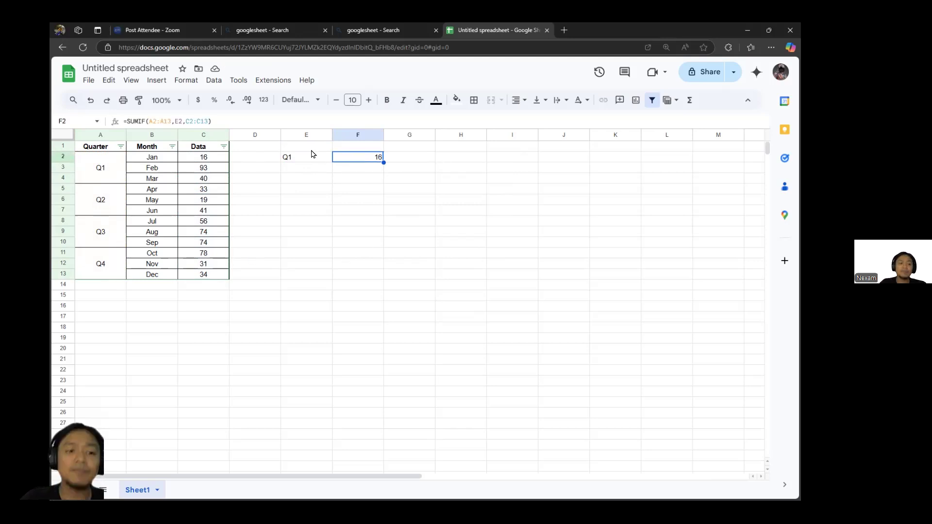
{"action": "left_click", "coordinate": [112, 164]}
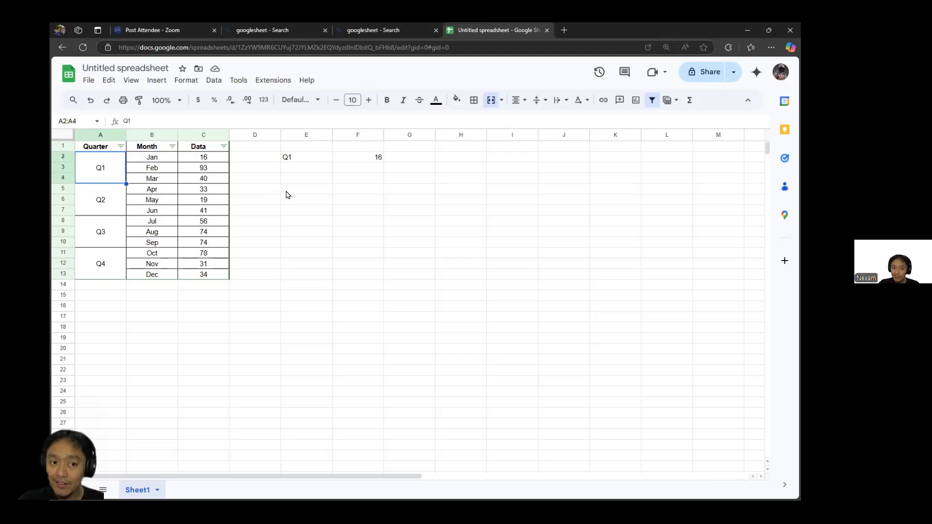
{"action": "left_click", "coordinate": [368, 170]}
{"action": "type", "text": "=SUM("}
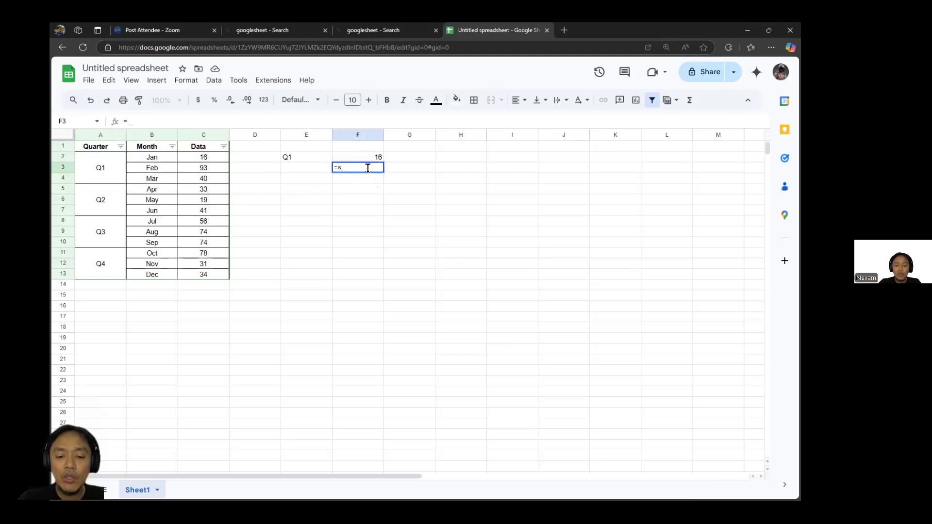
{"action": "left_click_drag", "start_coordinate": [214, 155], "coordinate": [216, 182]}
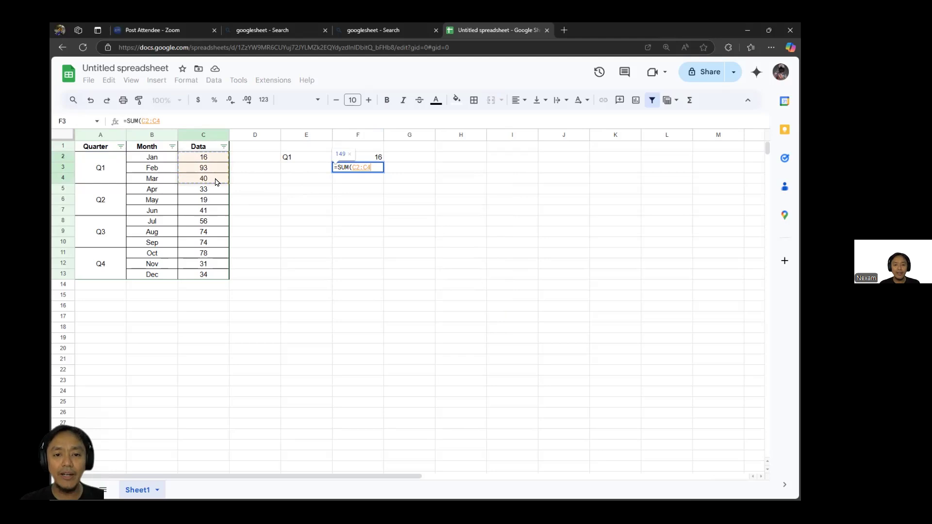
{"action": "key", "text": "Escape"}
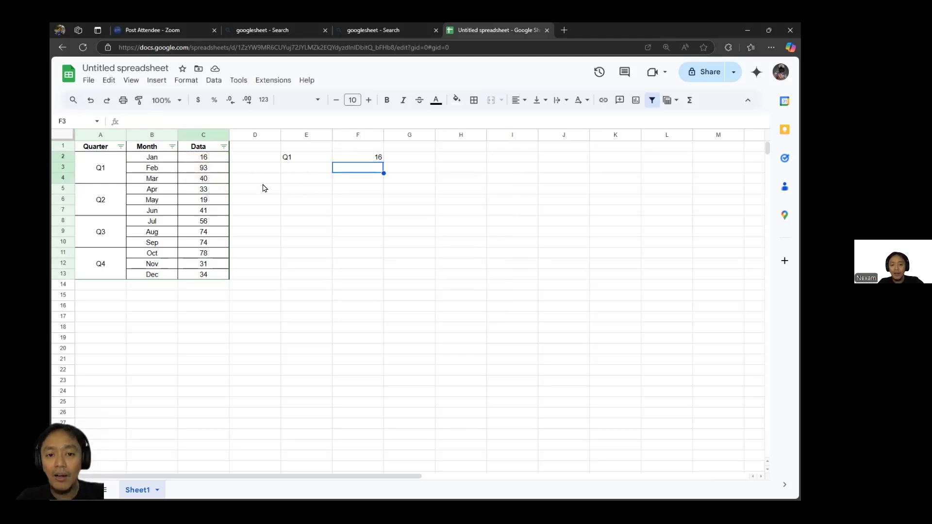
Step: Delete the Q1 label and its SUMIF formula from cells E2:F2
{"action": "left_click", "coordinate": [112, 166]}
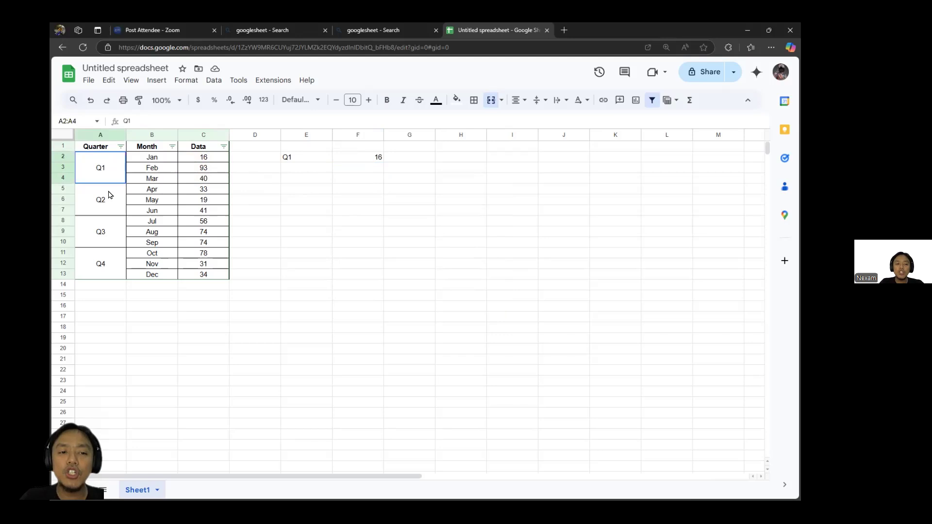
{"action": "left_click", "coordinate": [108, 258], "text": "shift"}
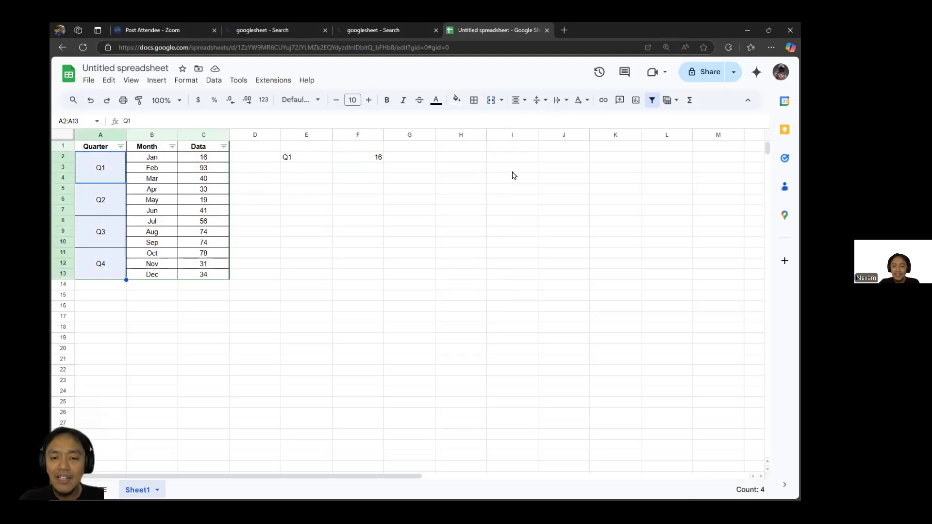
{"action": "left_click", "coordinate": [307, 159]}
{"action": "left_click", "coordinate": [351, 160], "text": "shift"}
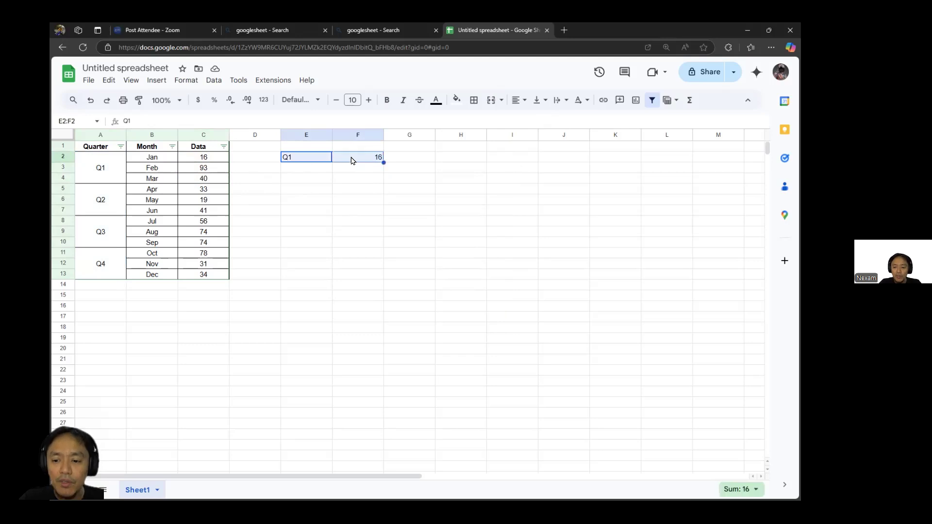
{"action": "key", "text": "Delete"}
Step: Add a Total row below the table, with the label in A14 and the sum of C2:C13 in C14
{"action": "left_click", "coordinate": [95, 287]}
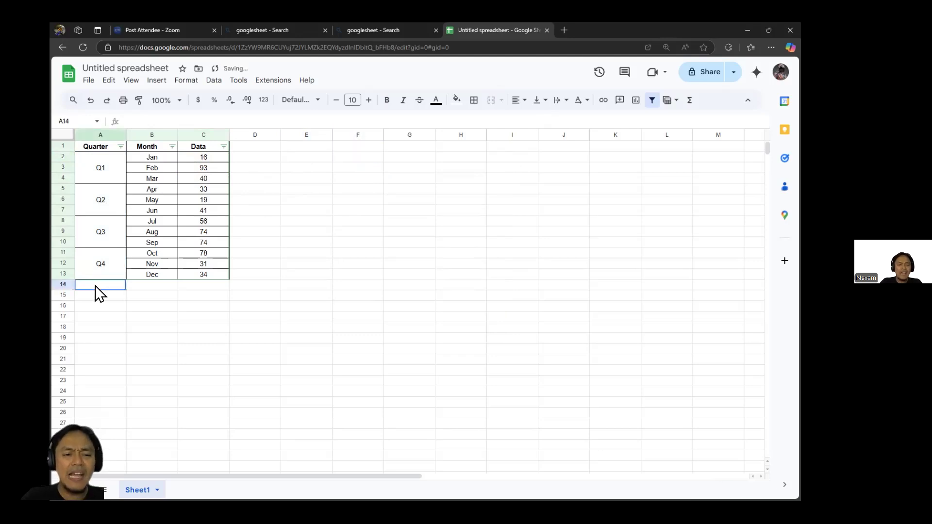
{"action": "type", "text": "Total"}
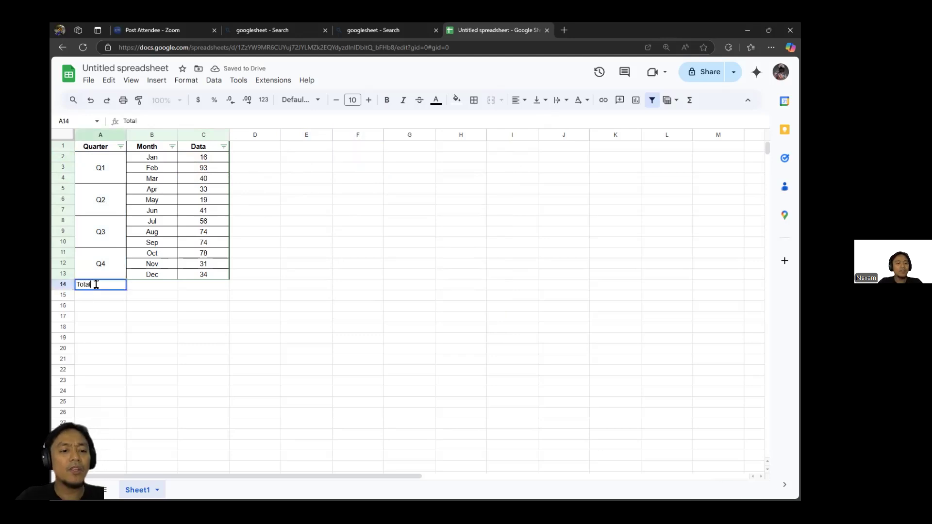
{"action": "left_click", "coordinate": [191, 287]}
{"action": "type", "text": "=SUM("}
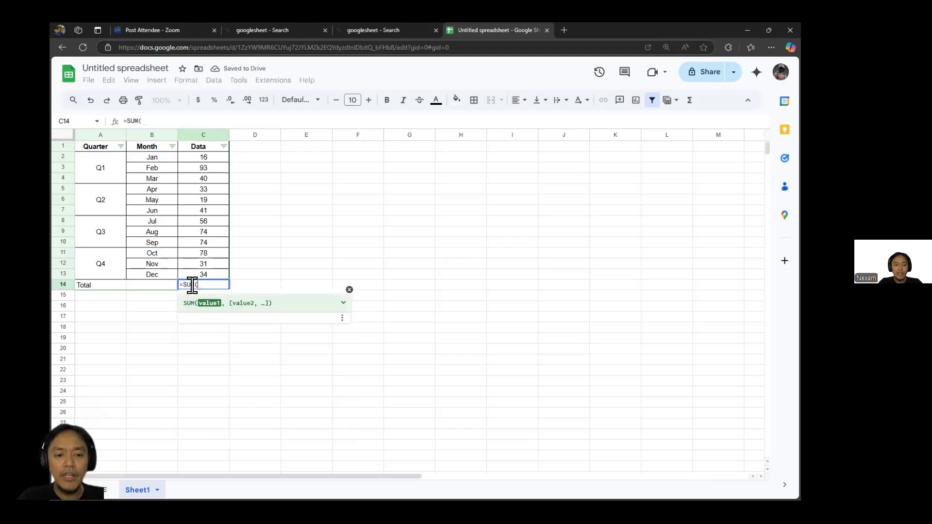
{"action": "left_click_drag", "start_coordinate": [205, 275], "coordinate": [205, 165]}
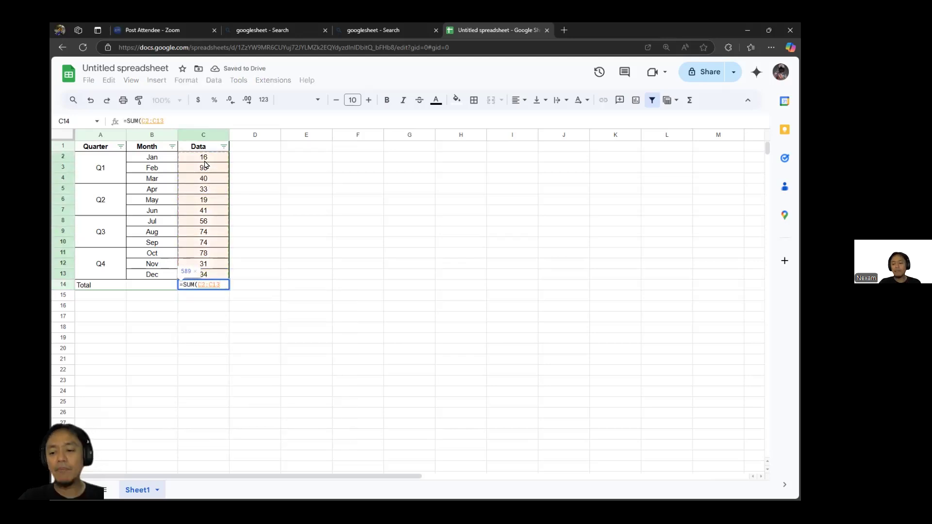
{"action": "key", "text": "Return"}
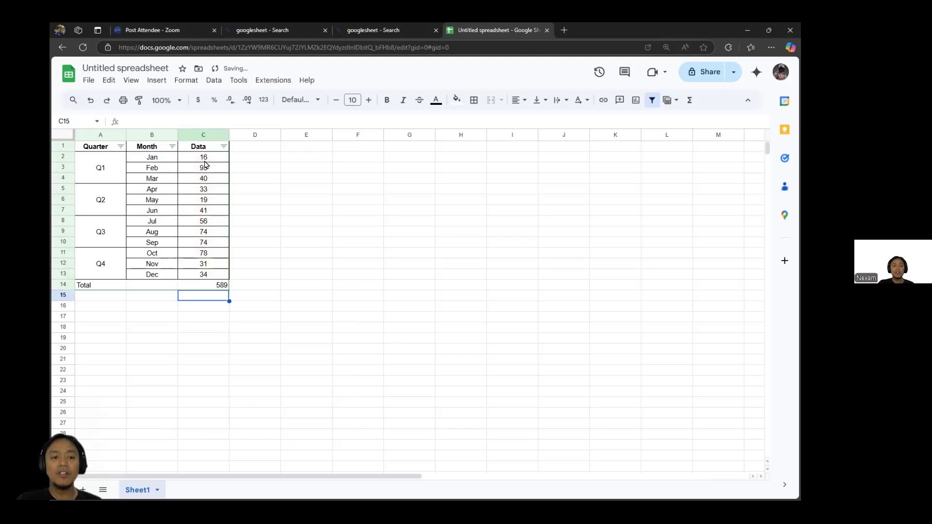
Step: Filter the Quarter column to Q1 and Total, check the sum formula in C14, and undo the filter
{"action": "left_click", "coordinate": [121, 146]}
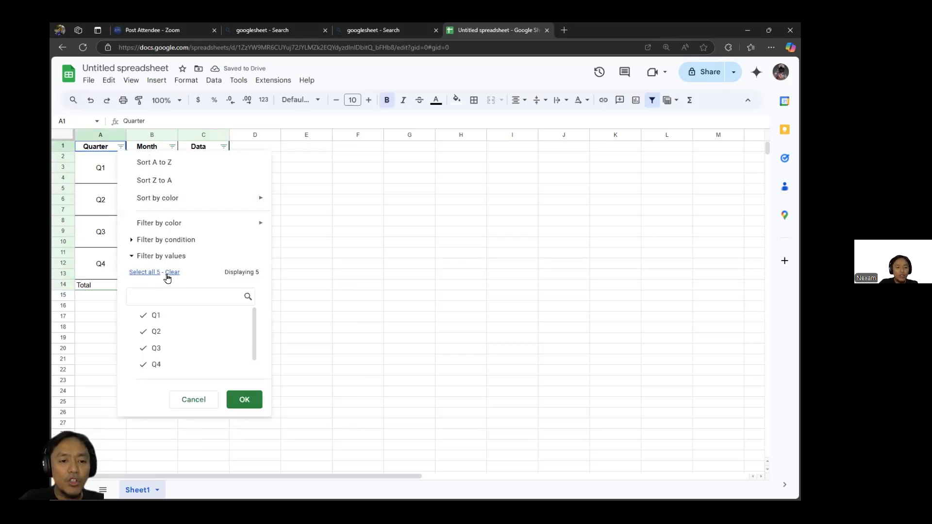
{"action": "left_click", "coordinate": [150, 316]}
{"action": "scroll", "coordinate": [192, 350], "scroll_direction": "down", "scroll_amount": 1}
{"action": "left_click", "coordinate": [151, 369]}
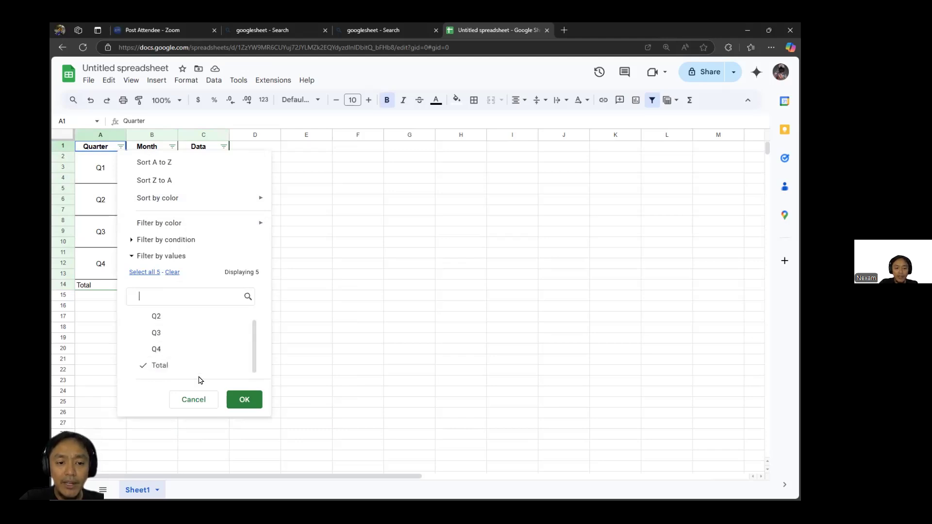
{"action": "left_click", "coordinate": [244, 400]}
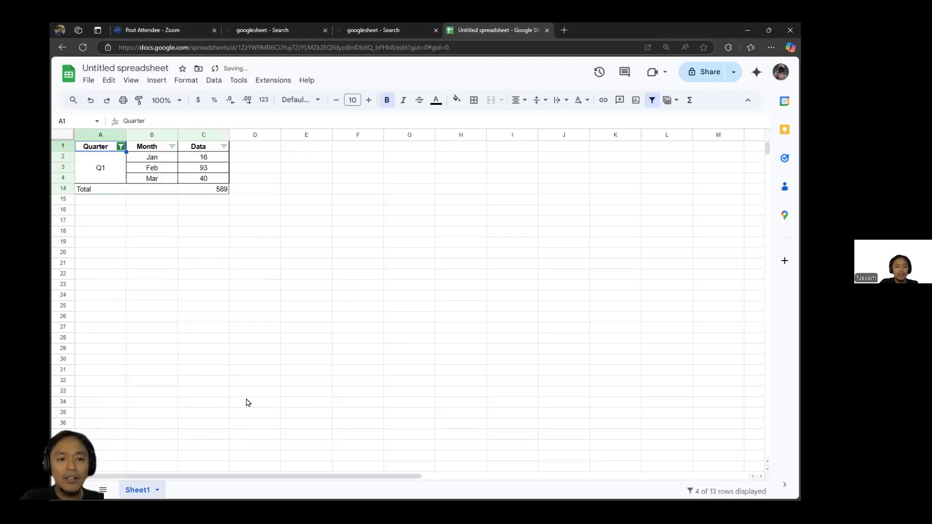
{"action": "left_click", "coordinate": [214, 190]}
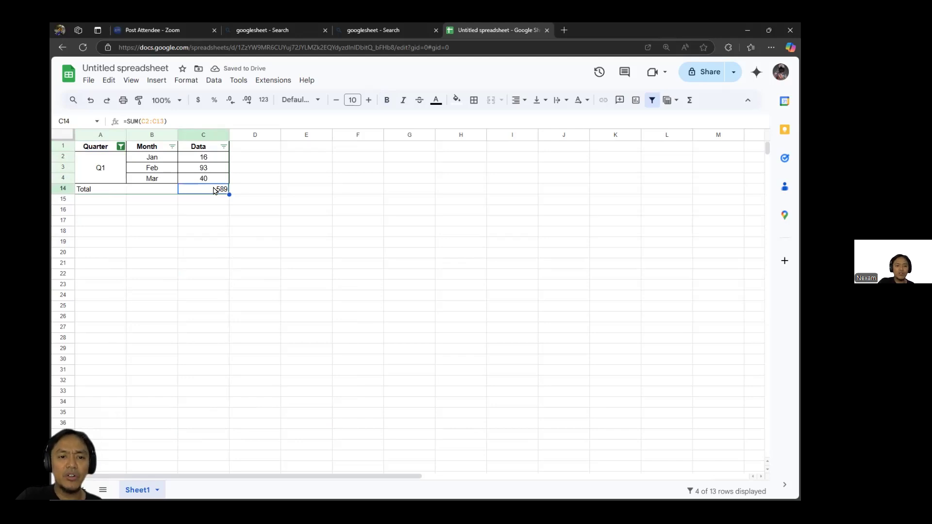
{"action": "key", "text": "ctrl+z"}
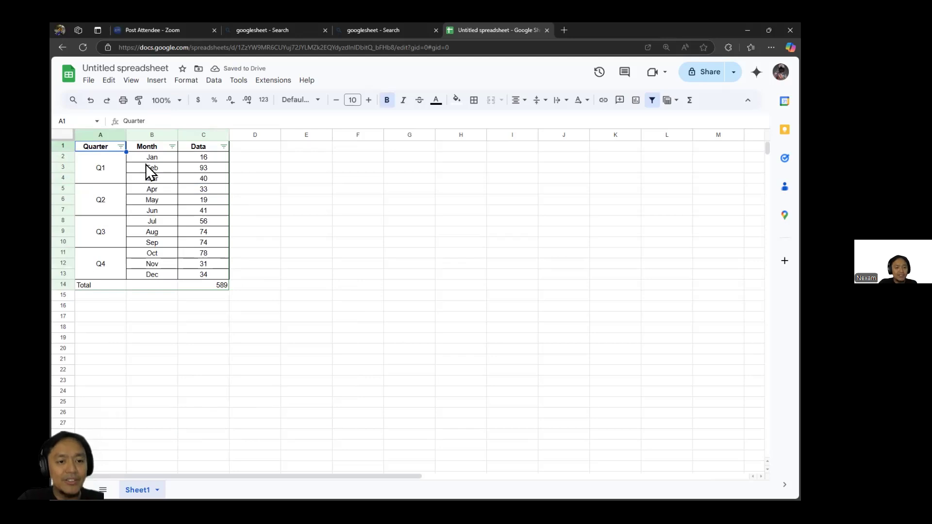
Step: Reapply the Quarter filter with all values selected, and undo back through the Total row's sum and label in row 14
{"action": "left_click", "coordinate": [120, 146]}
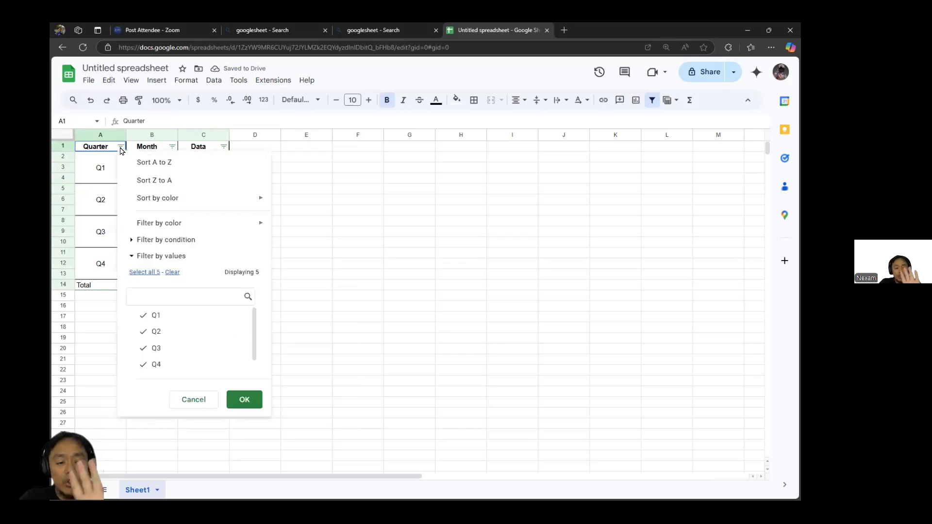
{"action": "left_click", "coordinate": [249, 400]}
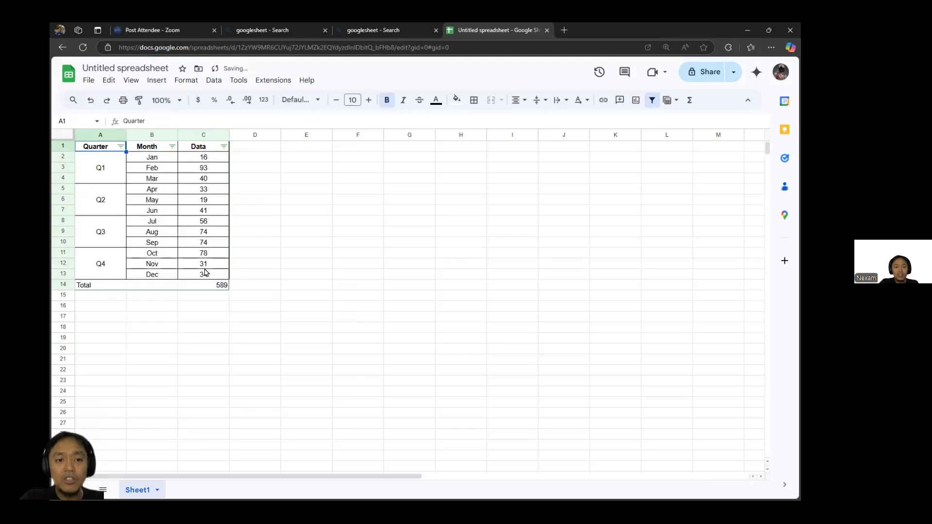
{"action": "left_click", "coordinate": [114, 166]}
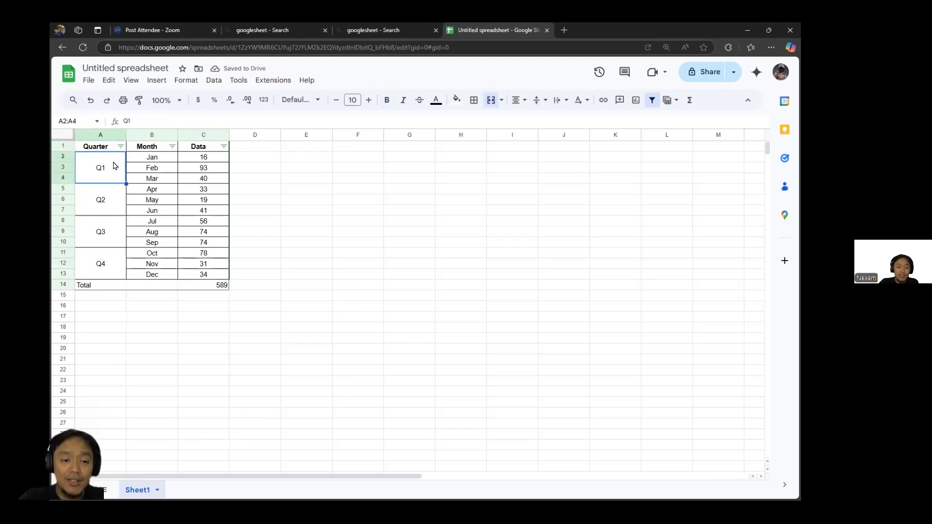
{"action": "key", "text": "ctrl+z"}
{"action": "key", "text": "ctrl+z"}
{"action": "key", "text": "ctrl+z"}
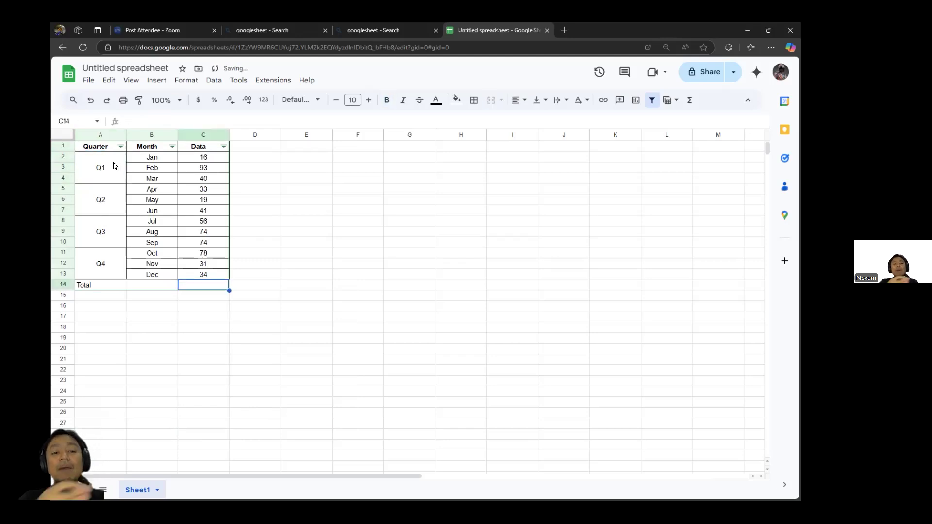
{"action": "left_click_drag", "start_coordinate": [113, 166], "coordinate": [112, 258]}
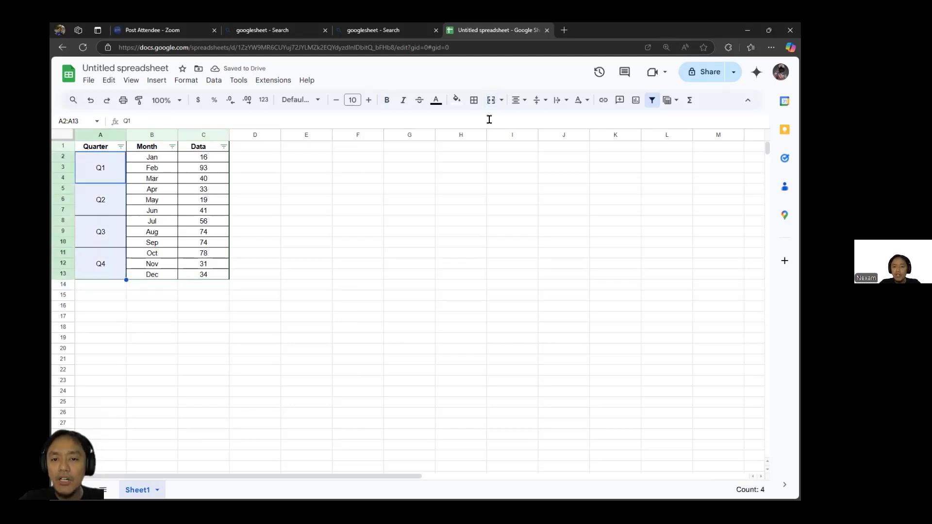
{"action": "left_click", "coordinate": [491, 100]}
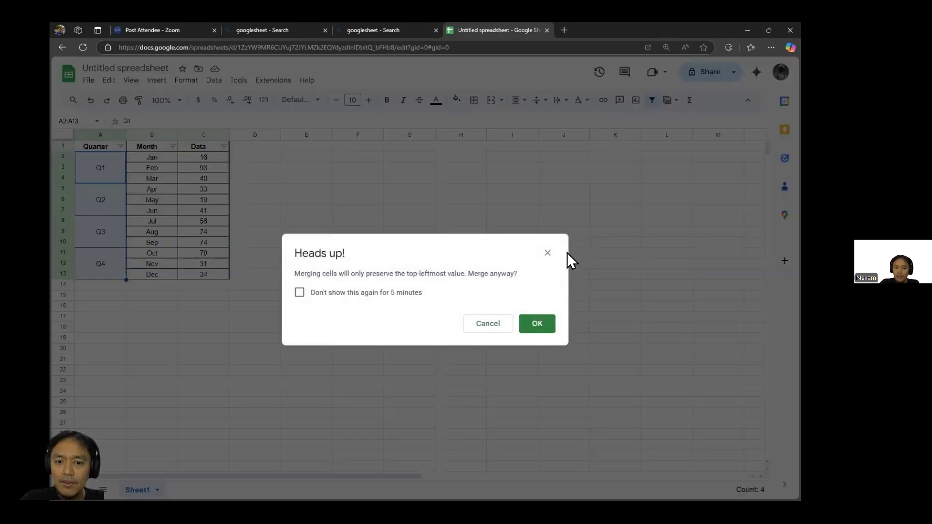
{"action": "left_click", "coordinate": [548, 253]}
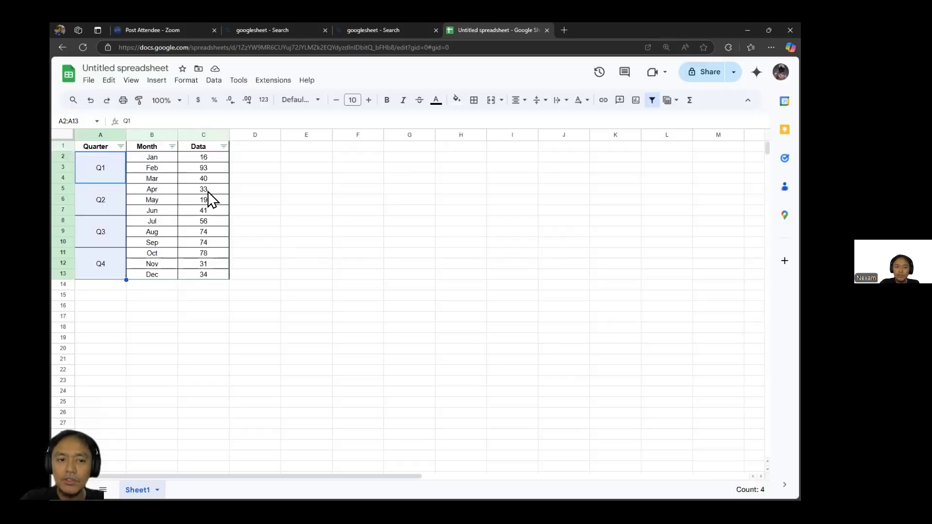
Step: Unmerge the Q1 cell A2:A4 in the Quarter column
{"action": "left_click", "coordinate": [126, 179]}
{"action": "left_click", "coordinate": [500, 103]}
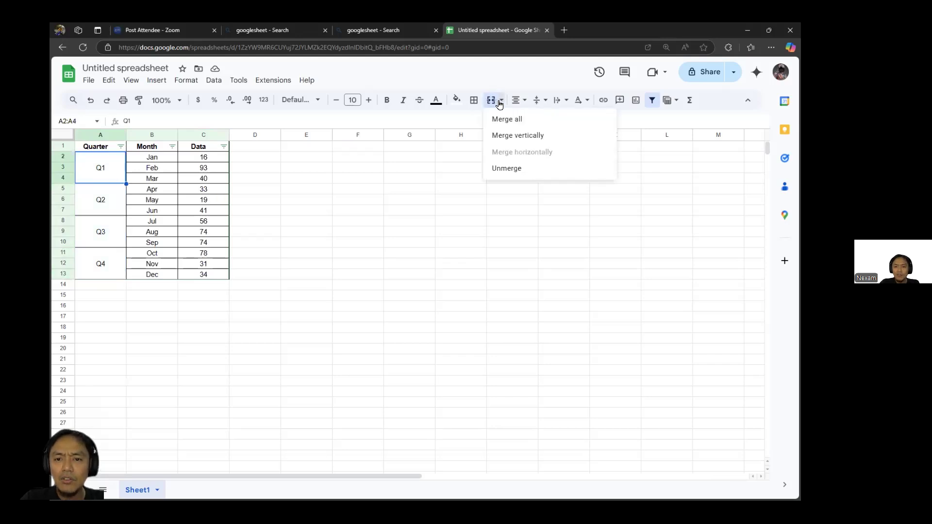
{"action": "left_click", "coordinate": [507, 168]}
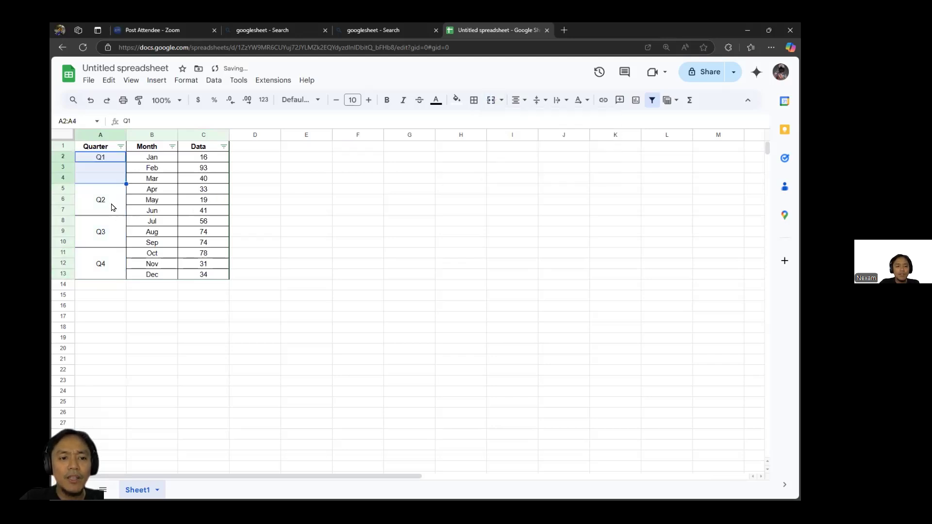
Step: Unmerge the Q2, Q3 and Q4 cells in A5:A13 of the Quarter column
{"action": "left_click_drag", "start_coordinate": [112, 207], "coordinate": [108, 262]}
{"action": "left_click", "coordinate": [502, 99]}
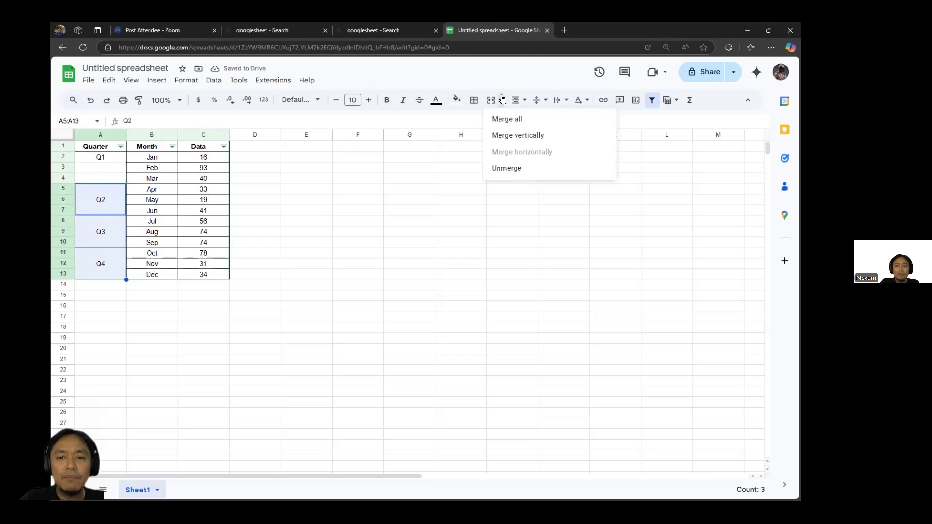
{"action": "left_click", "coordinate": [510, 169]}
Step: Fill Q1 down through A4 and Q2 down through A7 in the Quarter column
{"action": "left_click_drag", "start_coordinate": [113, 157], "coordinate": [113, 161]}
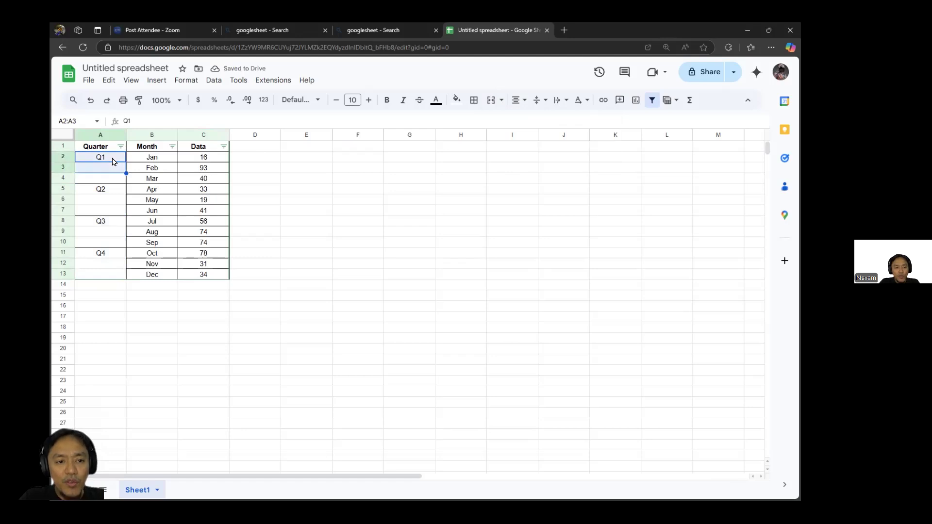
{"action": "key", "text": "ctrl+d"}
{"action": "key", "text": "Down"}
{"action": "key", "text": "shift+Down"}
{"action": "key", "text": "ctrl+d"}
{"action": "key", "text": "Down"}
{"action": "key", "text": "Down"}
{"action": "key", "text": "shift+Down"}
{"action": "key", "text": "shift+Down"}
{"action": "key", "text": "ctrl+d"}
Step: Fill Q3 down through A10 and Q4 down through A13 in the Quarter column
{"action": "key", "text": "Down"}
{"action": "key", "text": "Down"}
{"action": "key", "text": "Down"}
{"action": "key", "text": "shift+Down"}
{"action": "key", "text": "shift+Down"}
{"action": "key", "text": "ctrl+d"}
{"action": "key", "text": "Down"}
{"action": "key", "text": "Down"}
{"action": "key", "text": "Down"}
{"action": "key", "text": "shift+Down"}
{"action": "key", "text": "shift+Down"}
{"action": "key", "text": "ctrl+d"}
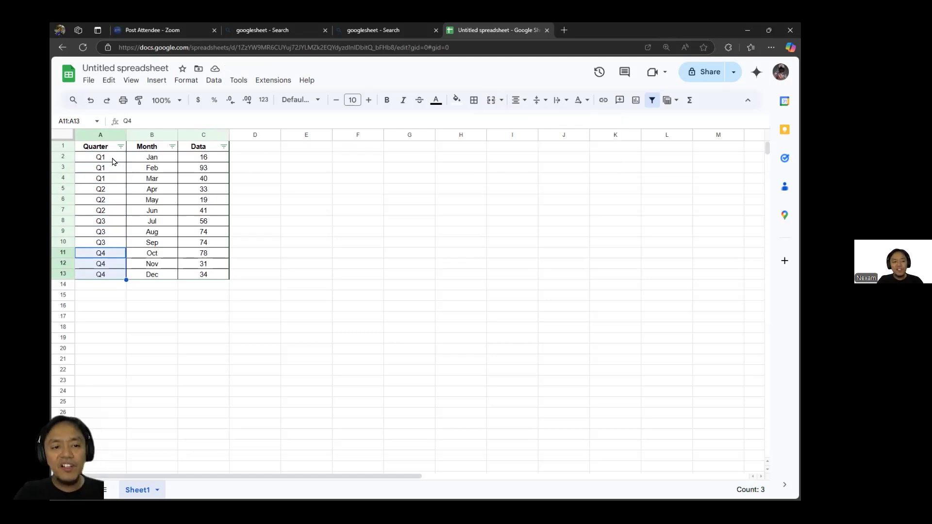
Step: Preview the Blank table template with cell B5 selected, and close the table templates without inserting one
{"action": "left_click", "coordinate": [149, 192]}
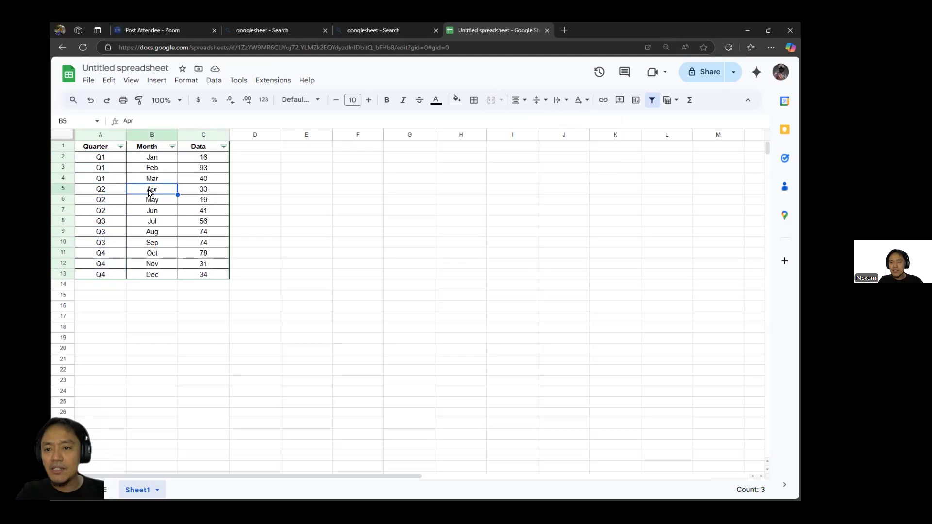
{"action": "left_click", "coordinate": [157, 81]}
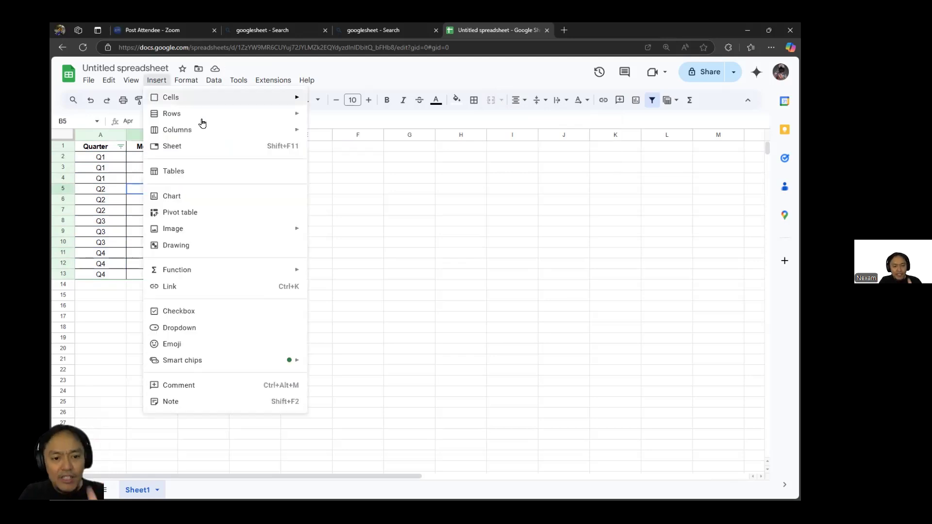
{"action": "left_click", "coordinate": [237, 172]}
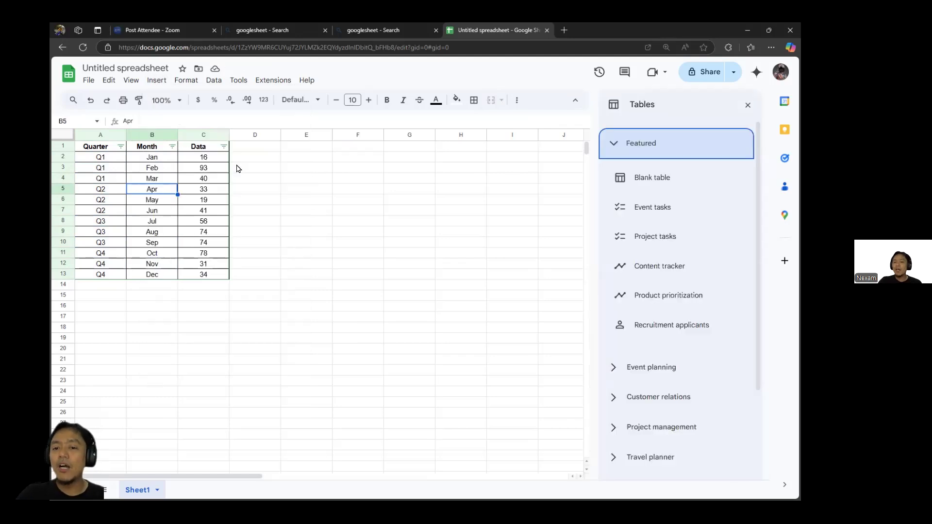
{"action": "mouse_move", "coordinate": [640, 180]}
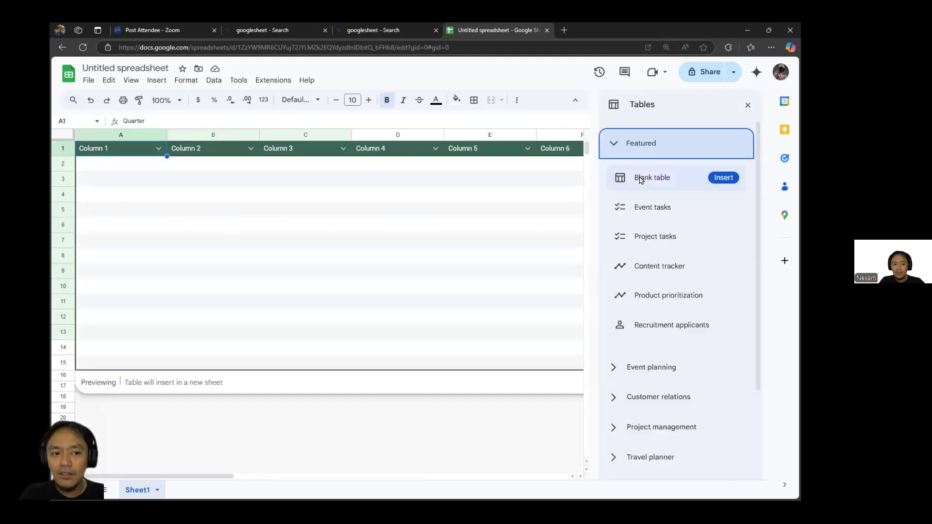
{"action": "left_click", "coordinate": [747, 105]}
Step: Select the data range A1:C13, look through the featured table templates and categories, and close them without inserting one
{"action": "left_click_drag", "start_coordinate": [95, 151], "coordinate": [199, 278]}
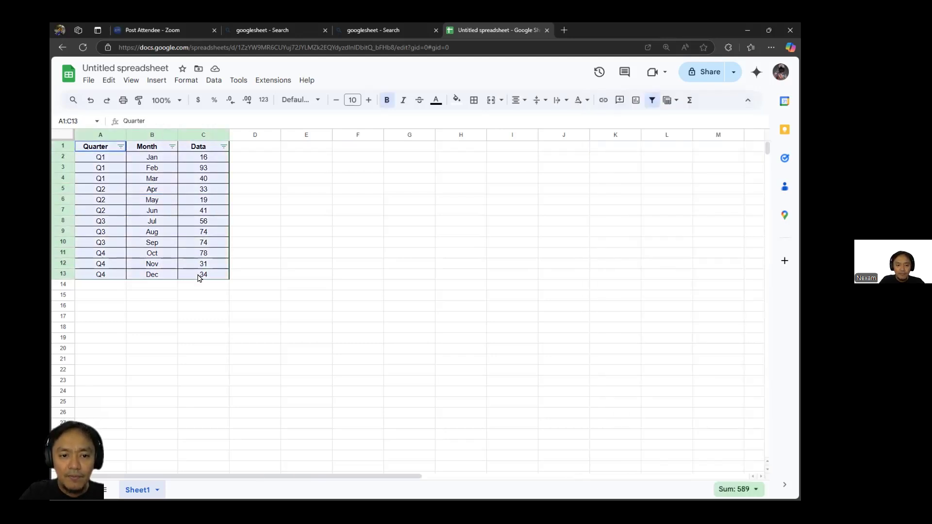
{"action": "left_click", "coordinate": [156, 80]}
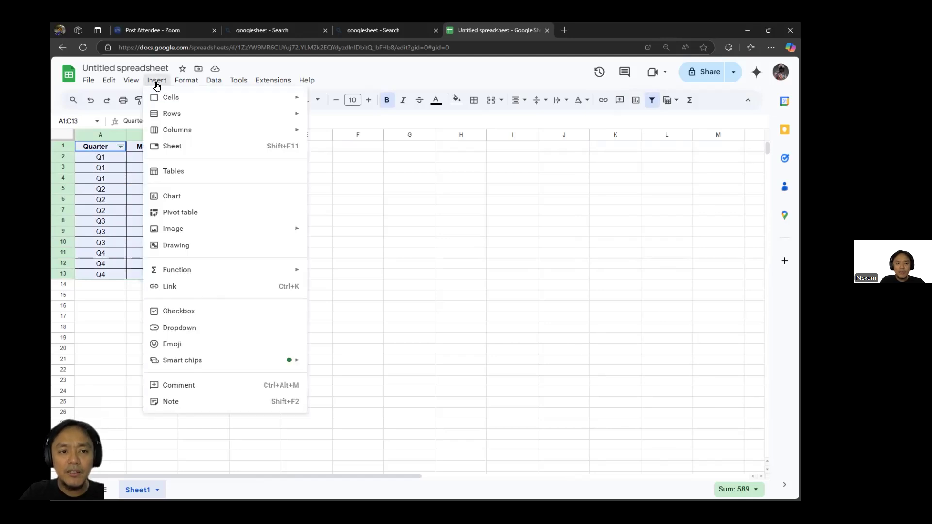
{"action": "left_click", "coordinate": [204, 170]}
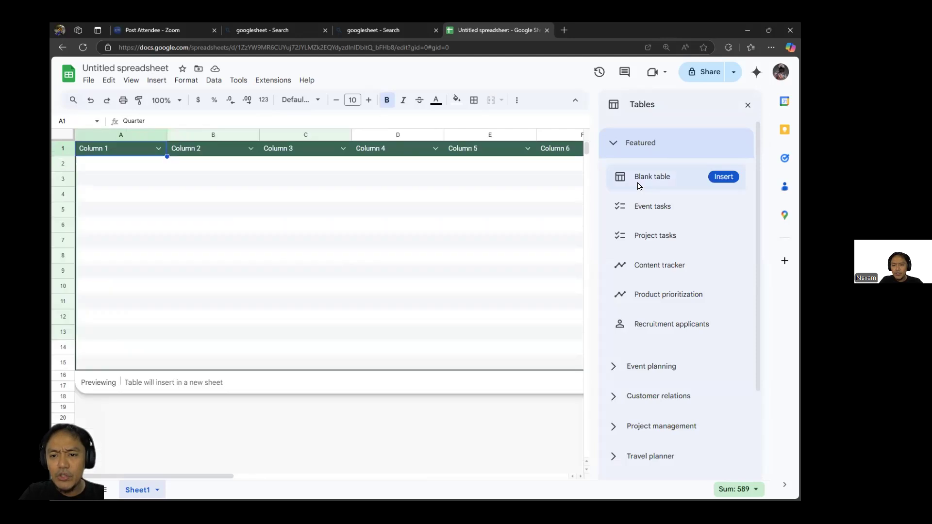
{"action": "mouse_move", "coordinate": [639, 186]}
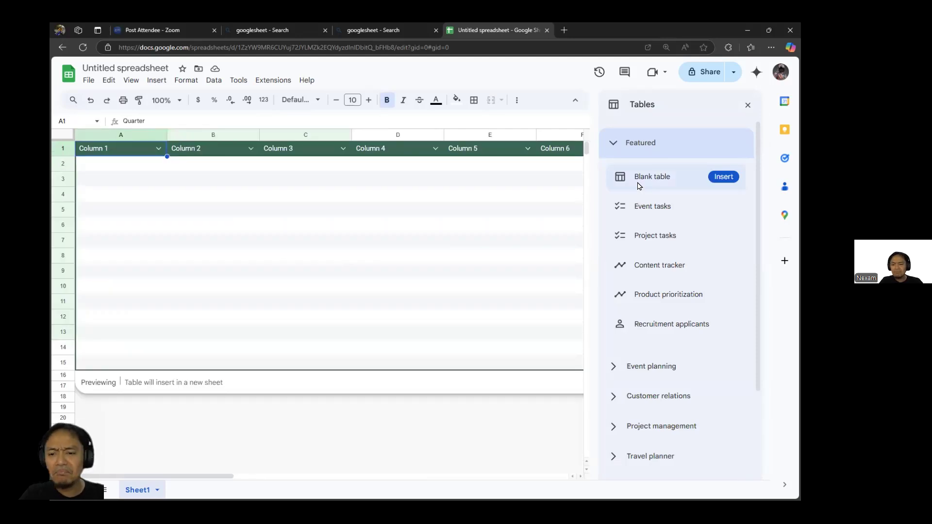
{"action": "scroll", "coordinate": [686, 318], "scroll_direction": "down", "scroll_amount": 1}
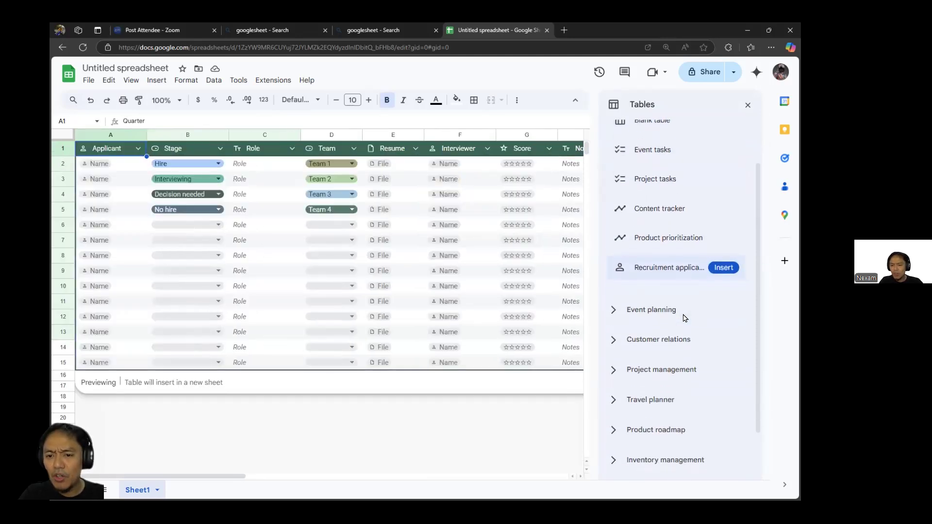
{"action": "scroll", "coordinate": [684, 318], "scroll_direction": "down", "scroll_amount": 1}
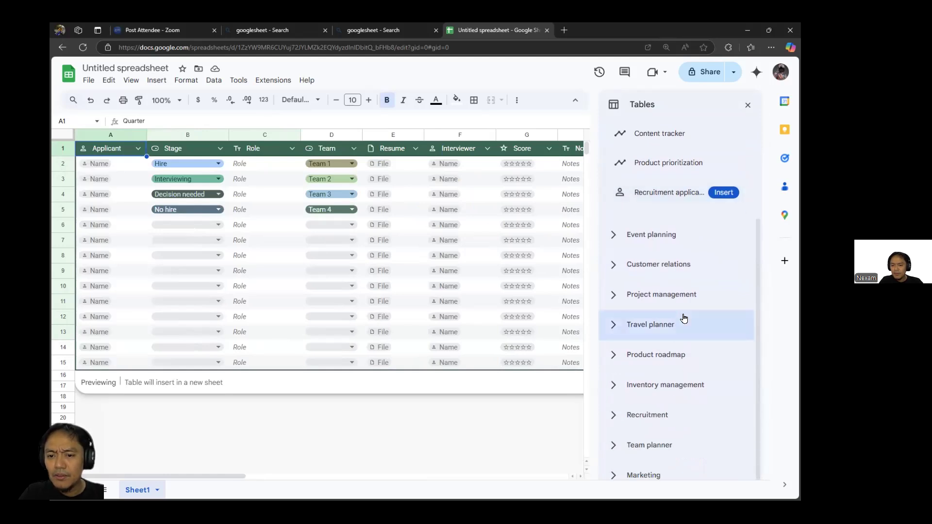
{"action": "scroll", "coordinate": [685, 318], "scroll_direction": "up", "scroll_amount": 2}
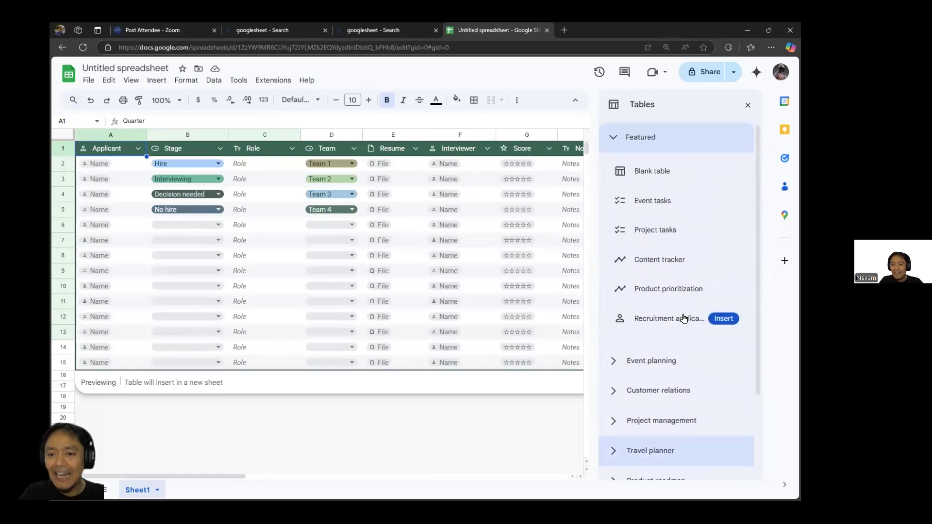
{"action": "left_click", "coordinate": [747, 113]}
{"action": "left_click", "coordinate": [136, 179]}
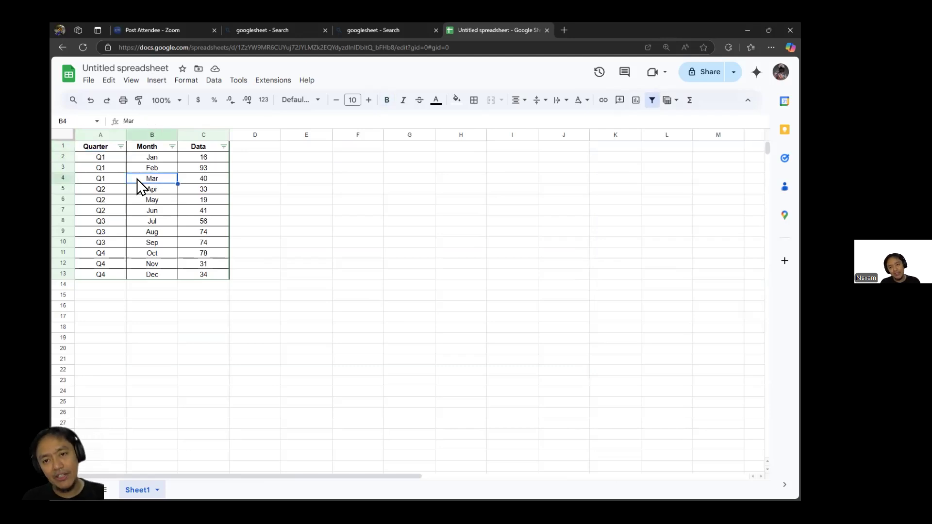
Step: Browse the table templates again with the empty cell E1 selected, including the Product prioritization preview
{"action": "left_click", "coordinate": [309, 148]}
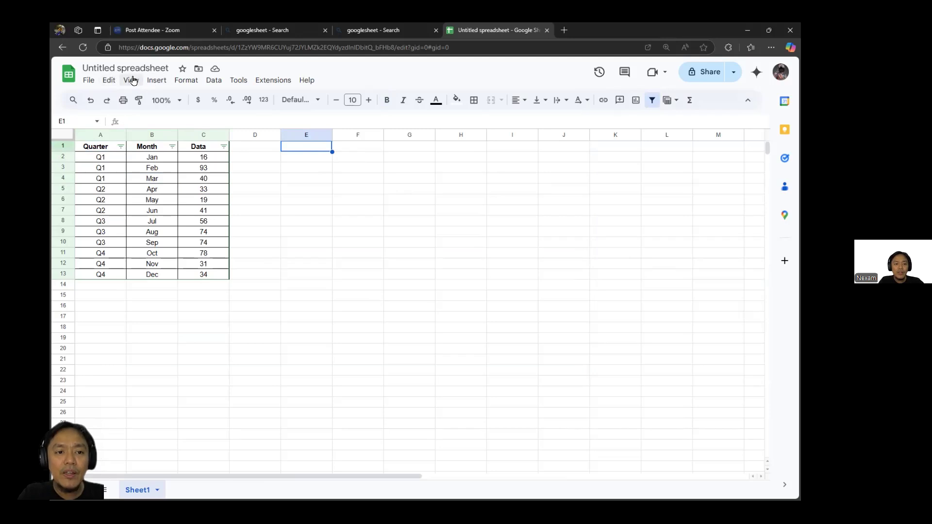
{"action": "left_click", "coordinate": [152, 81]}
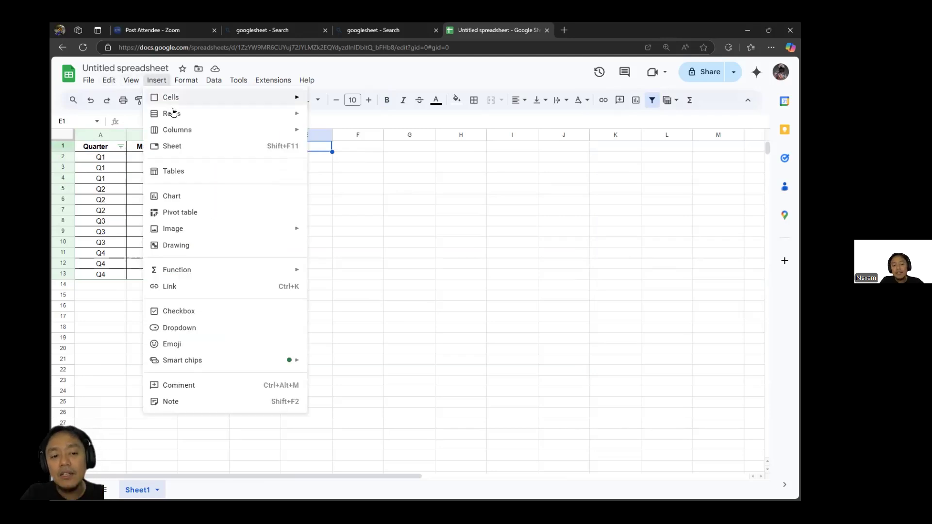
{"action": "left_click", "coordinate": [201, 171]}
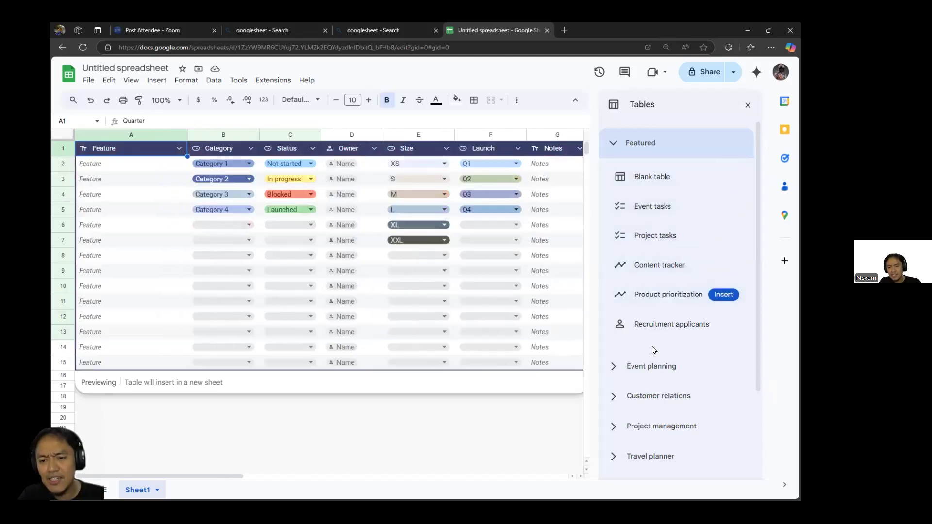
{"action": "scroll", "coordinate": [665, 406], "scroll_direction": "down", "scroll_amount": 3}
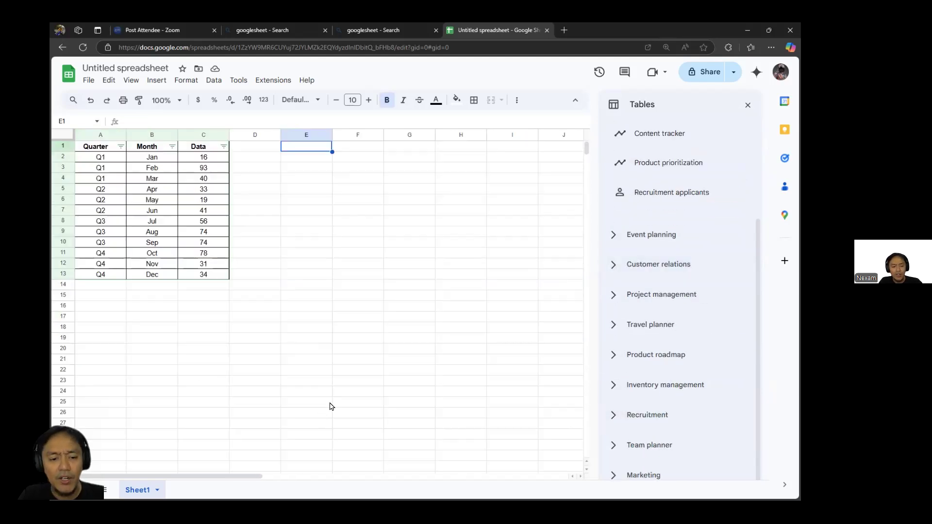
{"action": "left_click", "coordinate": [327, 412]}
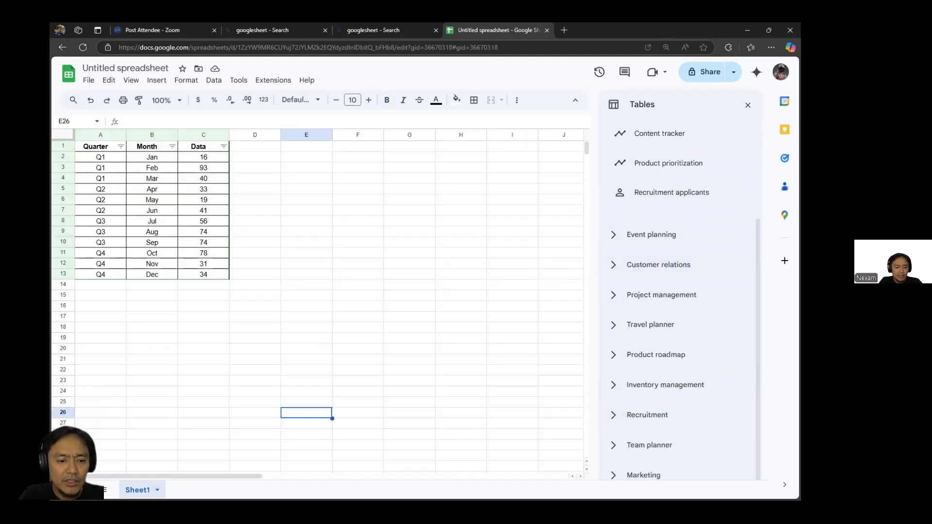
Step: Add a new sheet, insert the featured Blank table into it, and close the table templates
{"action": "left_click", "coordinate": [88, 490]}
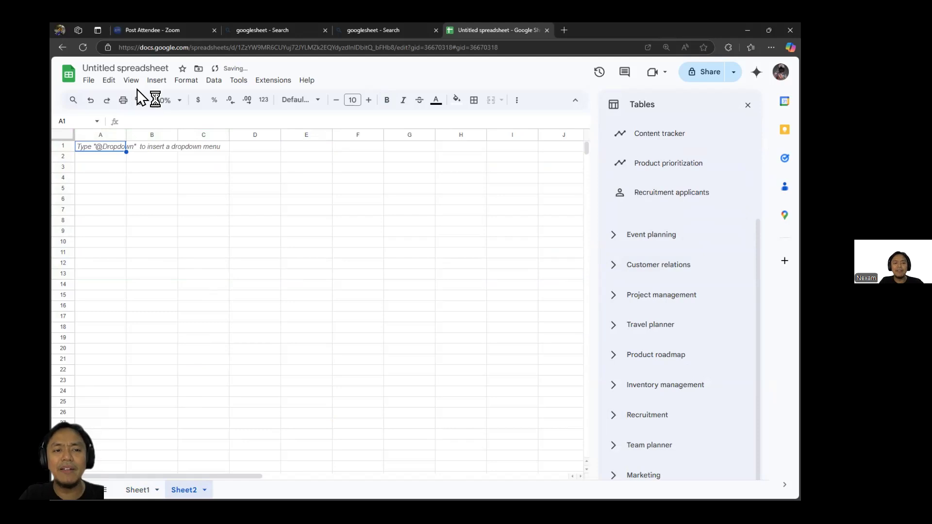
{"action": "left_click", "coordinate": [156, 82]}
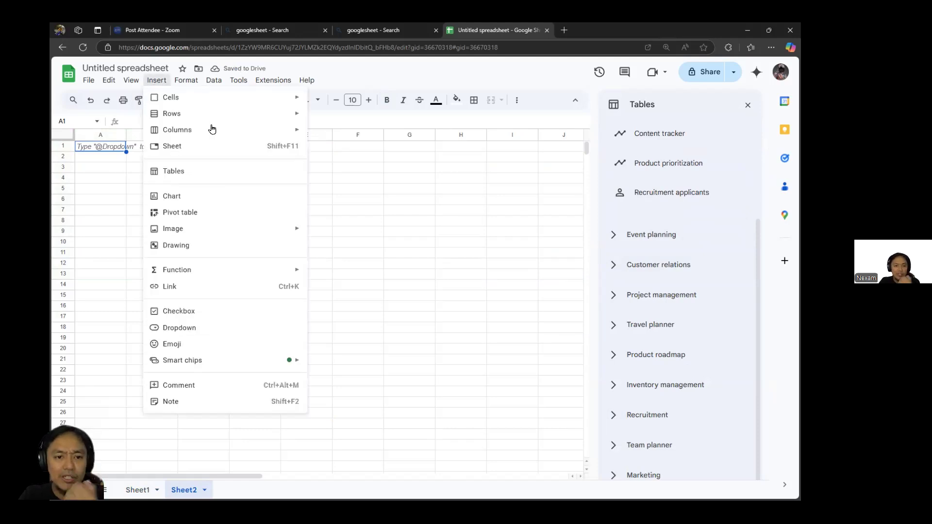
{"action": "left_click", "coordinate": [196, 174]}
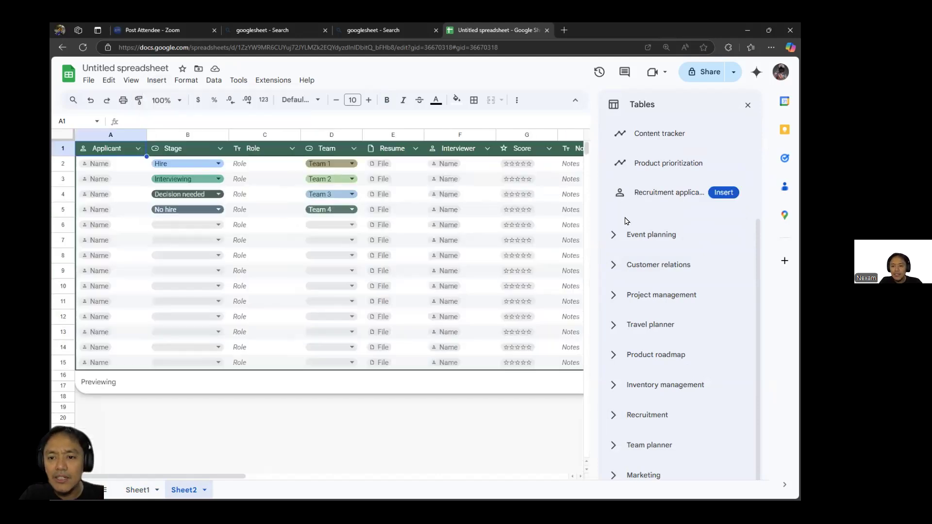
{"action": "left_click", "coordinate": [673, 241]}
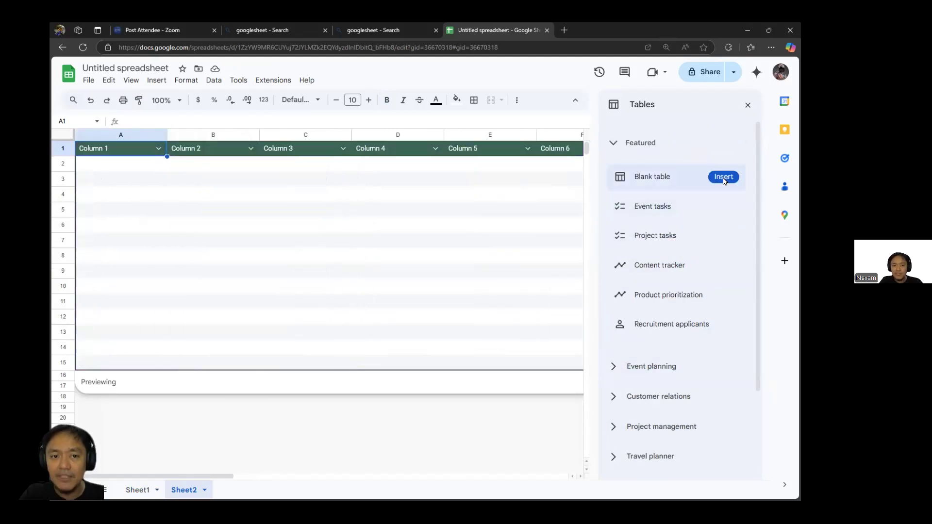
{"action": "left_click", "coordinate": [723, 178]}
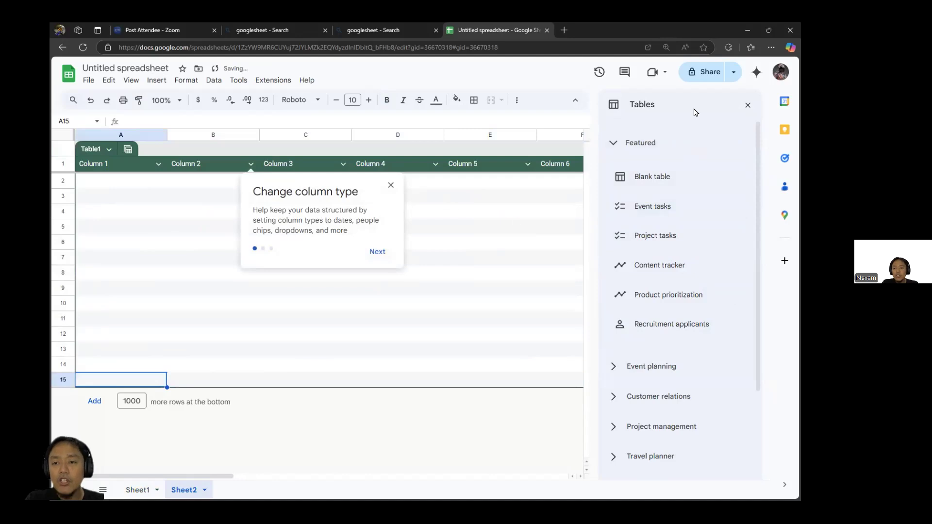
{"action": "left_click", "coordinate": [748, 106]}
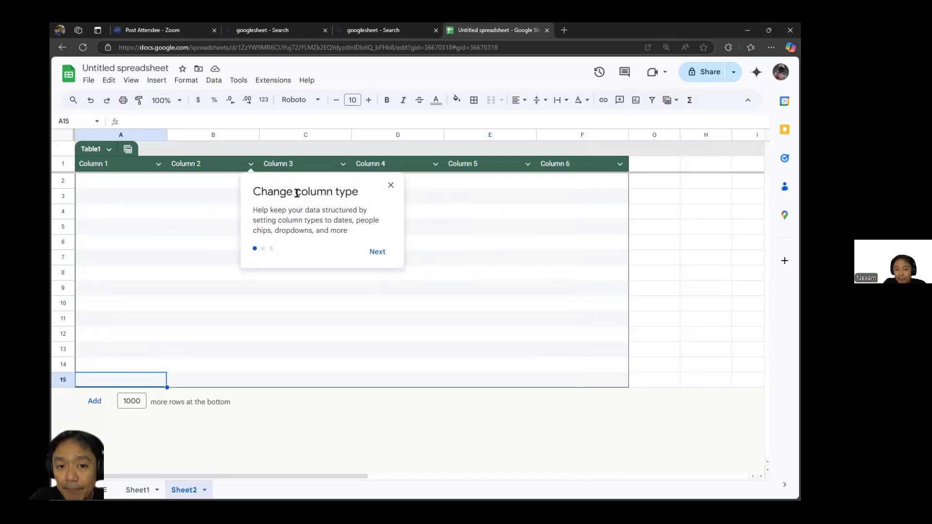
Step: Read through the table tips on column types, custom views and personalization, and dismiss them
{"action": "left_click", "coordinate": [249, 165]}
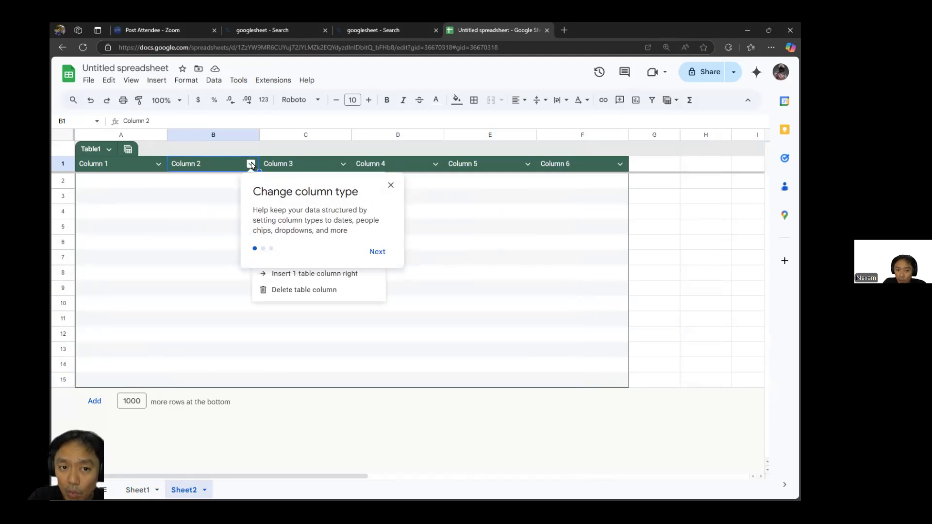
{"action": "left_click", "coordinate": [379, 254]}
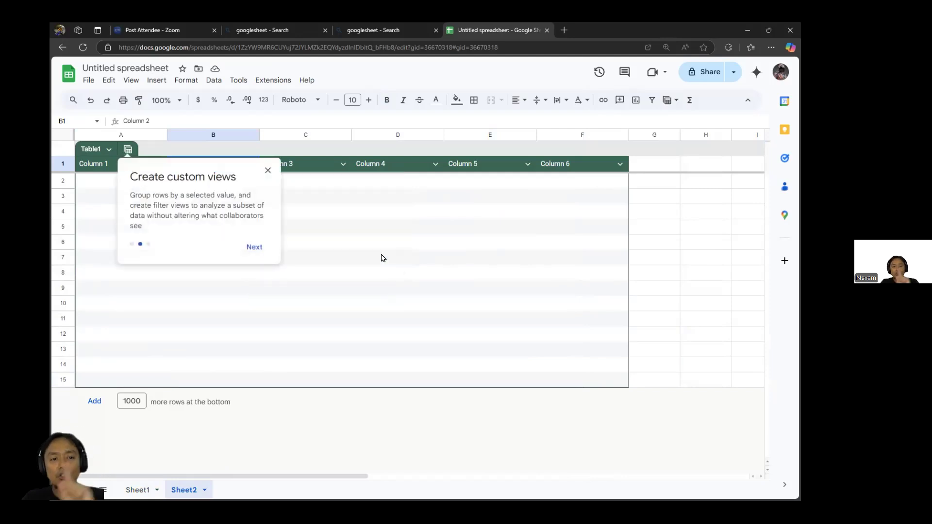
{"action": "left_click", "coordinate": [256, 247]}
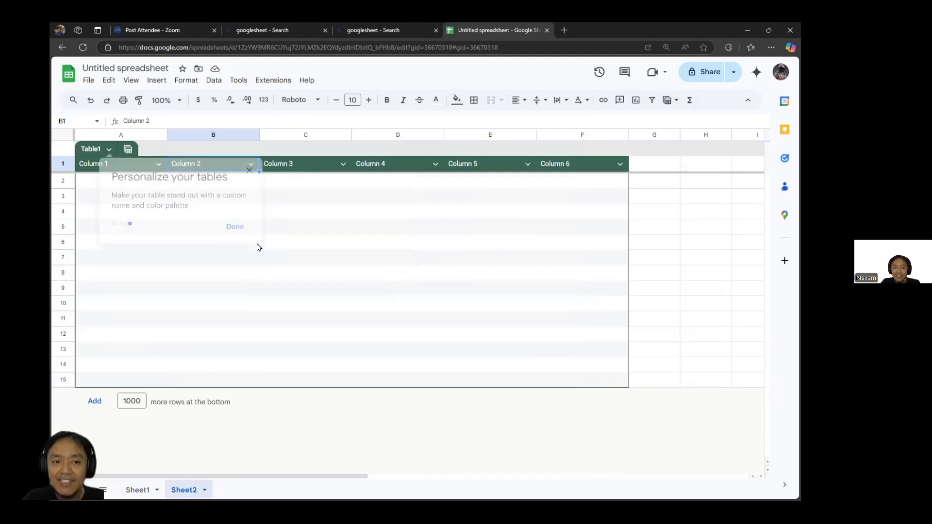
{"action": "left_click", "coordinate": [233, 226]}
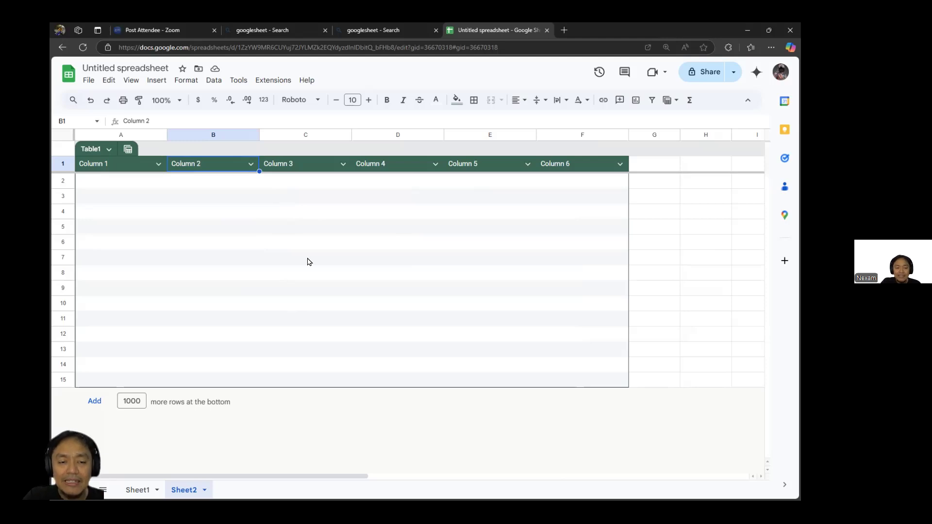
Step: Copy the data rows A2:C13 from Sheet1 into the new table on Sheet2, starting at cell A2
{"action": "left_click", "coordinate": [138, 489]}
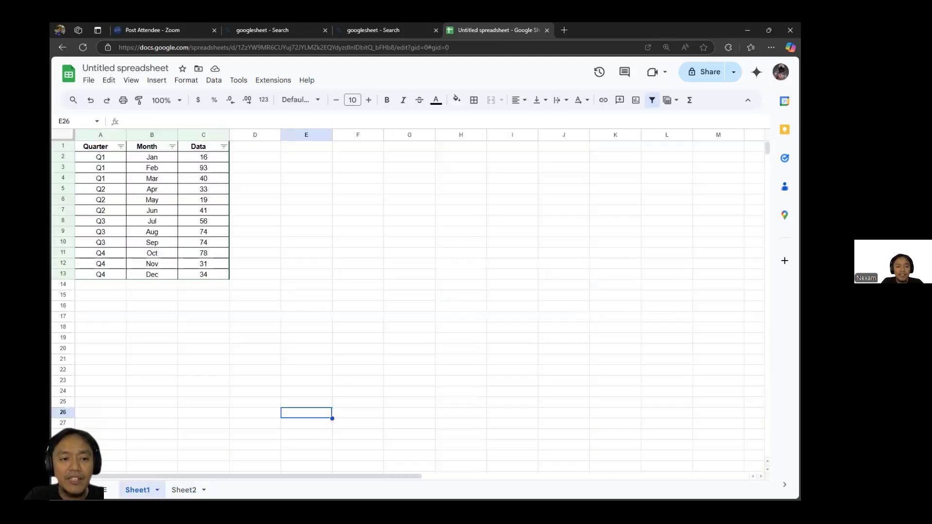
{"action": "left_click_drag", "start_coordinate": [112, 160], "coordinate": [194, 272]}
{"action": "key", "text": "ctrl+c"}
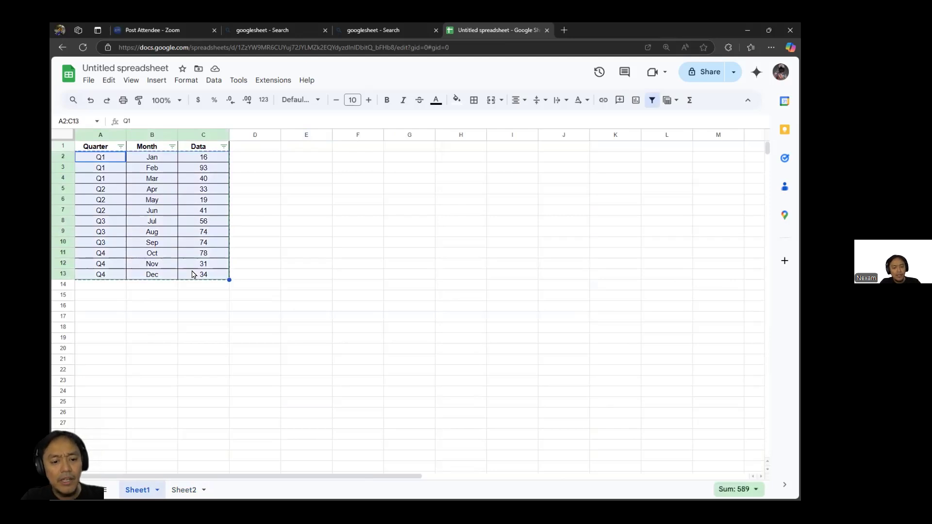
{"action": "left_click", "coordinate": [187, 489]}
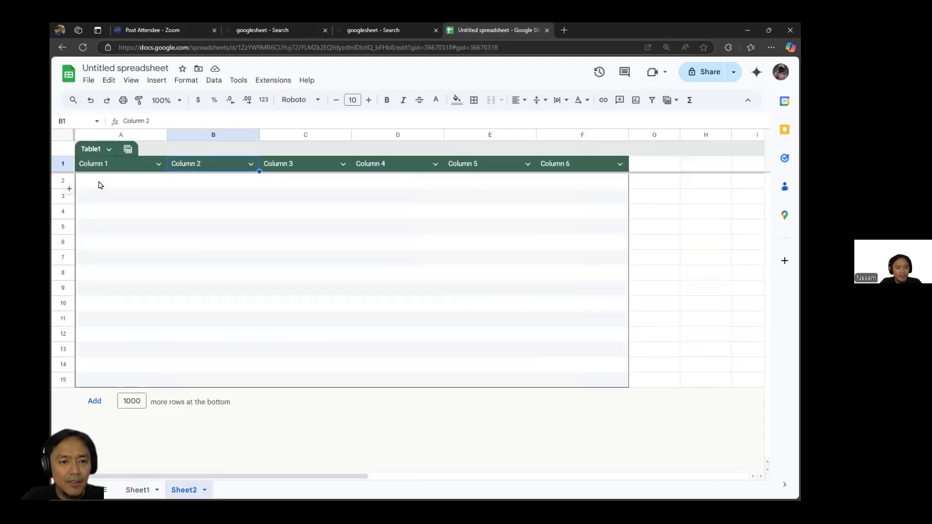
{"action": "left_click", "coordinate": [99, 184]}
{"action": "key", "text": "ctrl+v"}
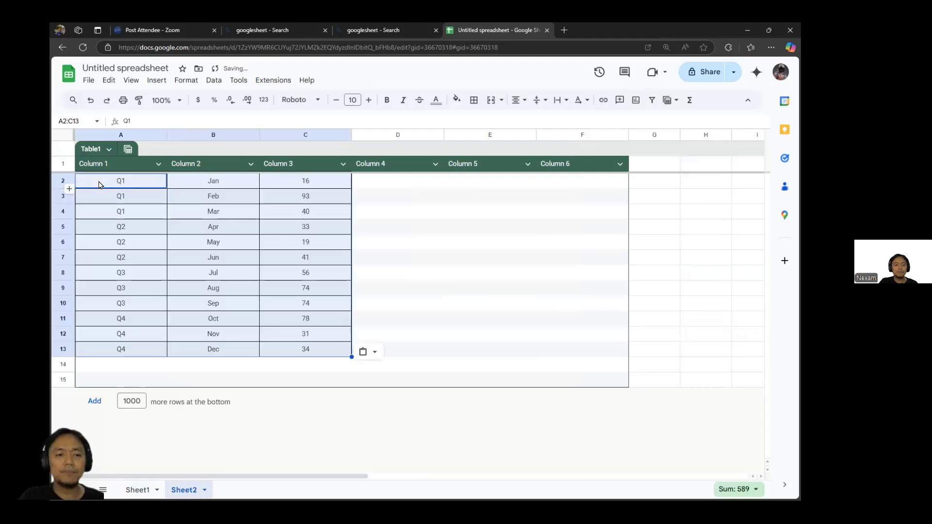
{"action": "left_click", "coordinate": [424, 275]}
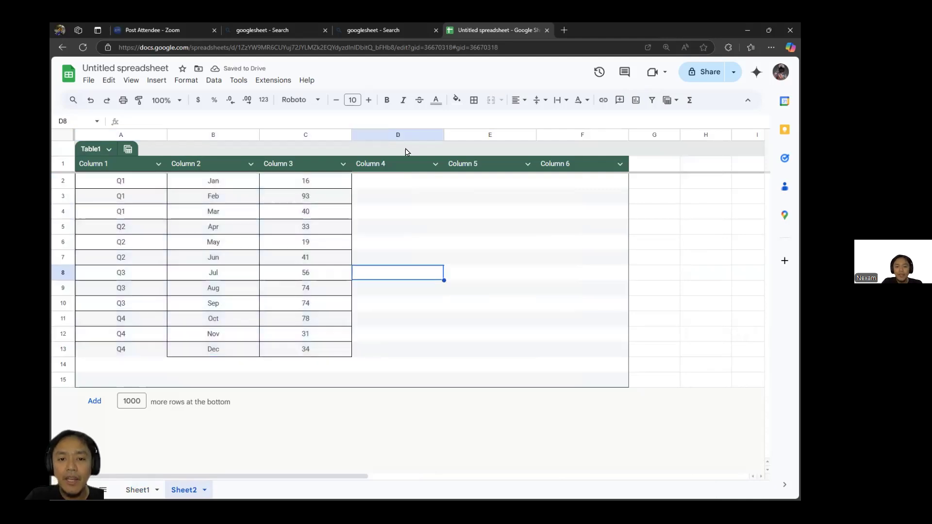
Step: Delete the unused table columns D through F (Column 4 to Column 6) from Sheet2
{"action": "left_click", "coordinate": [399, 133]}
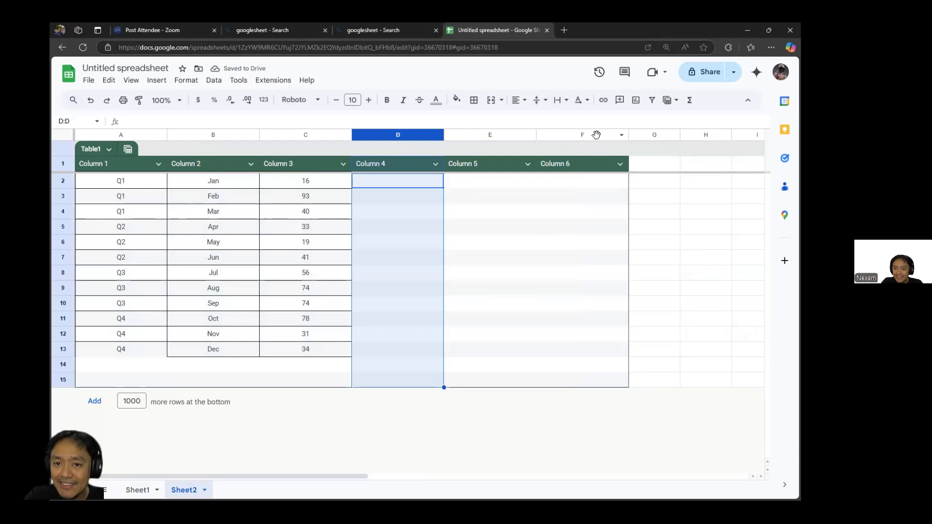
{"action": "left_click", "coordinate": [596, 134], "text": "shift"}
{"action": "right_click", "coordinate": [596, 134]}
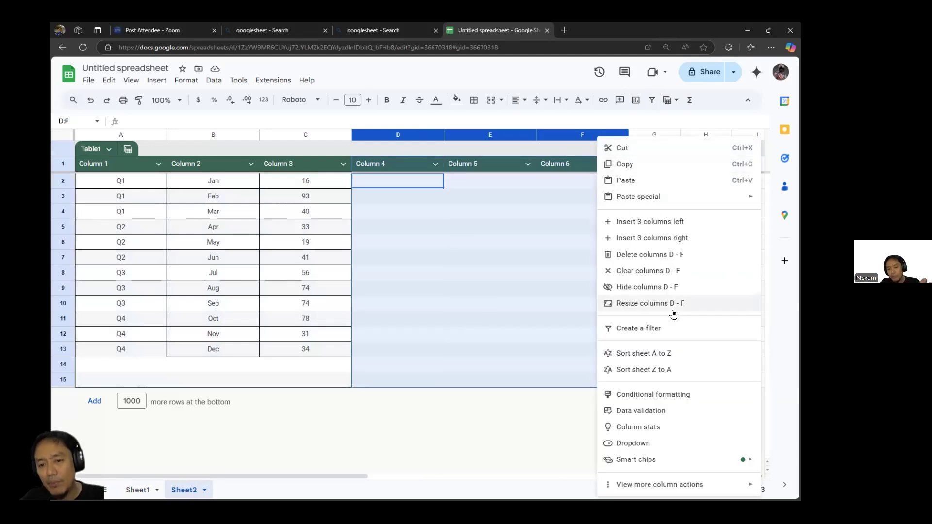
{"action": "left_click", "coordinate": [659, 259]}
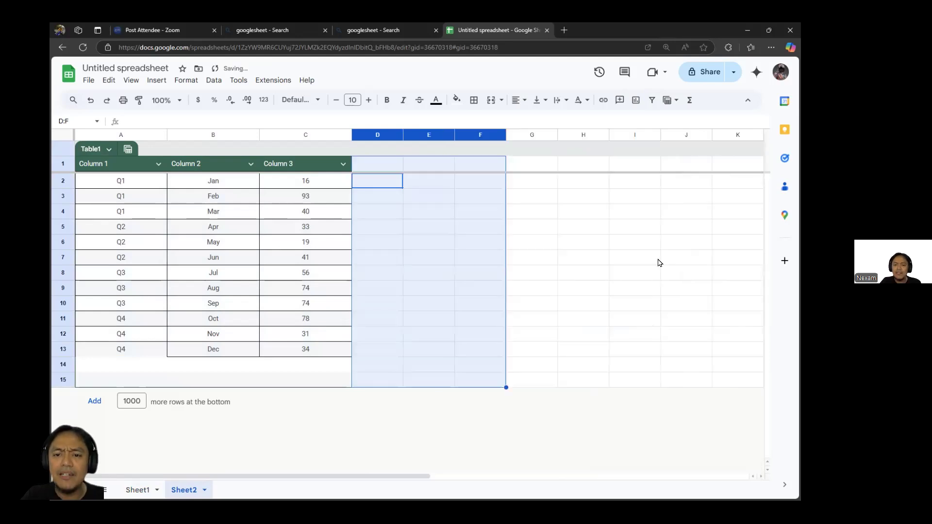
Step: Delete the empty rows 14 through 16 below the December row
{"action": "left_click", "coordinate": [63, 367]}
{"action": "left_click", "coordinate": [63, 365]}
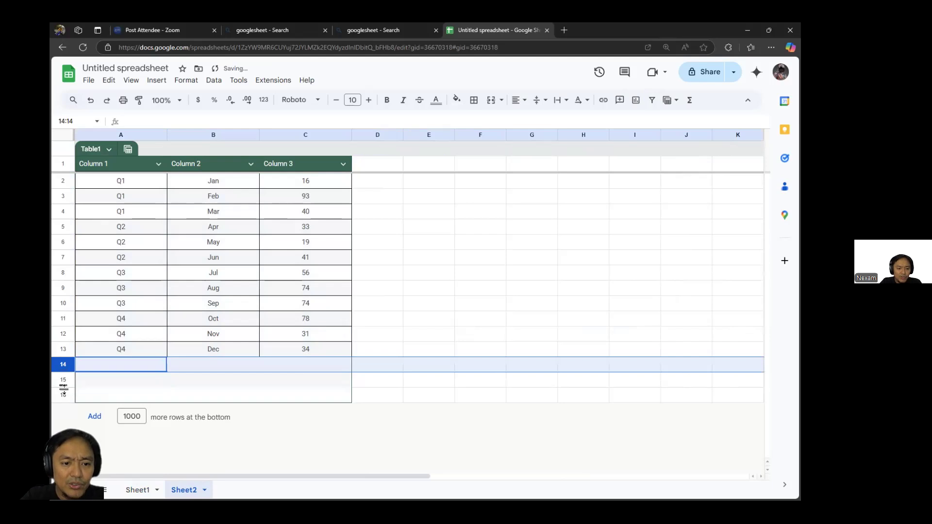
{"action": "left_click", "coordinate": [65, 396], "text": "shift"}
{"action": "right_click", "coordinate": [65, 397]}
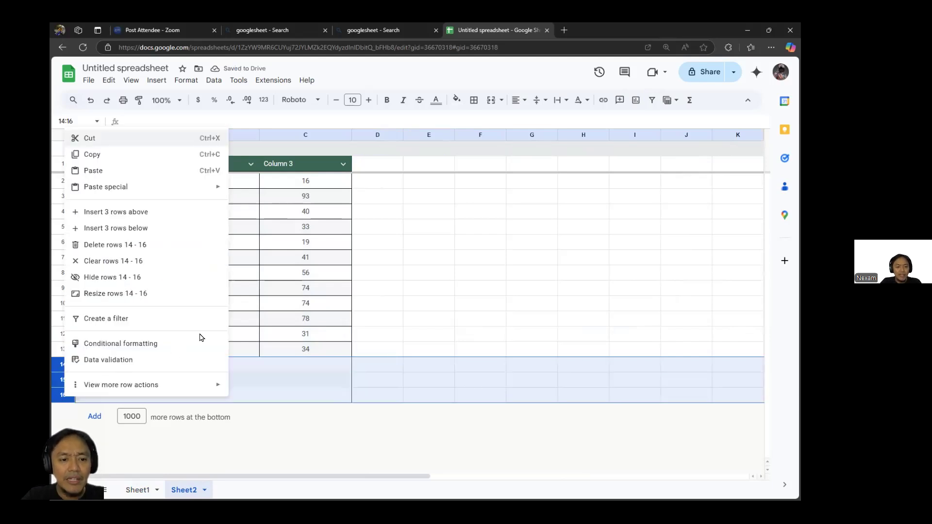
{"action": "left_click", "coordinate": [124, 245]}
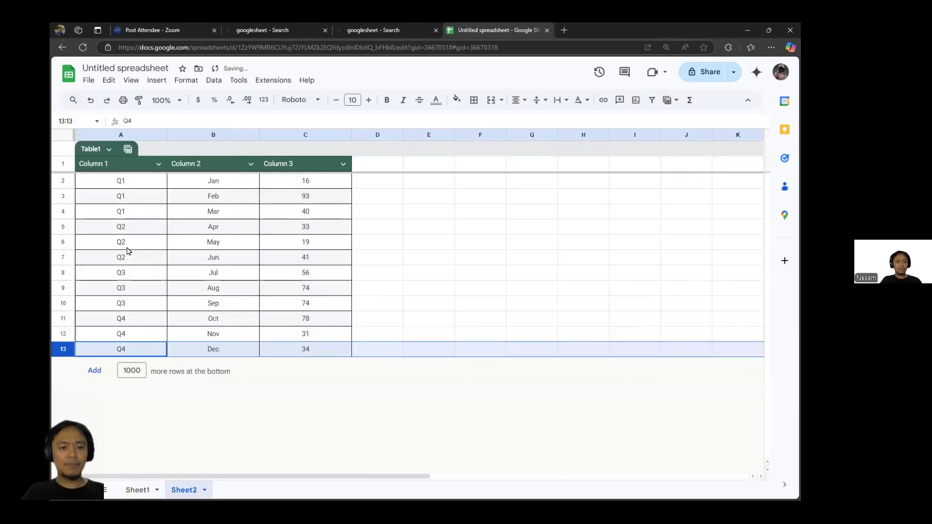
Step: Rename the three table column headers as Quater, Month and Data
{"action": "left_click", "coordinate": [108, 163]}
{"action": "type", "text": "Quatyer"}
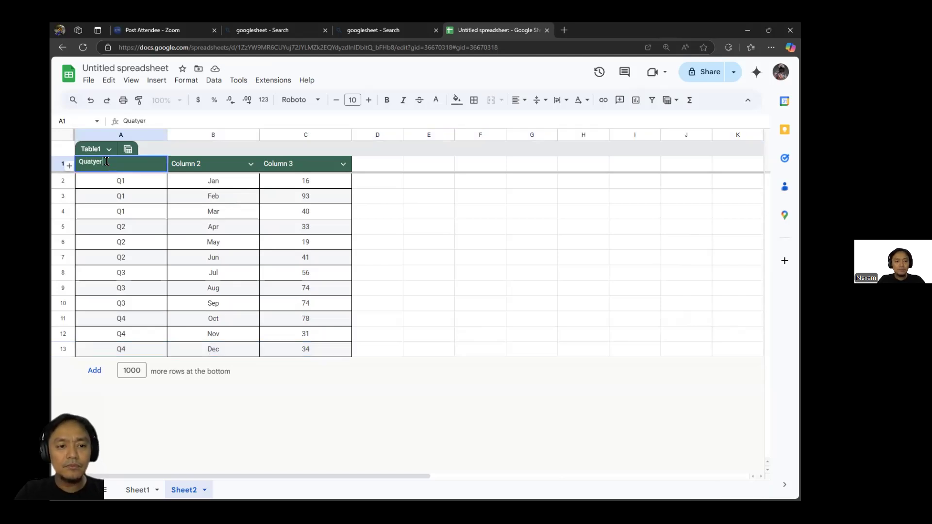
{"action": "key", "text": "BackSpace"}
{"action": "key", "text": "BackSpace"}
{"action": "key", "text": "BackSpace"}
{"action": "type", "text": "er"}
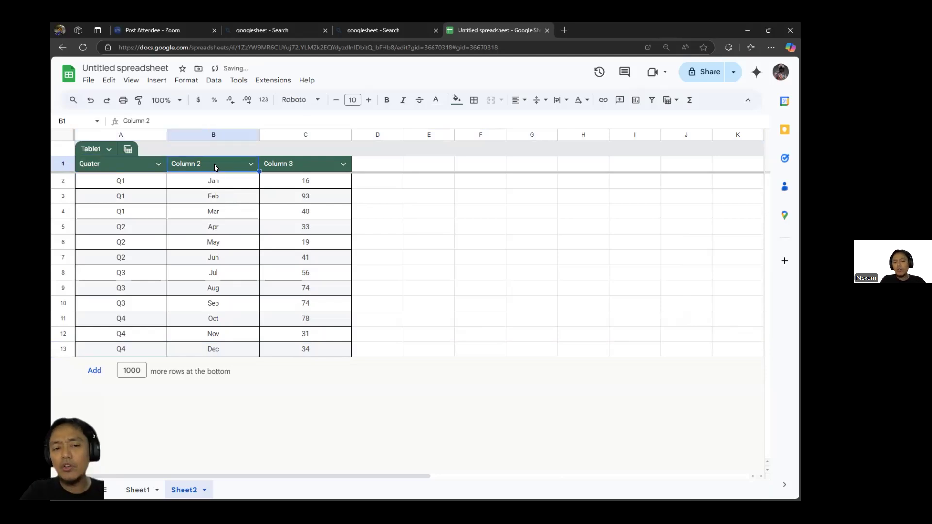
{"action": "type", "text": "Month"}
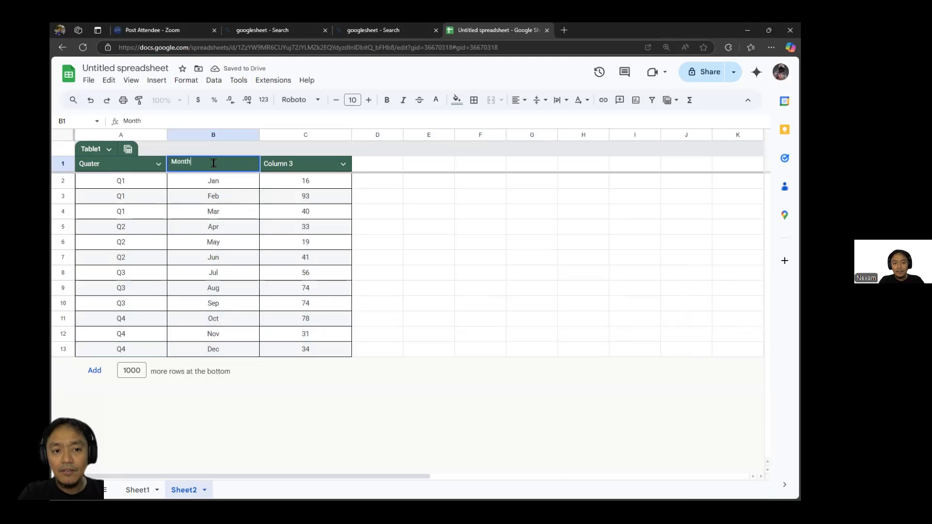
{"action": "left_click", "coordinate": [295, 167]}
{"action": "type", "text": "Data"}
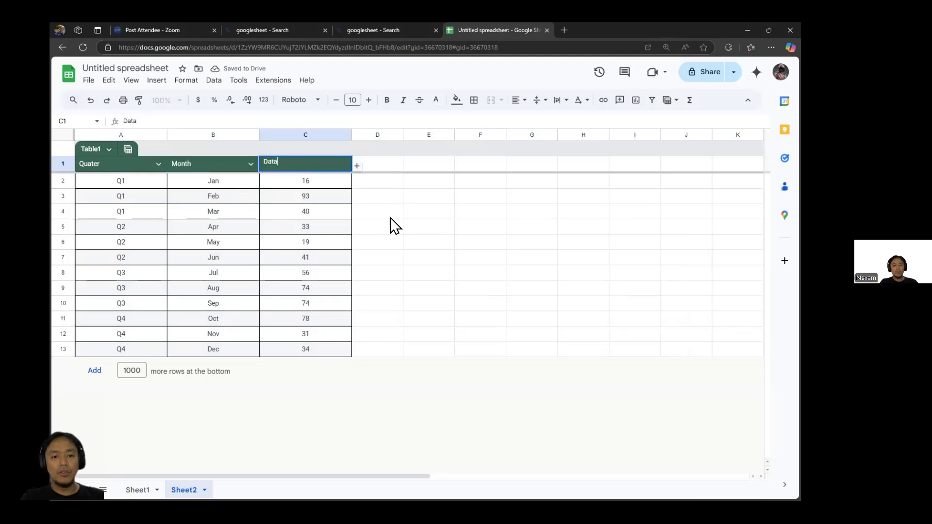
{"action": "left_click", "coordinate": [391, 218]}
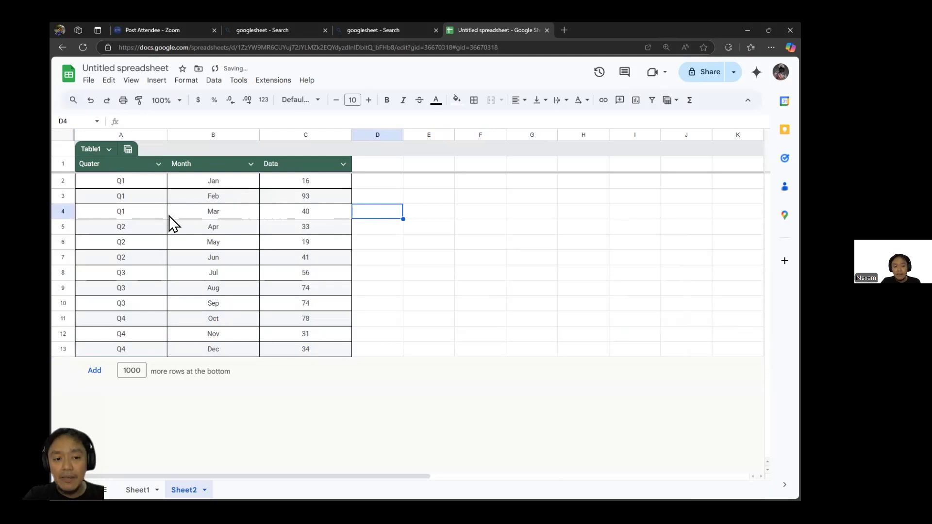
Step: Rename the table as Database and view its table options
{"action": "left_click", "coordinate": [99, 149]}
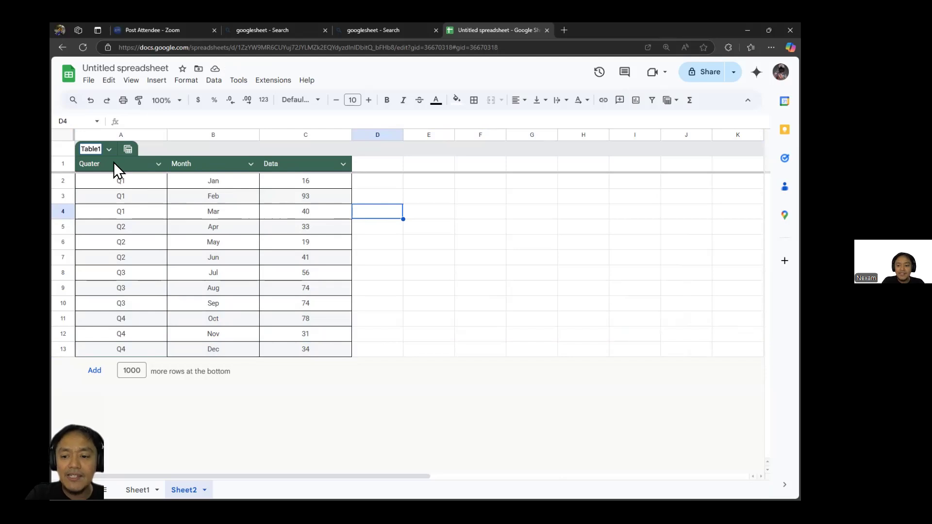
{"action": "key", "text": "BackSpace"}
{"action": "key", "text": "BackSpace"}
{"action": "key", "text": "BackSpace"}
{"action": "type", "text": "Database"}
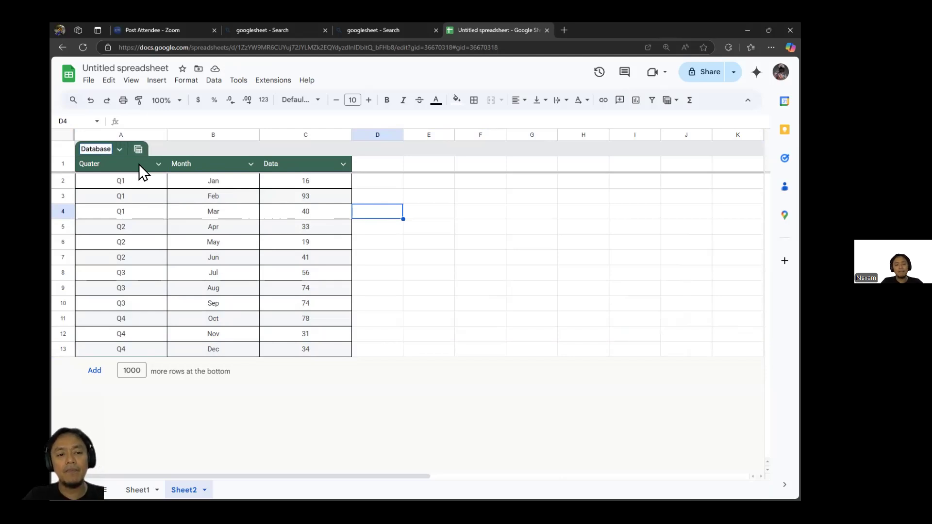
{"action": "left_click", "coordinate": [118, 151]}
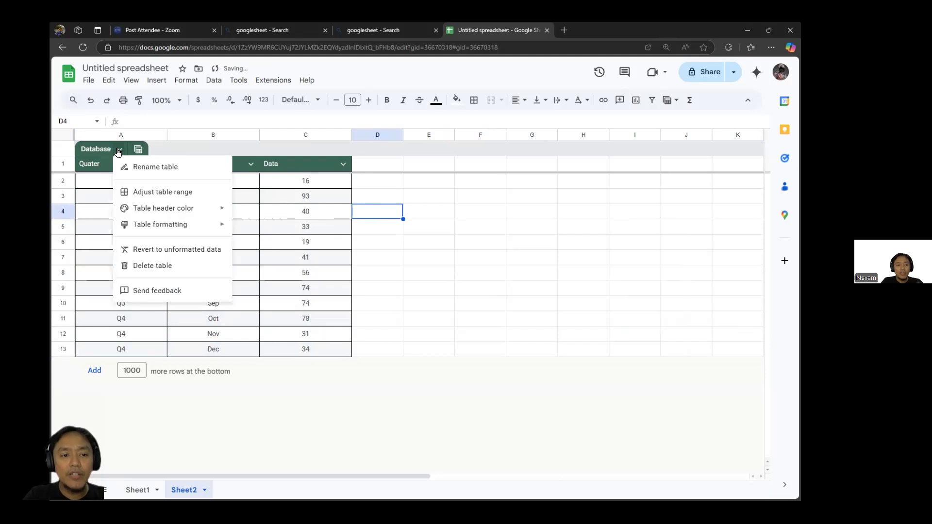
{"action": "left_click", "coordinate": [308, 228]}
Step: Set the Month column's type to Text
{"action": "left_click", "coordinate": [251, 163]}
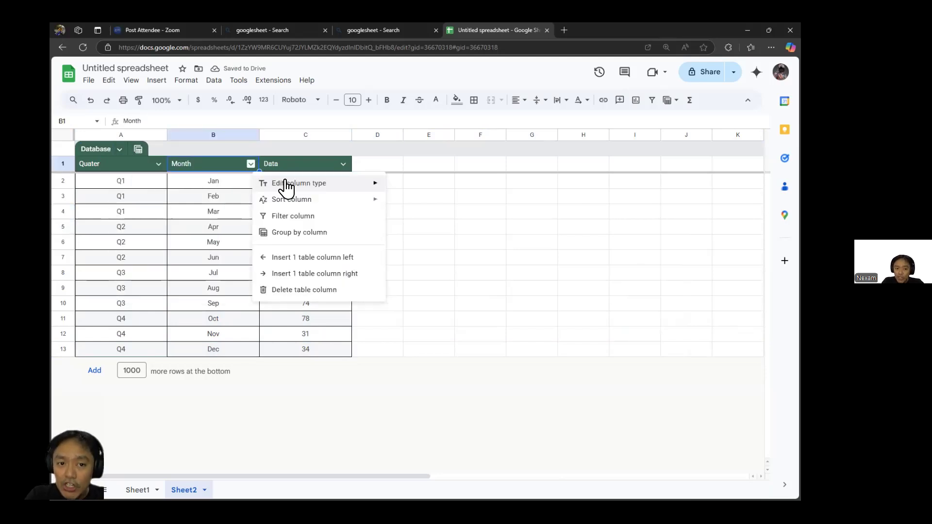
{"action": "mouse_move", "coordinate": [321, 190]}
{"action": "mouse_move", "coordinate": [434, 192]}
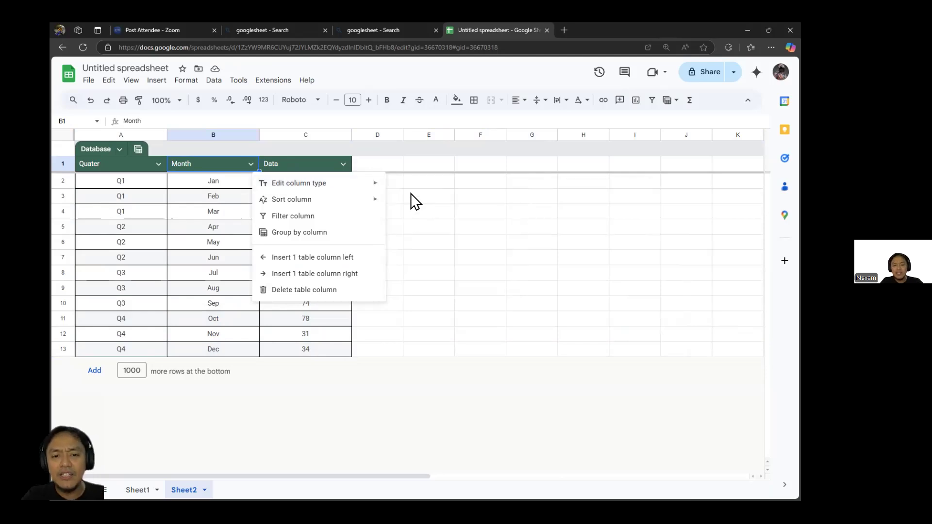
{"action": "left_click", "coordinate": [415, 204]}
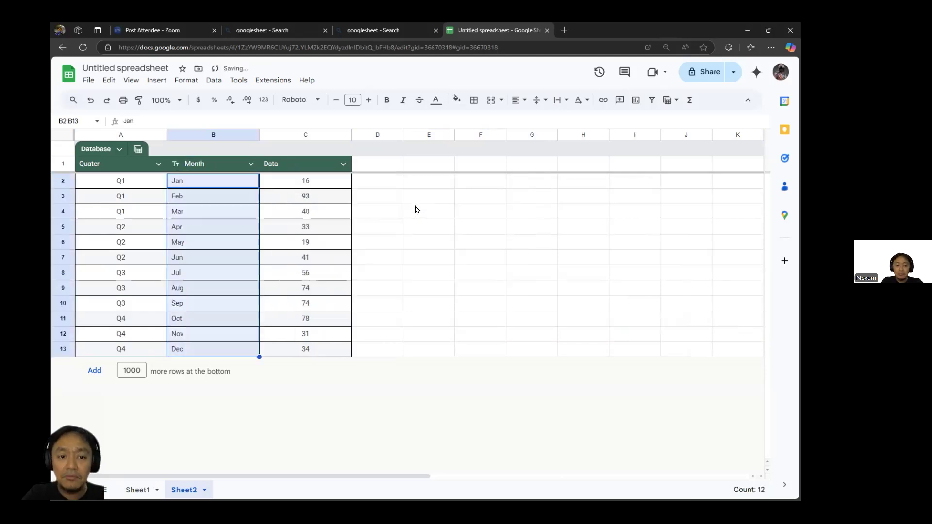
Step: Set the Data column's type to Number
{"action": "left_click", "coordinate": [343, 165]}
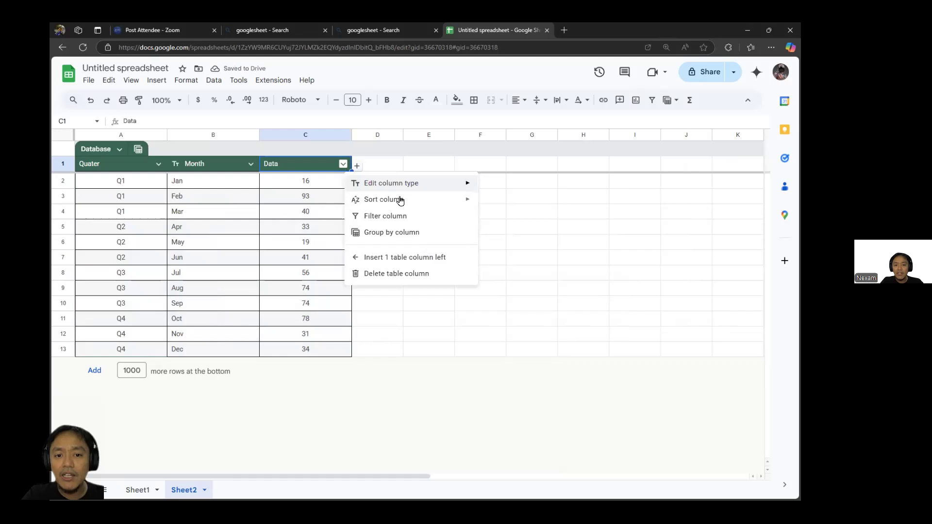
{"action": "mouse_move", "coordinate": [445, 187]}
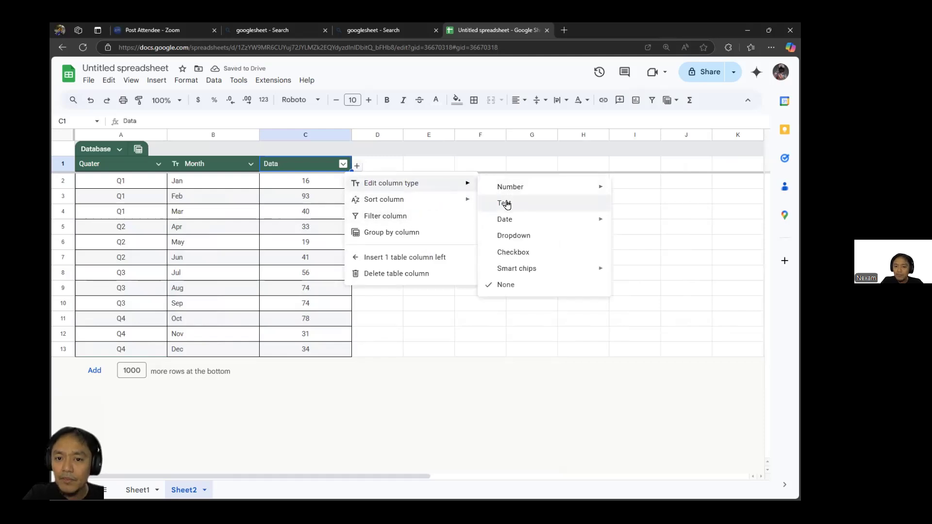
{"action": "mouse_move", "coordinate": [522, 194]}
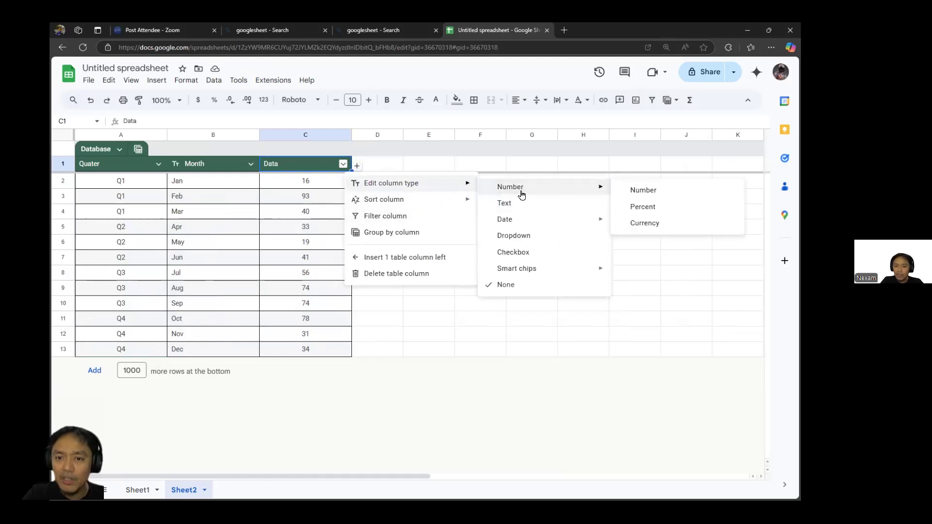
{"action": "left_click", "coordinate": [636, 190]}
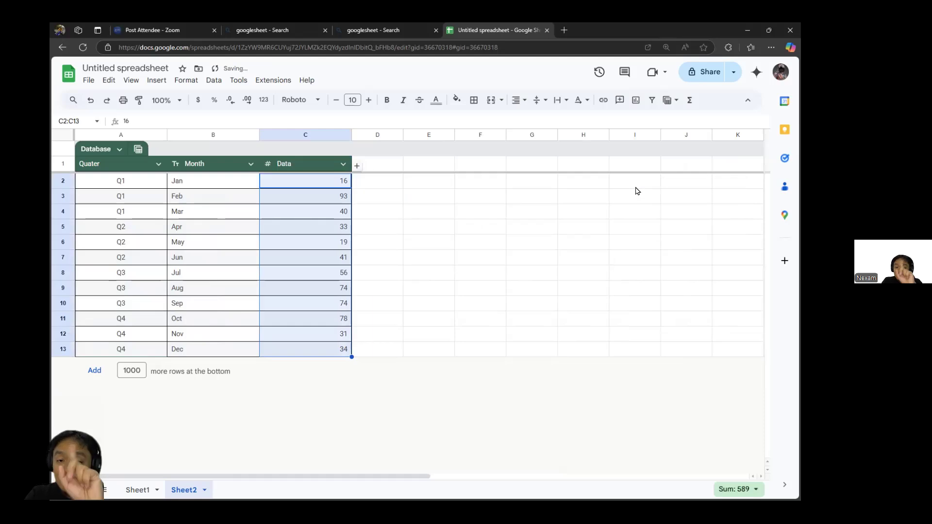
Step: Add a Stat column to the table in column D and set its column type to Checkbox
{"action": "left_click", "coordinate": [387, 165]}
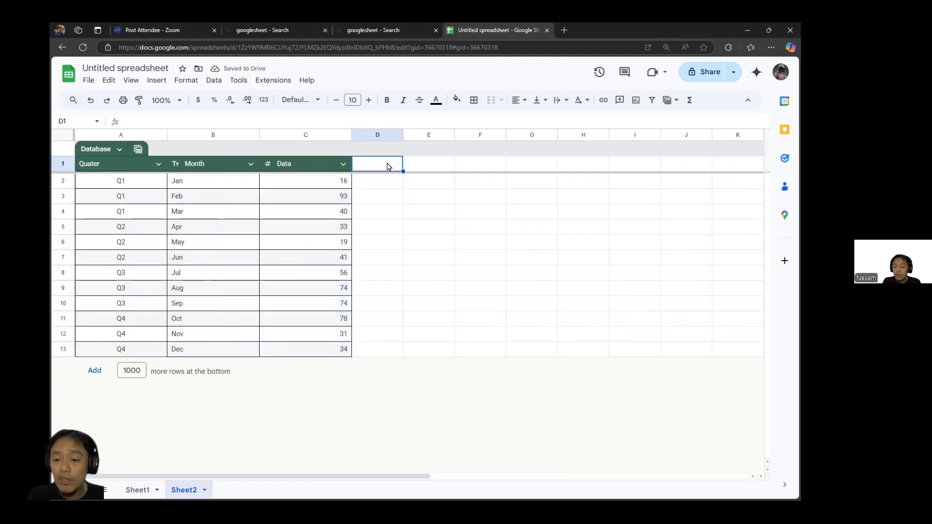
{"action": "type", "text": "Stat"}
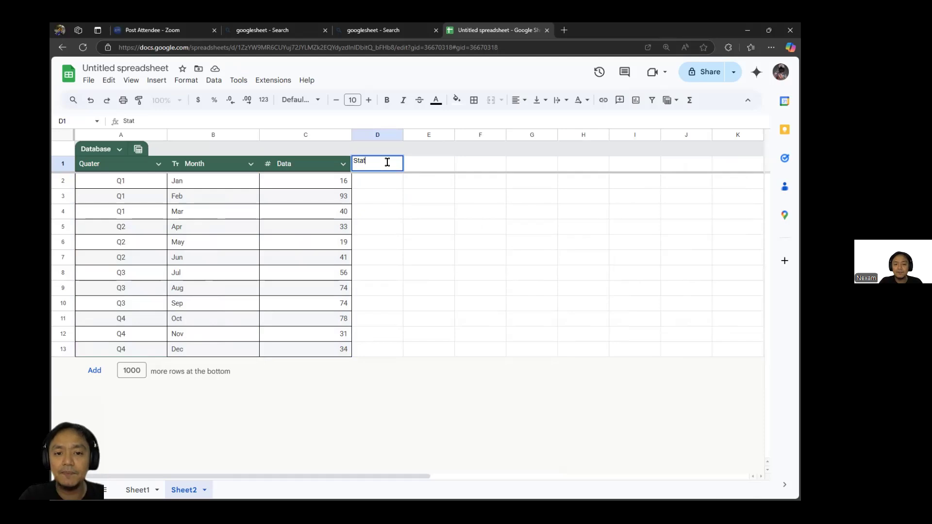
{"action": "left_click", "coordinate": [371, 217]}
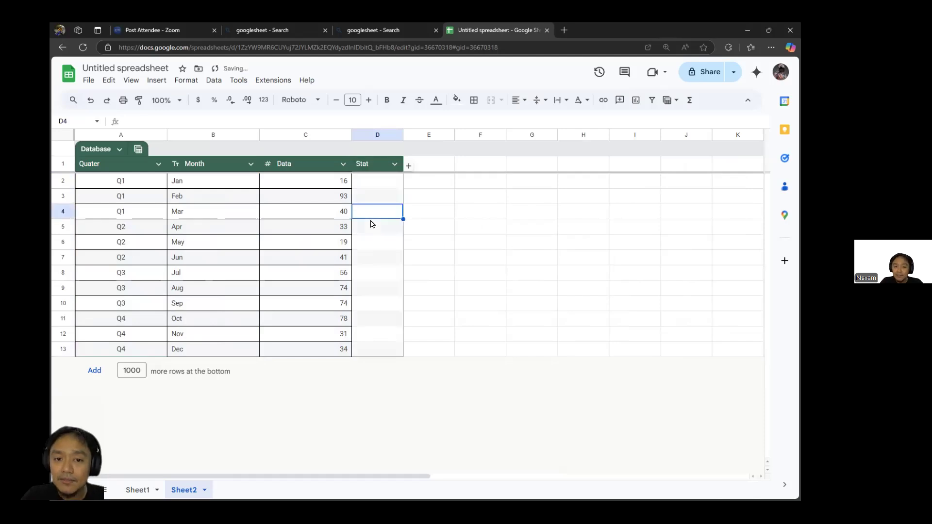
{"action": "left_click", "coordinate": [395, 165]}
{"action": "mouse_move", "coordinate": [451, 183]}
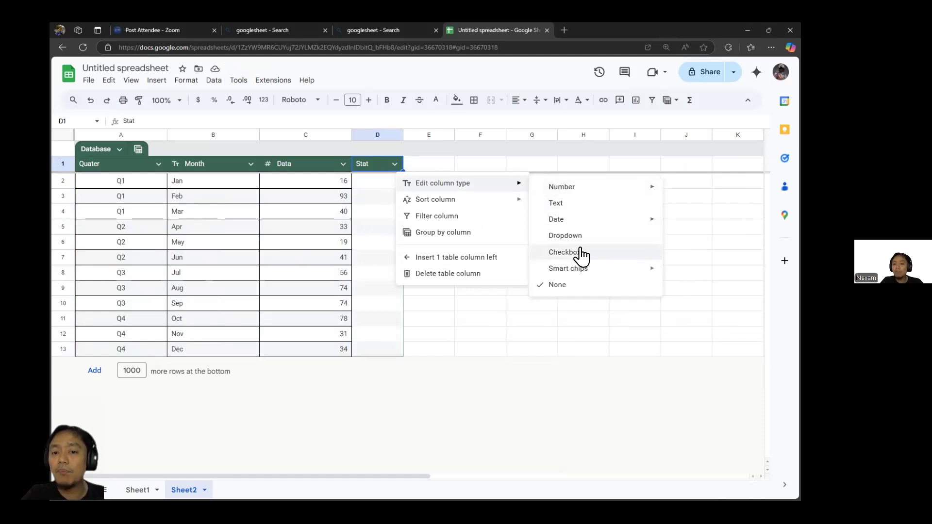
{"action": "mouse_move", "coordinate": [607, 276]}
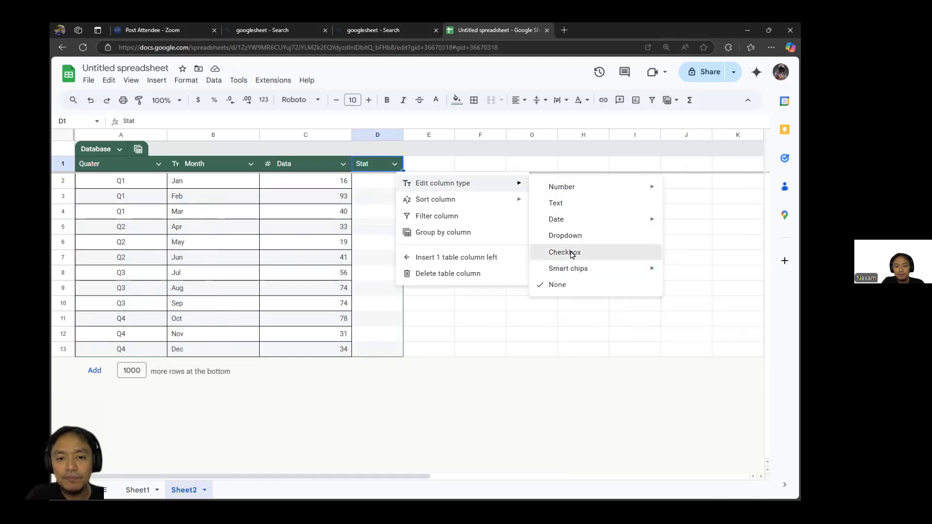
{"action": "left_click", "coordinate": [572, 258]}
Step: Try the Stat checkboxes in the Jan and Feb rows, and try adding a table row below Dec
{"action": "left_click", "coordinate": [379, 182]}
{"action": "left_click", "coordinate": [377, 197]}
{"action": "left_click", "coordinate": [377, 196]}
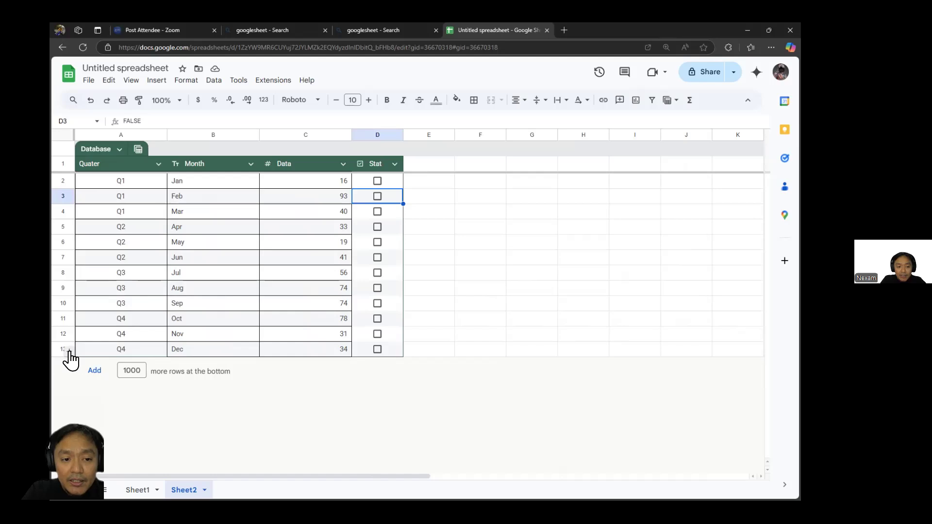
{"action": "left_click", "coordinate": [69, 352]}
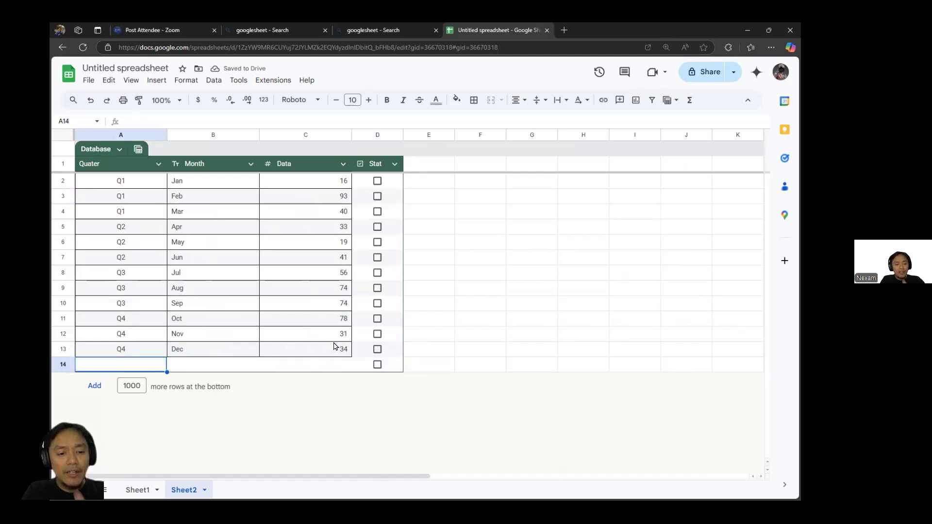
{"action": "key", "text": "ctrl+z"}
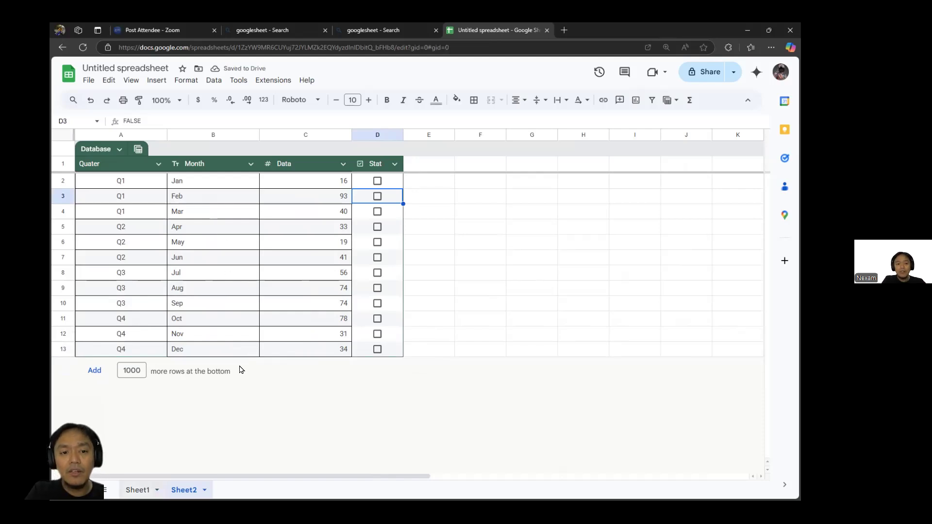
Step: Switch to Sheet1 and enter the label Q1 in cell E3
{"action": "key", "text": "ctrl+shift+Page_Up"}
{"action": "left_click", "coordinate": [309, 168]}
{"action": "type", "text": "Q1"}
{"action": "key", "text": "Tab"}
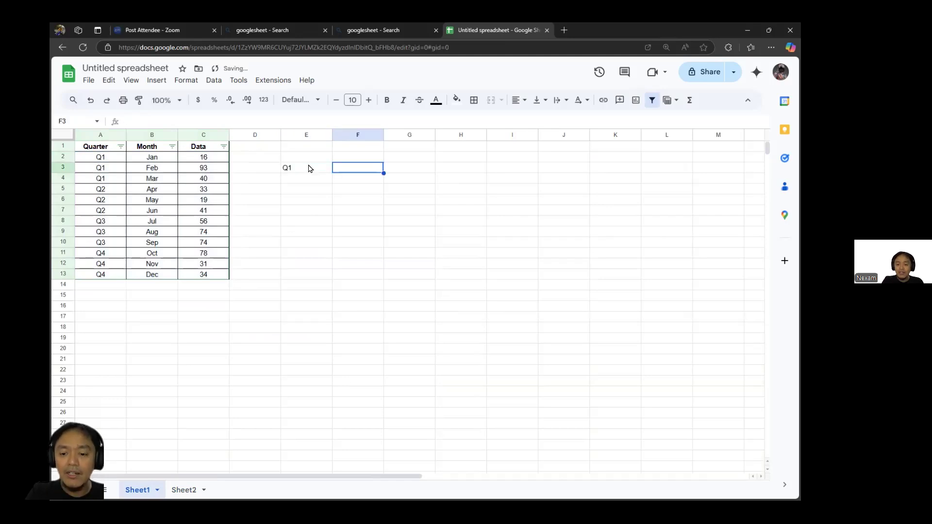
Step: Start a SUMIF formula in F3 beside the Q1 label, looking up the Database table for its range
{"action": "type", "text": "=sum"}
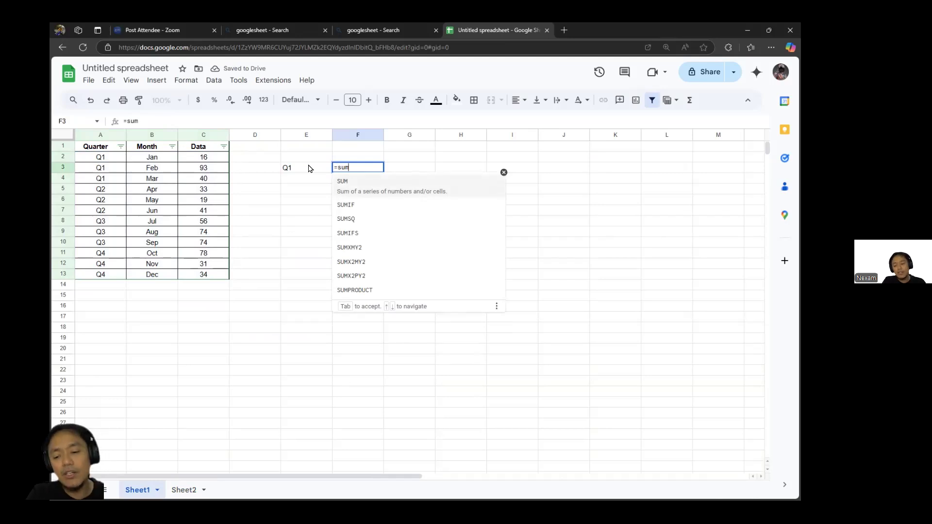
{"action": "key", "text": "Down"}
{"action": "key", "text": "Tab"}
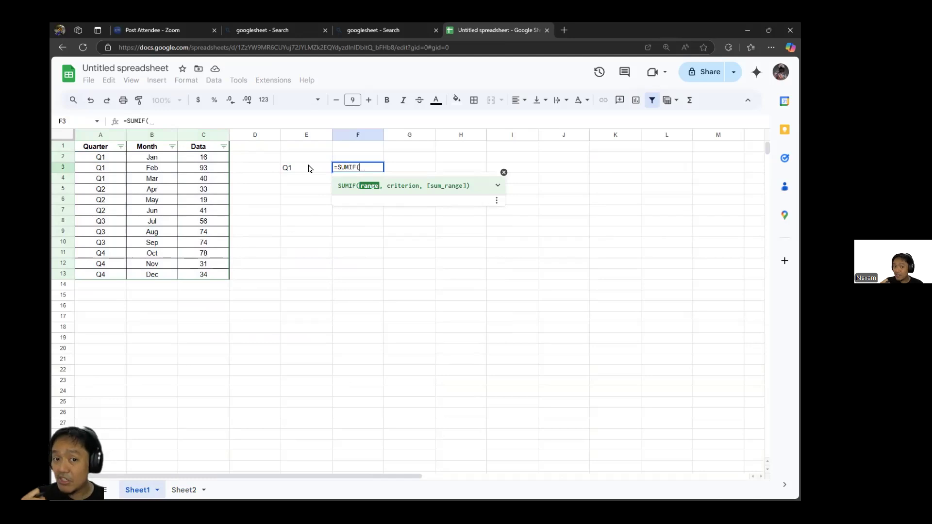
{"action": "type", "text": "d"}
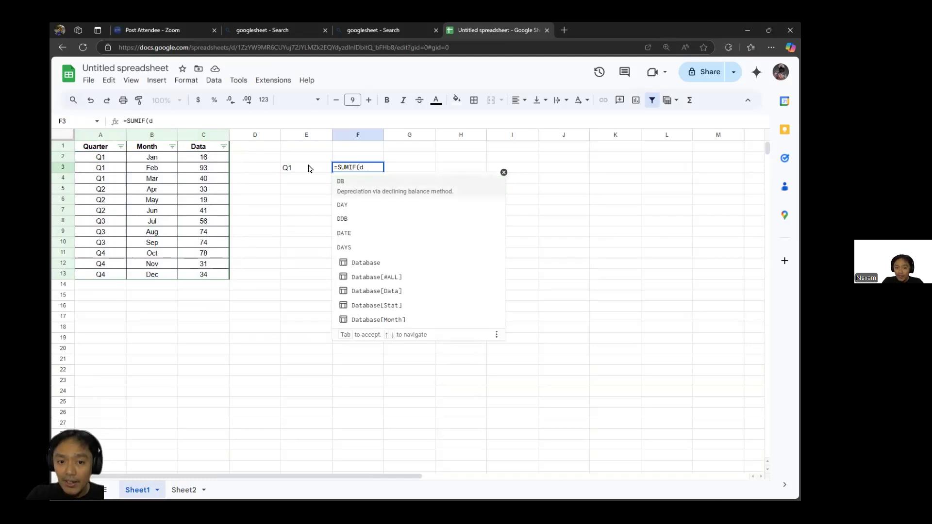
Step: Complete the F3 formula as =SUMIF(Database[Quater],E3,Database[Data]) to total the data for the quarter in E3
{"action": "left_click", "coordinate": [371, 257]}
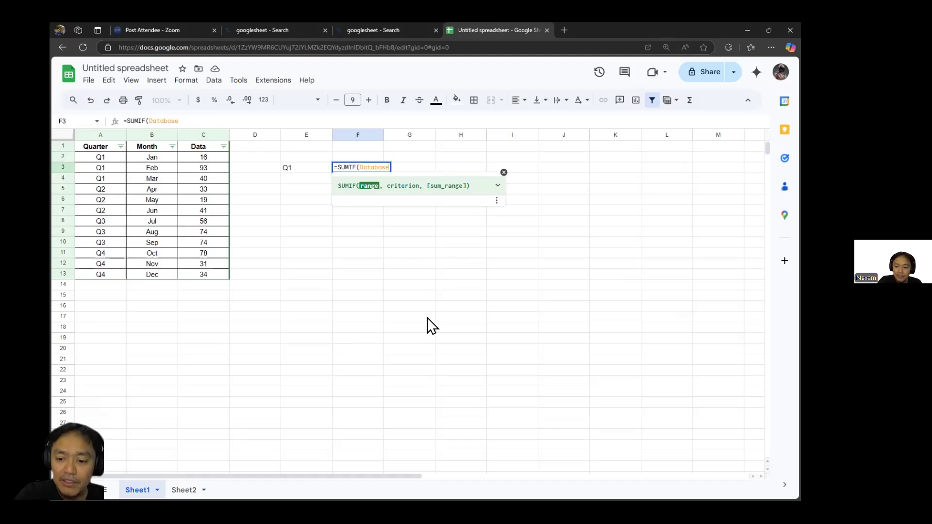
{"action": "type", "text": "["}
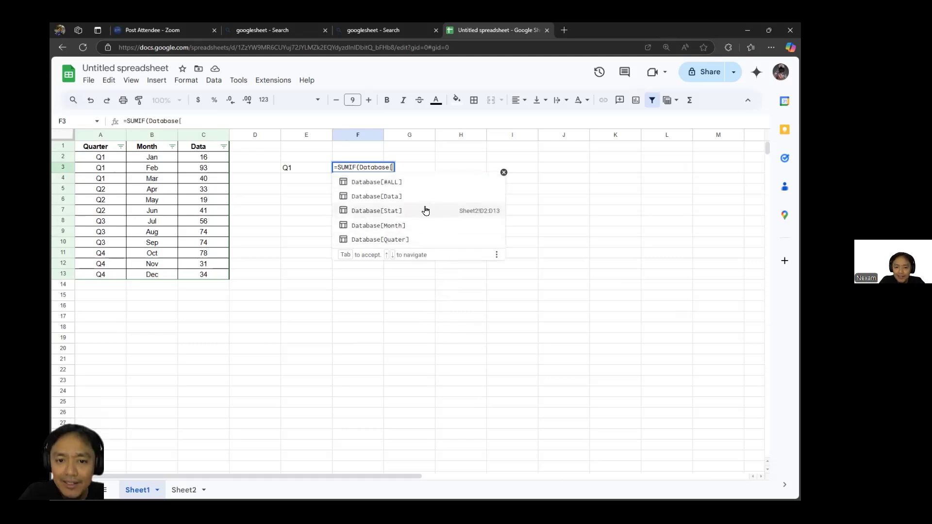
{"action": "left_click", "coordinate": [378, 241]}
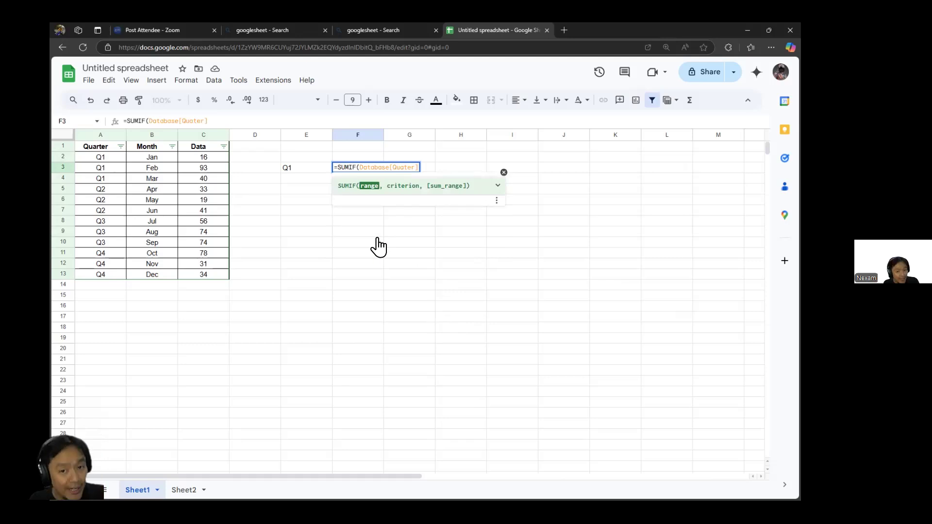
{"action": "type", "text": ","}
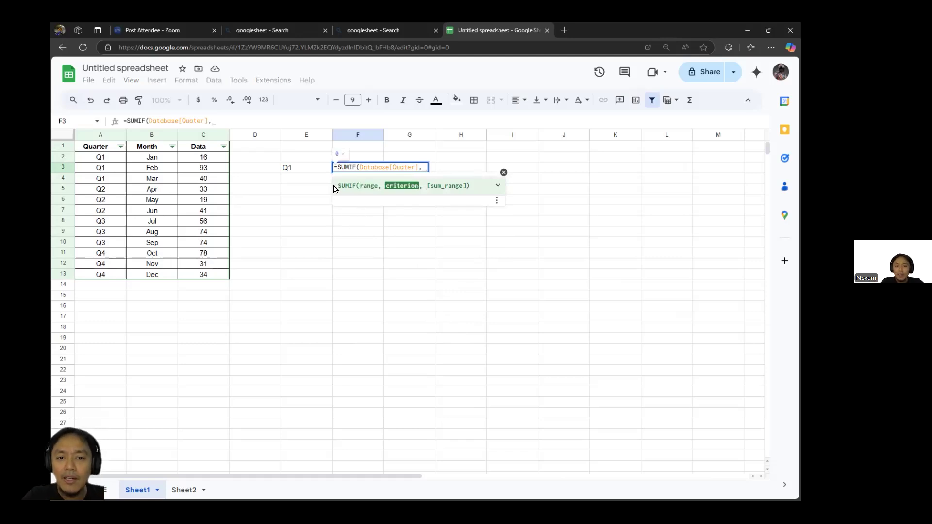
{"action": "left_click", "coordinate": [302, 174]}
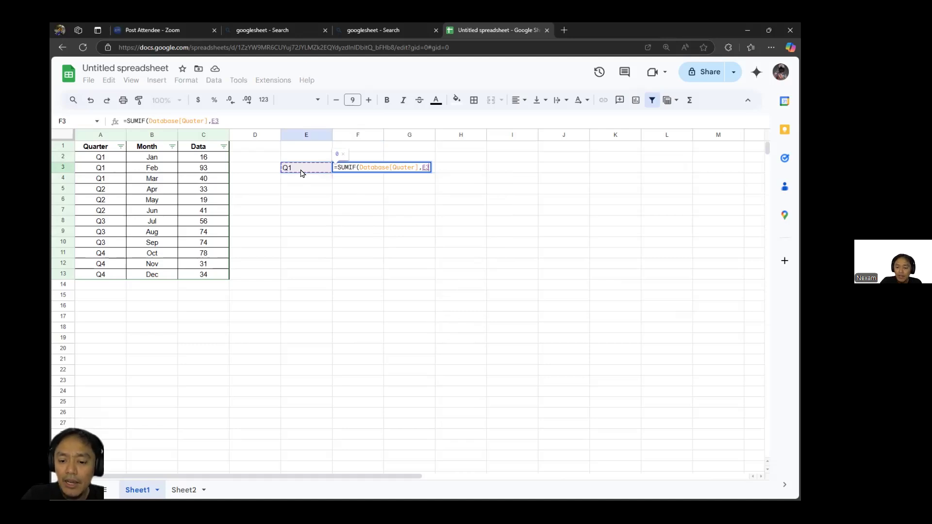
{"action": "type", "text": ","}
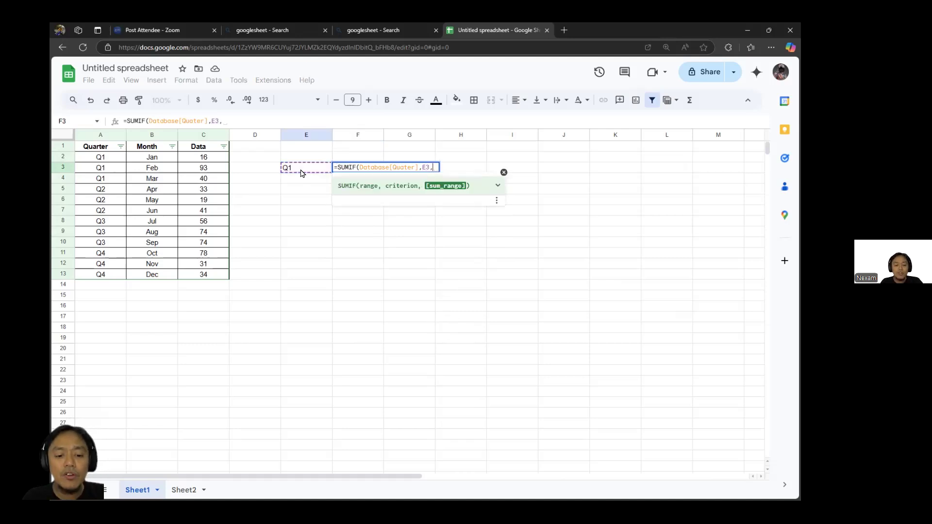
{"action": "type", "text": "da"}
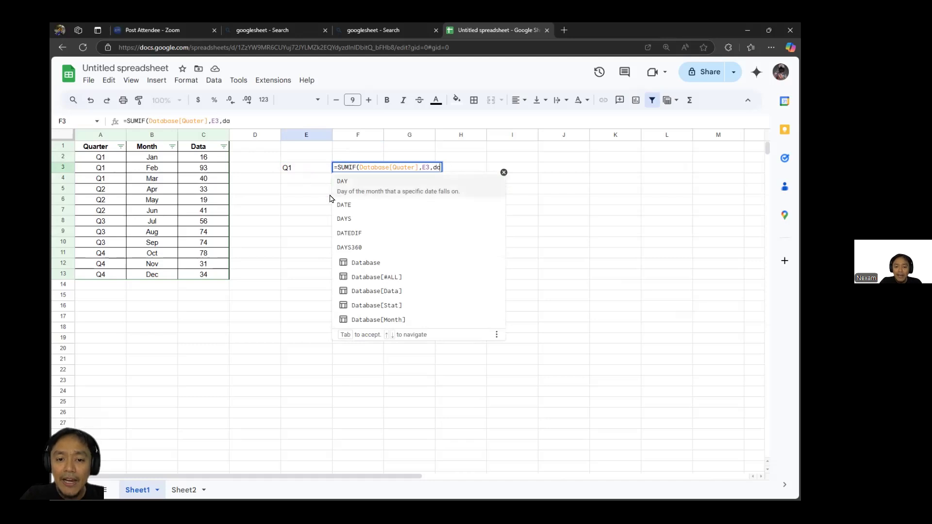
{"action": "left_click", "coordinate": [377, 282]}
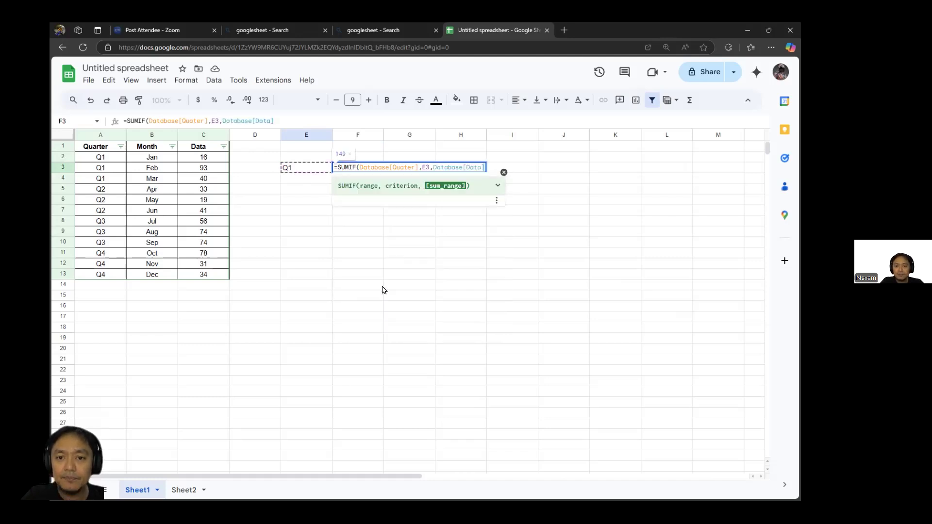
{"action": "key", "text": "Return"}
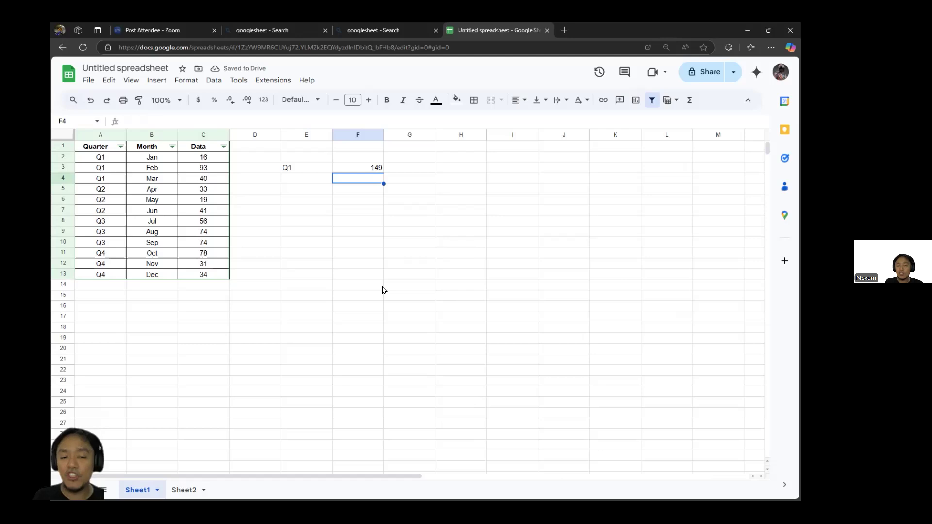
{"action": "left_click", "coordinate": [184, 490]}
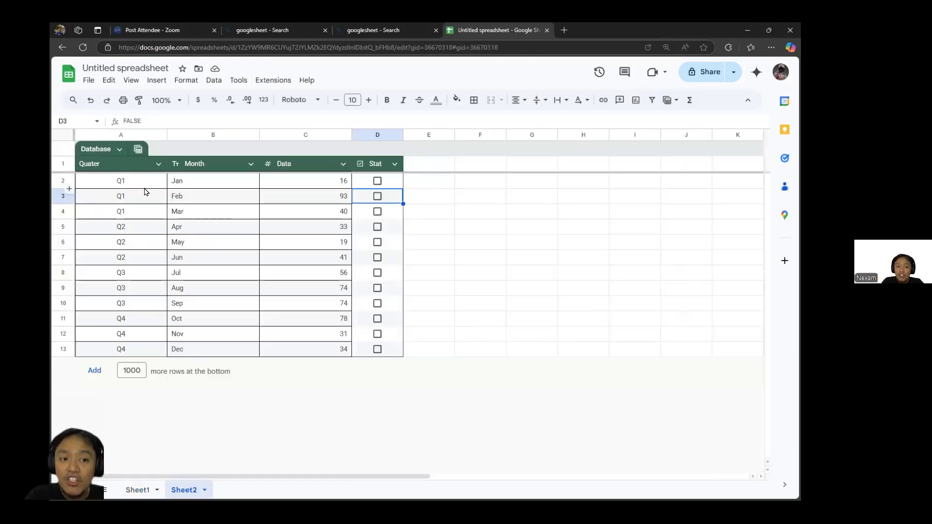
{"action": "left_click", "coordinate": [136, 200]}
{"action": "type", "text": "Q2"}
{"action": "key", "text": "BackSpace"}
{"action": "key", "text": "BackSpace"}
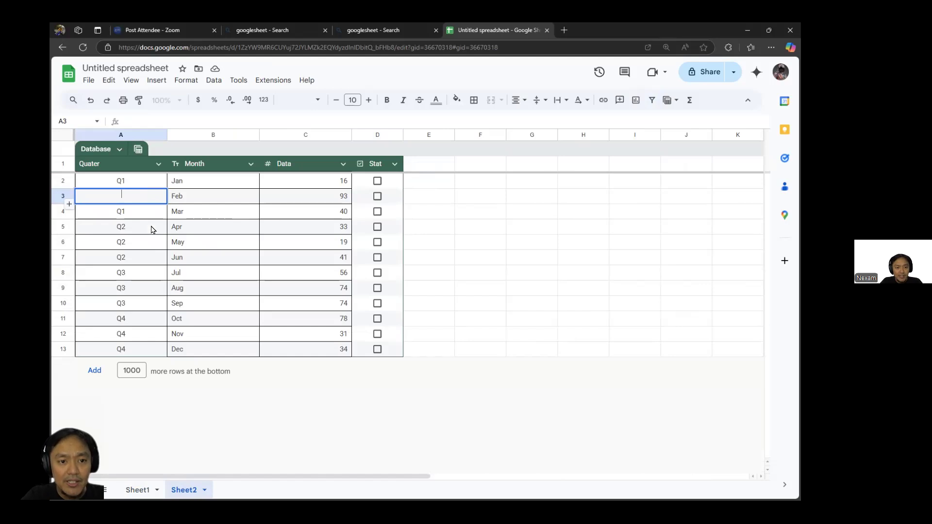
{"action": "type", "text": "Q1"}
{"action": "left_click", "coordinate": [137, 490]}
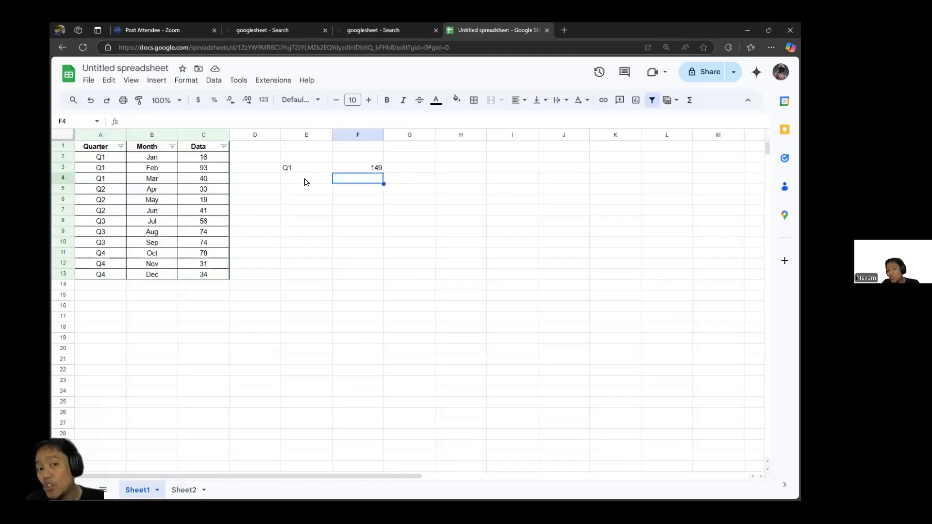
Step: Append a row to the Database table on Sheet2 with quarter Q1, month Jan and data 100
{"action": "left_click", "coordinate": [184, 490]}
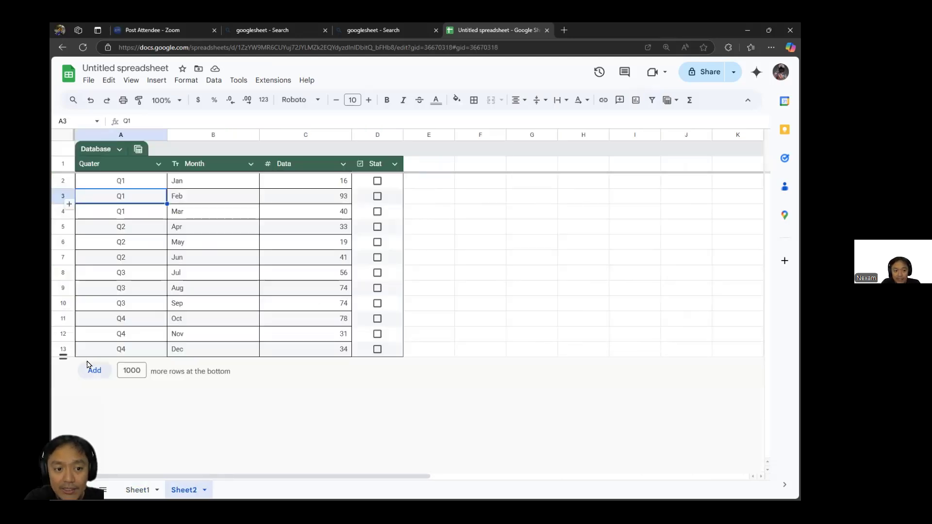
{"action": "left_click", "coordinate": [82, 350]}
{"action": "left_click", "coordinate": [68, 351]}
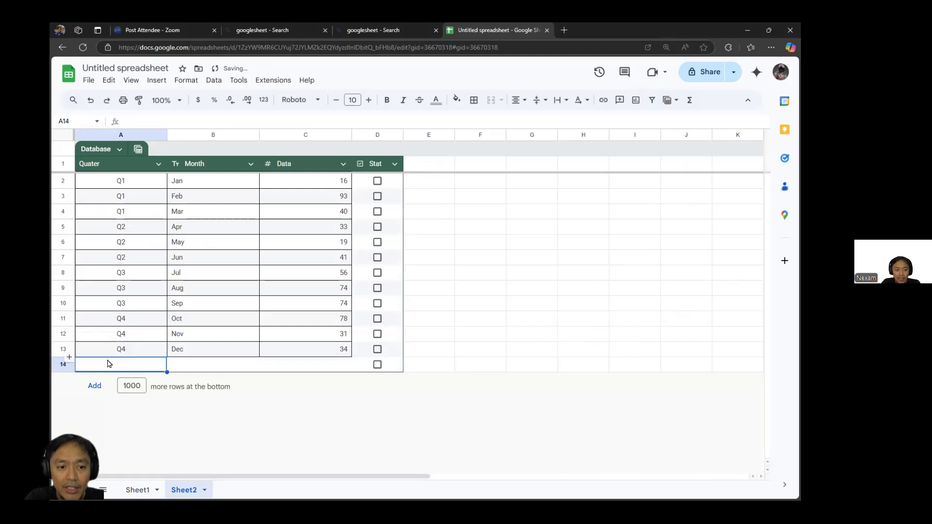
{"action": "type", "text": "Q1"}
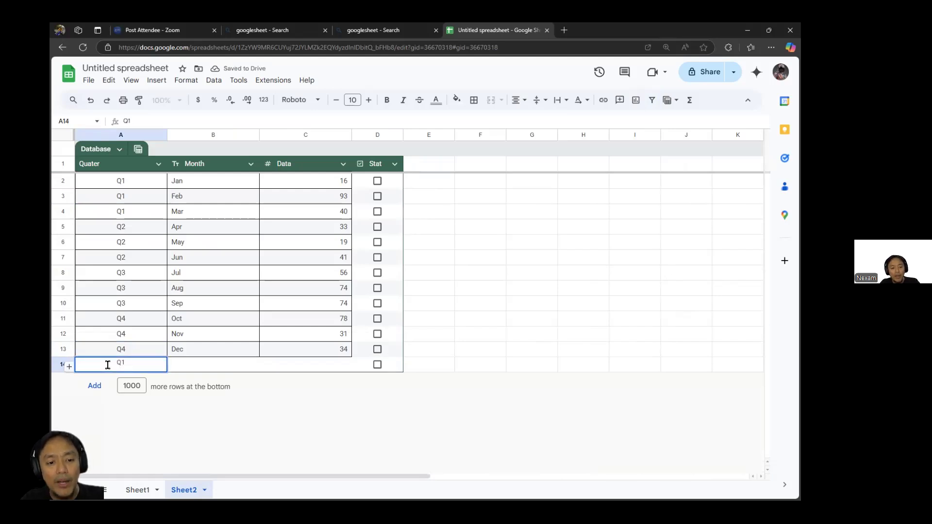
{"action": "key", "text": "Tab"}
{"action": "type", "text": "Jan"}
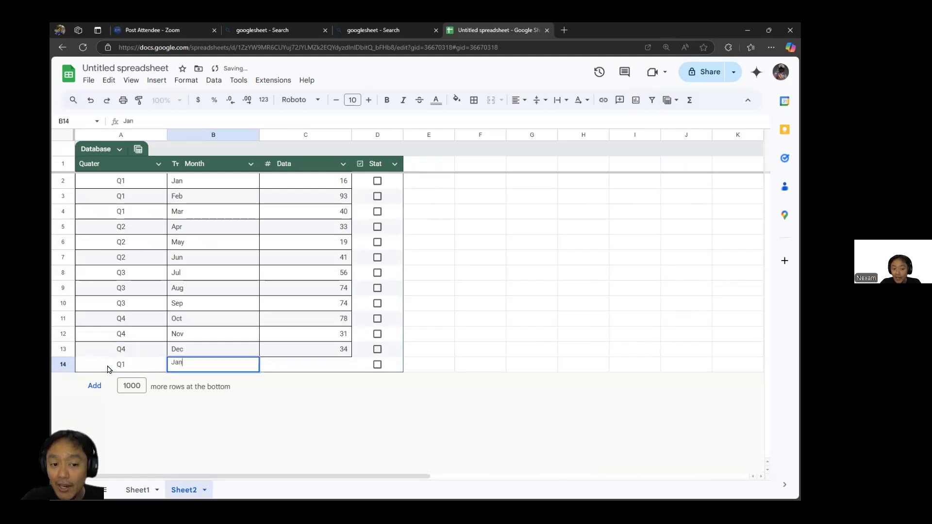
{"action": "key", "text": "Tab"}
{"action": "type", "text": "17"}
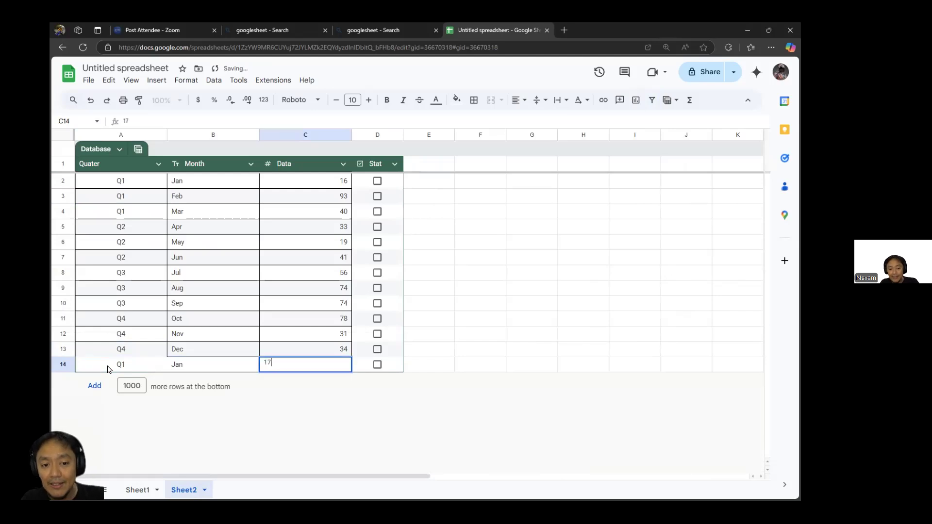
{"action": "key", "text": "BackSpace"}
{"action": "key", "text": "BackSpace"}
{"action": "type", "text": "100"}
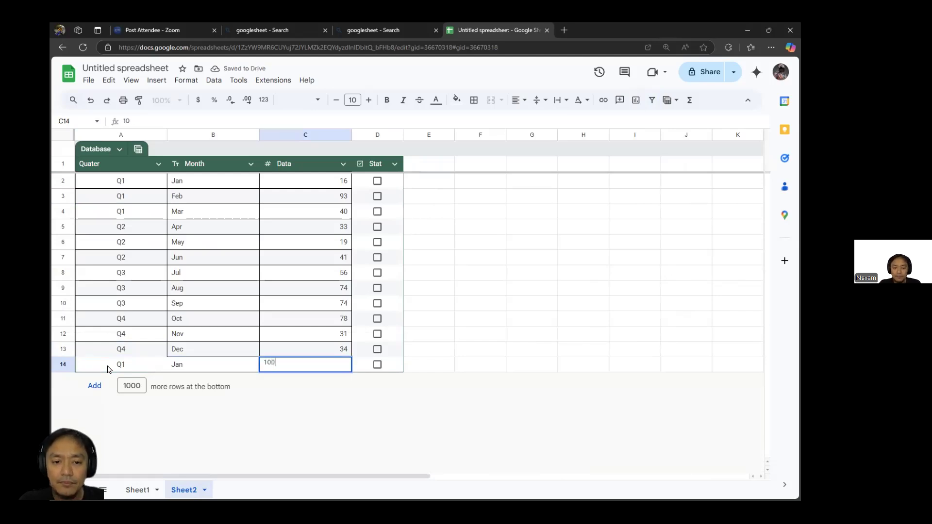
{"action": "left_click", "coordinate": [434, 339]}
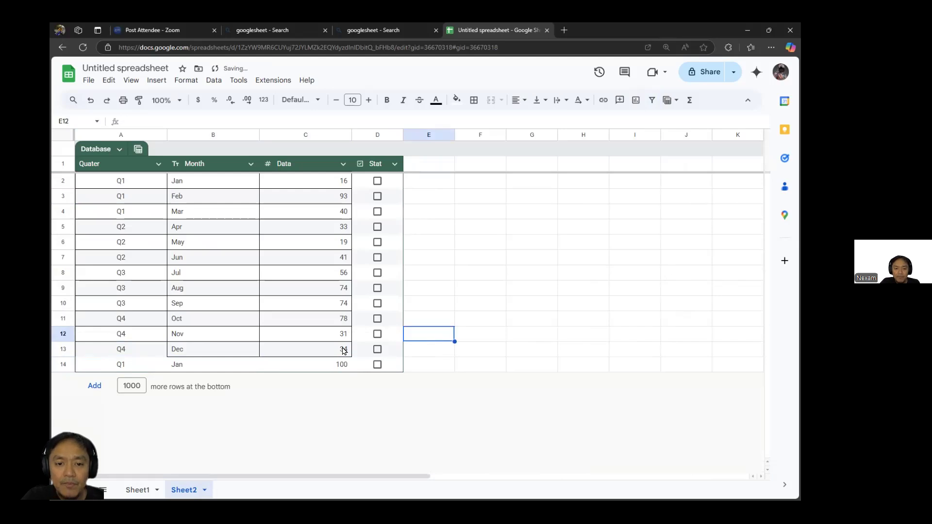
Step: Delete columns A to C, which hold the original Quarter, Month and Data list, from Sheet1
{"action": "left_click", "coordinate": [141, 489]}
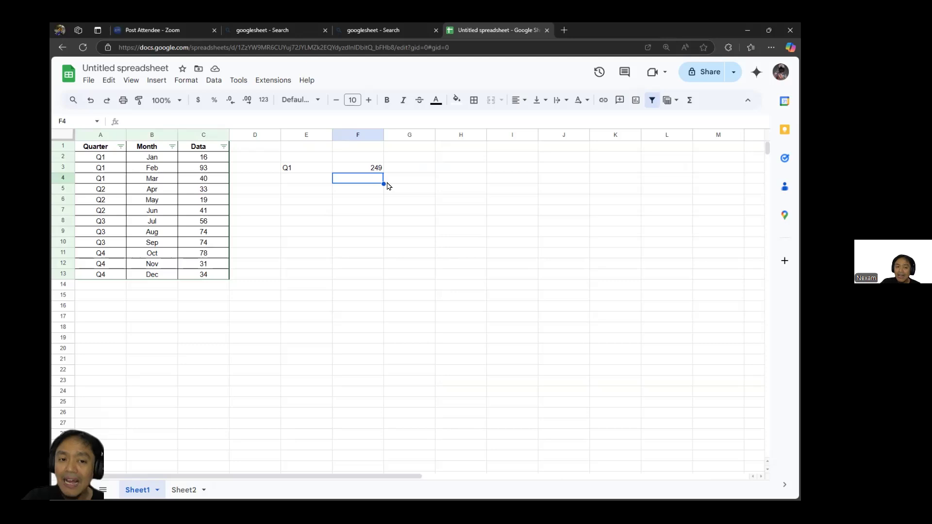
{"action": "left_click_drag", "start_coordinate": [204, 146], "coordinate": [88, 276]}
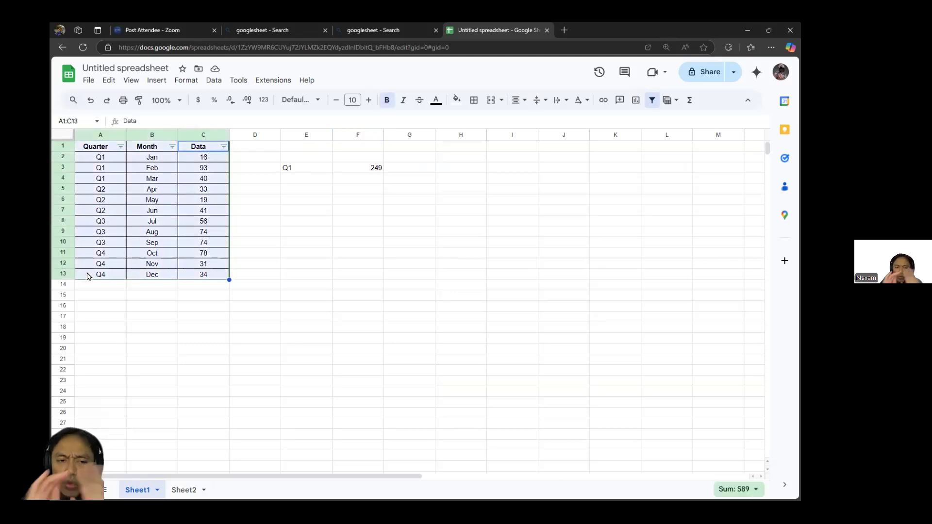
{"action": "left_click", "coordinate": [203, 135]}
{"action": "left_click", "coordinate": [101, 138], "text": "shift"}
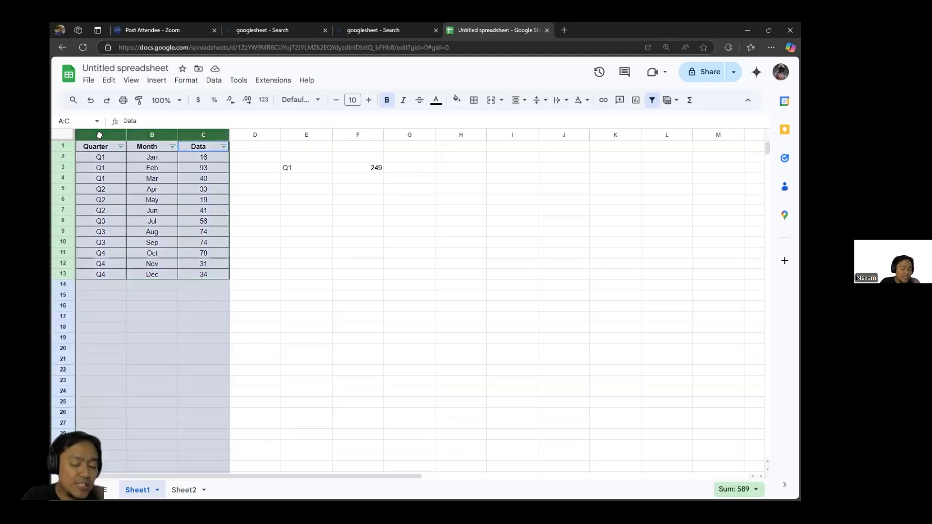
{"action": "right_click", "coordinate": [100, 139]}
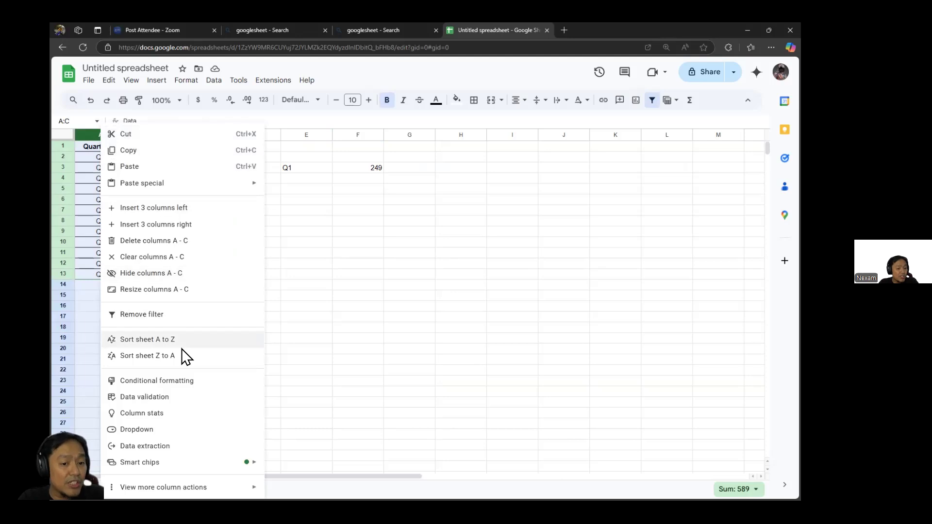
{"action": "left_click", "coordinate": [173, 247]}
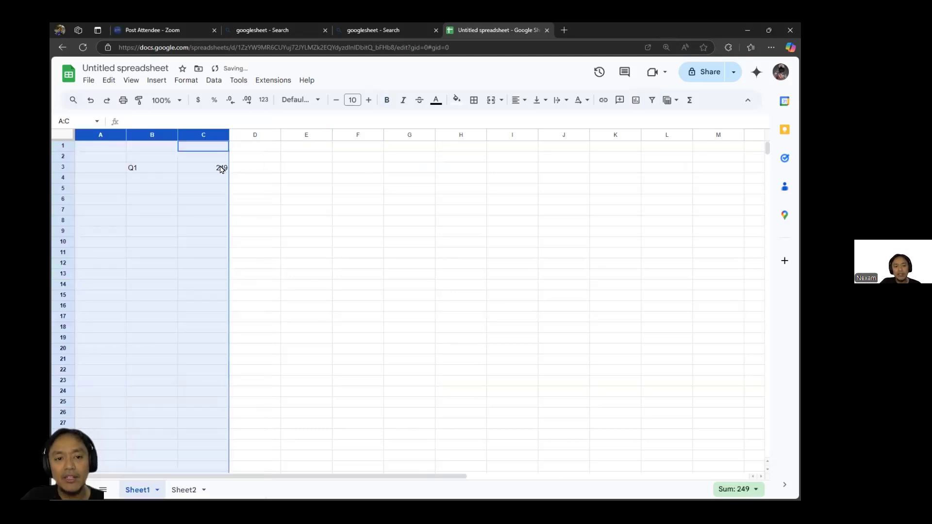
Step: Extend the quarter labels from B3 down to Q4 in B6 and copy the SUMIF formula from C3 down to C6
{"action": "left_click", "coordinate": [167, 171]}
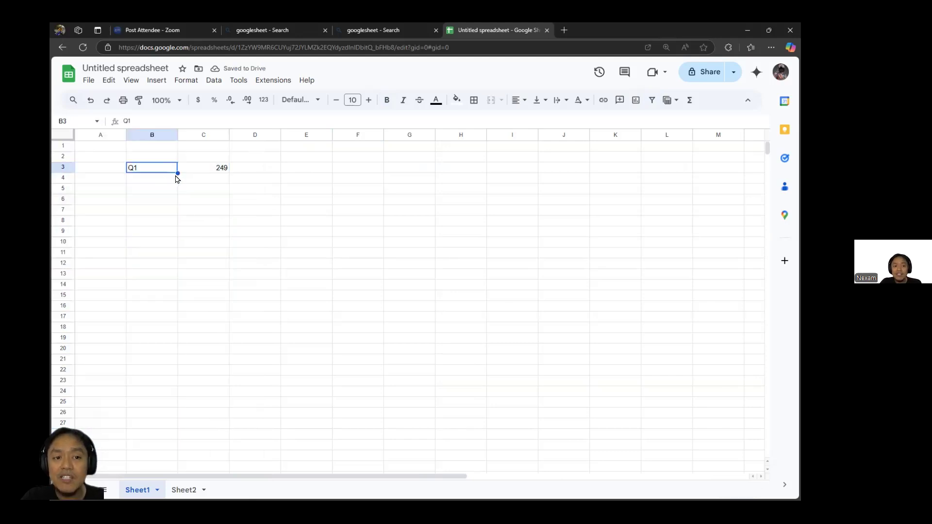
{"action": "left_click_drag", "start_coordinate": [177, 173], "coordinate": [179, 203]}
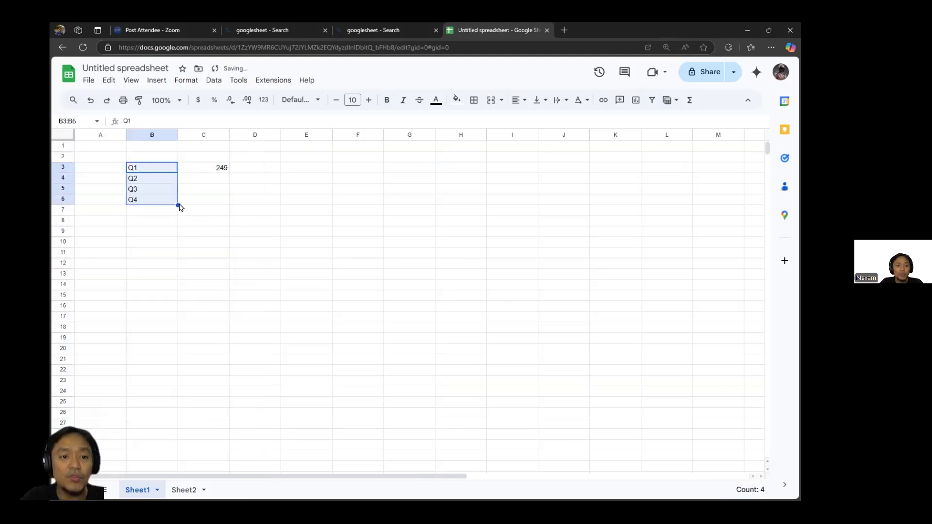
{"action": "left_click", "coordinate": [213, 174]}
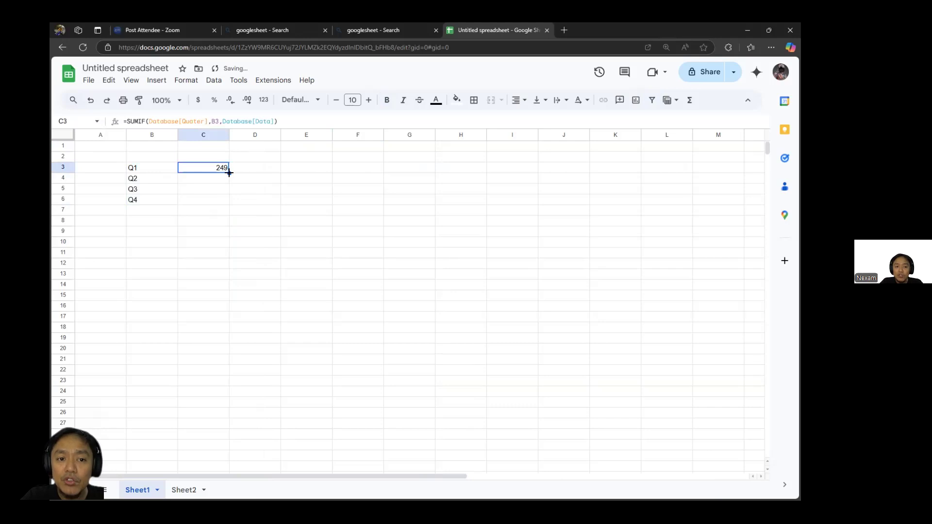
{"action": "left_click_drag", "start_coordinate": [229, 172], "coordinate": [232, 204]}
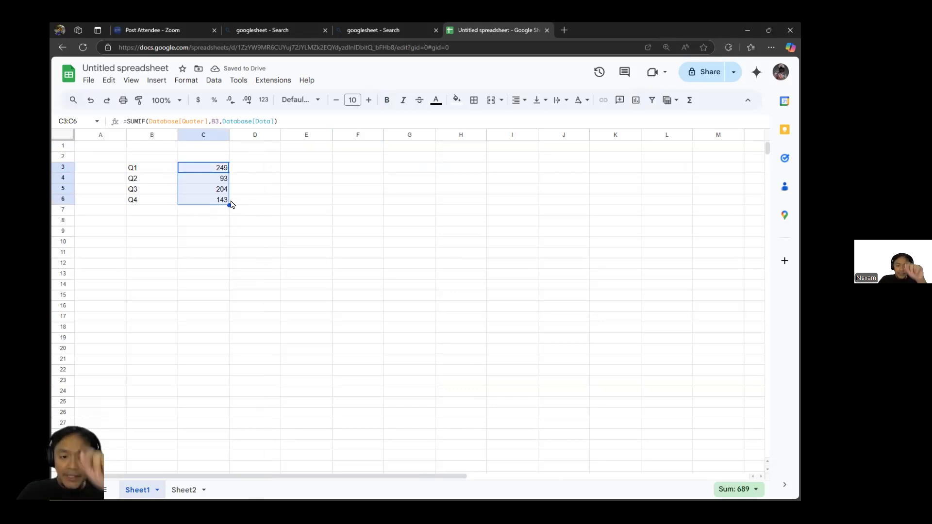
Step: Add a column headed Remark next to the Stat column of the Database table on Sheet2
{"action": "key", "text": "ctrl+Page_Down"}
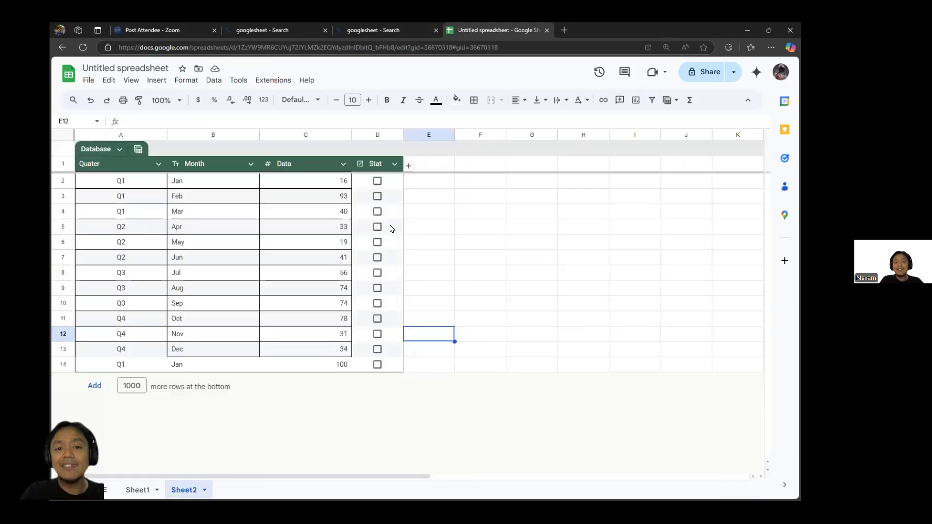
{"action": "left_click", "coordinate": [377, 183]}
{"action": "left_click", "coordinate": [379, 185]}
{"action": "left_click_drag", "start_coordinate": [379, 186], "coordinate": [409, 170]}
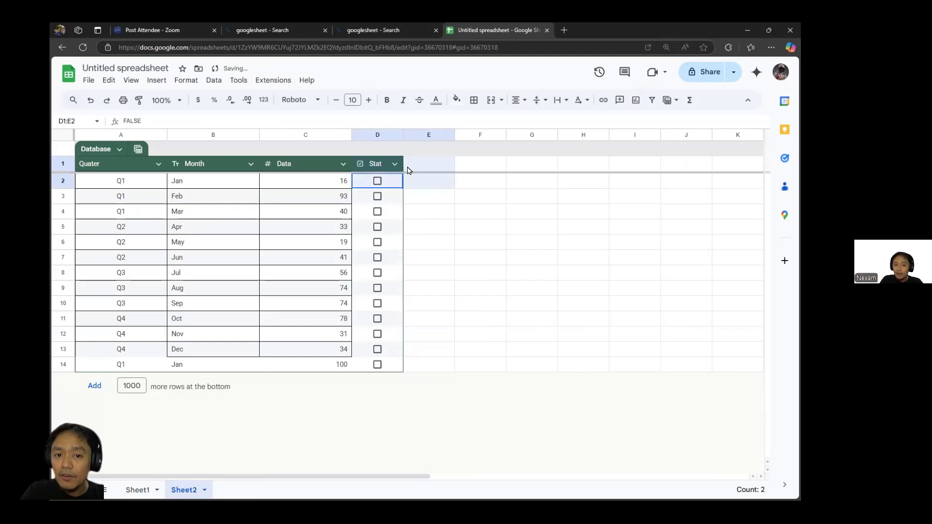
{"action": "left_click", "coordinate": [421, 171]}
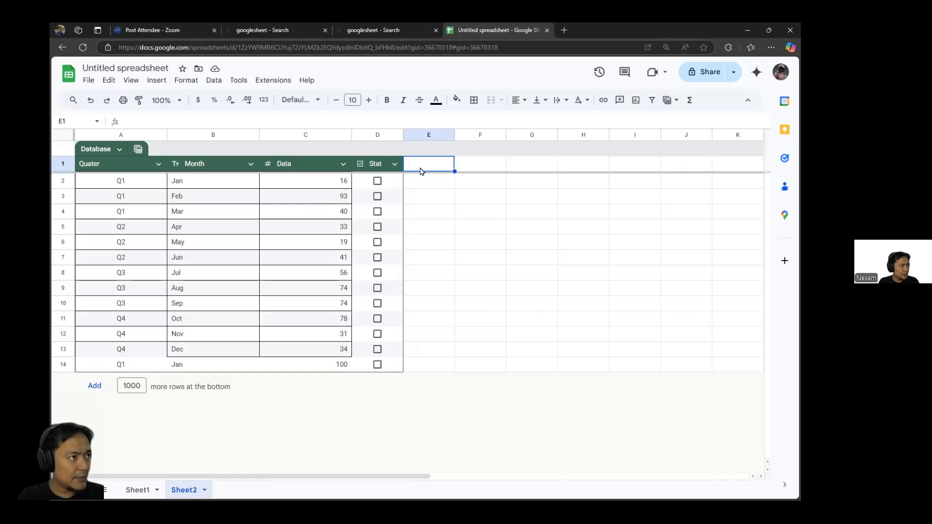
{"action": "type", "text": "Remark"}
{"action": "key", "text": "Return"}
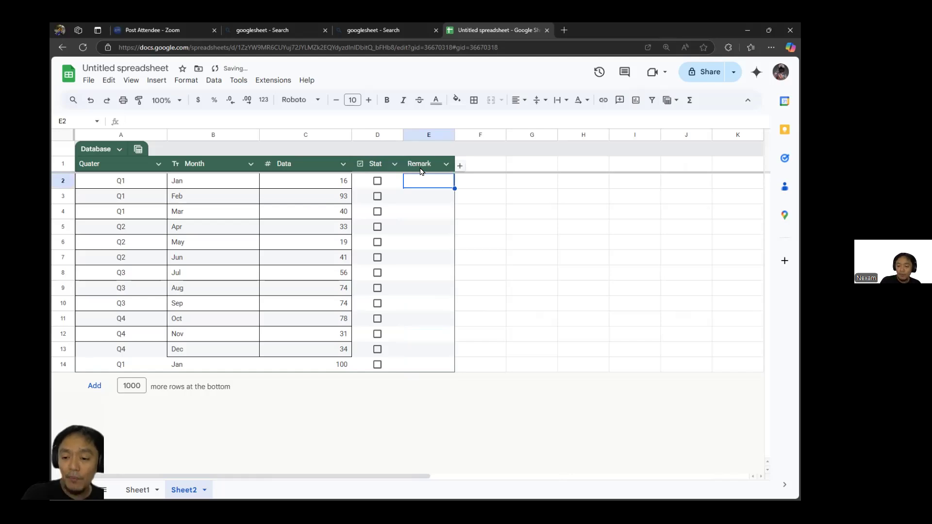
Step: Enter =IF(D2,"Yes","No") in E2 of the Remark column and accept the suggested autofill for the rest of the column
{"action": "type", "text": "=IF("}
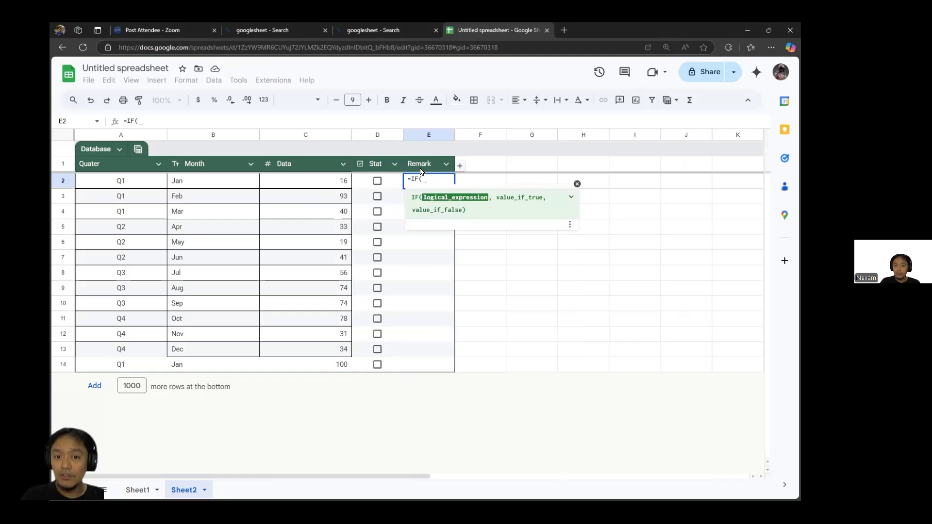
{"action": "left_click", "coordinate": [389, 183]}
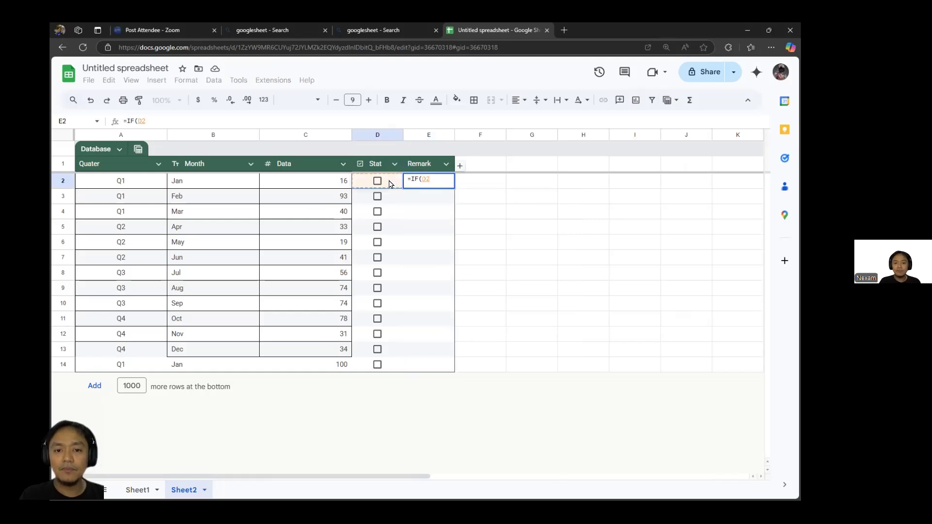
{"action": "type", "text": ","}
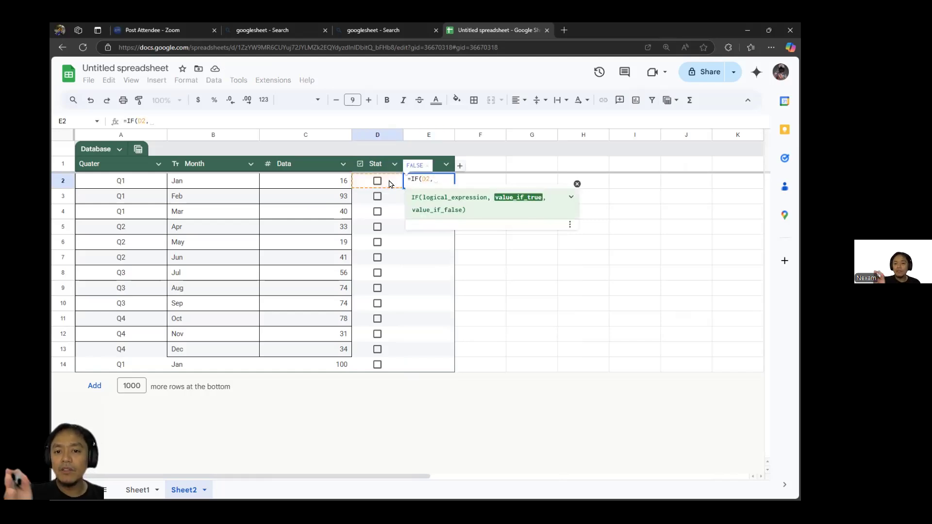
{"action": "type", "text": "\"Yess\""}
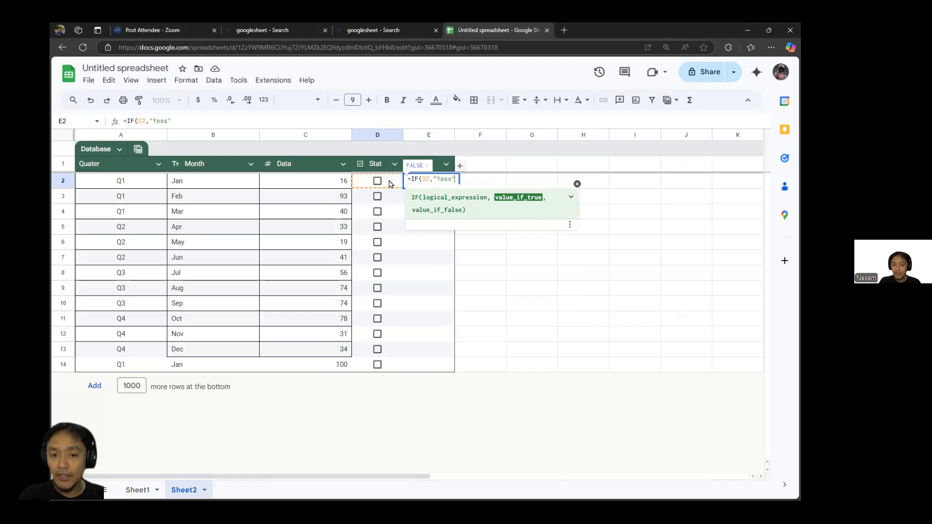
{"action": "type", "text": ","}
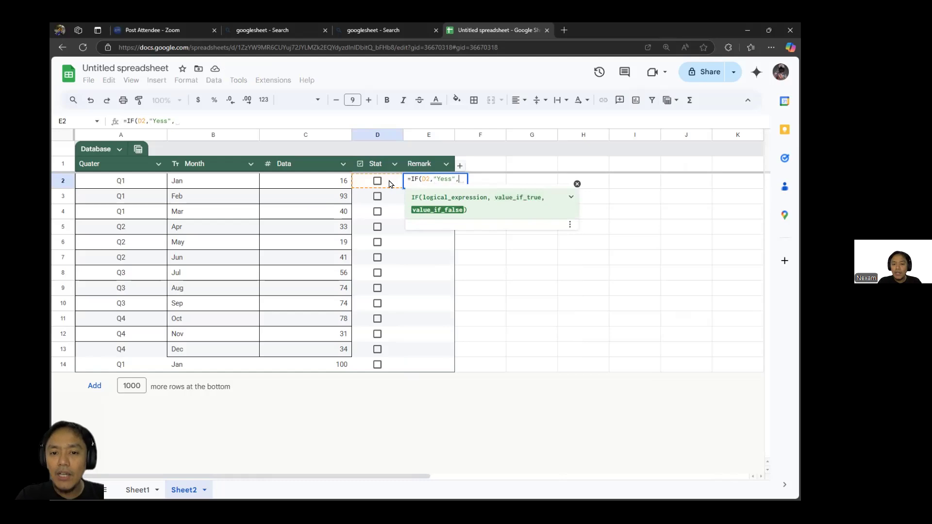
{"action": "key", "text": "BackSpace"}
{"action": "key", "text": "BackSpace"}
{"action": "key", "text": "BackSpace"}
{"action": "type", "text": "\",\"No\""}
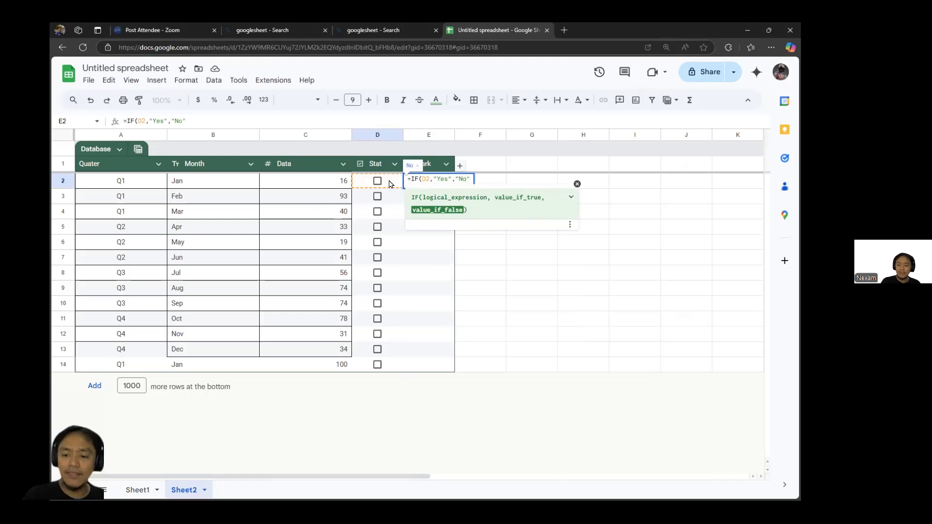
{"action": "key", "text": "Return"}
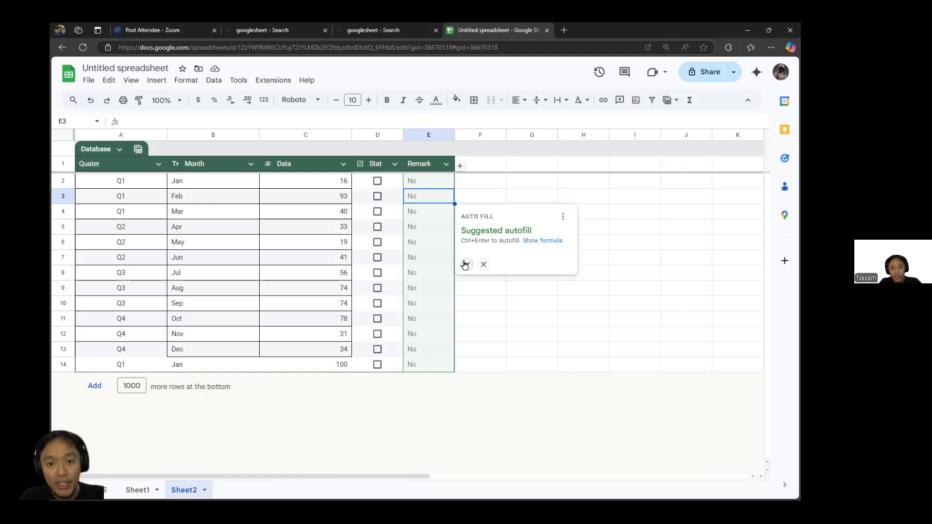
{"action": "left_click", "coordinate": [467, 264]}
Step: Test the Remark formula by ticking the Stat checkboxes in D3, D4 and D5, and untick all three again
{"action": "left_click", "coordinate": [378, 195]}
{"action": "left_click", "coordinate": [378, 212]}
{"action": "left_click", "coordinate": [378, 227]}
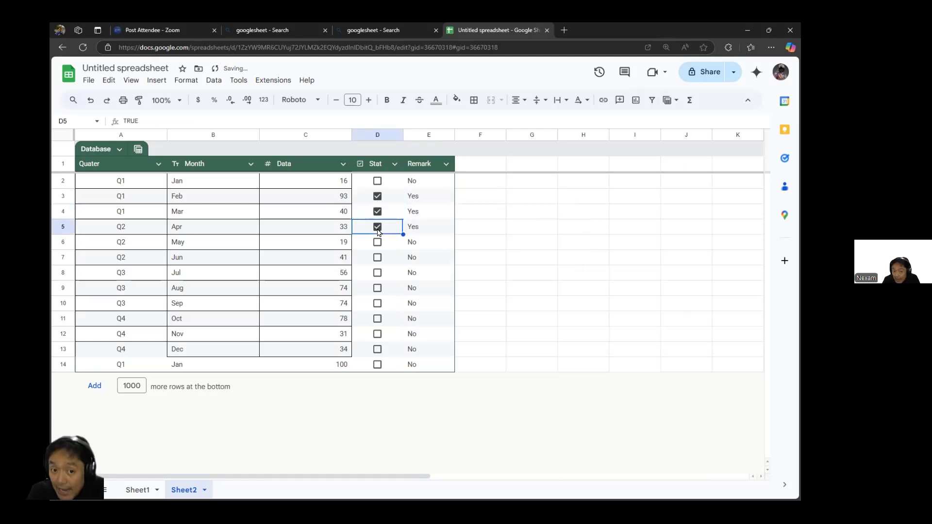
{"action": "left_click", "coordinate": [378, 228]}
{"action": "left_click", "coordinate": [377, 211]}
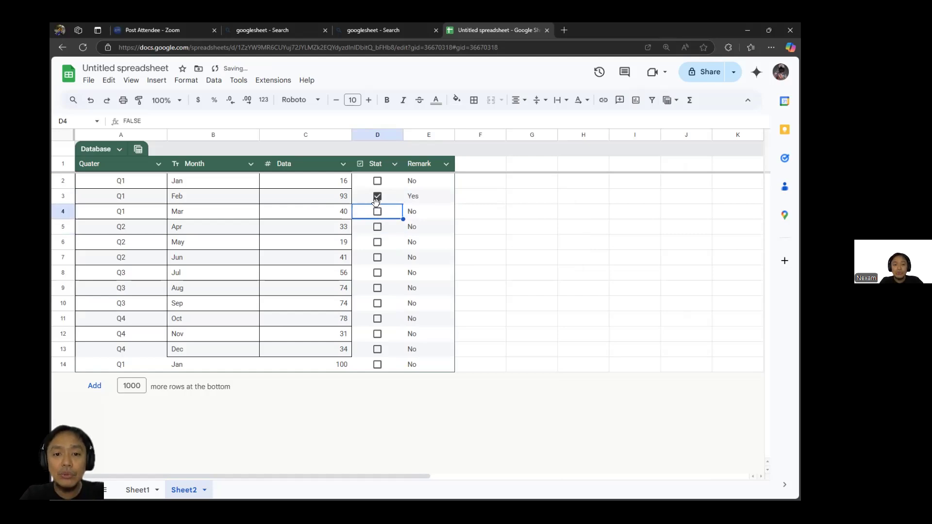
{"action": "left_click", "coordinate": [376, 198]}
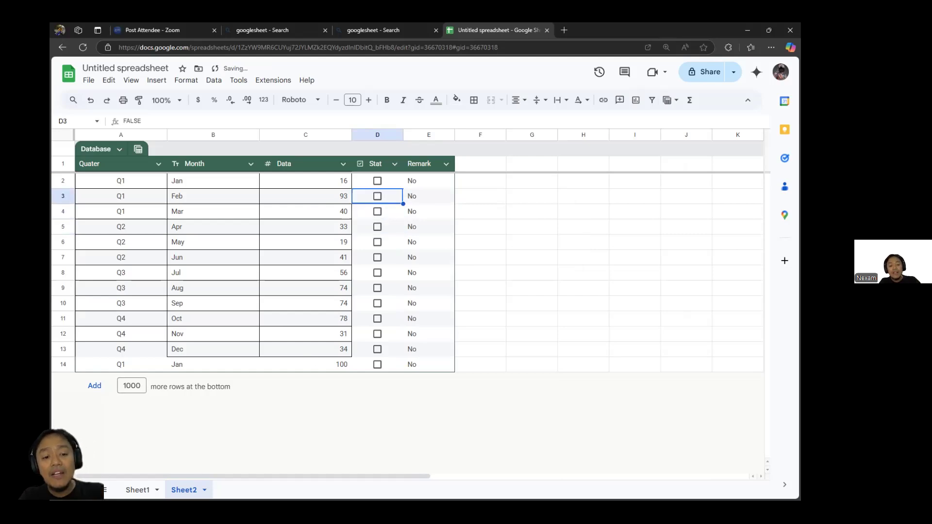
Step: Add a new sheet and insert a blank table from the table templates starting at A1
{"action": "left_click", "coordinate": [87, 489]}
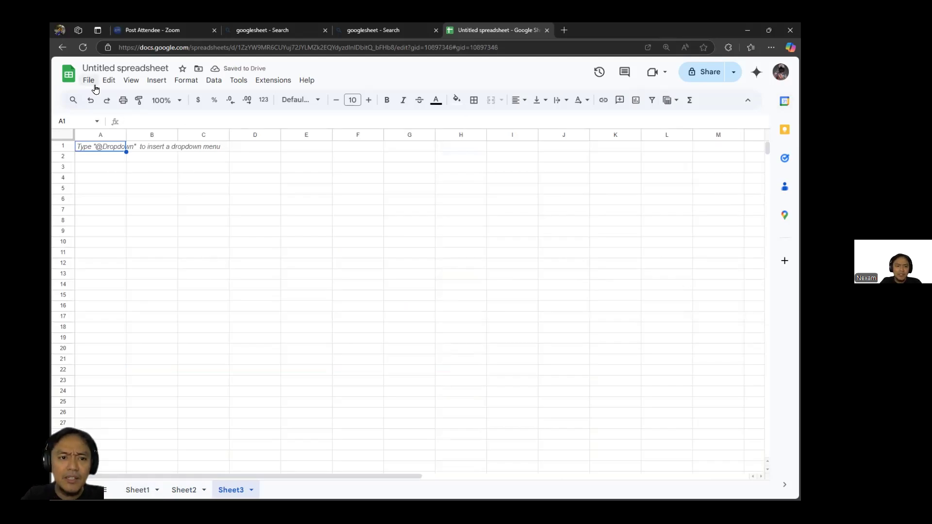
{"action": "left_click", "coordinate": [130, 80]}
{"action": "mouse_move", "coordinate": [166, 99]}
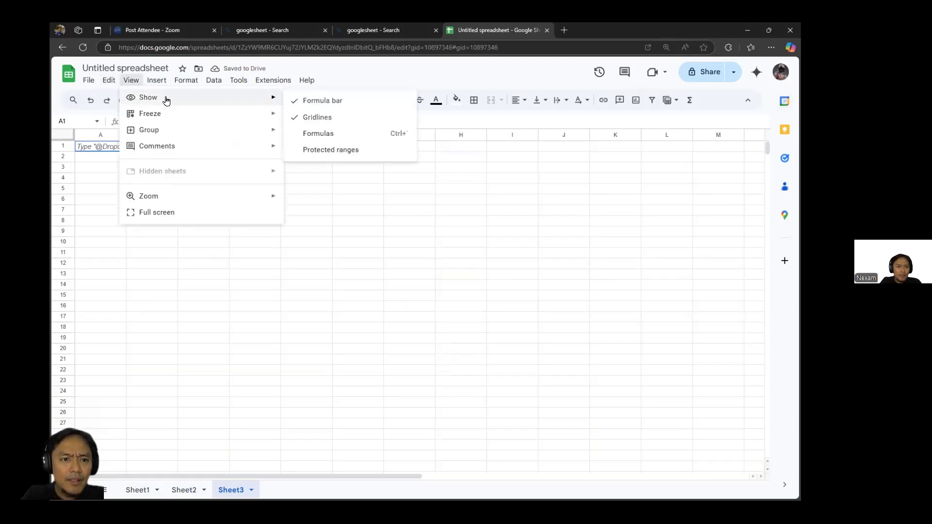
{"action": "mouse_move", "coordinate": [159, 82]}
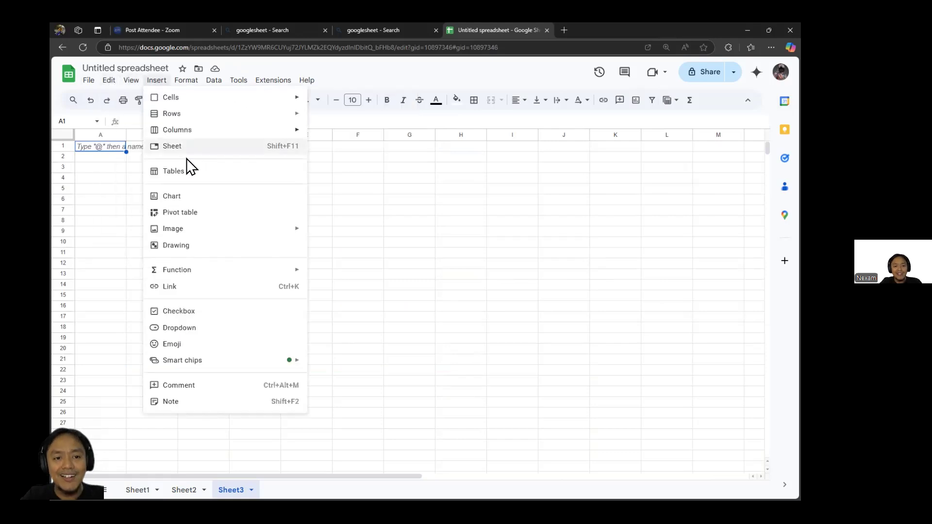
{"action": "left_click", "coordinate": [176, 172]}
{"action": "mouse_move", "coordinate": [669, 178]}
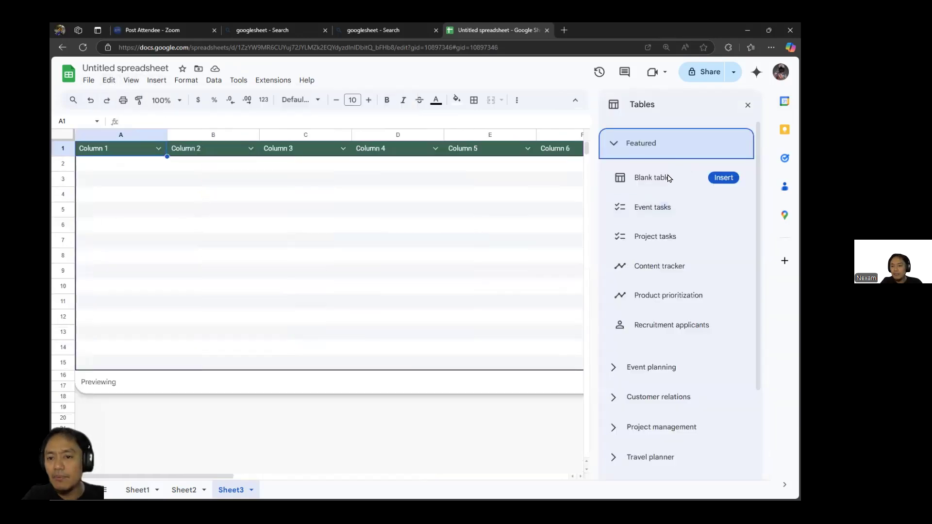
{"action": "left_click", "coordinate": [720, 179]}
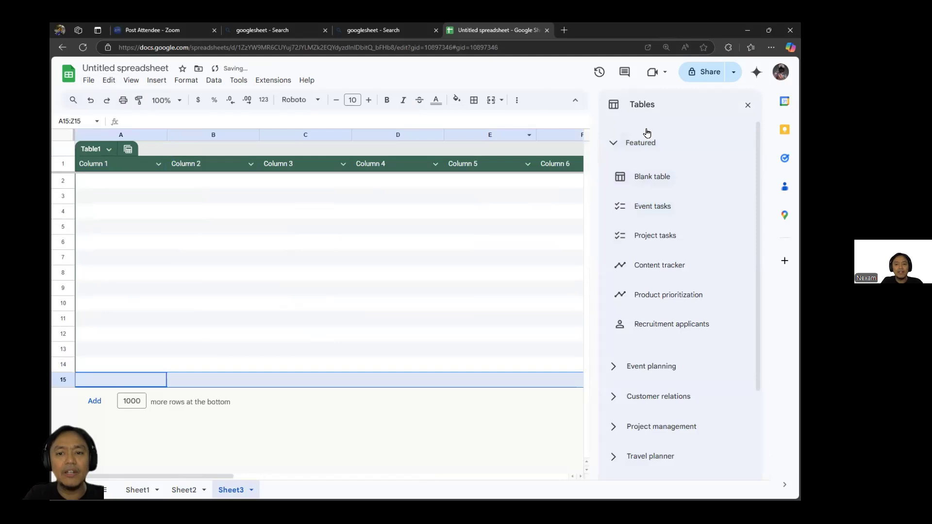
{"action": "left_click", "coordinate": [746, 103]}
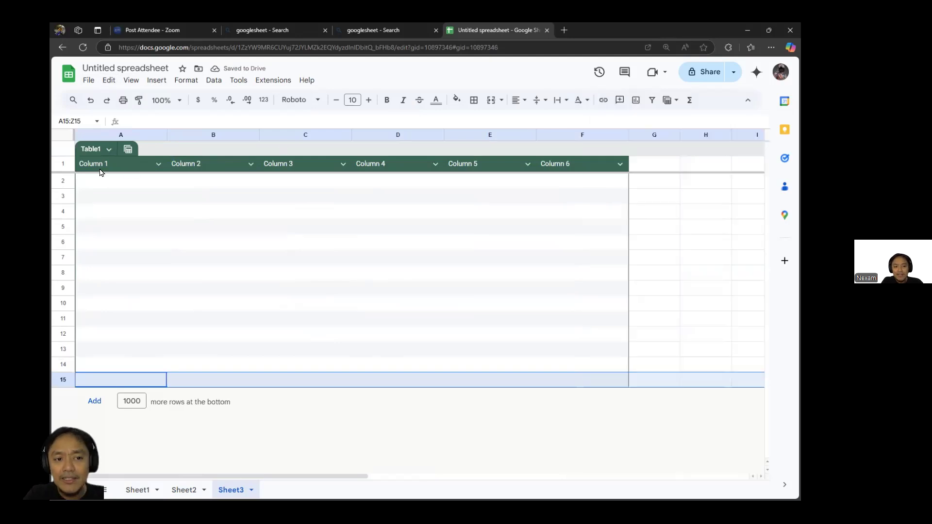
Step: Rename the new table on Sheet3 as Ref_T
{"action": "left_click", "coordinate": [97, 149]}
{"action": "key", "text": "BackSpace"}
{"action": "type", "text": "Ref"}
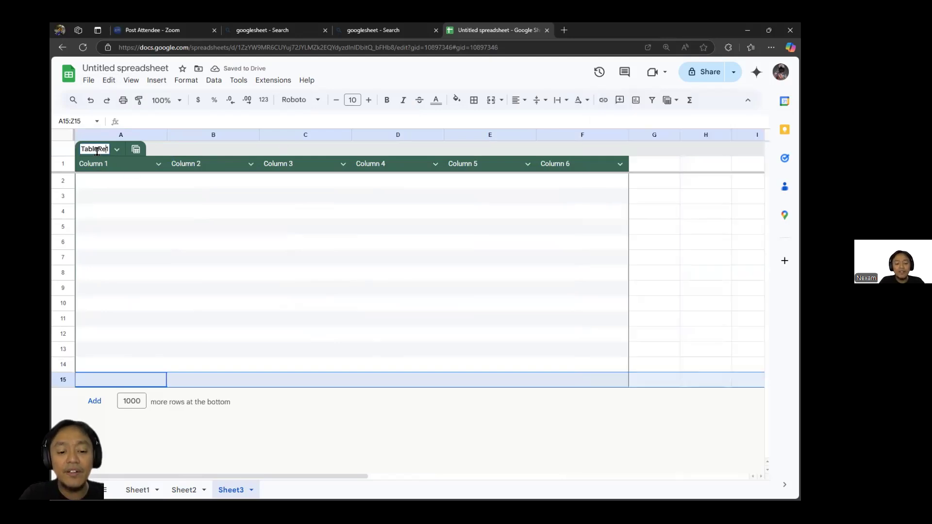
{"action": "key", "text": "BackSpace"}
{"action": "key", "text": "BackSpace"}
{"action": "key", "text": "BackSpace"}
{"action": "key", "text": "BackSpace"}
{"action": "key", "text": "BackSpace"}
{"action": "key", "text": "BackSpace"}
{"action": "key", "text": "BackSpace"}
{"action": "key", "text": "BackSpace"}
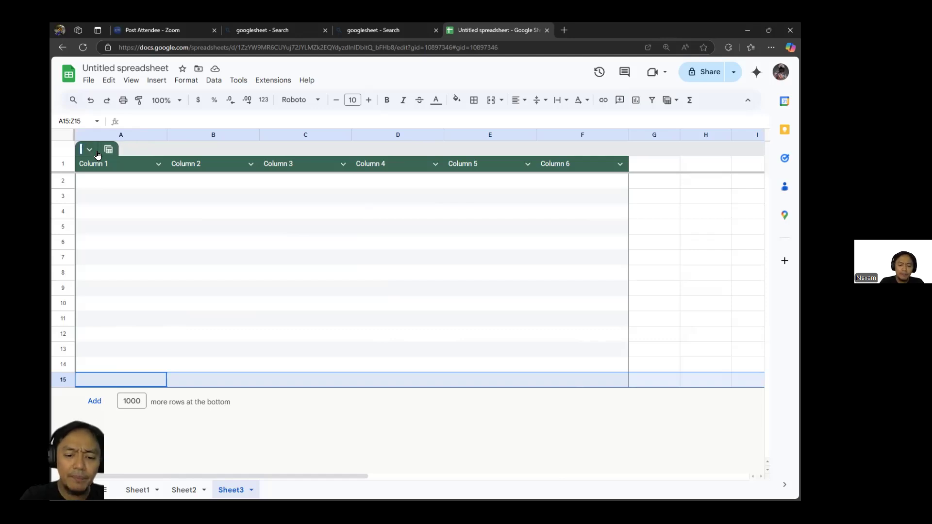
{"action": "type", "text": "Ref_T"}
{"action": "left_click", "coordinate": [103, 182]}
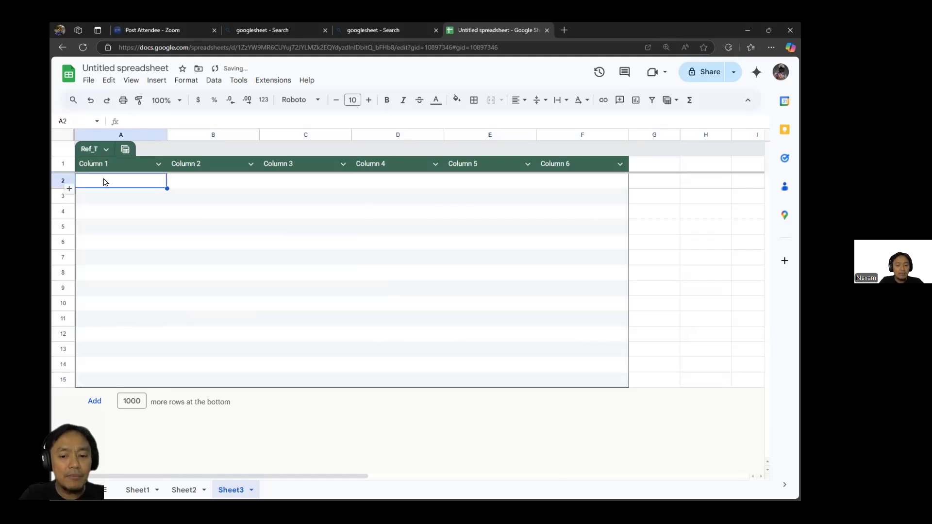
Step: Enter Jan in A2 of the Ref_T table and extend the month series down to Dec in A13
{"action": "type", "text": "Jan"}
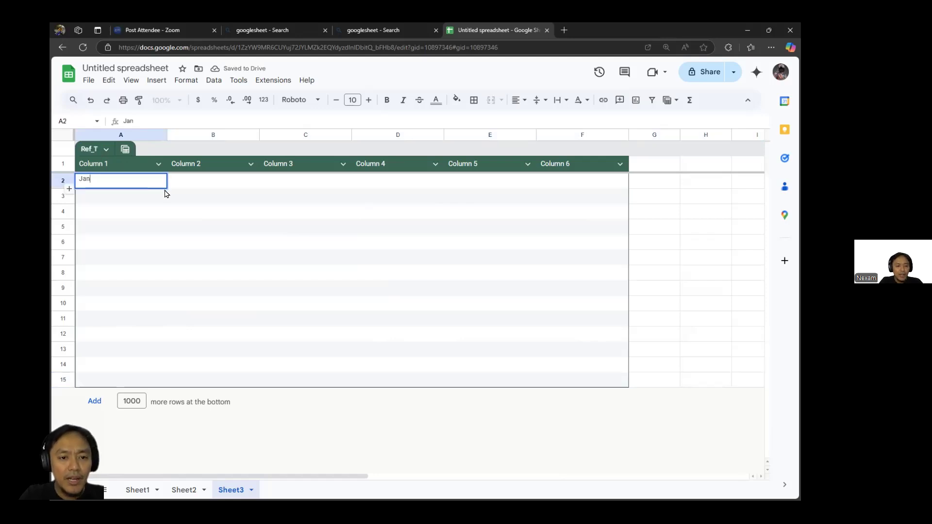
{"action": "key", "text": "Return"}
{"action": "left_click", "coordinate": [152, 185]}
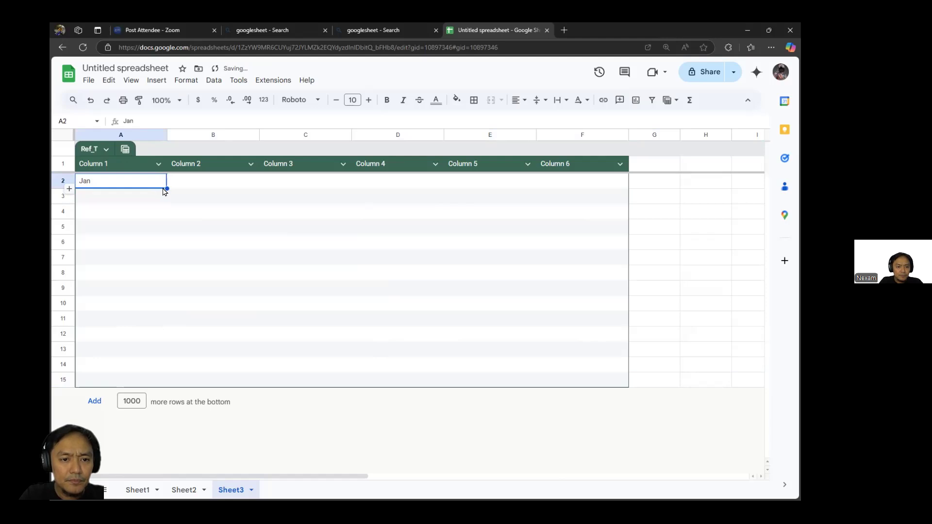
{"action": "left_click_drag", "start_coordinate": [167, 188], "coordinate": [166, 352]}
Step: Delete the empty rows 14 and 15 below Dec in the Ref_T table
{"action": "left_click", "coordinate": [62, 364]}
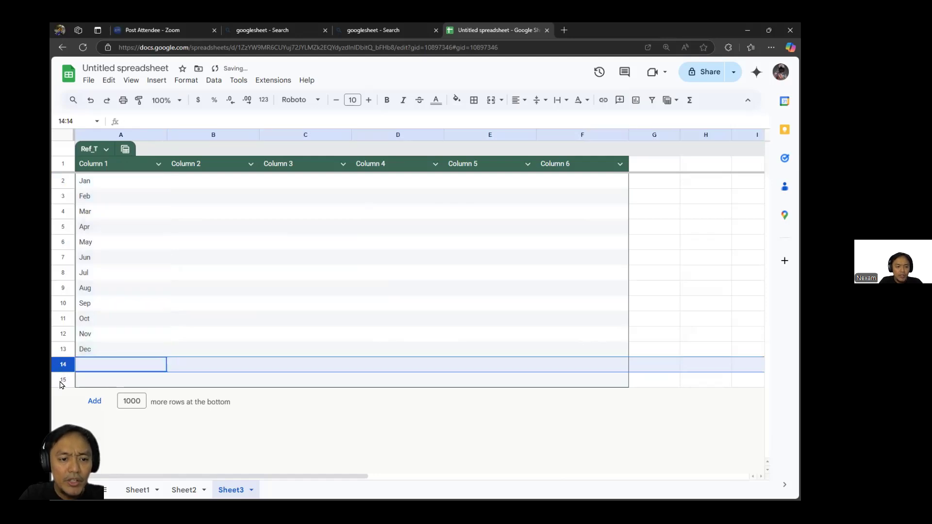
{"action": "left_click", "coordinate": [62, 380], "text": "shift"}
{"action": "right_click", "coordinate": [62, 380]}
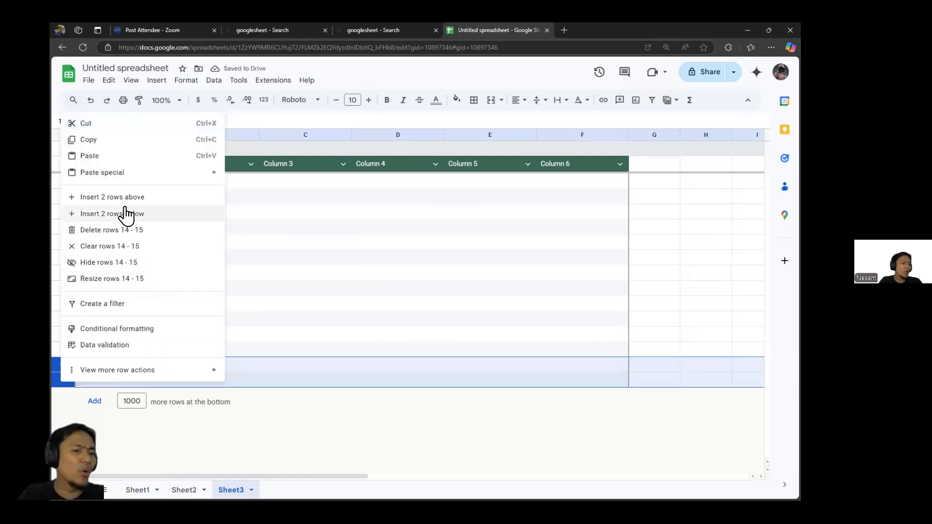
{"action": "left_click", "coordinate": [141, 230]}
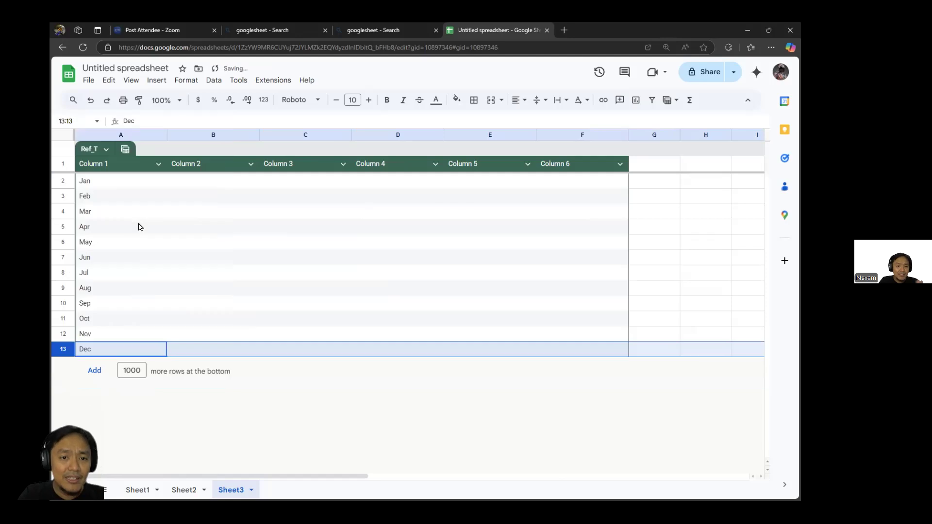
Step: Rename the first two column headers of the Ref_T table as Month and Pic
{"action": "left_click", "coordinate": [175, 181]}
{"action": "left_click", "coordinate": [102, 161]}
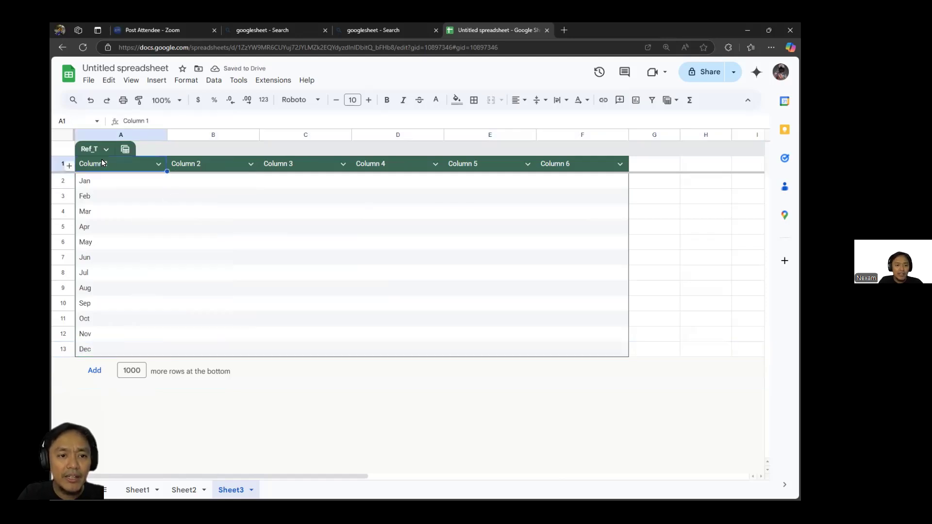
{"action": "type", "text": "Month"}
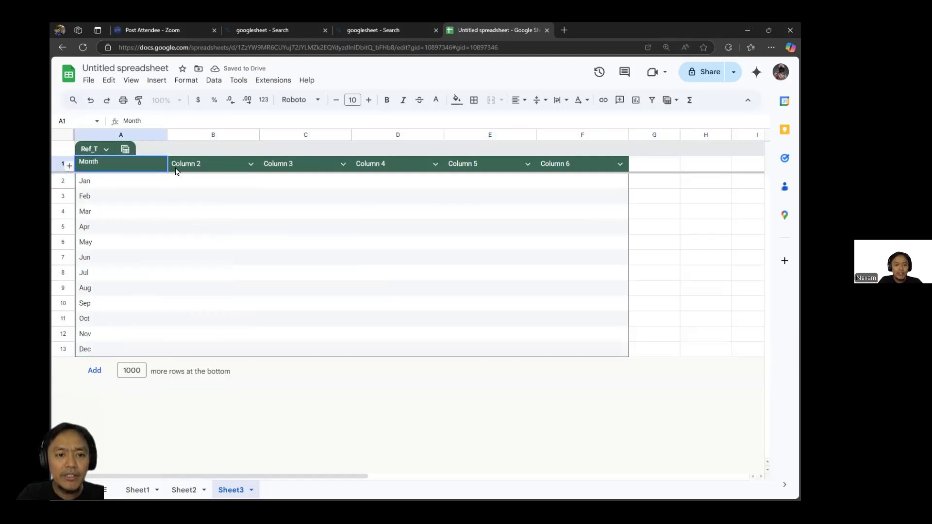
{"action": "left_click", "coordinate": [197, 163]}
{"action": "type", "text": "Pic"}
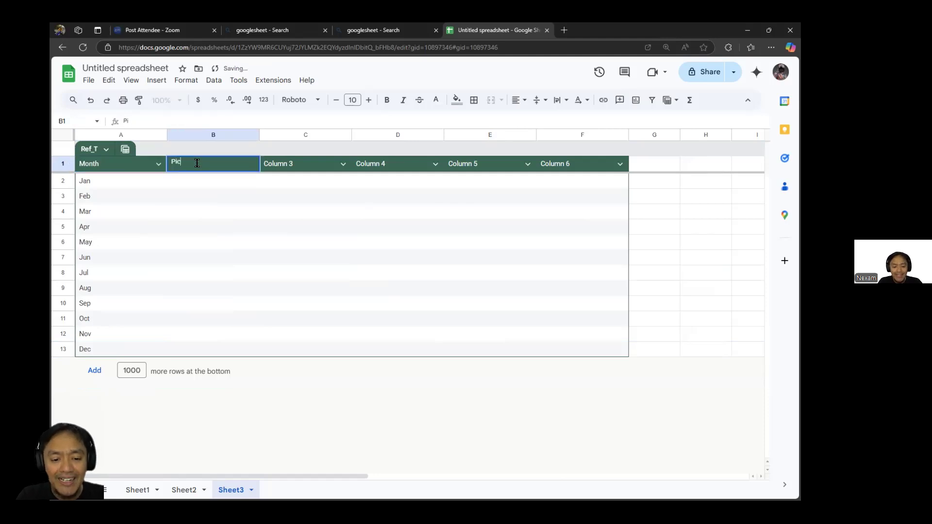
Step: Delete the unused columns C to F of the Ref_T table
{"action": "left_click", "coordinate": [306, 135]}
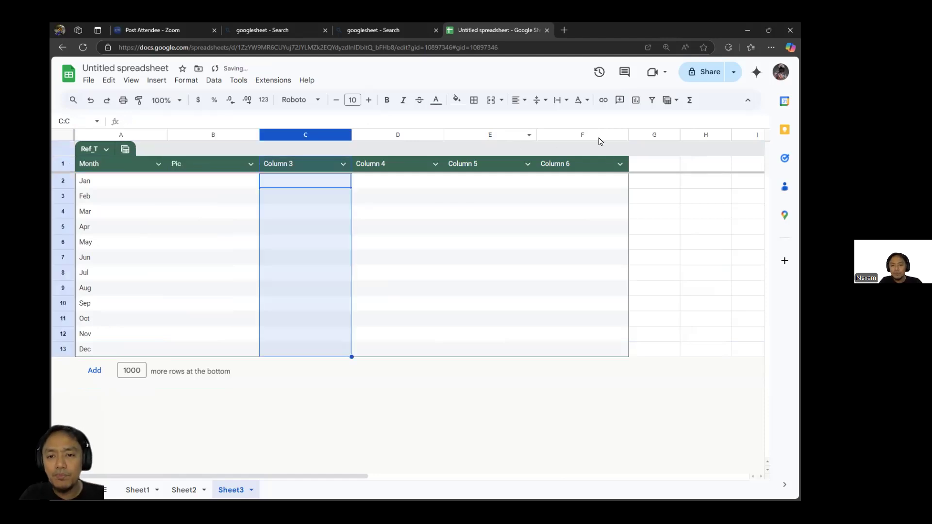
{"action": "left_click", "coordinate": [599, 140], "text": "shift"}
{"action": "right_click", "coordinate": [599, 140]}
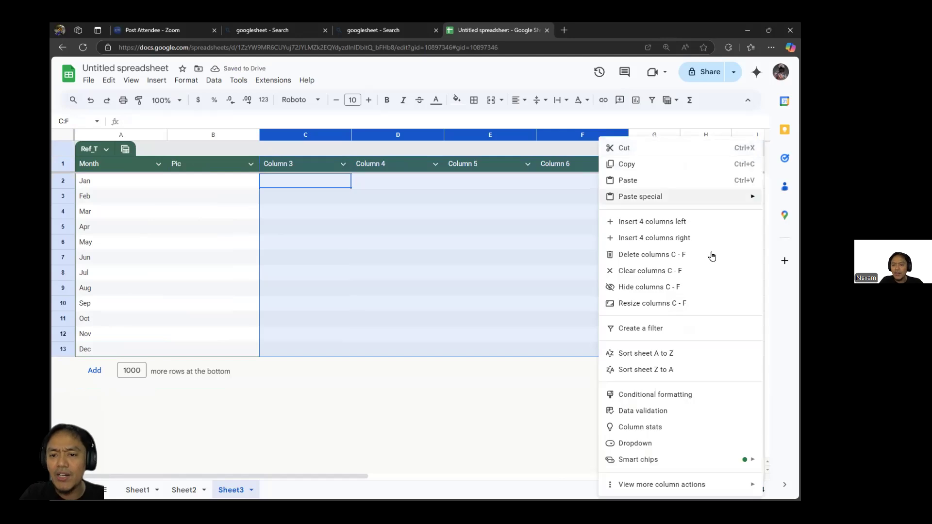
{"action": "left_click", "coordinate": [651, 258]}
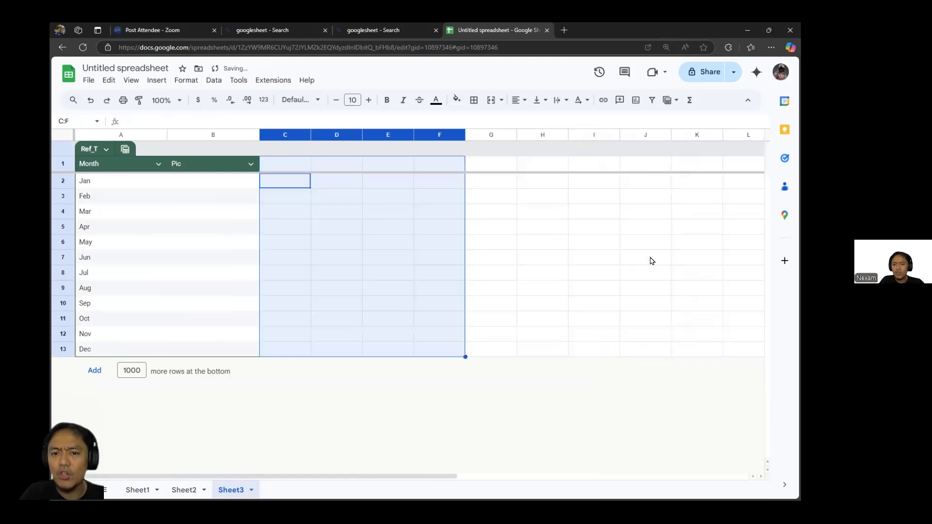
Step: Enter the Pic names for Jan, Feb and Mar in B2 to B4 of the Ref_T table
{"action": "left_click", "coordinate": [217, 182]}
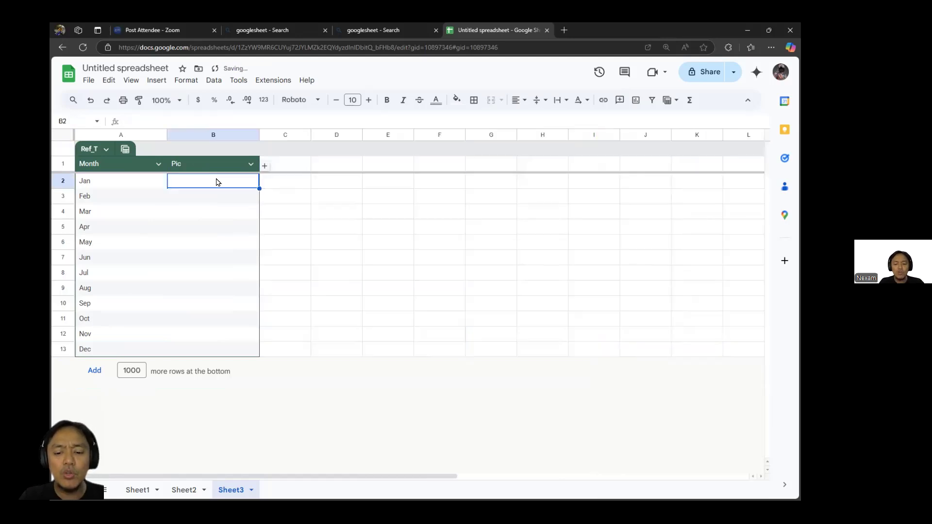
{"action": "type", "text": "Jane"}
{"action": "key", "text": "Return"}
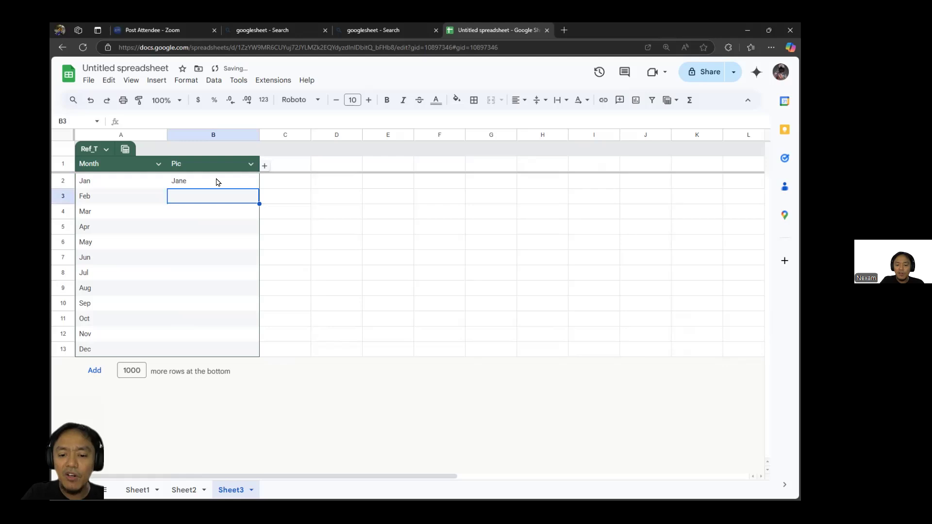
{"action": "type", "text": "Jone"}
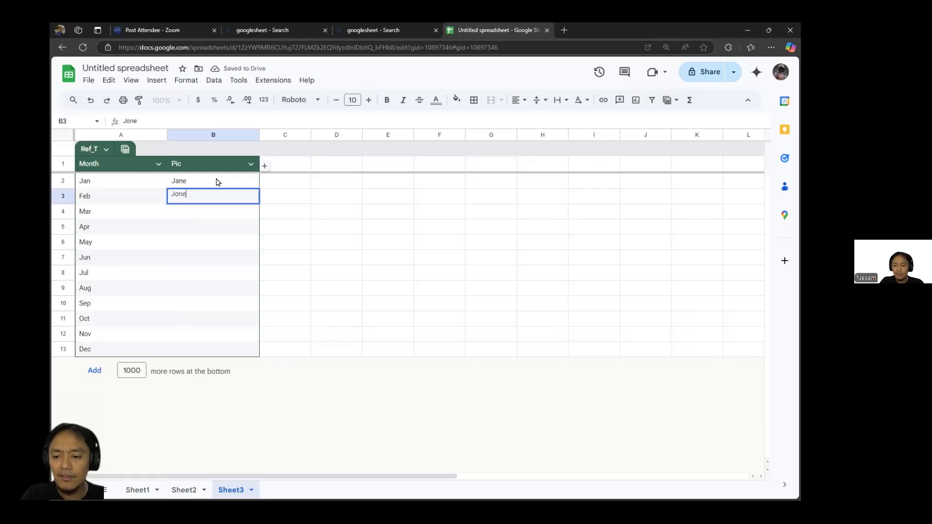
{"action": "key", "text": "BackSpace"}
{"action": "type", "text": "hn"}
{"action": "key", "text": "Return"}
{"action": "type", "text": "Jonny"}
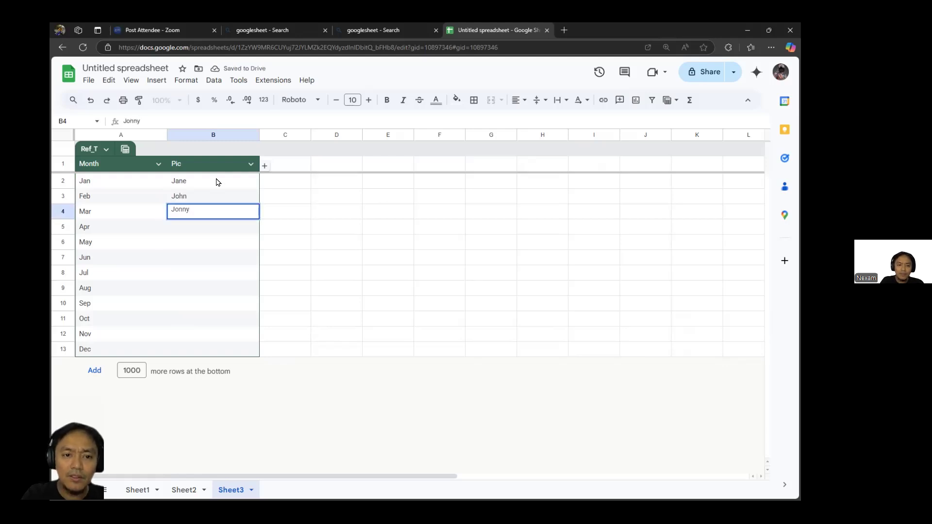
{"action": "key", "text": "Return"}
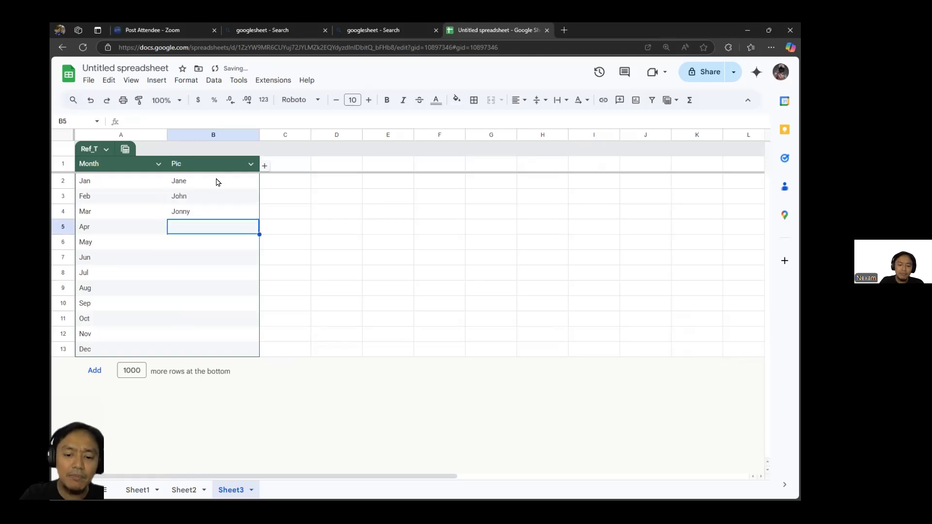
Step: Enter the Pic names for Apr, May and Jun in B5 to B7 of the Ref_T table
{"action": "type", "text": "Yonny"}
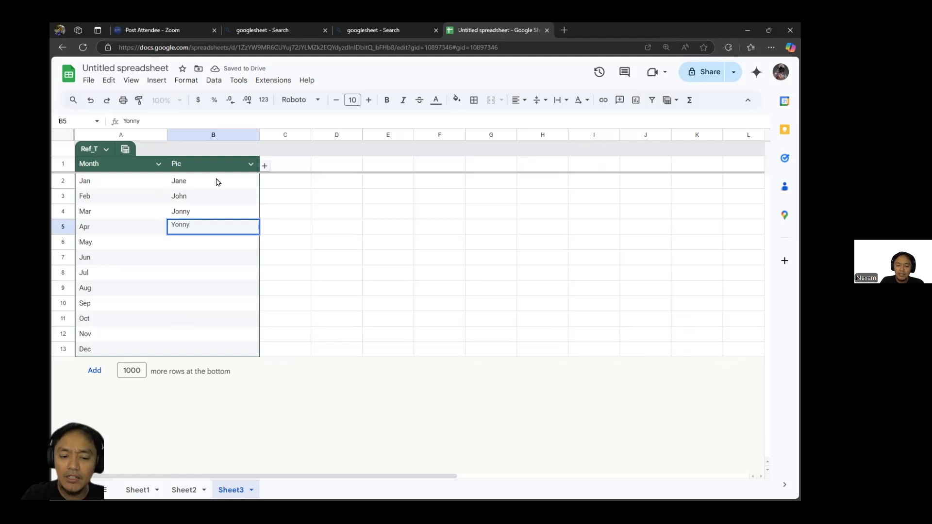
{"action": "key", "text": "Return"}
{"action": "type", "text": "Ad"}
{"action": "key", "text": "Return"}
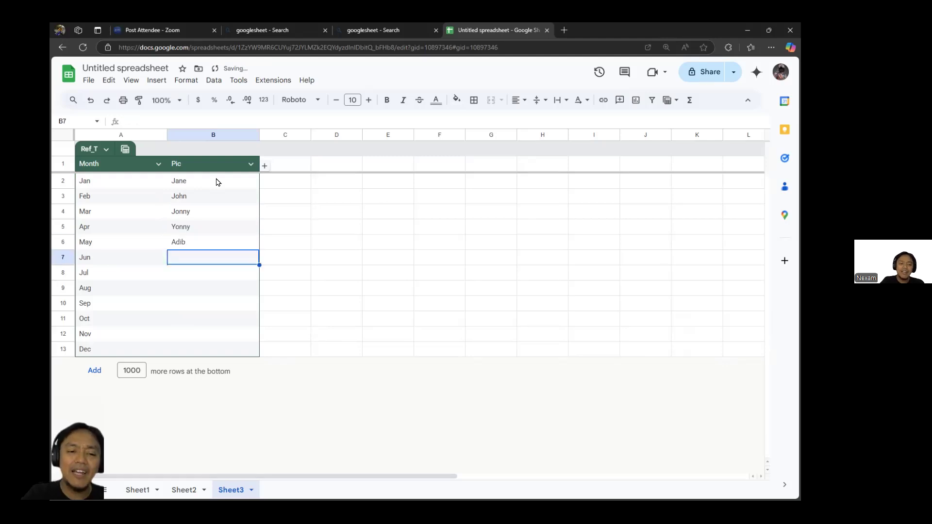
{"action": "type", "text": "Nizam"}
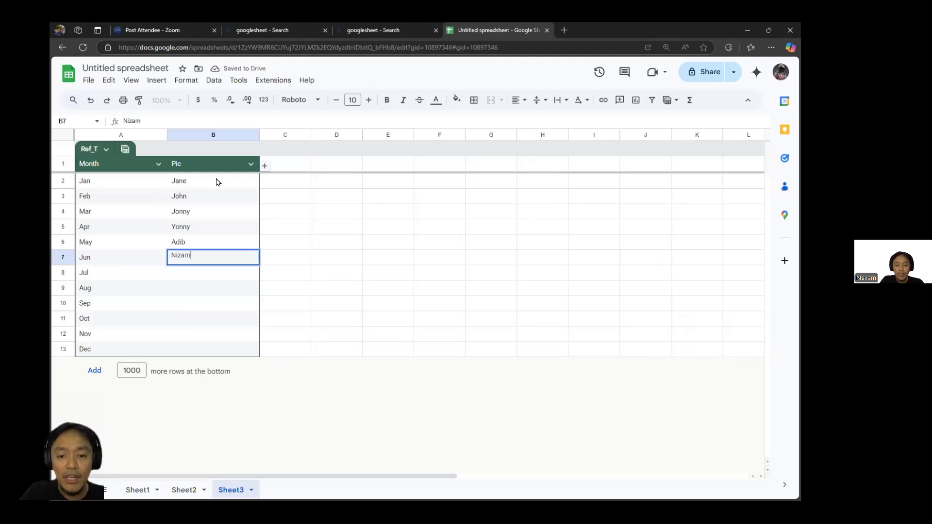
{"action": "key", "text": "Return"}
Step: Enter the Pic names for Jul, Aug and Sep in B8 to B10 of the Ref_T table
{"action": "type", "text": "Fairuz"}
{"action": "key", "text": "Return"}
{"action": "type", "text": "Liy"}
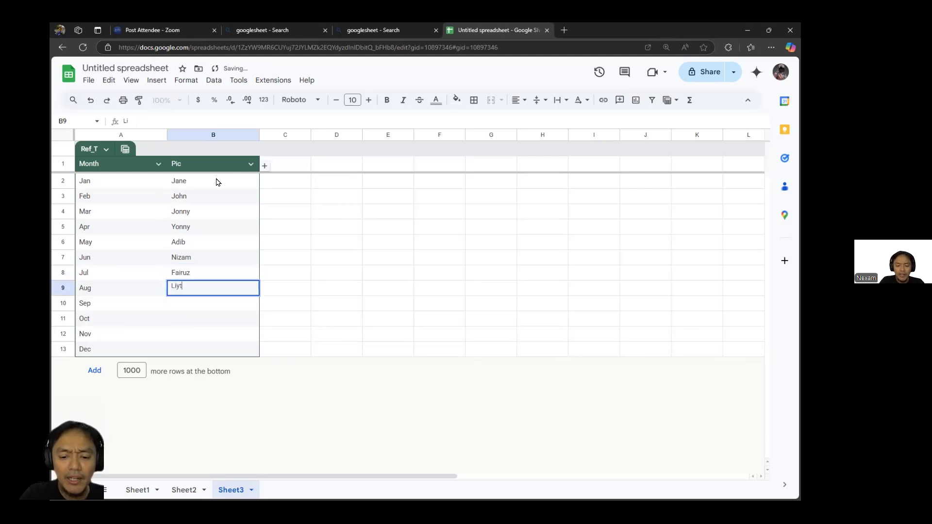
{"action": "type", "text": "ana"}
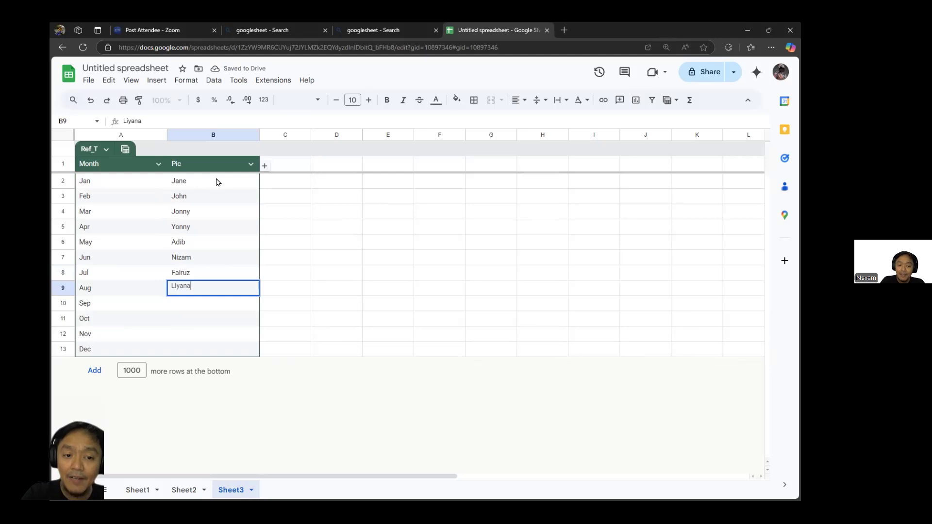
{"action": "key", "text": "Return"}
{"action": "type", "text": "Nafis"}
{"action": "key", "text": "Return"}
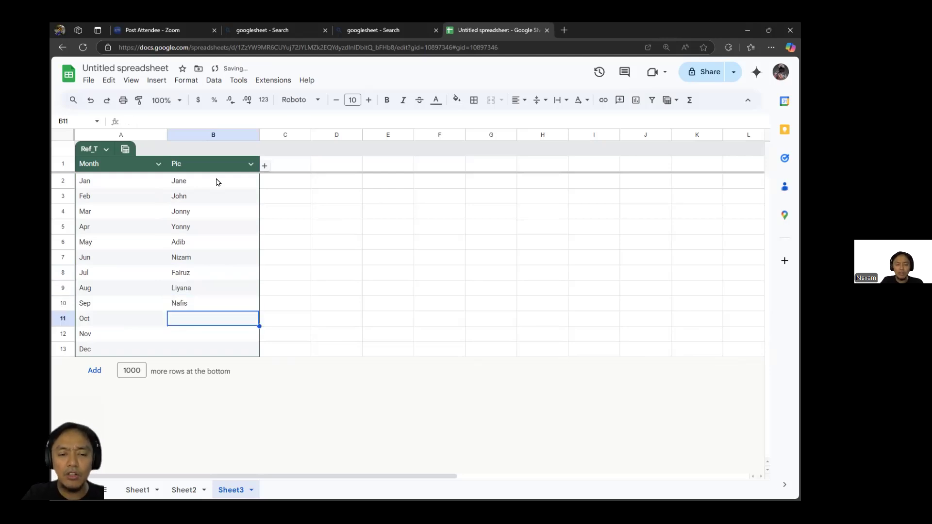
Step: Enter the Pic names for Oct, Nov and Dec in B11 to B13 of the Ref_T table
{"action": "type", "text": "Kassim"}
{"action": "key", "text": "Return"}
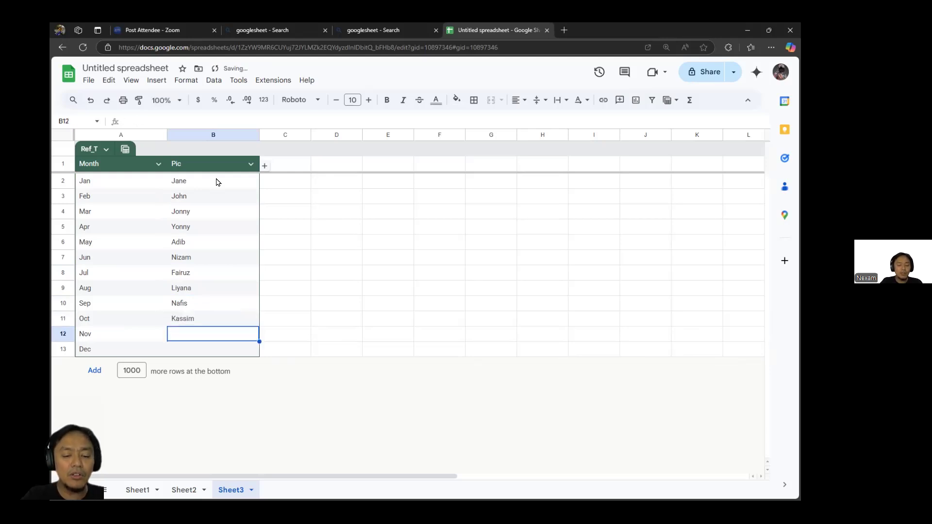
{"action": "type", "text": "Lia"}
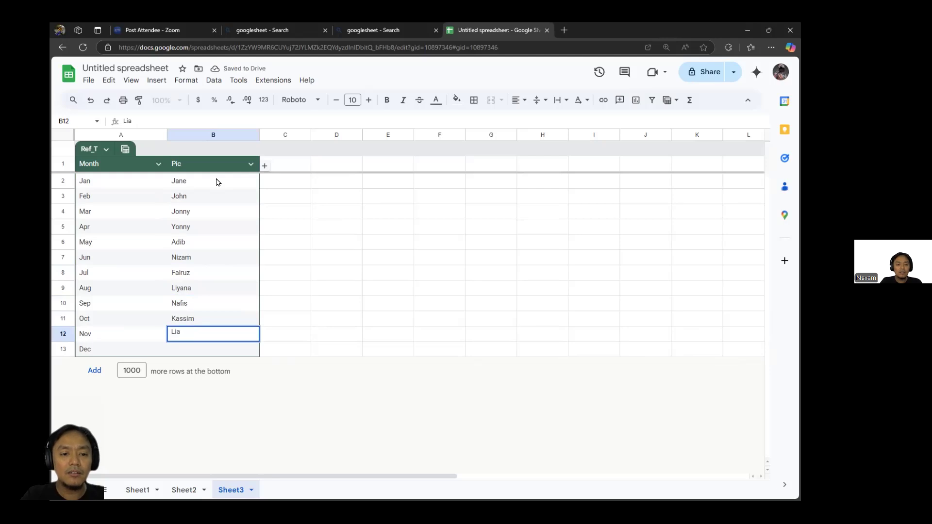
{"action": "key", "text": "Return"}
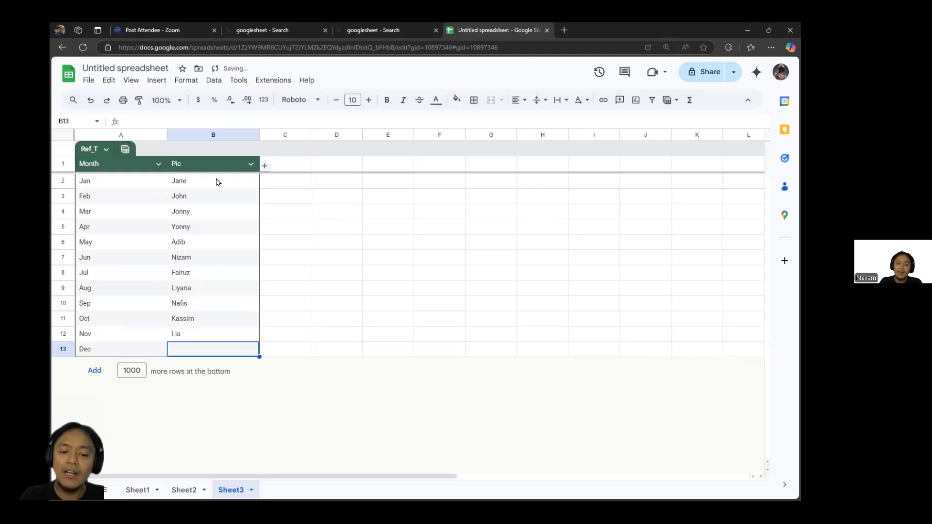
{"action": "type", "text": "Teh"}
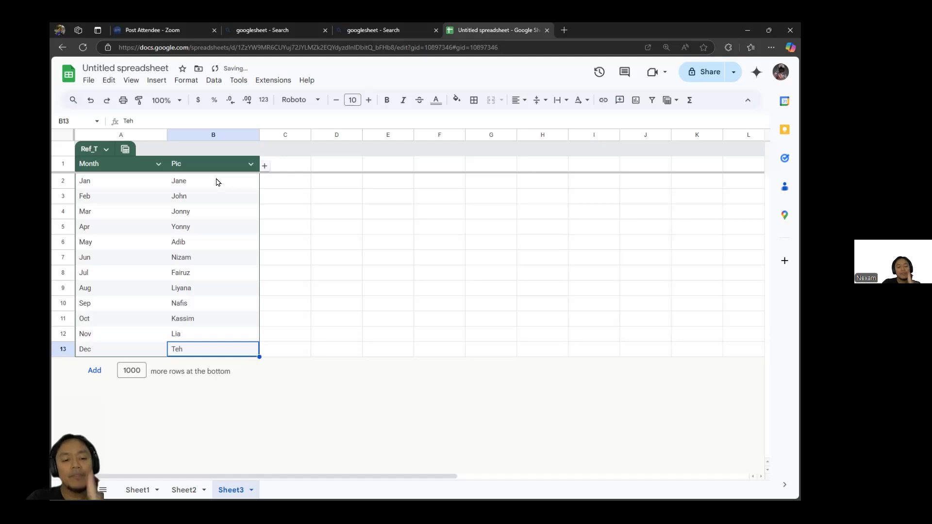
Step: Add a Pic column to the Database table on Sheet2 by entering the header in F1
{"action": "left_click", "coordinate": [184, 489]}
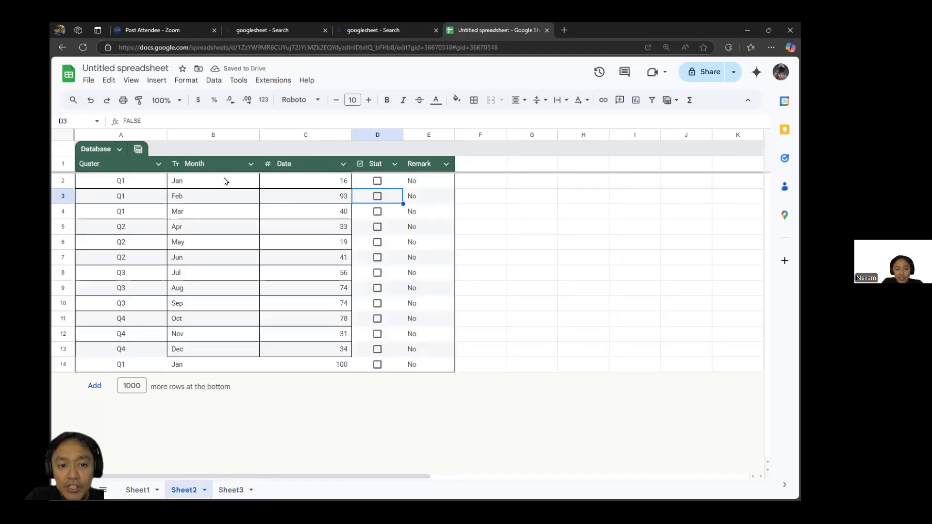
{"action": "left_click", "coordinate": [489, 167]}
{"action": "type", "text": "Pic"}
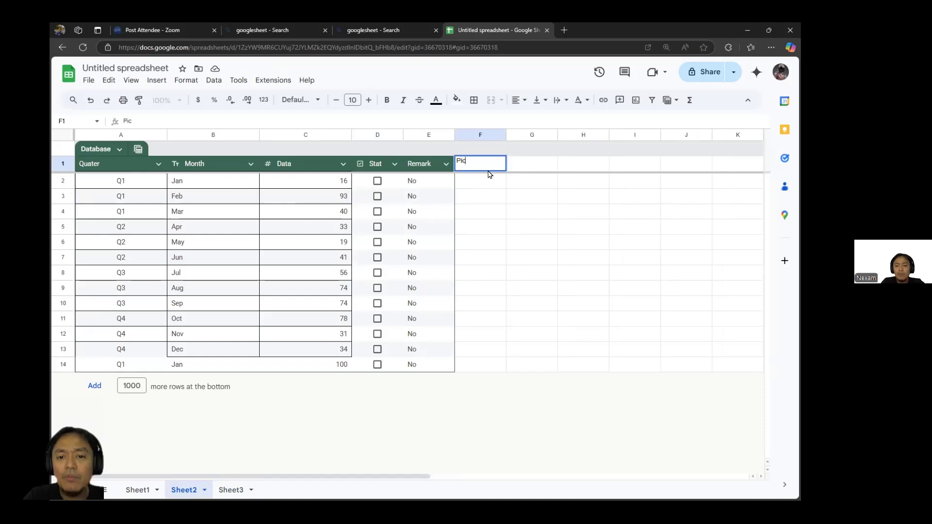
{"action": "key", "text": "Return"}
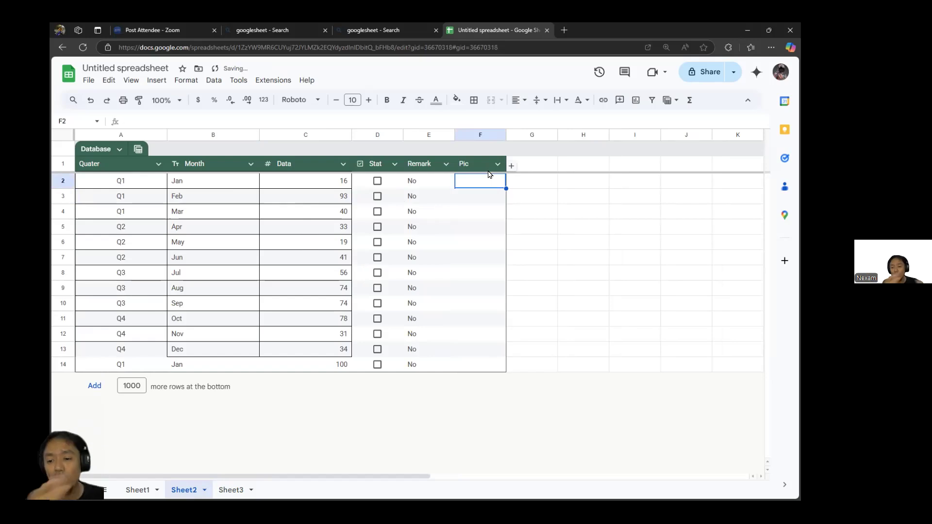
Step: Begin a VLOOKUP formula in F2 with B2 as the search key, Ref_T as the range and 2 as the index
{"action": "type", "text": "=vl"}
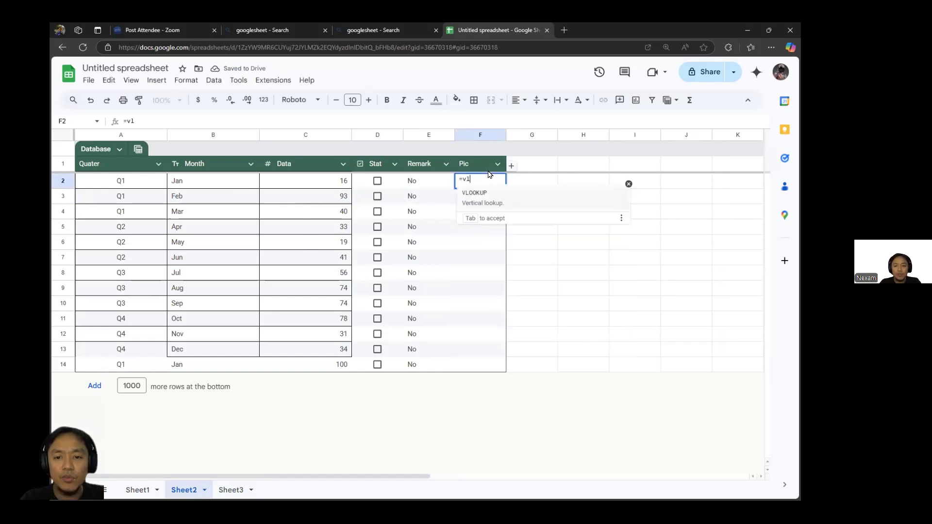
{"action": "left_click", "coordinate": [217, 185]}
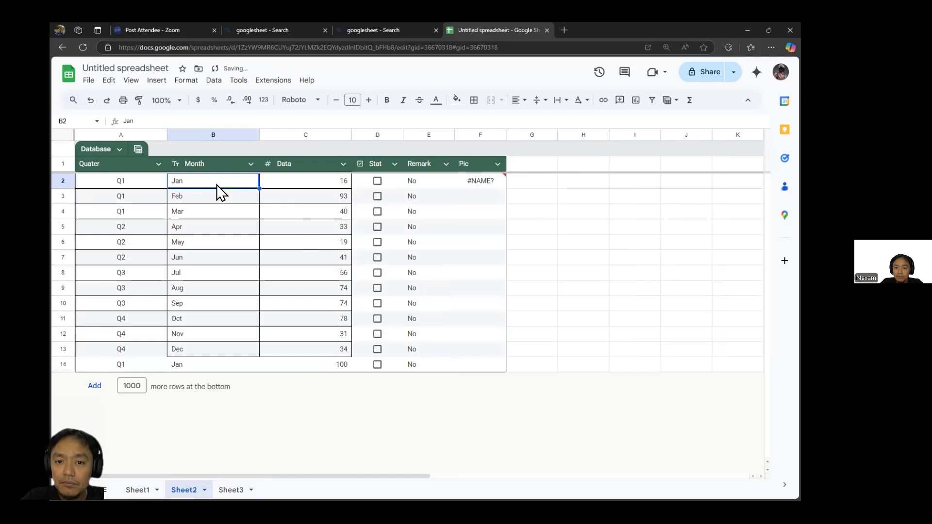
{"action": "double_click", "coordinate": [474, 181]}
{"action": "key", "text": "BackSpace"}
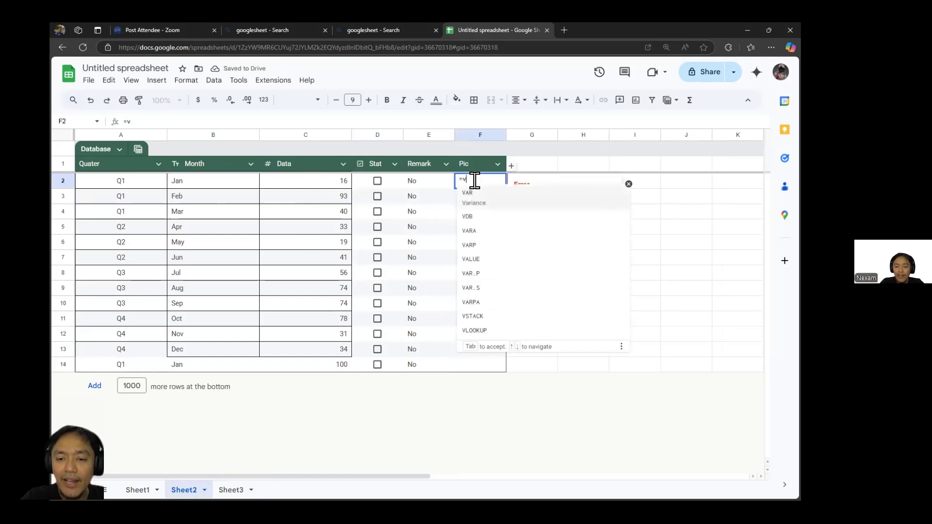
{"action": "type", "text": "l"}
{"action": "key", "text": "Tab"}
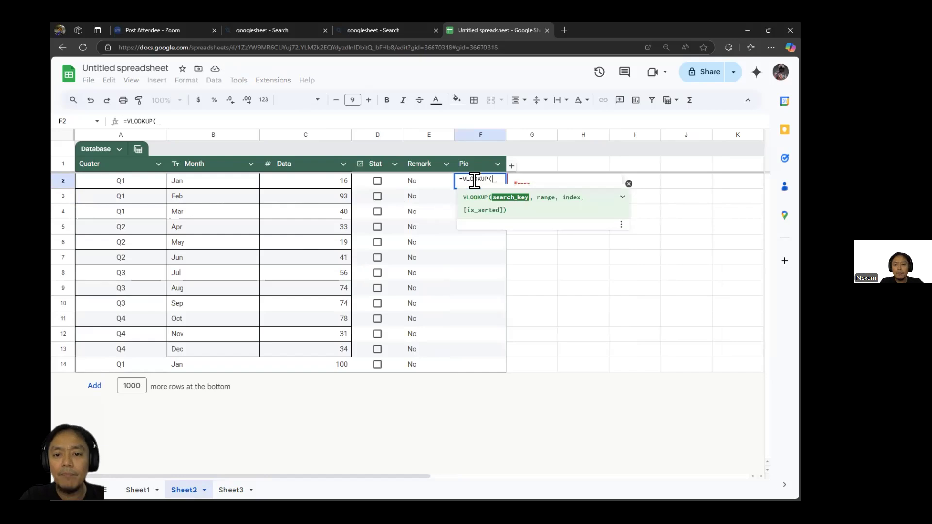
{"action": "left_click", "coordinate": [230, 179]}
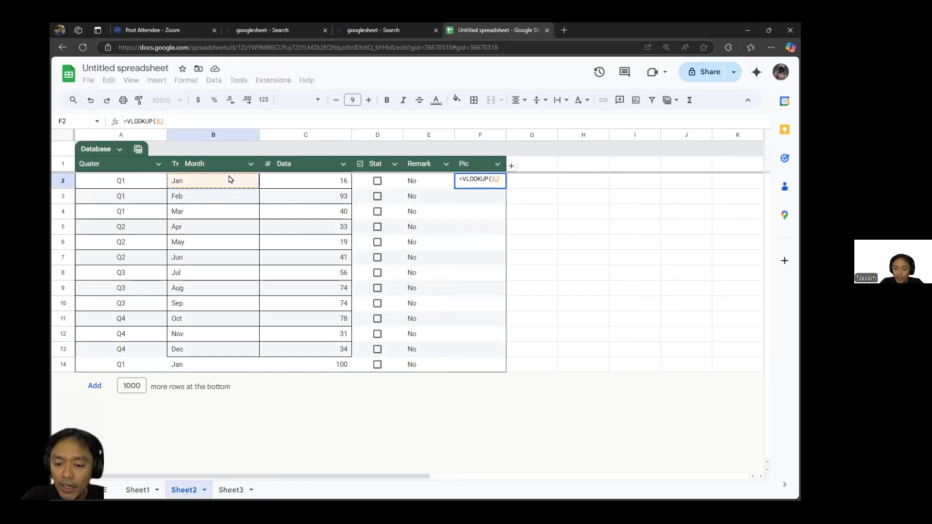
{"action": "type", "text": ","}
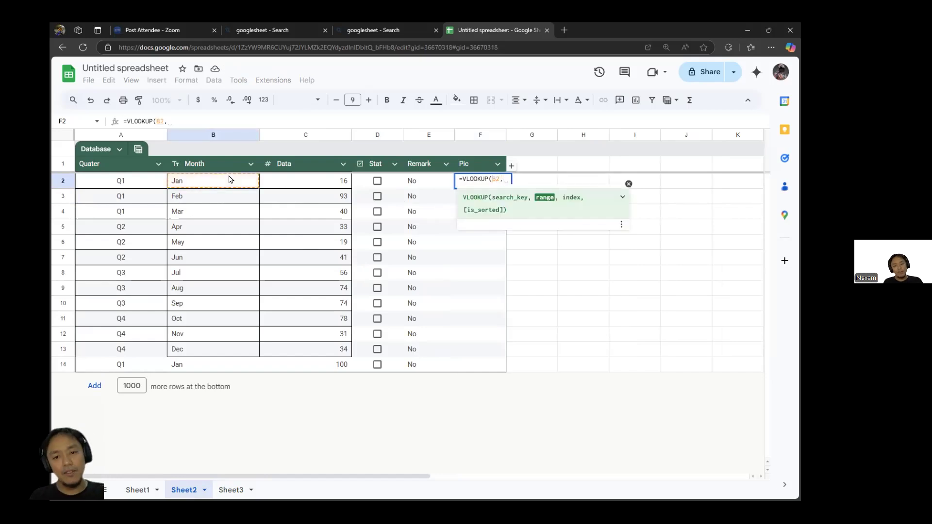
{"action": "type", "text": "re"}
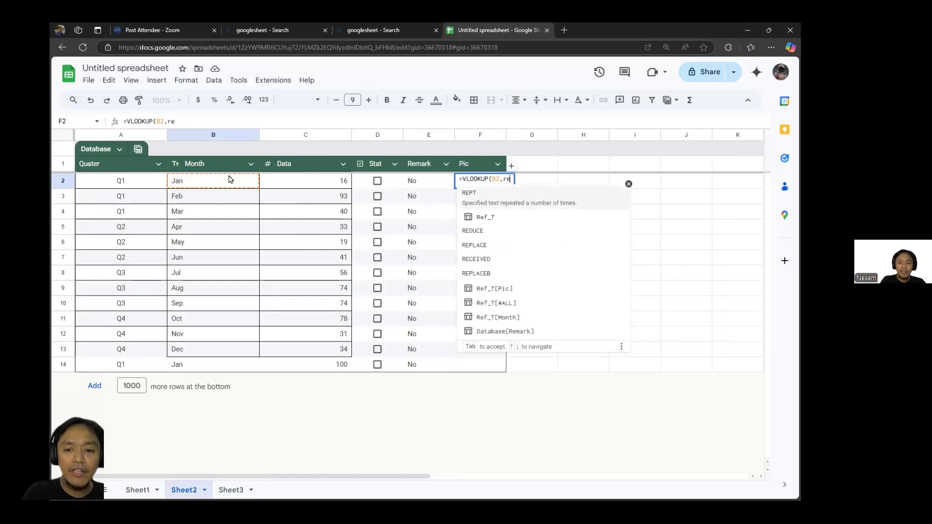
{"action": "key", "text": "Down"}
{"action": "key", "text": "Tab"}
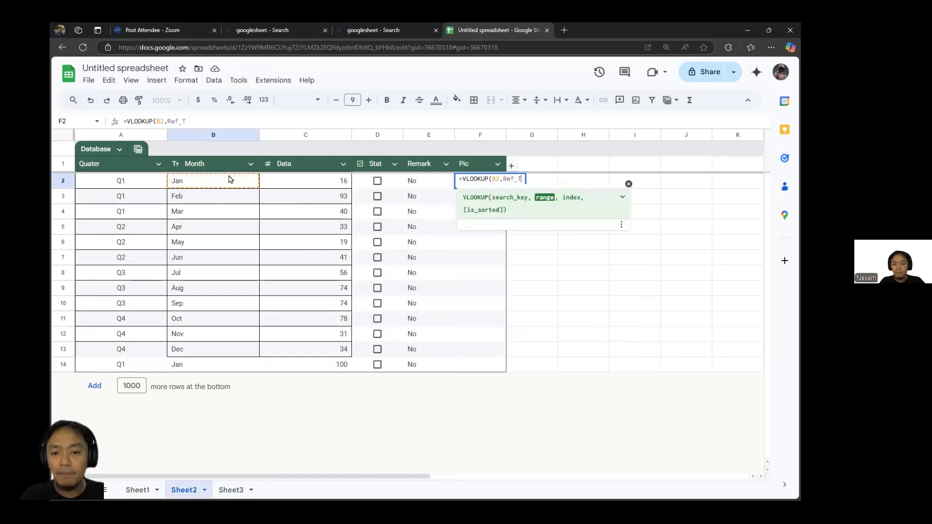
{"action": "type", "text": ",2,"}
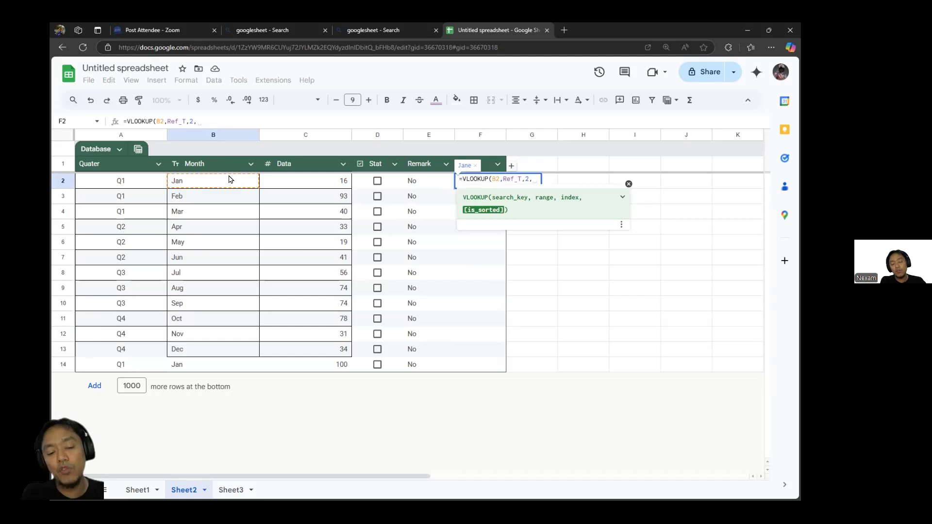
{"action": "type", "text": "flase"}
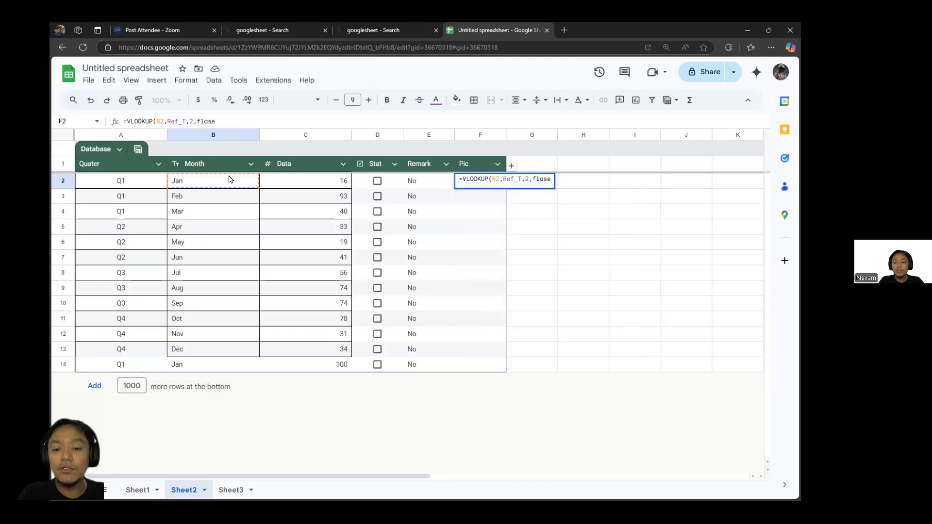
{"action": "key", "text": "BackSpace"}
{"action": "key", "text": "BackSpace"}
{"action": "key", "text": "BackSpace"}
{"action": "key", "text": "BackSpace"}
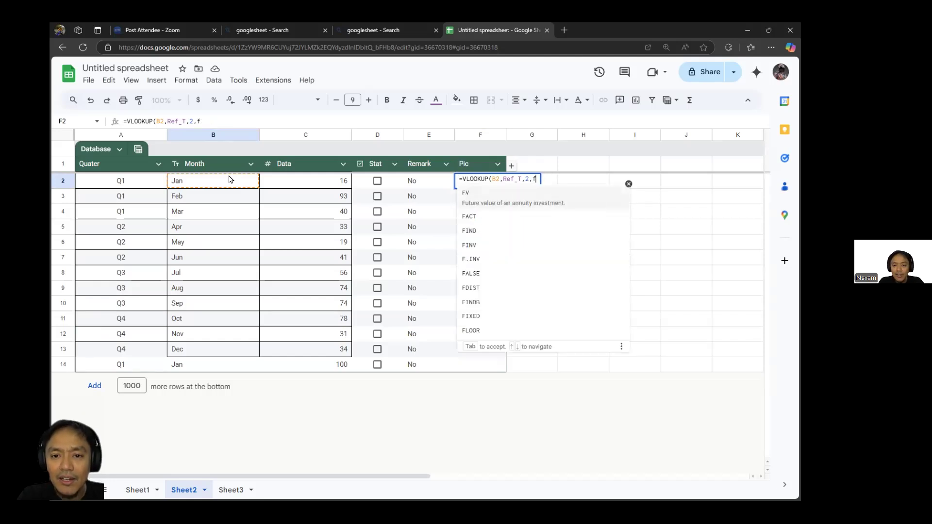
{"action": "type", "text": "alse"}
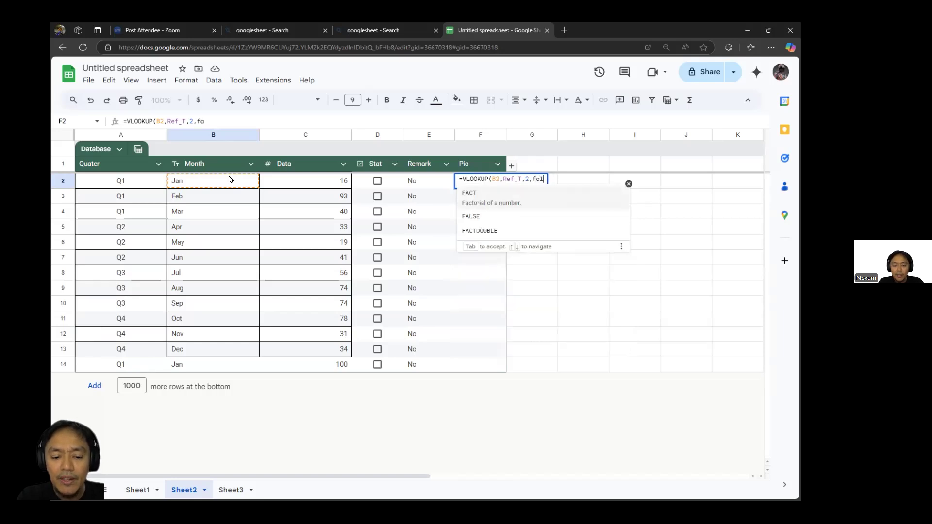
{"action": "key", "text": "BackSpace"}
{"action": "key", "text": "BackSpace"}
{"action": "key", "text": "BackSpace"}
{"action": "key", "text": "BackSpace"}
{"action": "key", "text": "BackSpace"}
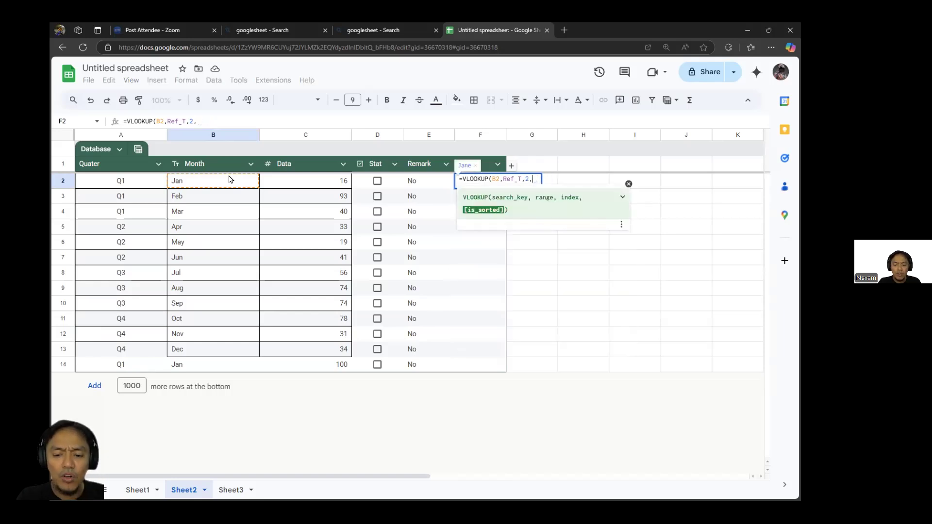
Step: Complete the F2 formula as =VLOOKUP(B2,Ref_T,2,0) and accept the suggested autofill for the rest of the Pic column
{"action": "type", "text": "0)"}
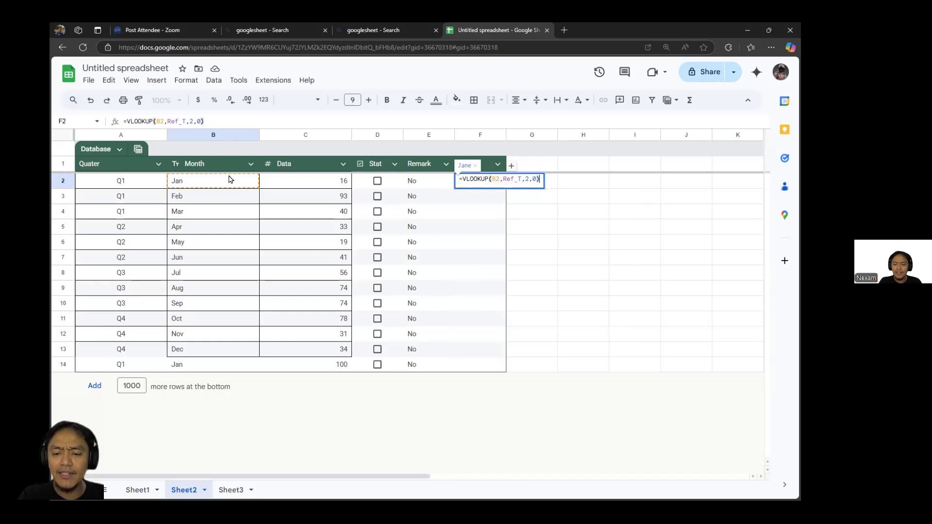
{"action": "key", "text": "Return"}
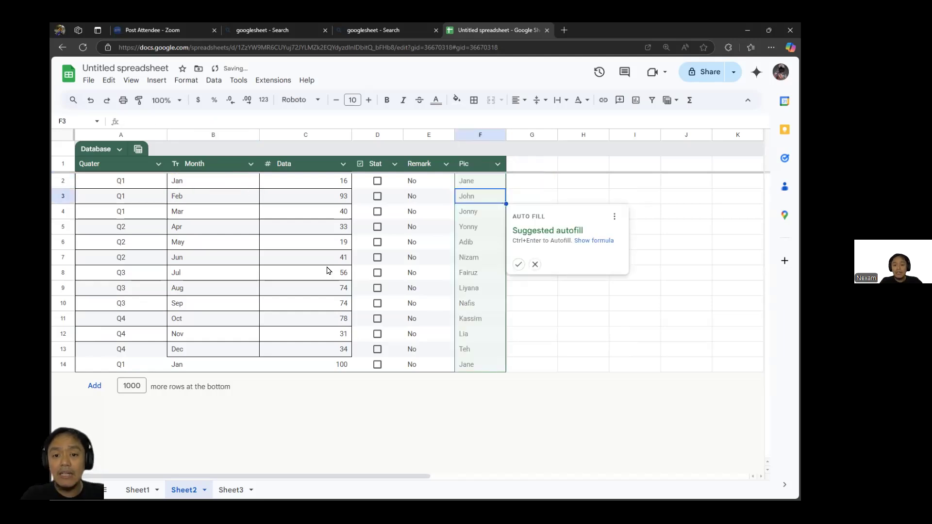
{"action": "left_click", "coordinate": [519, 264]}
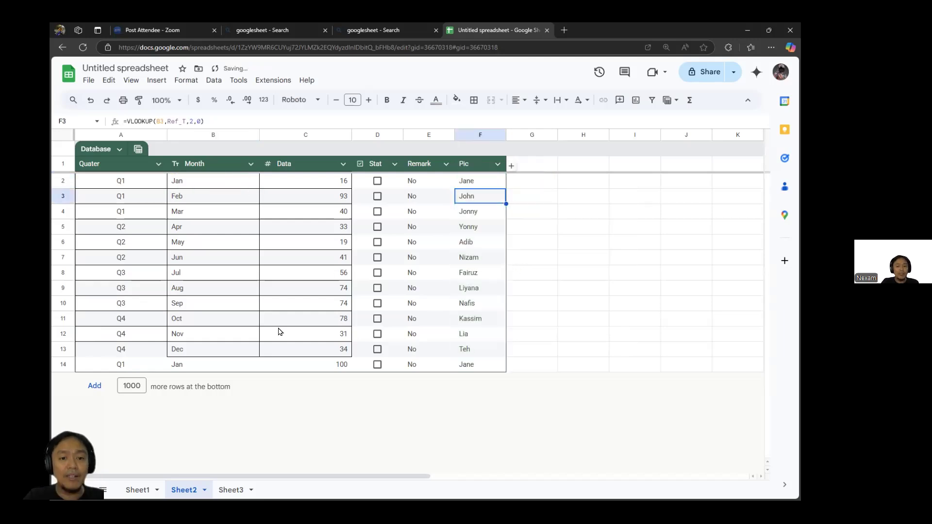
Step: Insert one row below row 14 of the Database table on Sheet2
{"action": "left_click", "coordinate": [64, 365]}
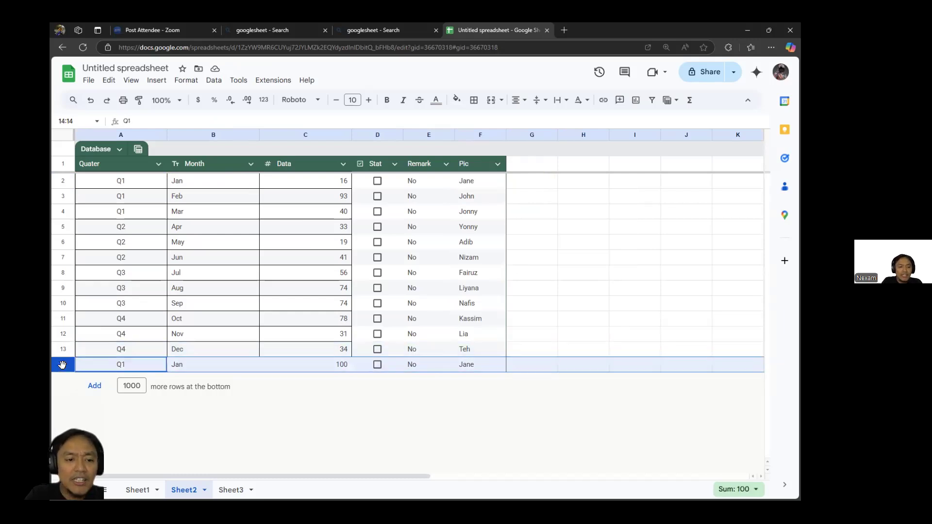
{"action": "right_click", "coordinate": [64, 364]}
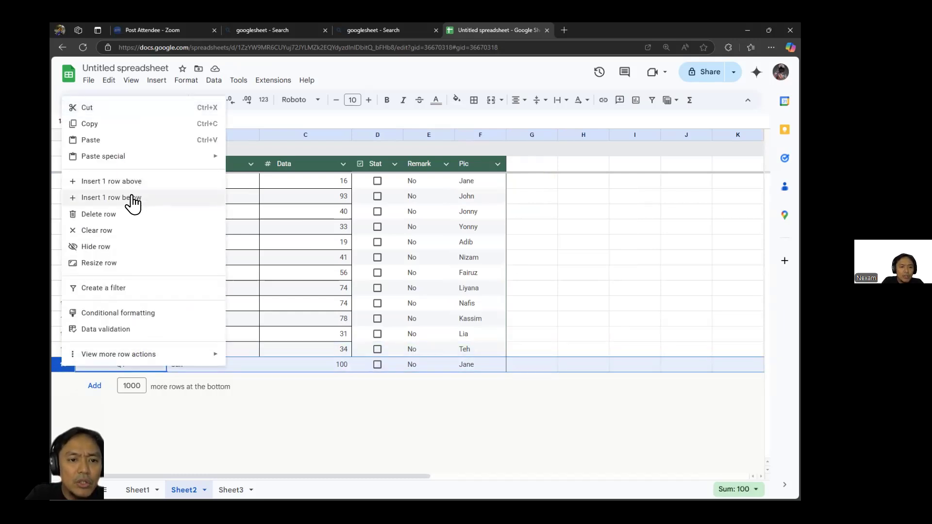
{"action": "left_click", "coordinate": [140, 198]}
{"action": "left_click", "coordinate": [110, 384]}
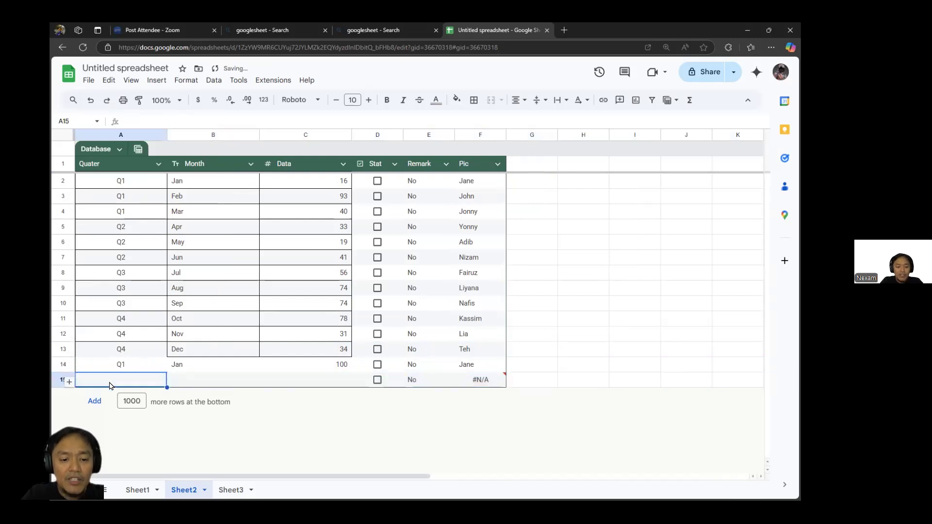
Step: Enter Q3, Mar and 23 in the Quater, Month and Data columns of row 15
{"action": "type", "text": "Q3"}
{"action": "key", "text": "Tab"}
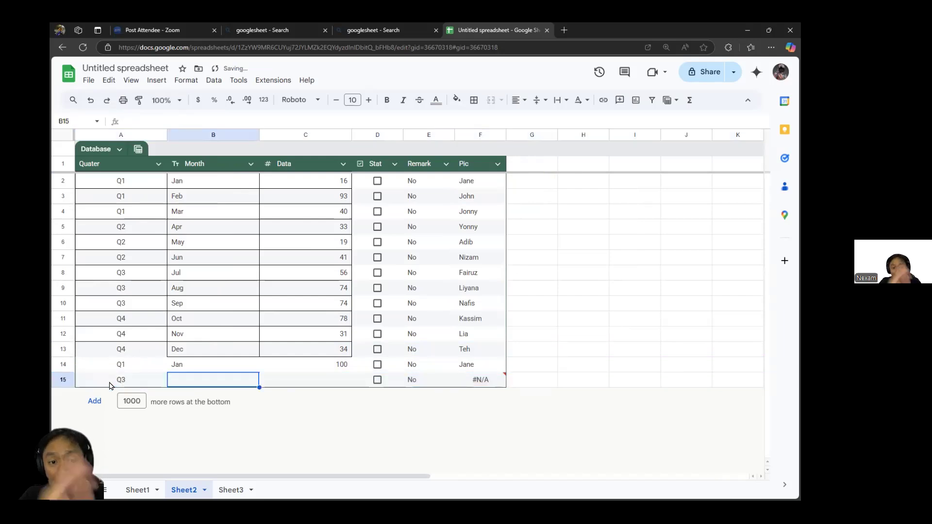
{"action": "type", "text": "Mar"}
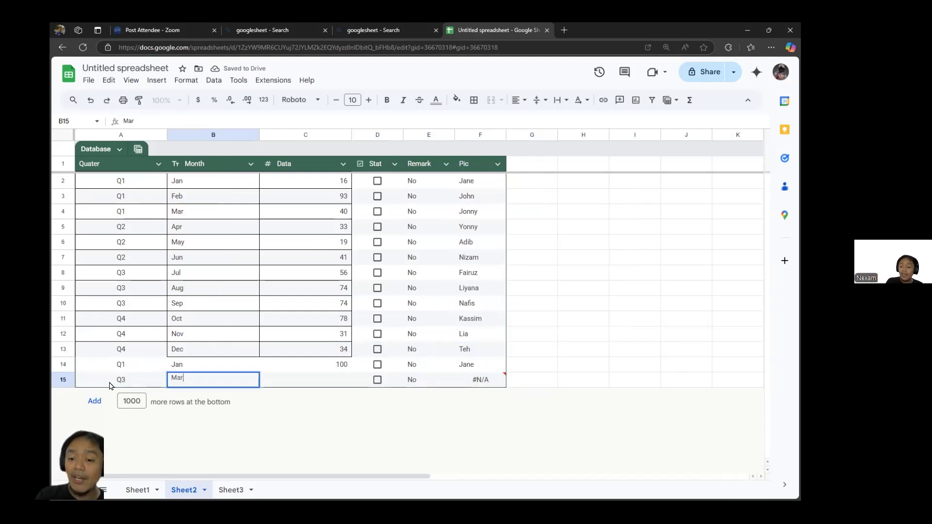
{"action": "key", "text": "Return"}
{"action": "key", "text": "Tab"}
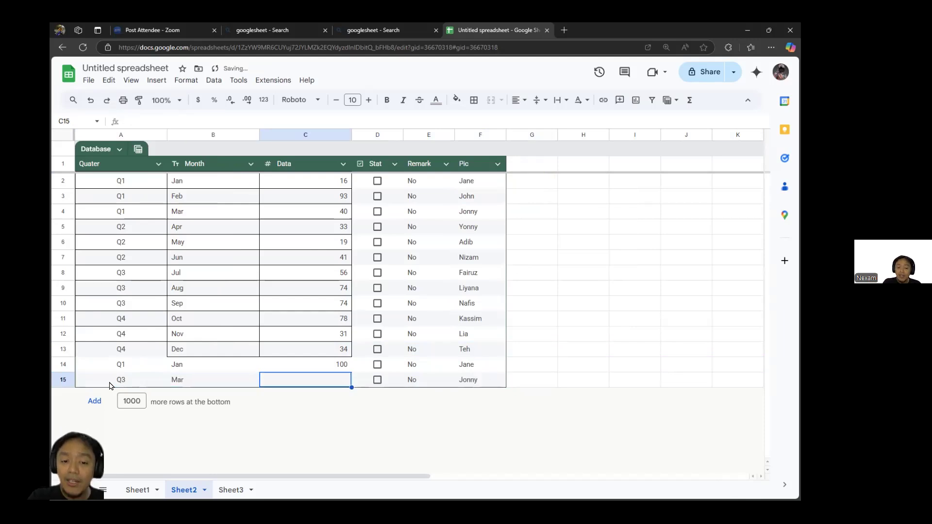
{"action": "type", "text": "23"}
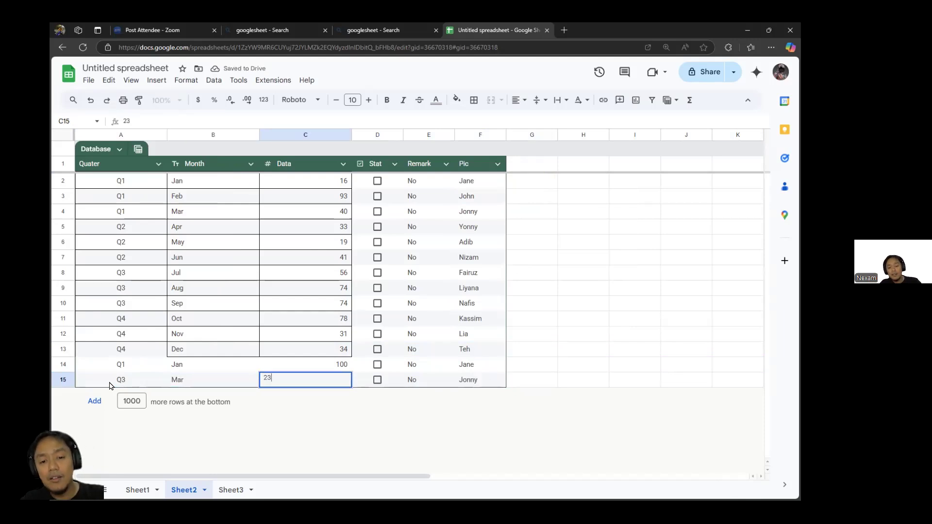
Step: Check the Stat boxes for Jun and Jul in the Database table
{"action": "left_click", "coordinate": [377, 257]}
{"action": "left_click", "coordinate": [378, 273]}
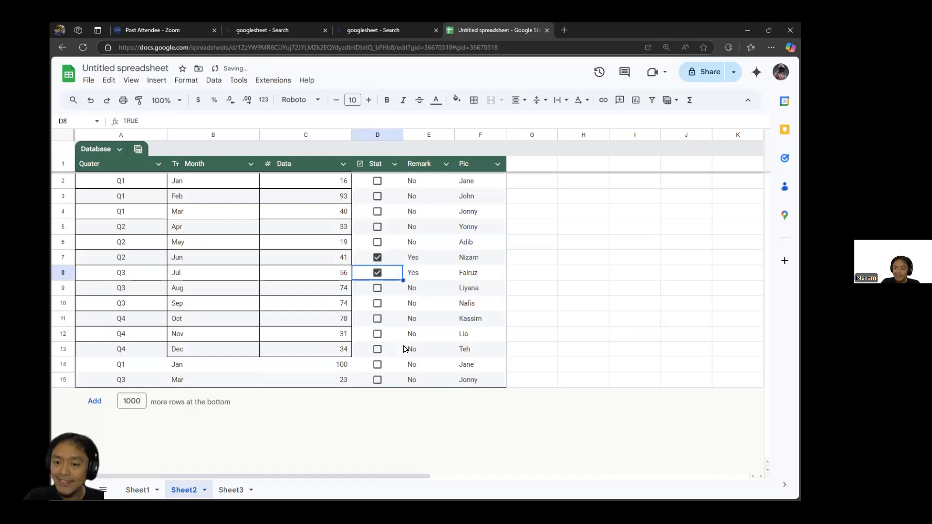
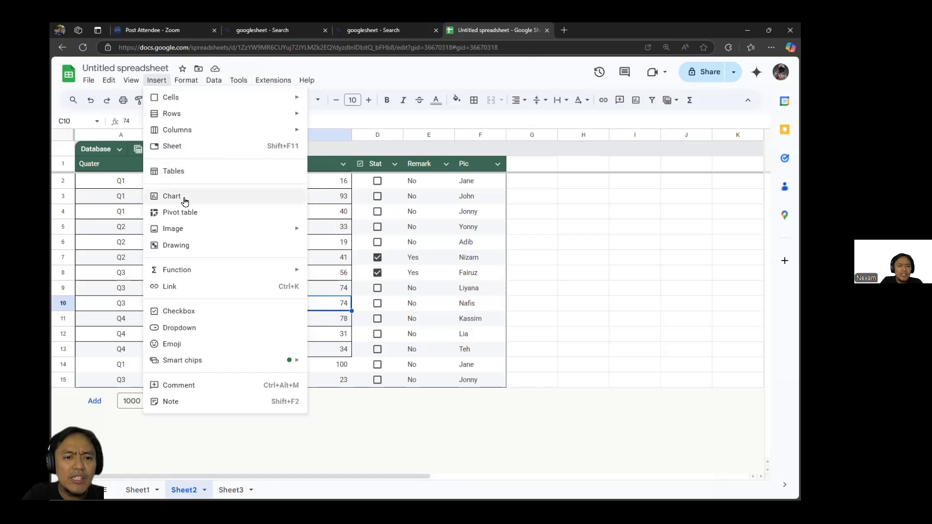
Step: Insert a chart of the Database table's Data by Month on Sheet2 and delete it
{"action": "left_click", "coordinate": [185, 200]}
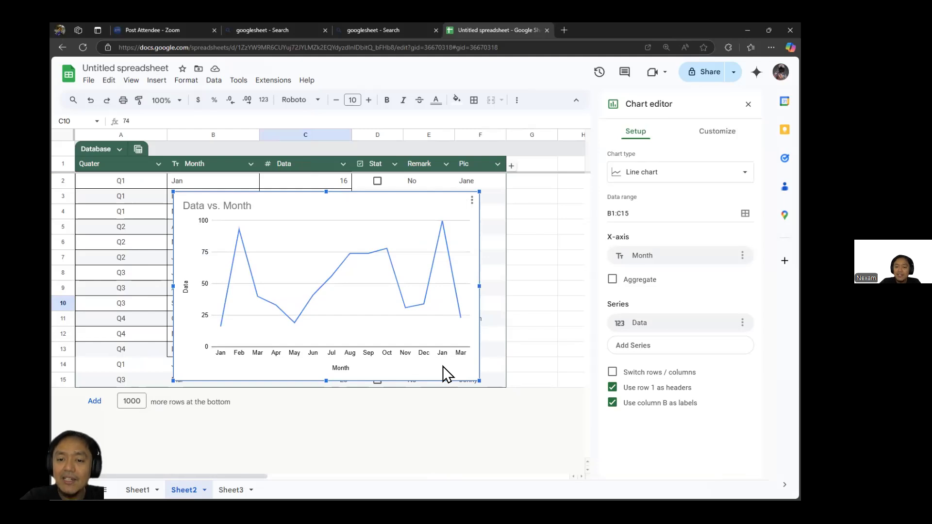
{"action": "key", "text": "Delete"}
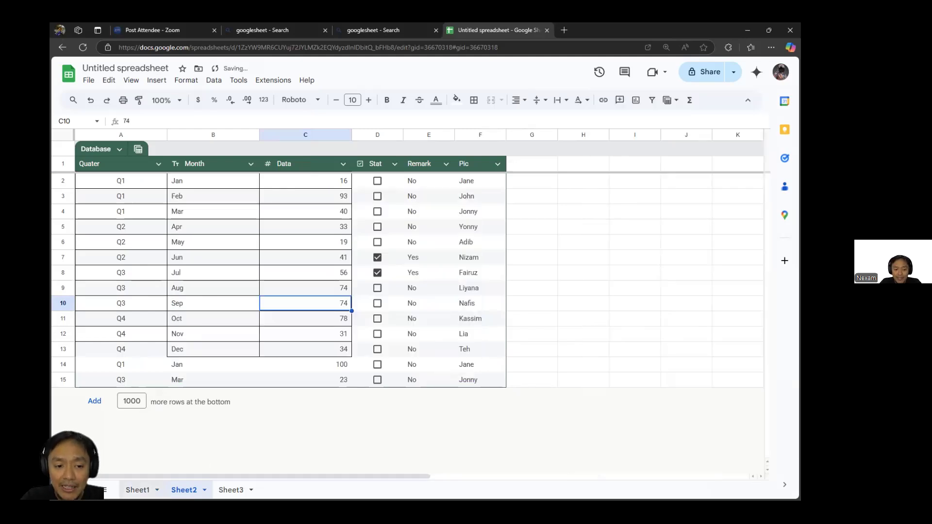
Step: Insert a column chart of the Quarter and Data range B2:C6 on Sheet1 and place it below the source cells
{"action": "left_click", "coordinate": [139, 489]}
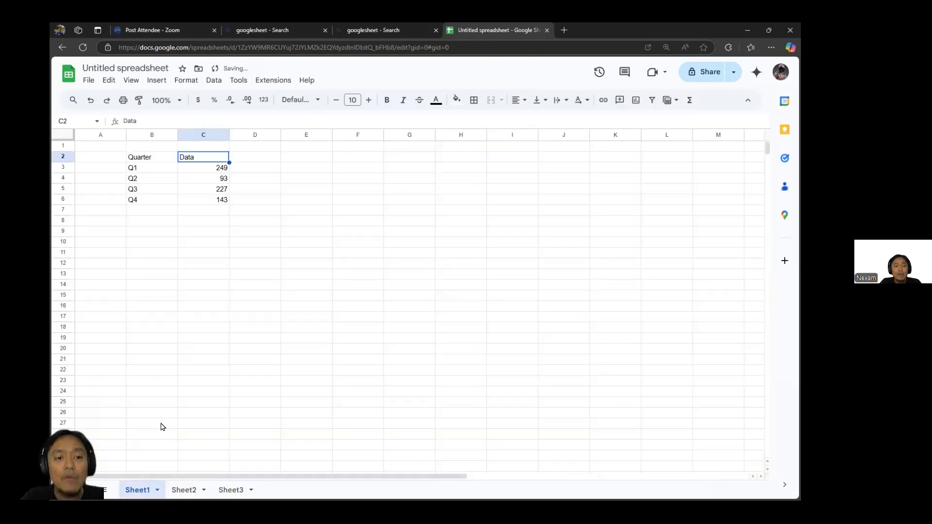
{"action": "left_click", "coordinate": [160, 170]}
{"action": "left_click", "coordinate": [153, 82]}
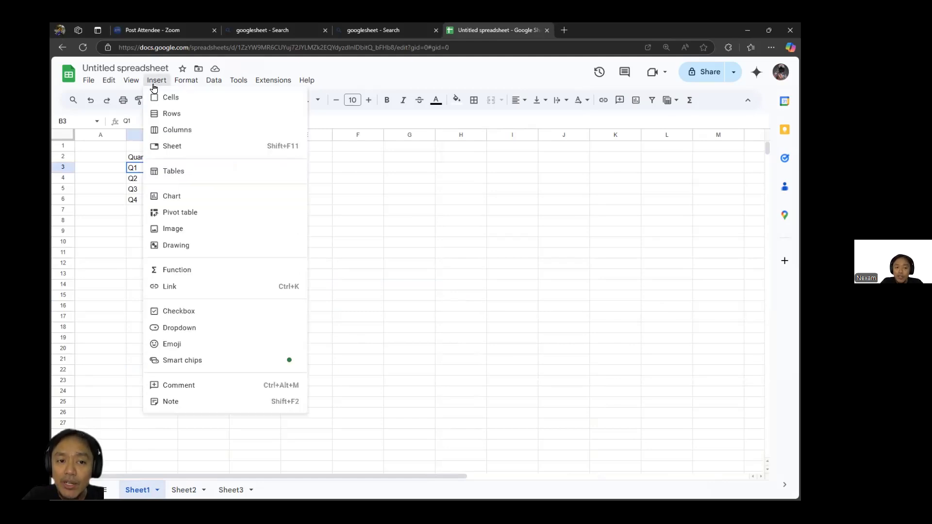
{"action": "left_click", "coordinate": [200, 200]}
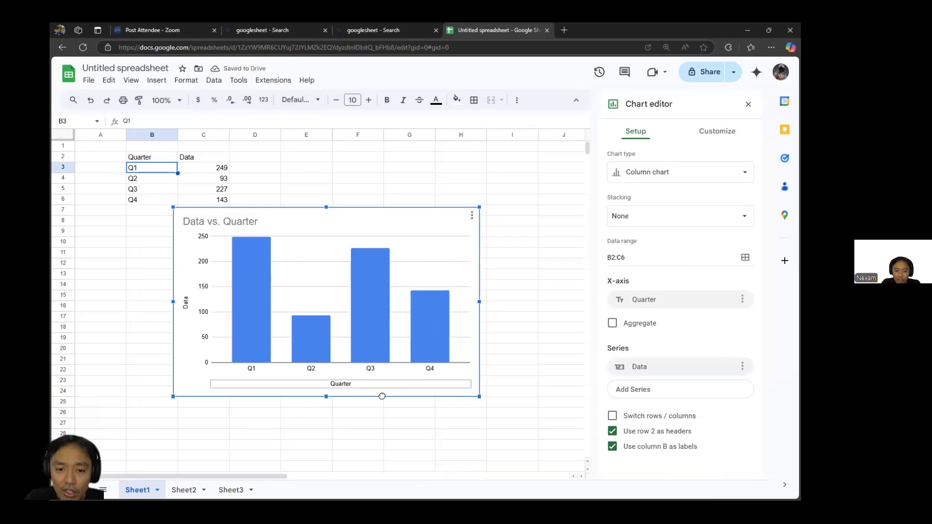
{"action": "left_click_drag", "start_coordinate": [382, 396], "coordinate": [315, 407]}
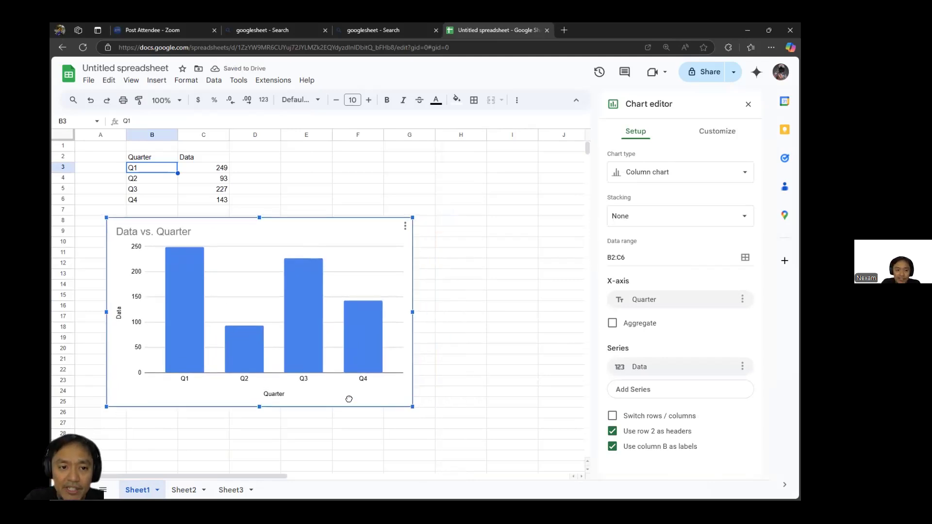
Step: Change the chart type to Doughnut chart and try the Aggregate option, leaving it off
{"action": "left_click", "coordinate": [713, 178]}
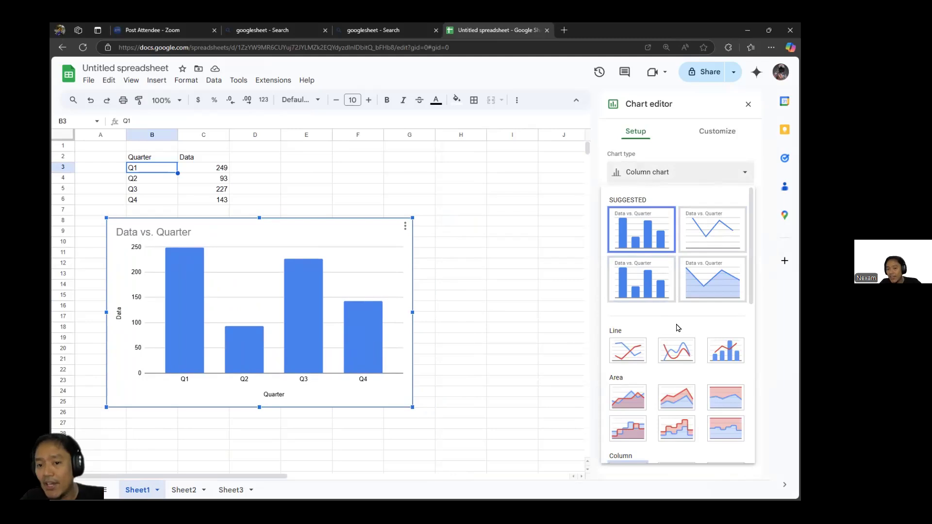
{"action": "scroll", "coordinate": [676, 326], "scroll_direction": "down", "scroll_amount": 10}
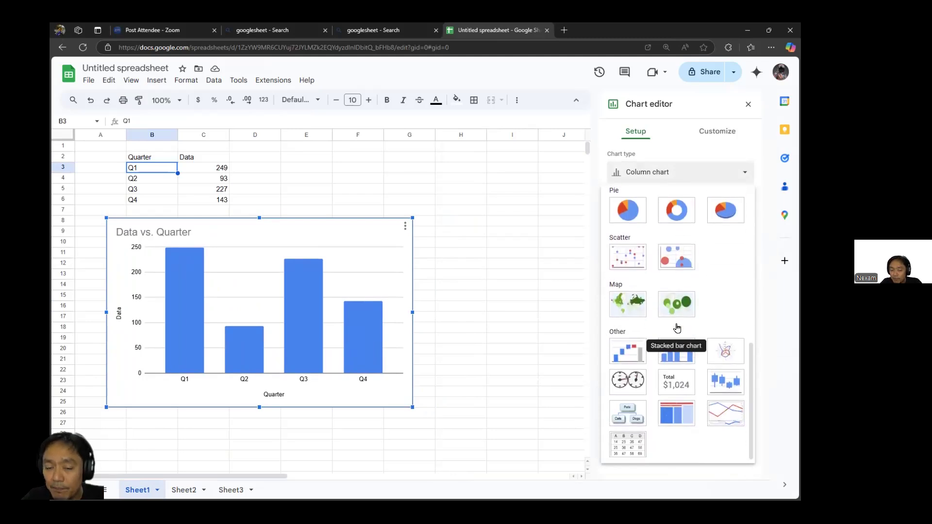
{"action": "scroll", "coordinate": [678, 326], "scroll_direction": "up", "scroll_amount": 2}
{"action": "left_click", "coordinate": [671, 301]}
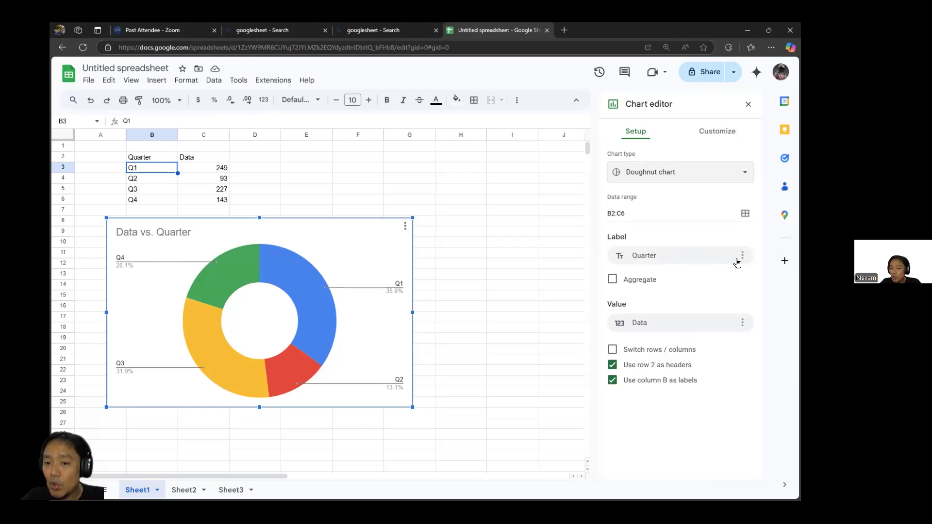
{"action": "left_click", "coordinate": [613, 279]}
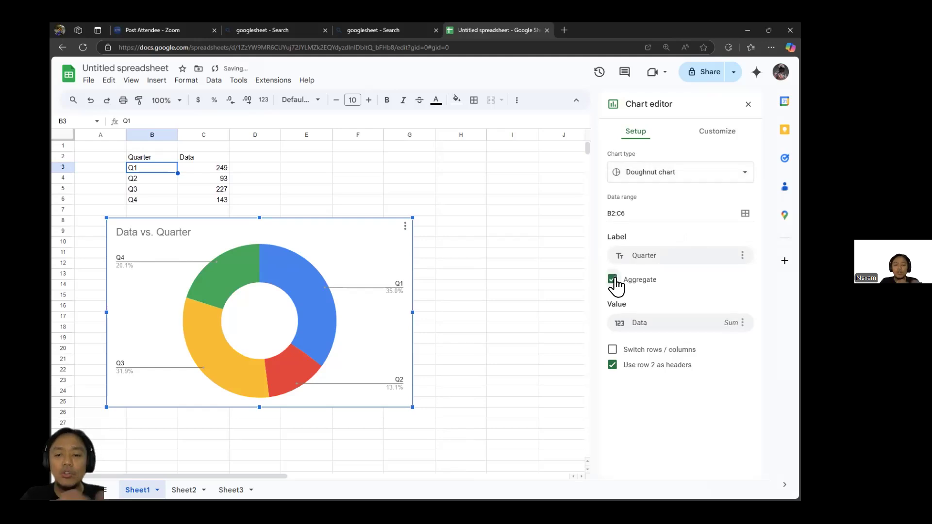
{"action": "left_click", "coordinate": [614, 280]}
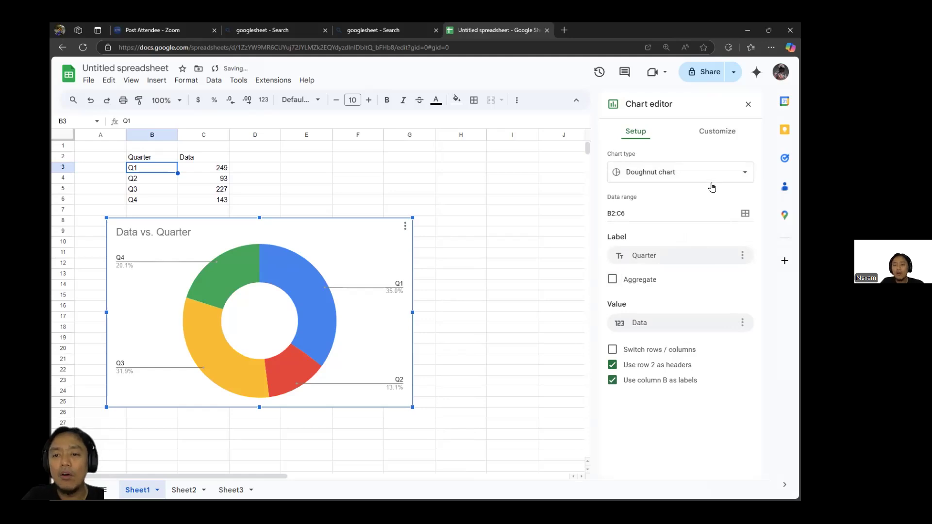
Step: Set the doughnut chart's background color to bright yellow and replace it with a very light yellow
{"action": "left_click", "coordinate": [723, 138]}
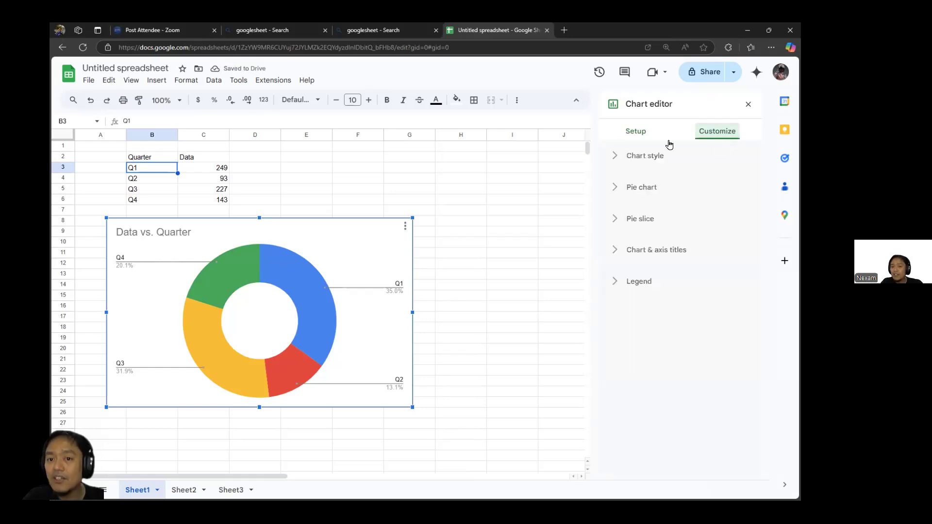
{"action": "left_click", "coordinate": [612, 156]}
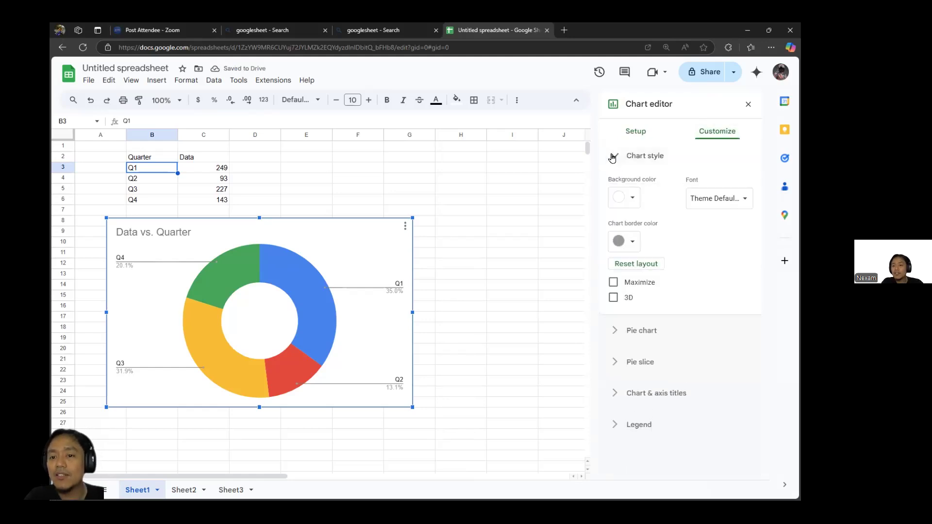
{"action": "left_click", "coordinate": [631, 197]}
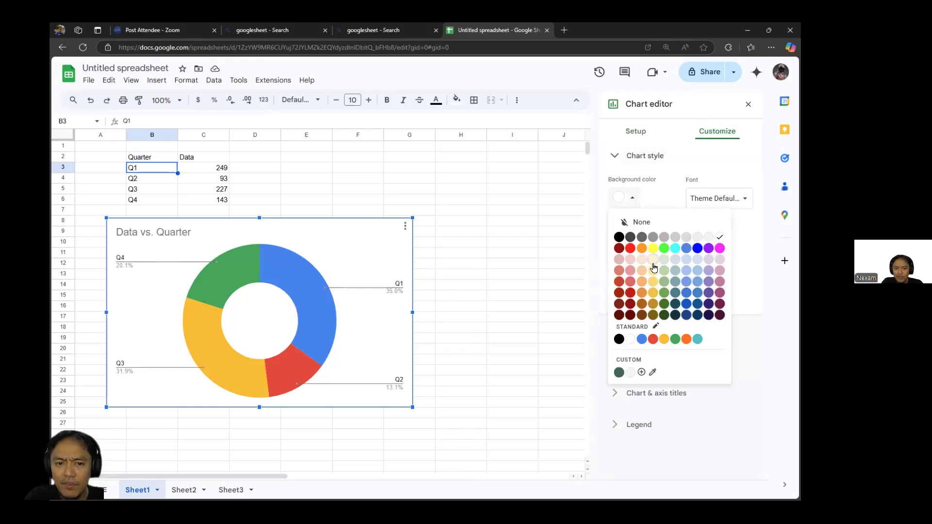
{"action": "left_click", "coordinate": [652, 249]}
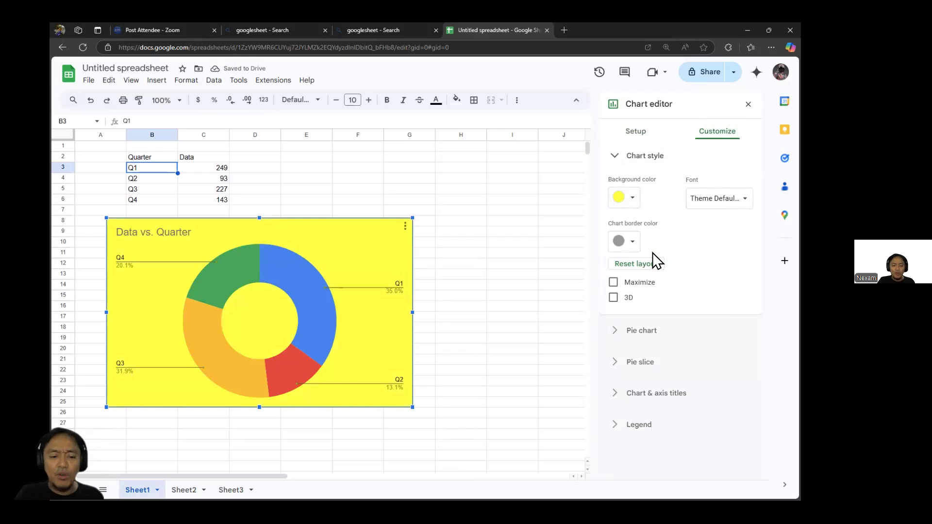
{"action": "left_click", "coordinate": [654, 261]}
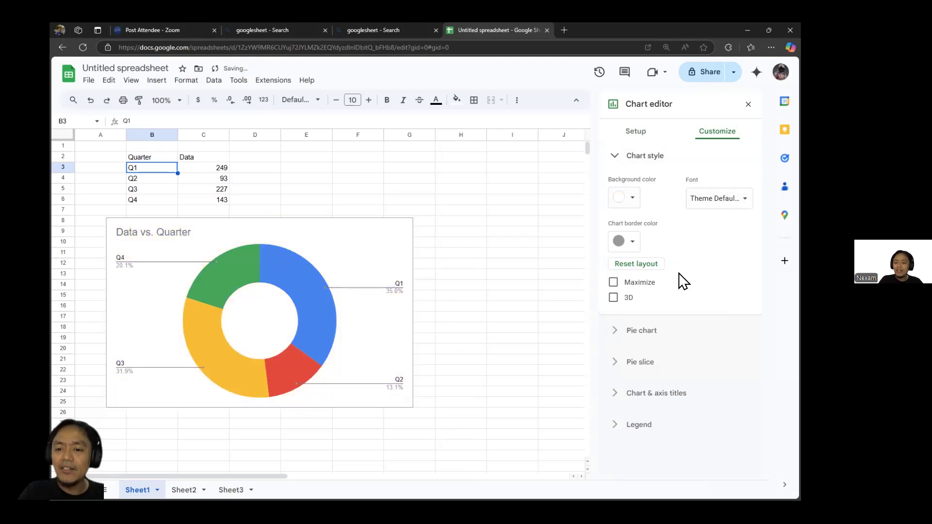
Step: Make the doughnut chart 3D with Maximize left off, view the pie slice settings and close the chart editor
{"action": "left_click", "coordinate": [615, 285]}
{"action": "left_click", "coordinate": [614, 284]}
{"action": "left_click", "coordinate": [614, 298]}
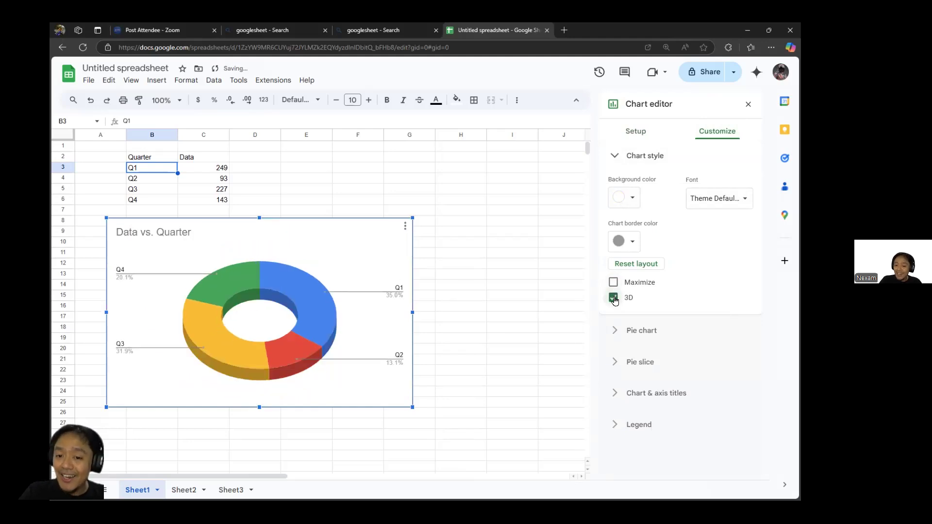
{"action": "left_click", "coordinate": [617, 362]}
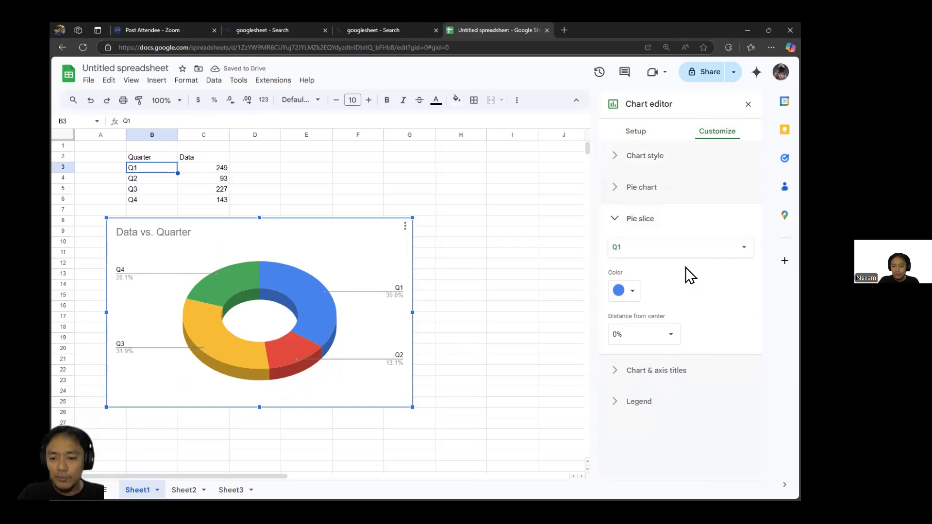
{"action": "left_click", "coordinate": [438, 243]}
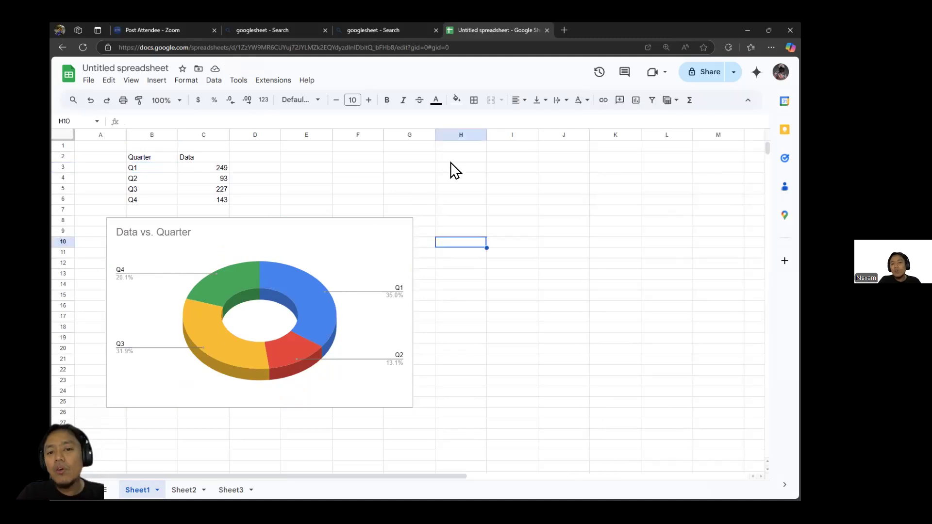
Step: Look at the Database table on Sheet2 and enter Jan in H2 of Sheet1
{"action": "left_click", "coordinate": [184, 489]}
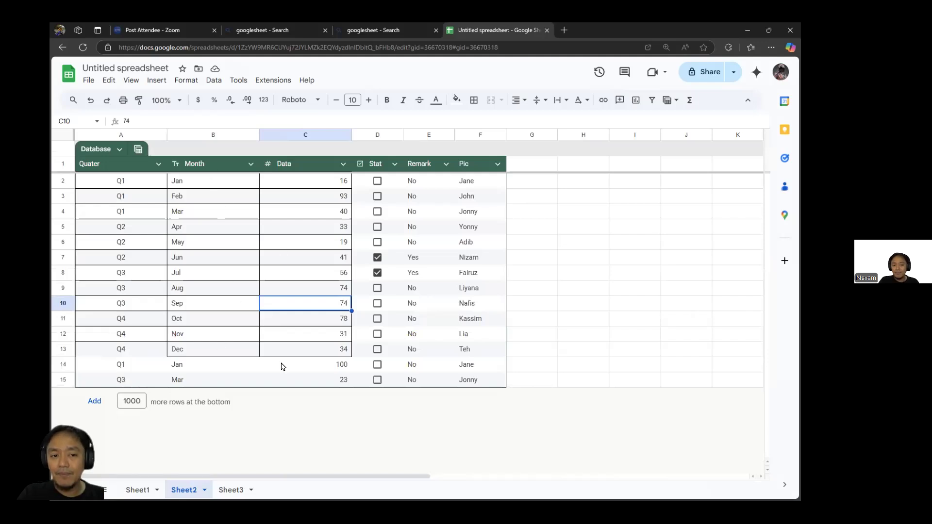
{"action": "left_click", "coordinate": [141, 490]}
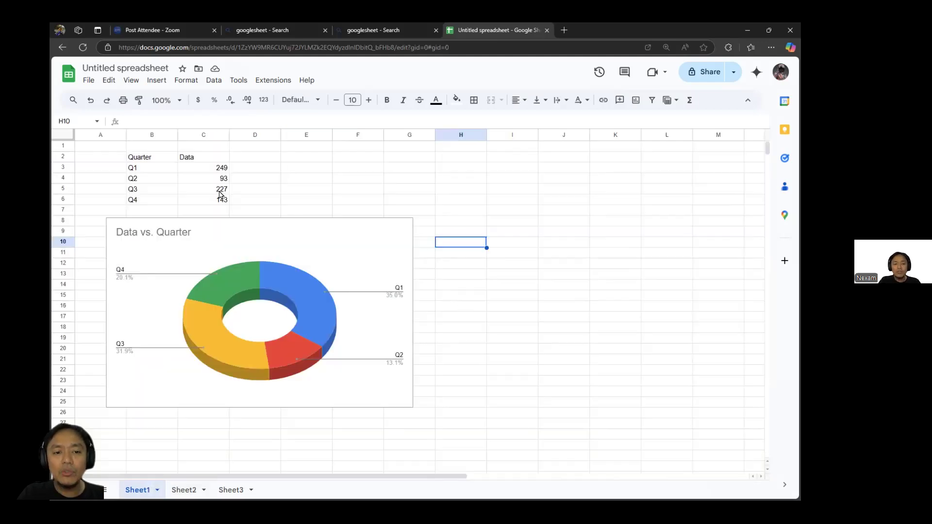
{"action": "left_click", "coordinate": [465, 158]}
{"action": "type", "text": "Jan"}
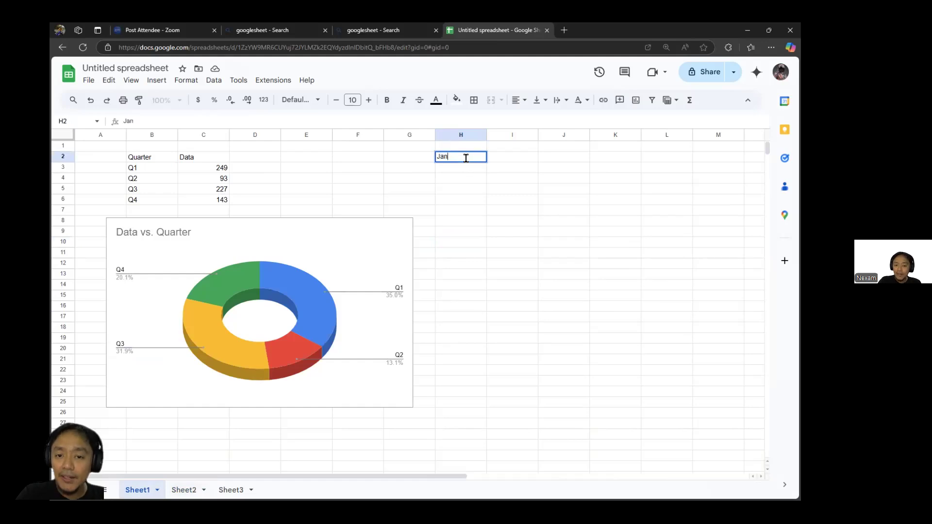
{"action": "key", "text": "Return"}
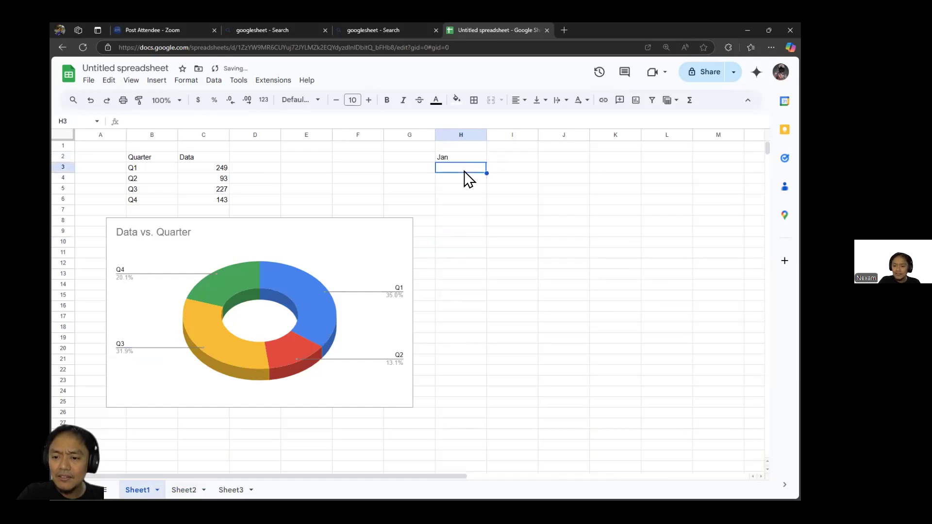
Step: Fill the month names from H2 down to Dec in H13 and clear the extra entry in H14
{"action": "left_click", "coordinate": [465, 160]}
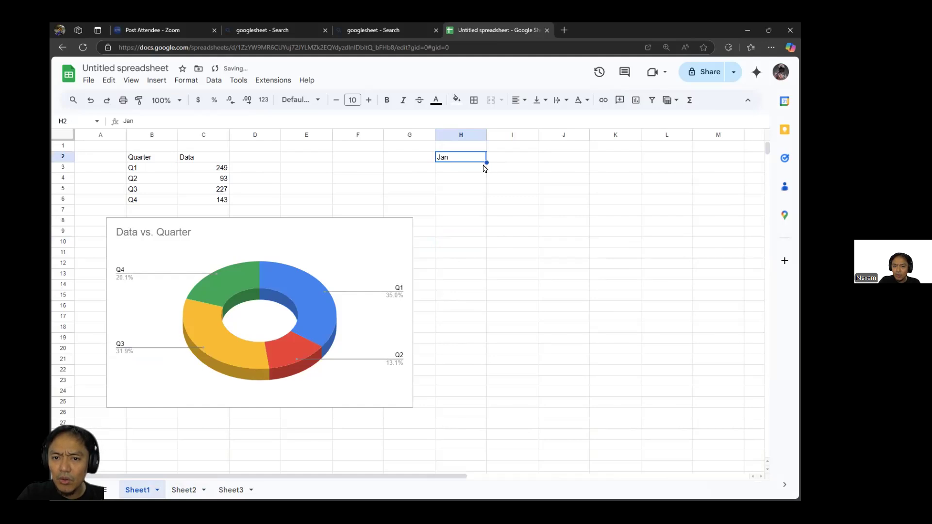
{"action": "left_click_drag", "start_coordinate": [485, 162], "coordinate": [496, 292]}
{"action": "left_click", "coordinate": [478, 289]}
{"action": "key", "text": "Delete"}
{"action": "left_click", "coordinate": [469, 162]}
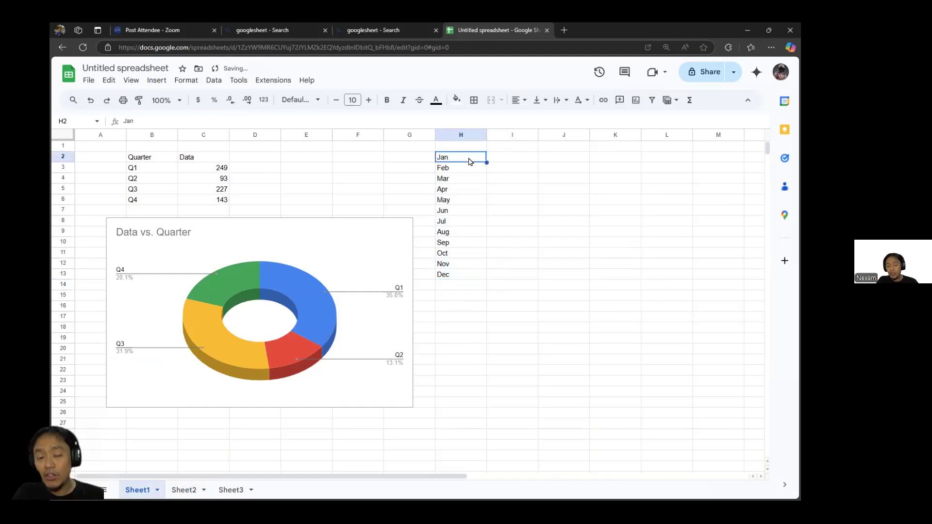
{"action": "left_click", "coordinate": [512, 154]}
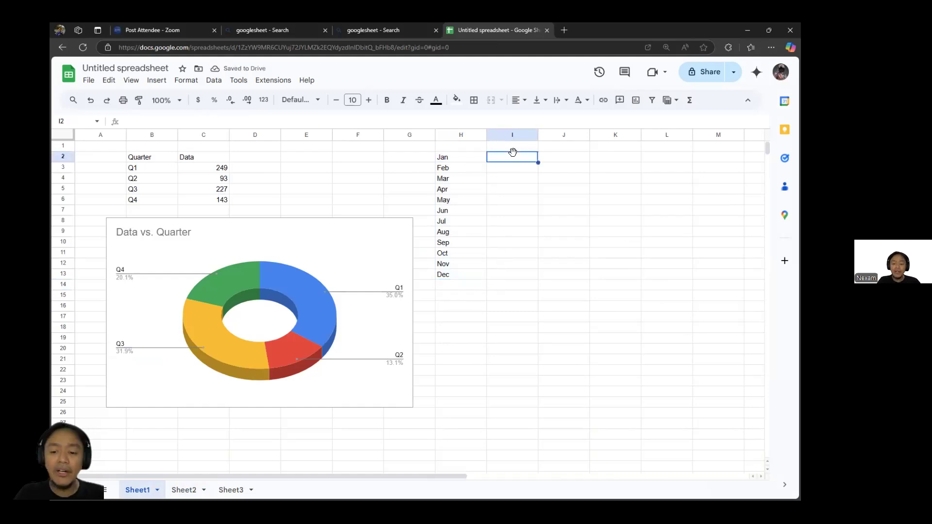
{"action": "type", "text": "=sumif"}
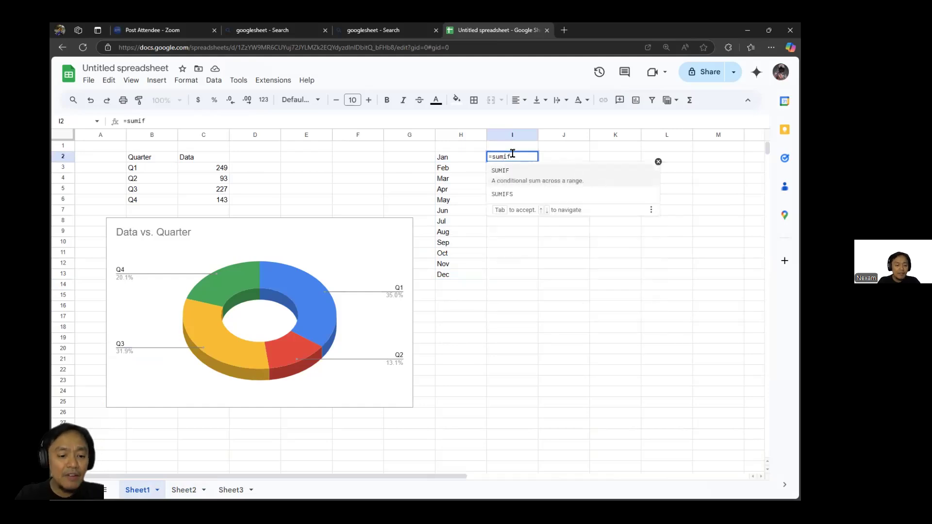
{"action": "key", "text": "Tab"}
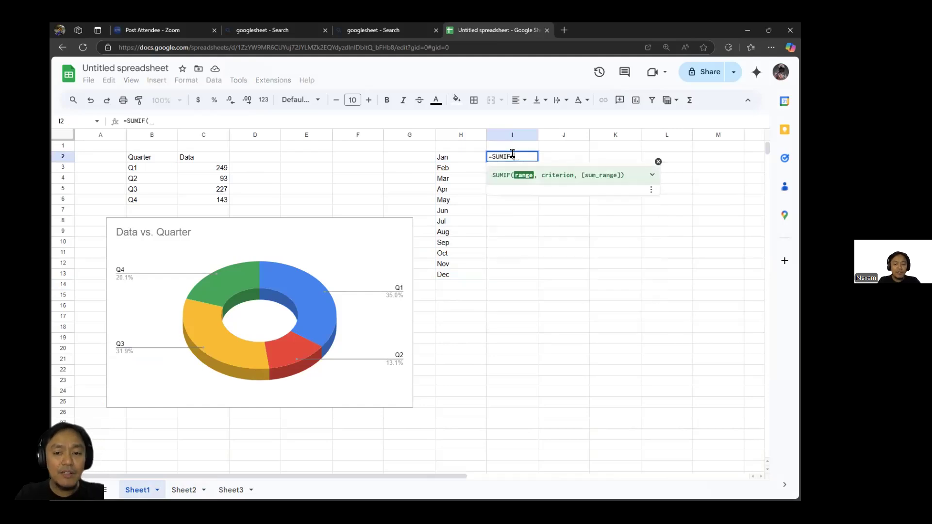
{"action": "type", "text": "da"}
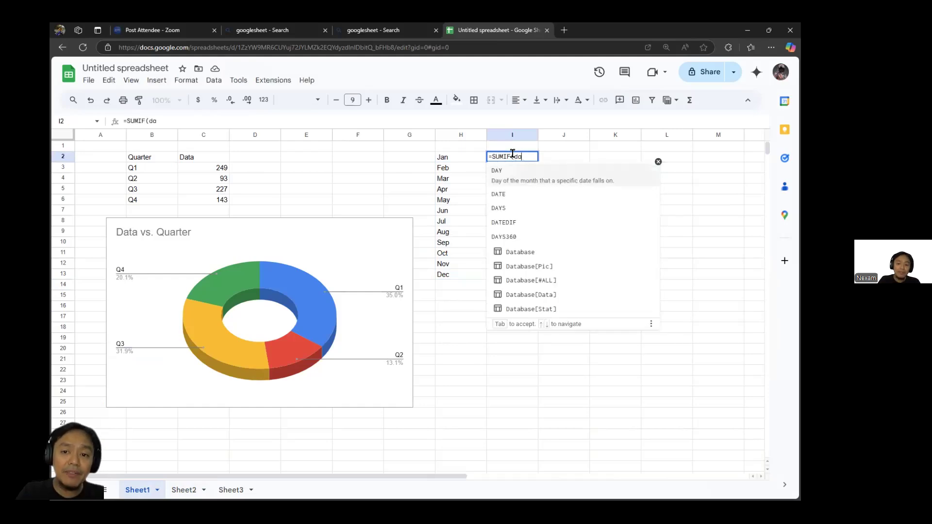
{"action": "key", "text": "Down"}
{"action": "key", "text": "Down"}
{"action": "key", "text": "Down"}
{"action": "key", "text": "Down"}
{"action": "key", "text": "Down"}
{"action": "key", "text": "Down"}
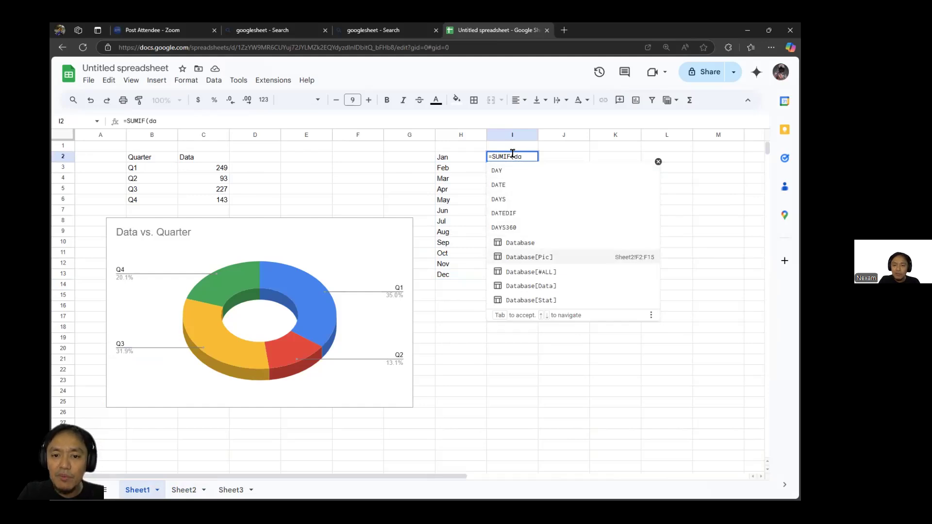
{"action": "key", "text": "Down"}
{"action": "key", "text": "Down"}
{"action": "key", "text": "Down"}
{"action": "key", "text": "Down"}
{"action": "key", "text": "Down"}
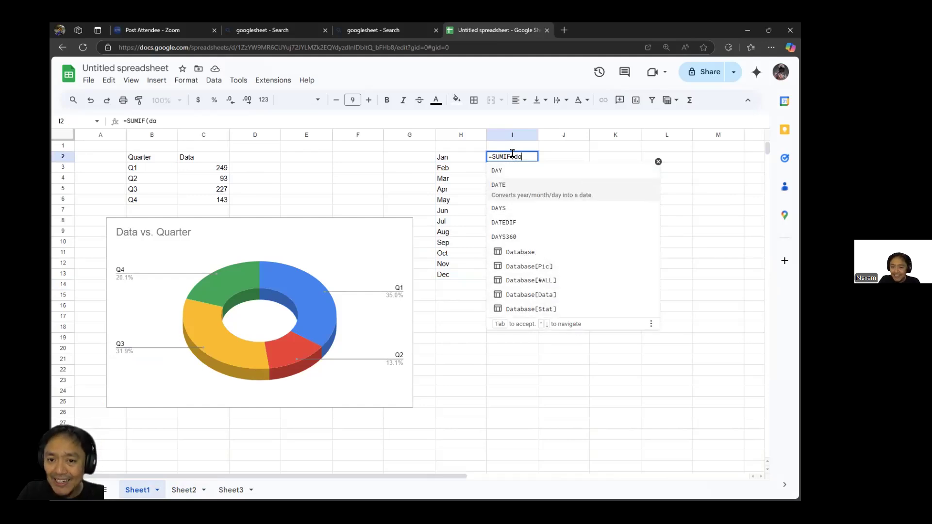
{"action": "key", "text": "Down"}
{"action": "key", "text": "Down"}
{"action": "key", "text": "Down"}
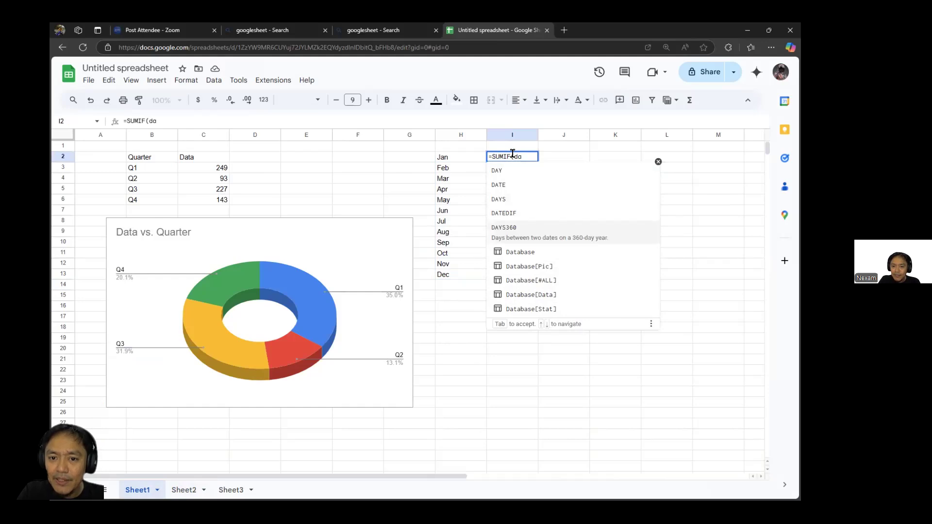
{"action": "key", "text": "Down"}
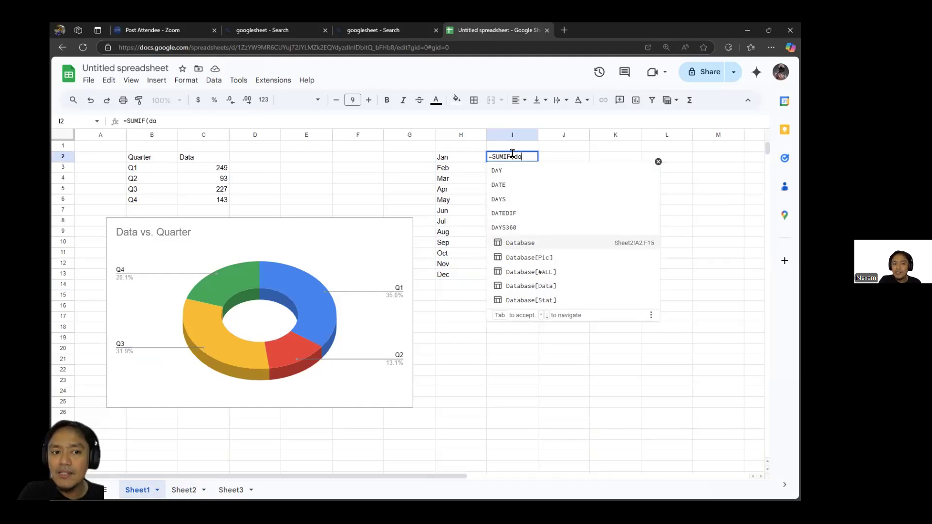
{"action": "key", "text": "Escape"}
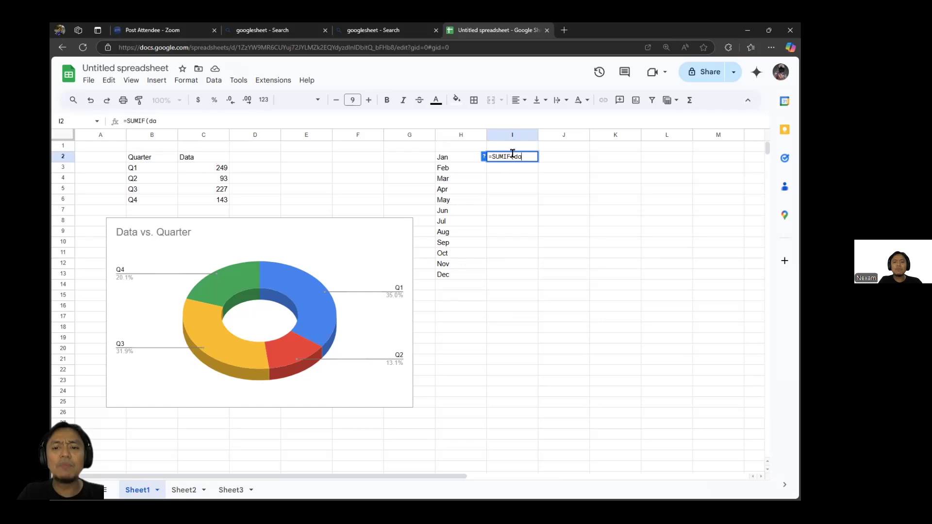
{"action": "key", "text": "Escape"}
{"action": "left_click", "coordinate": [184, 490]}
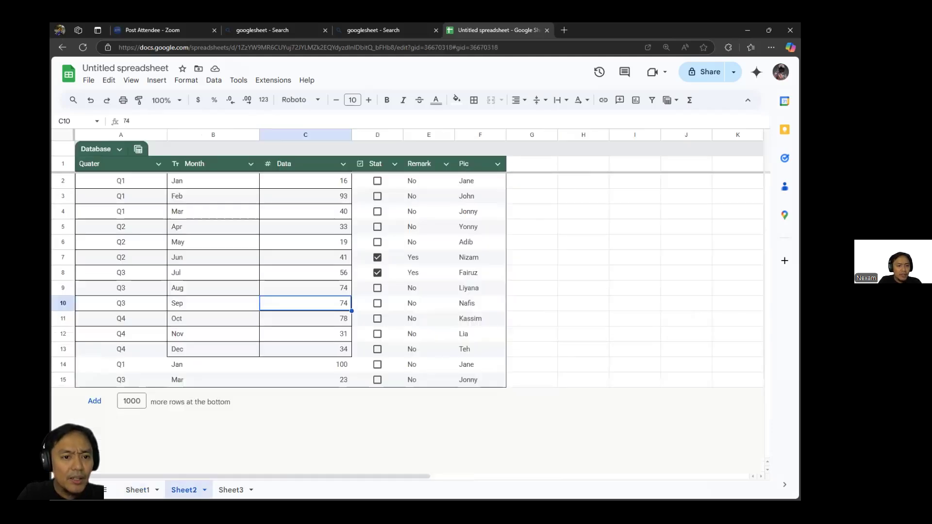
{"action": "left_click", "coordinate": [141, 490]}
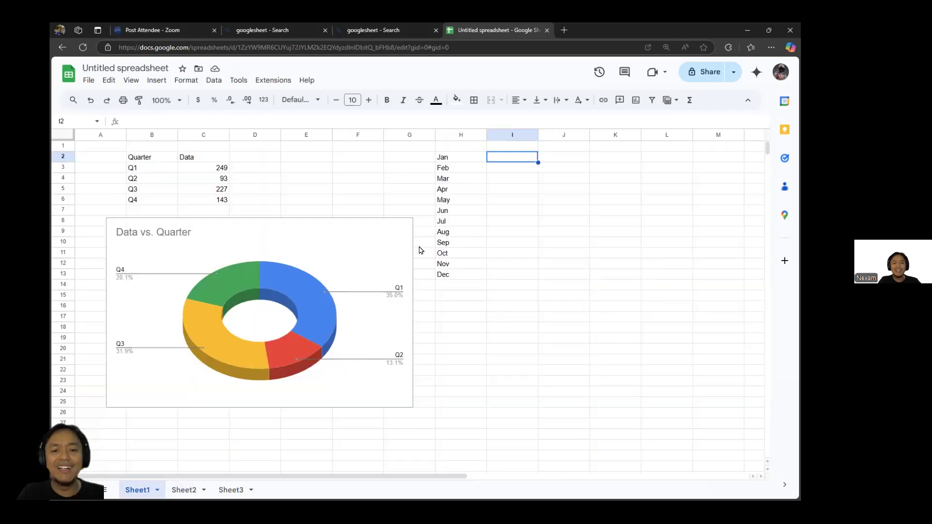
Step: Start a SUMIF formula in I2 of Sheet1 with Database[Month] as its range
{"action": "type", "text": "=SUMIF("}
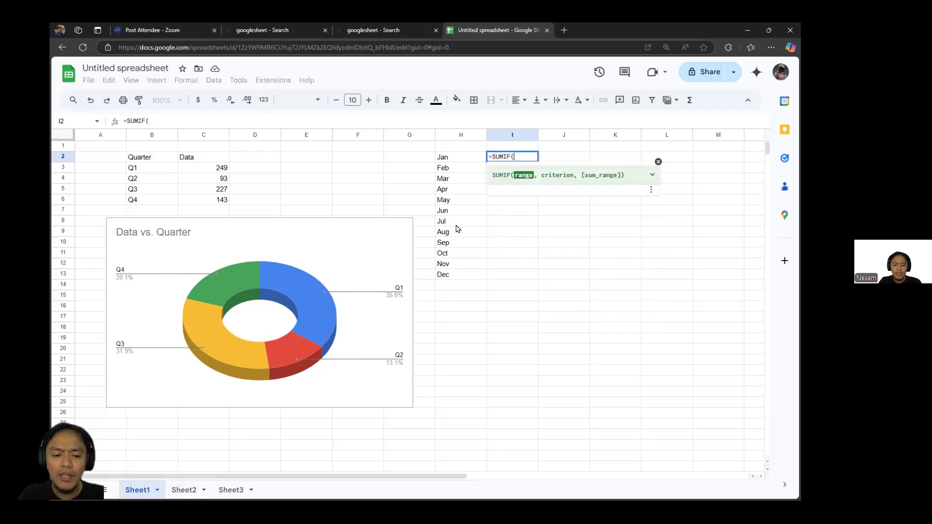
{"action": "type", "text": "da"}
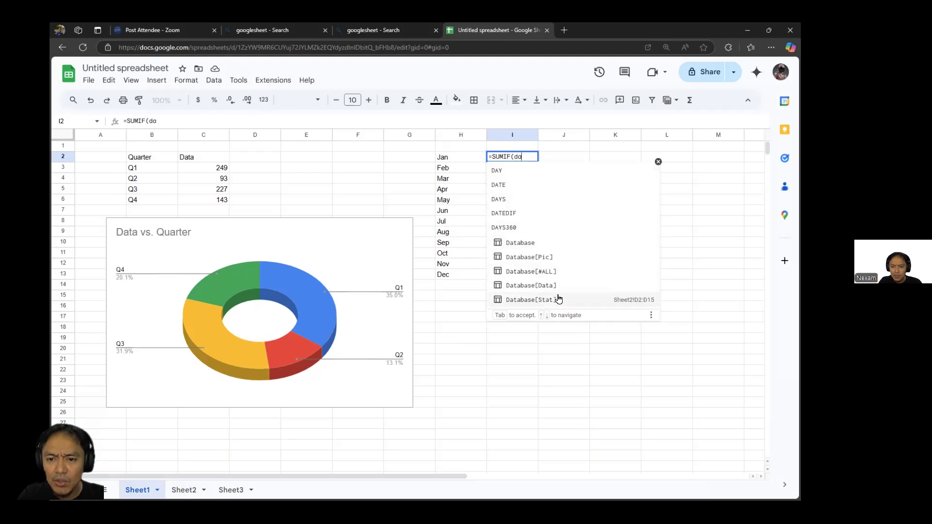
{"action": "left_click", "coordinate": [521, 244]}
{"action": "type", "text": "["}
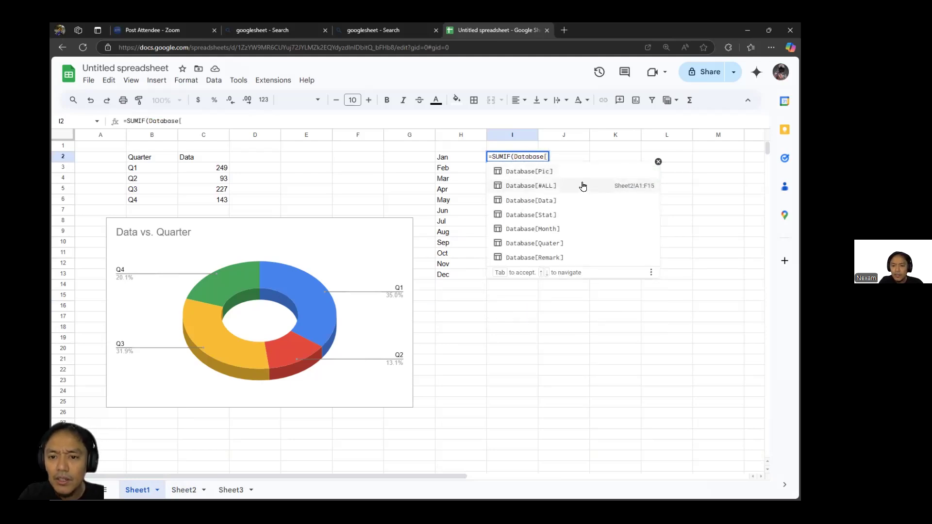
{"action": "left_click", "coordinate": [548, 244]}
{"action": "type", "text": ","}
{"action": "key", "text": "BackSpace"}
{"action": "key", "text": "BackSpace"}
{"action": "key", "text": "BackSpace"}
{"action": "key", "text": "BackSpace"}
{"action": "key", "text": "BackSpace"}
{"action": "key", "text": "BackSpace"}
{"action": "key", "text": "BackSpace"}
{"action": "key", "text": "BackSpace"}
{"action": "type", "text": "mon"}
{"action": "key", "text": "BackSpace"}
{"action": "key", "text": "BackSpace"}
{"action": "key", "text": "BackSpace"}
{"action": "key", "text": "BackSpace"}
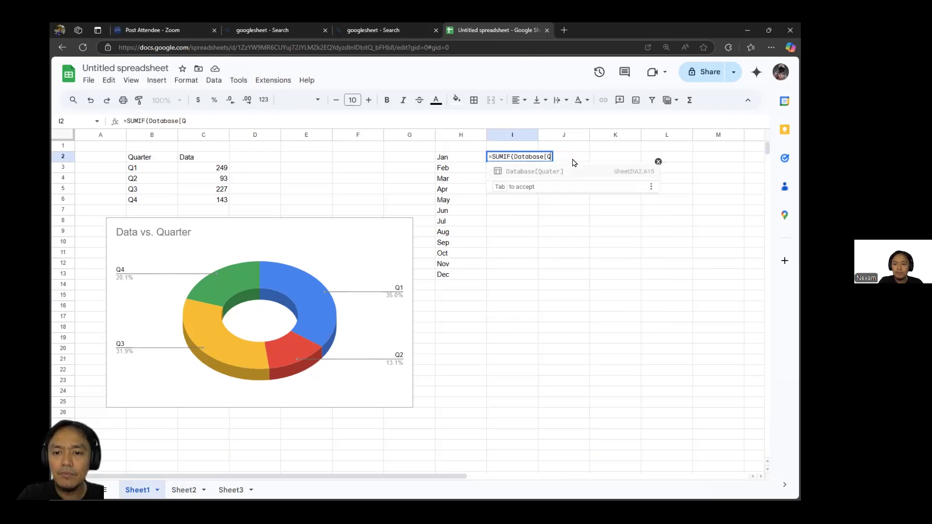
{"action": "type", "text": "mon"}
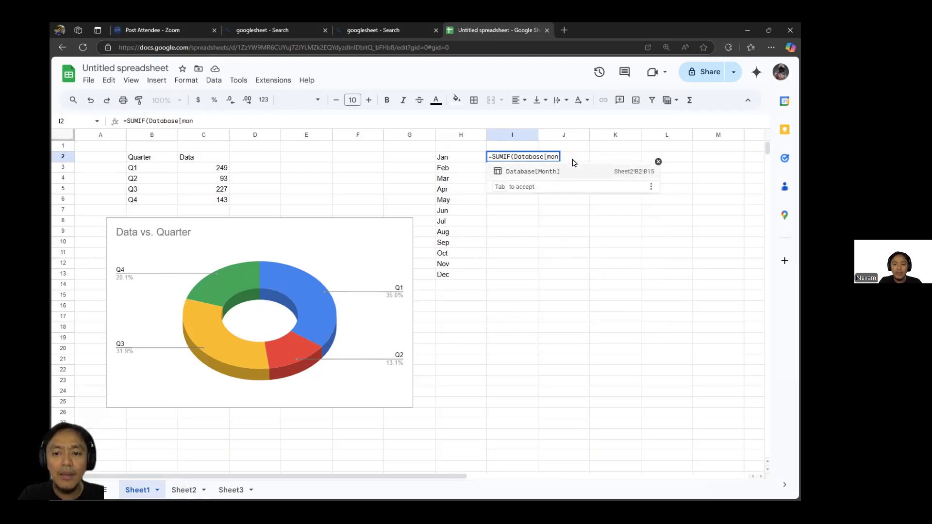
{"action": "left_click", "coordinate": [554, 173]}
{"action": "type", "text": ","}
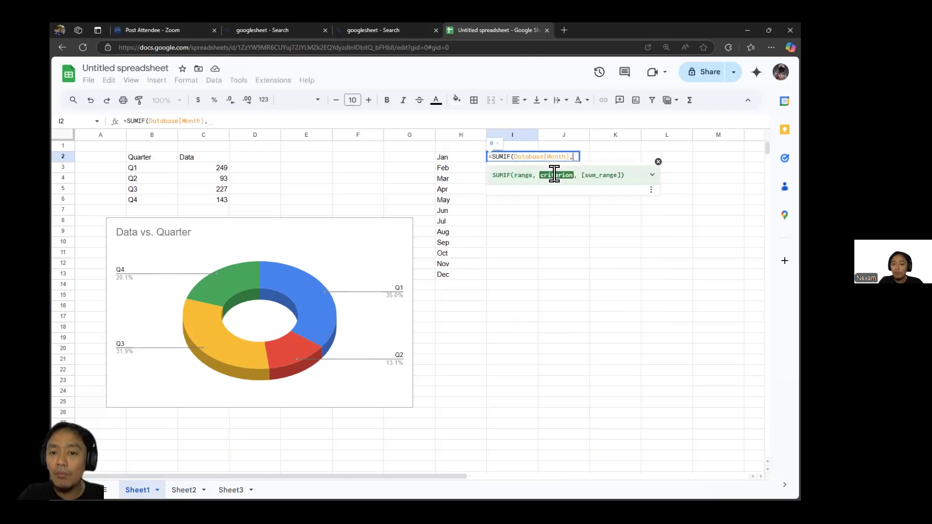
Step: Complete the I2 formula with criterion H2 and sum range Database[Data], and fill it down to I13
{"action": "left_click", "coordinate": [462, 160]}
{"action": "type", "text": ",da"}
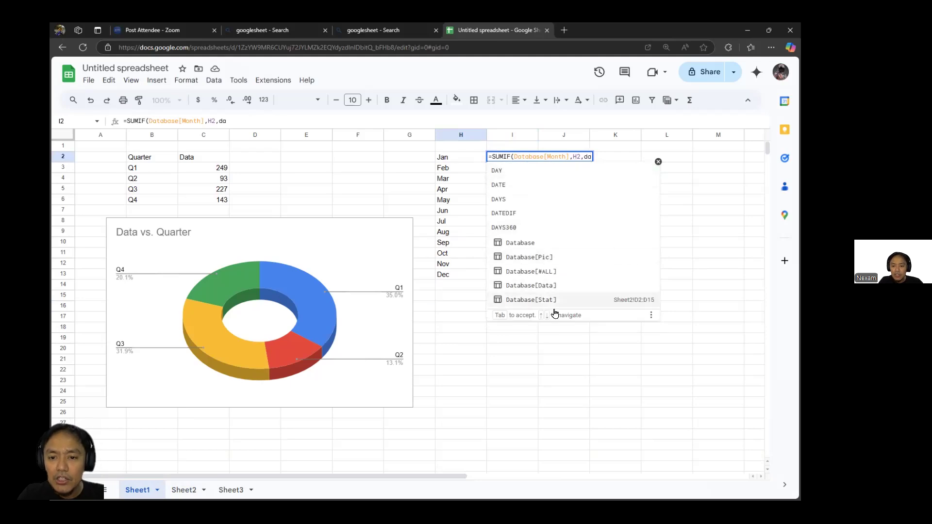
{"action": "double_click", "coordinate": [552, 292]}
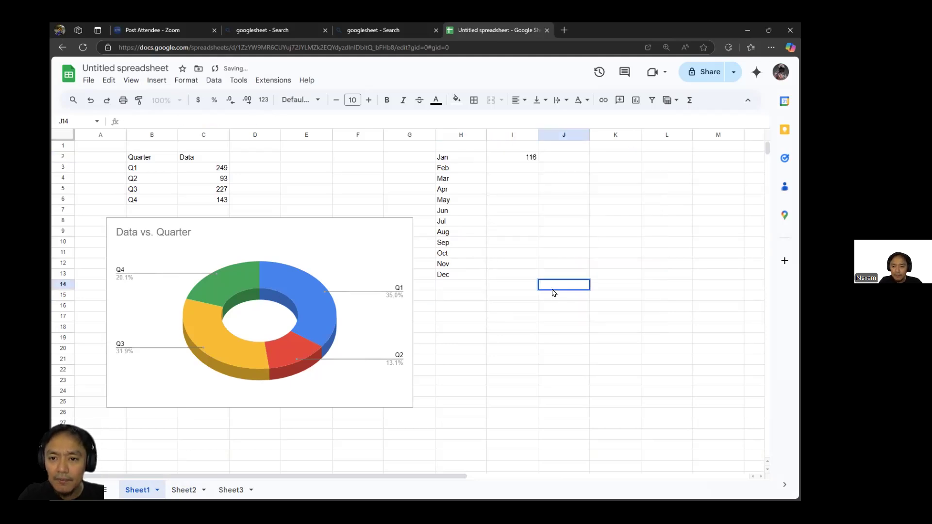
{"action": "left_click", "coordinate": [514, 160]}
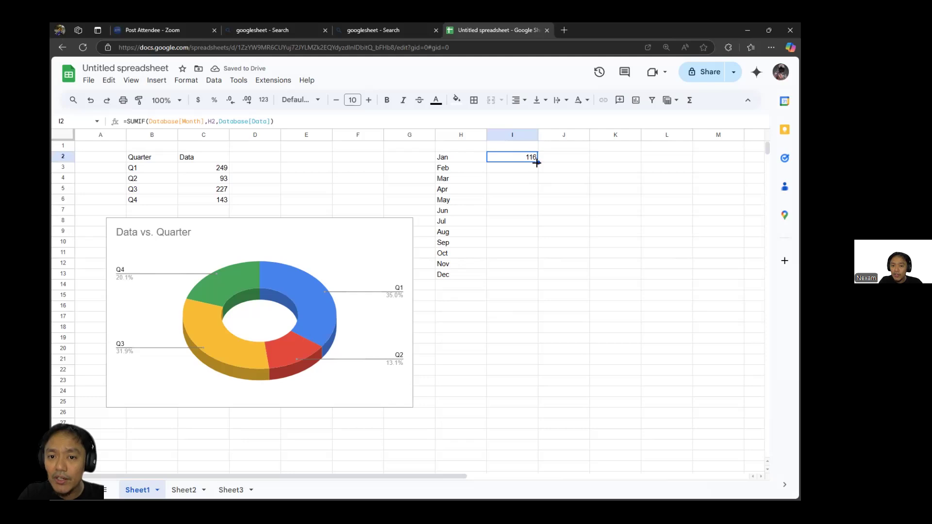
{"action": "left_click_drag", "start_coordinate": [537, 213], "coordinate": [543, 276]}
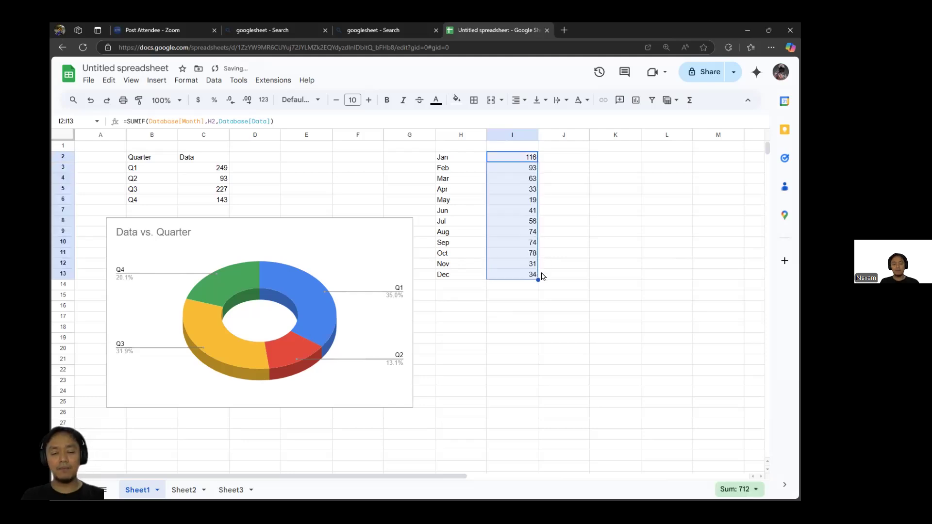
Step: Insert a chart of the monthly data in H2:I13 and change its type to a line chart
{"action": "left_click", "coordinate": [514, 255]}
{"action": "left_click_drag", "start_coordinate": [466, 162], "coordinate": [505, 277]}
{"action": "left_click", "coordinate": [156, 83]}
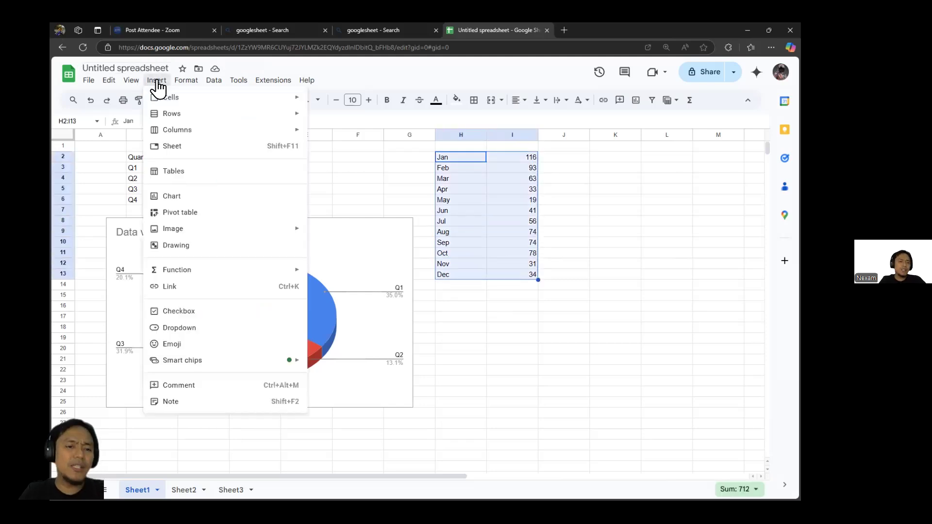
{"action": "left_click", "coordinate": [238, 80]}
{"action": "left_click", "coordinate": [514, 195]}
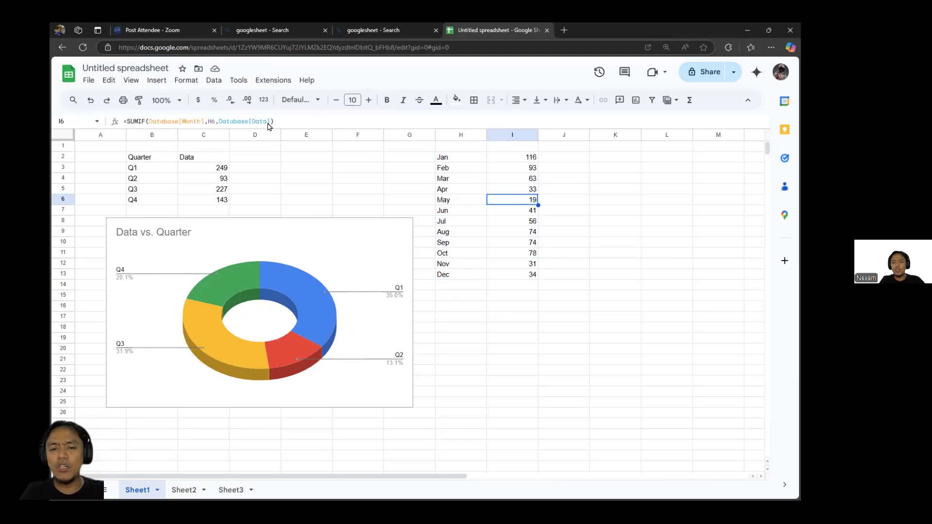
{"action": "left_click", "coordinate": [156, 80]}
{"action": "left_click", "coordinate": [202, 196]}
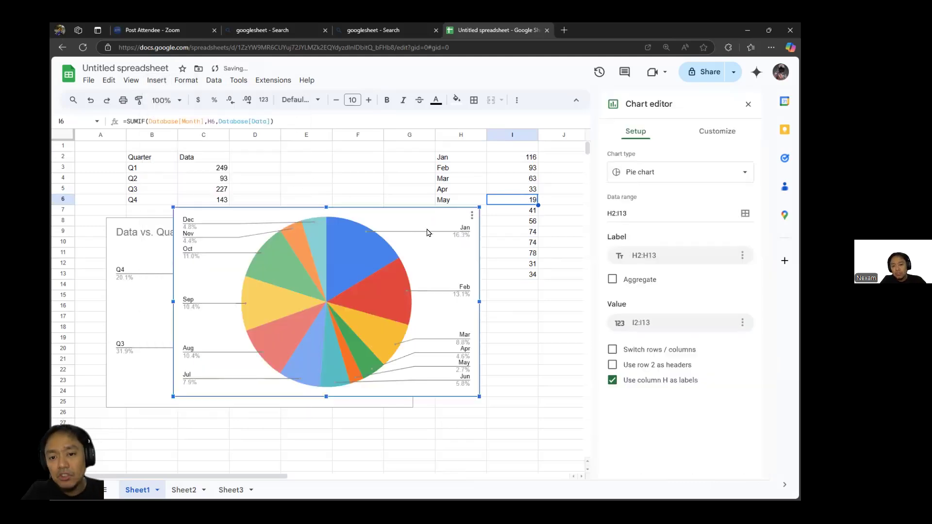
{"action": "left_click", "coordinate": [672, 173]}
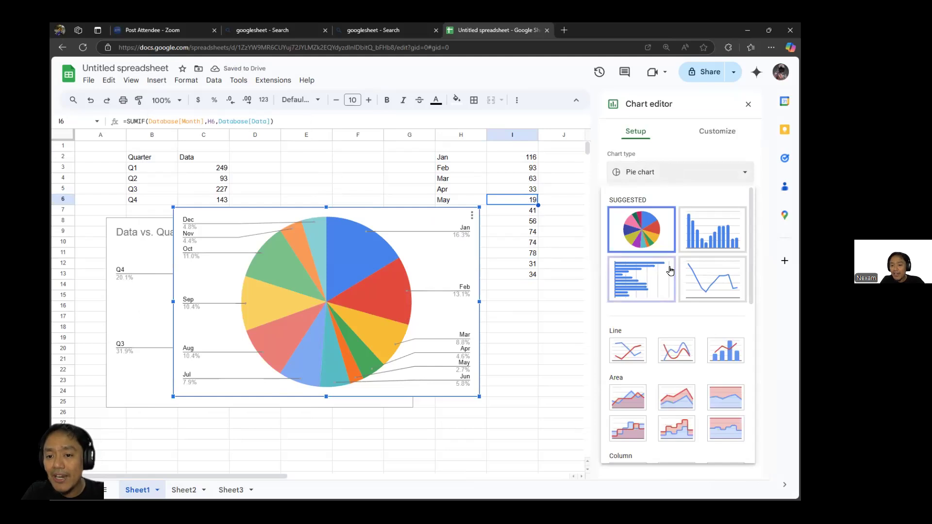
{"action": "left_click", "coordinate": [641, 348]}
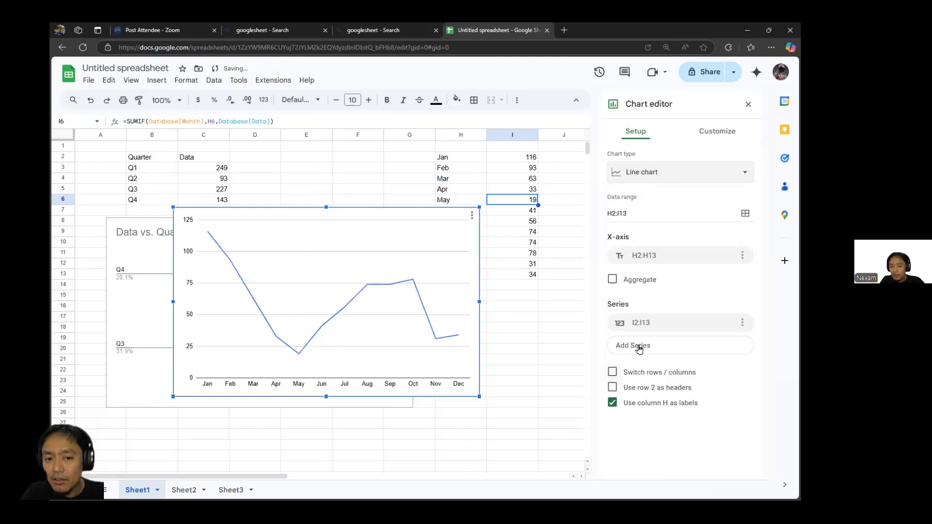
Step: Close the chart editor and move the line chart beside the doughnut chart, below the monthly list
{"action": "left_click", "coordinate": [748, 103]}
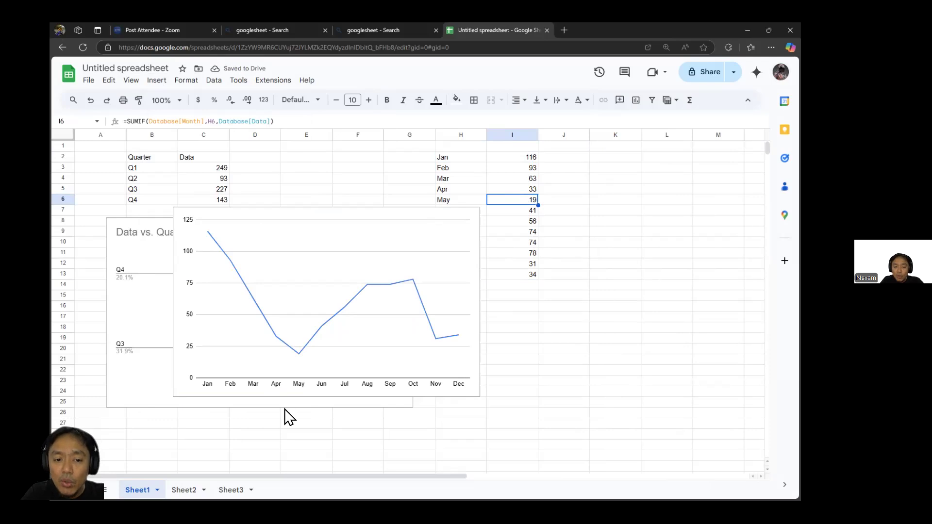
{"action": "left_click", "coordinate": [183, 359]}
{"action": "left_click_drag", "start_coordinate": [184, 359], "coordinate": [436, 418]}
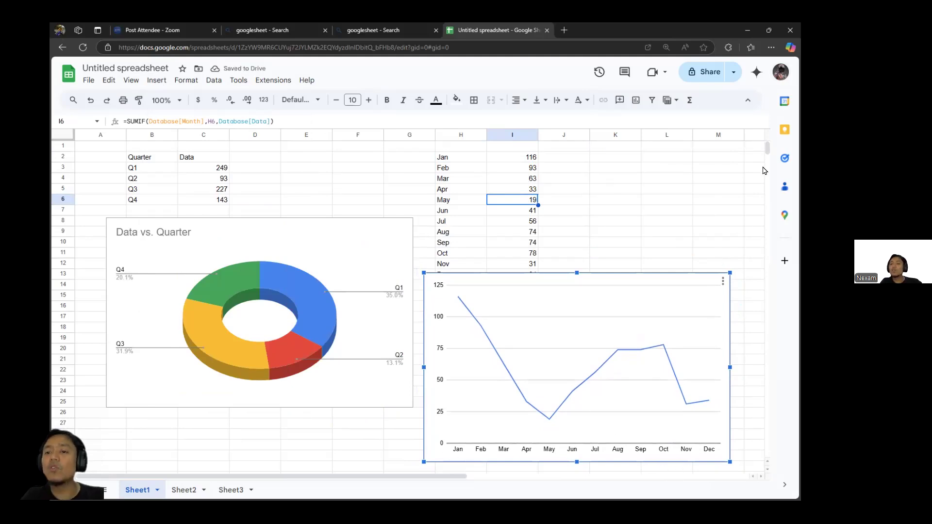
Step: Reopen the line chart for editing and view its chart style and chart and axis title settings
{"action": "left_click", "coordinate": [723, 281]}
{"action": "left_click", "coordinate": [685, 298]}
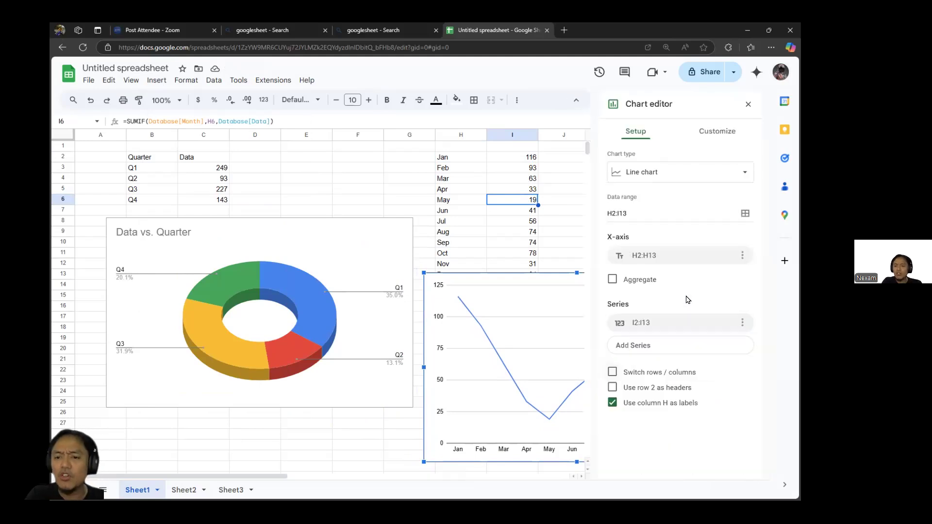
{"action": "left_click", "coordinate": [720, 132]}
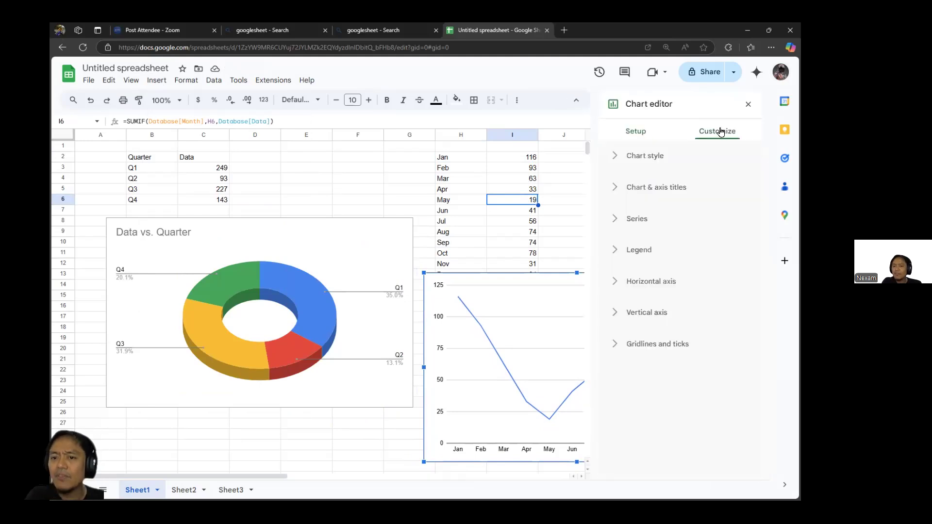
{"action": "left_click", "coordinate": [644, 155]}
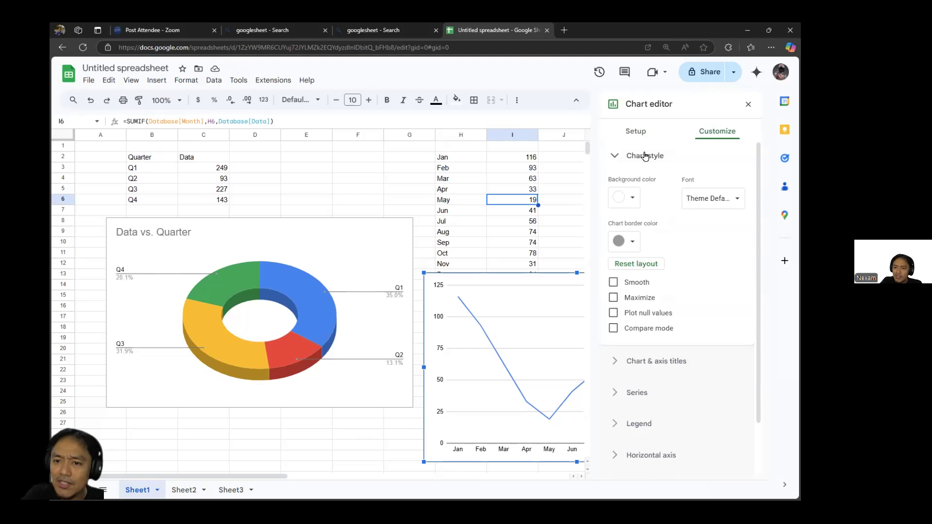
{"action": "left_click", "coordinate": [644, 155]}
{"action": "left_click", "coordinate": [649, 188]}
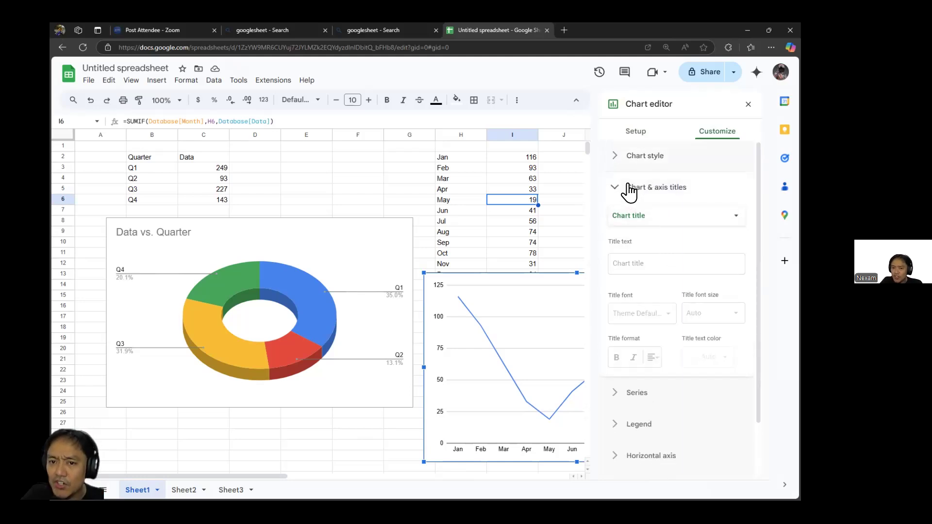
{"action": "left_click", "coordinate": [629, 189]}
Step: Set the line chart's legend position to Top
{"action": "left_click", "coordinate": [635, 250]}
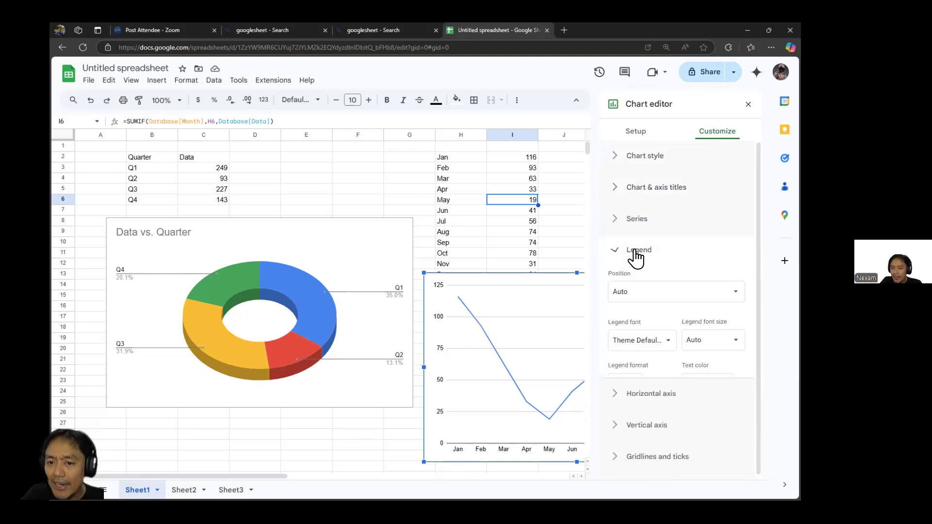
{"action": "left_click", "coordinate": [647, 290]}
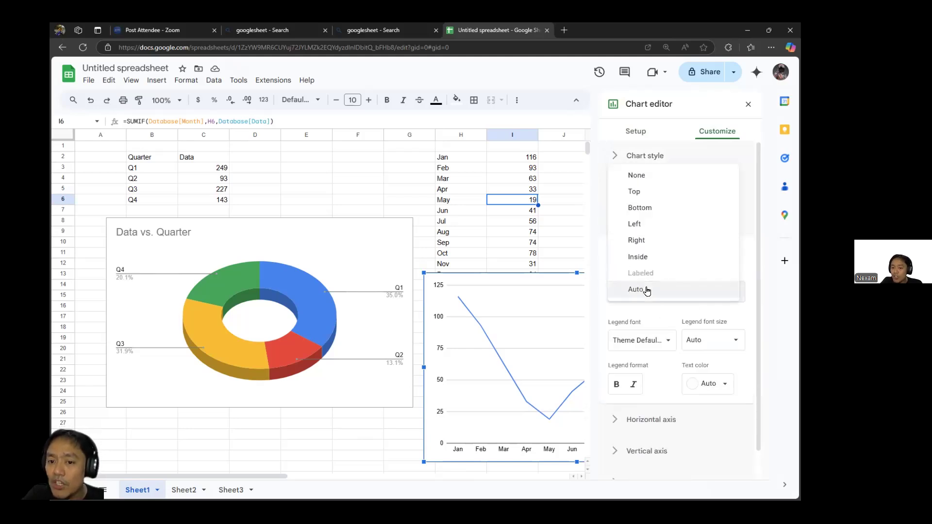
{"action": "left_click", "coordinate": [642, 192]}
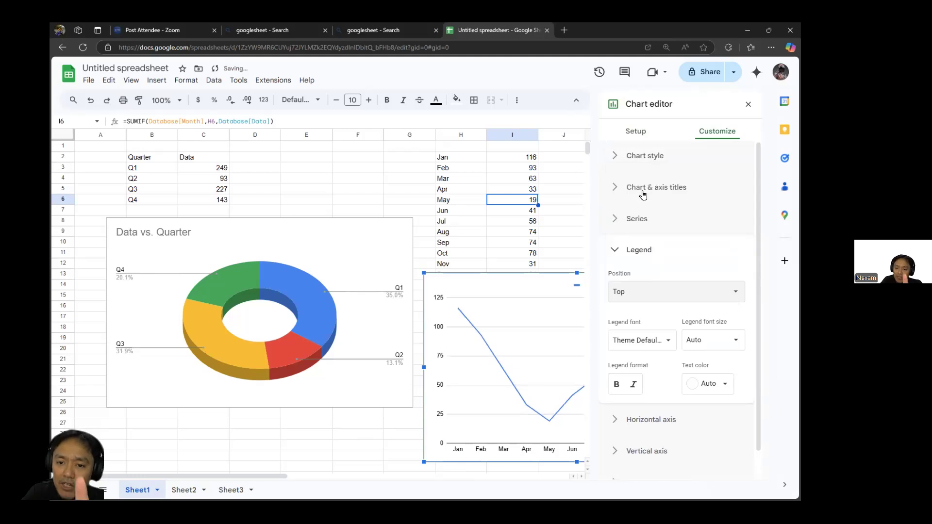
Step: Review the line chart's series formatting settings, such as line color, opacity, dash type and point size
{"action": "left_click", "coordinate": [616, 248]}
{"action": "left_click", "coordinate": [617, 223]}
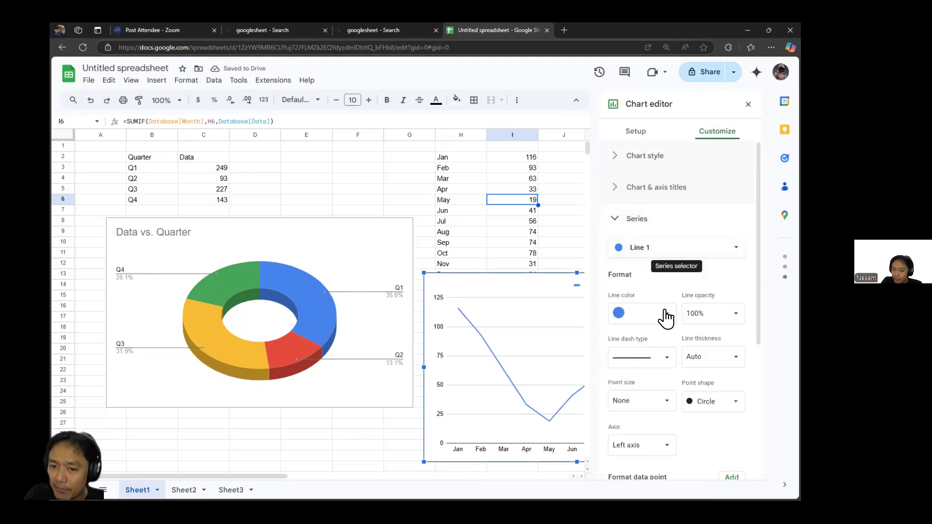
{"action": "scroll", "coordinate": [662, 335], "scroll_direction": "down", "scroll_amount": 5}
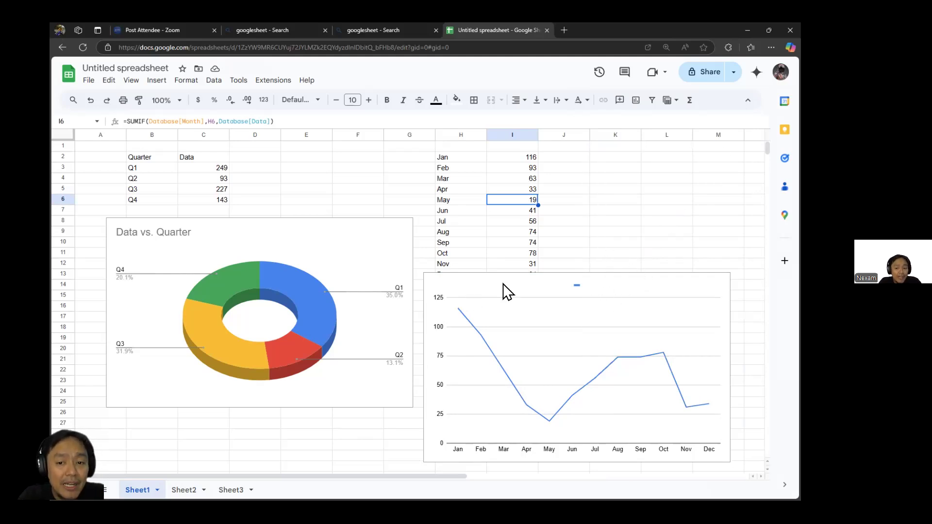
Step: View the line chart's vertical-axis gridlines and ticks settings, and close the chart editor
{"action": "left_click", "coordinate": [509, 314]}
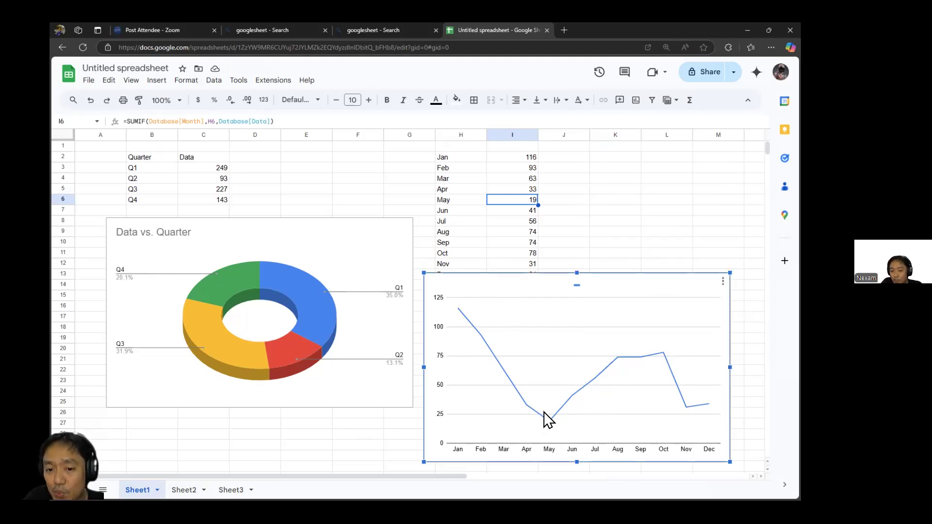
{"action": "mouse_move", "coordinate": [550, 422]}
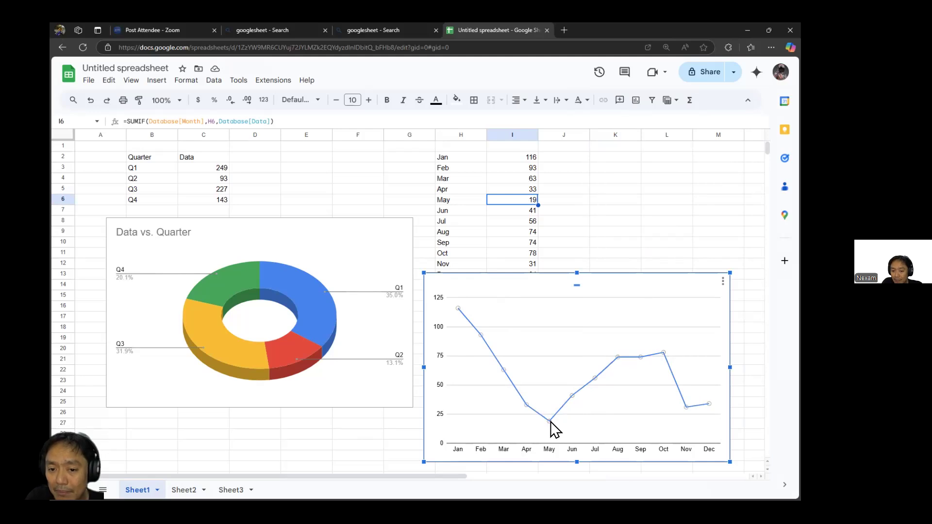
{"action": "right_click", "coordinate": [550, 421]}
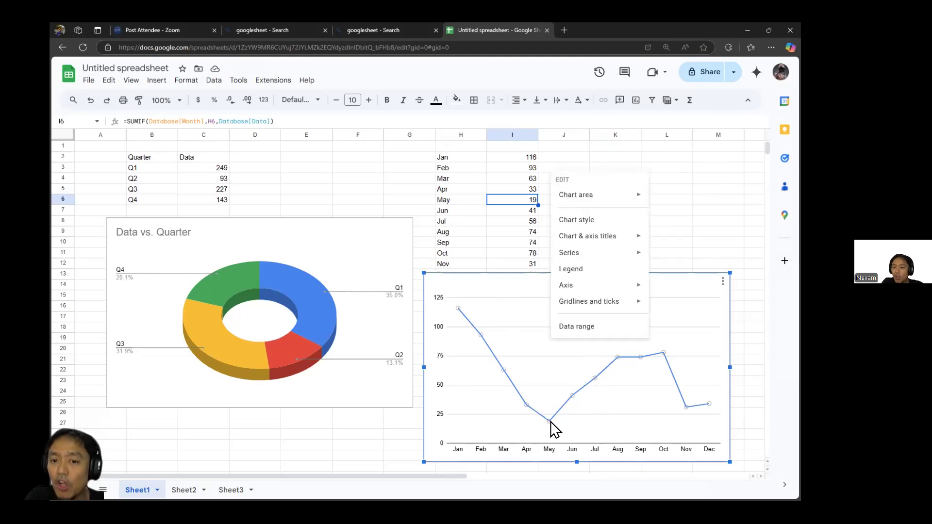
{"action": "mouse_move", "coordinate": [614, 302]}
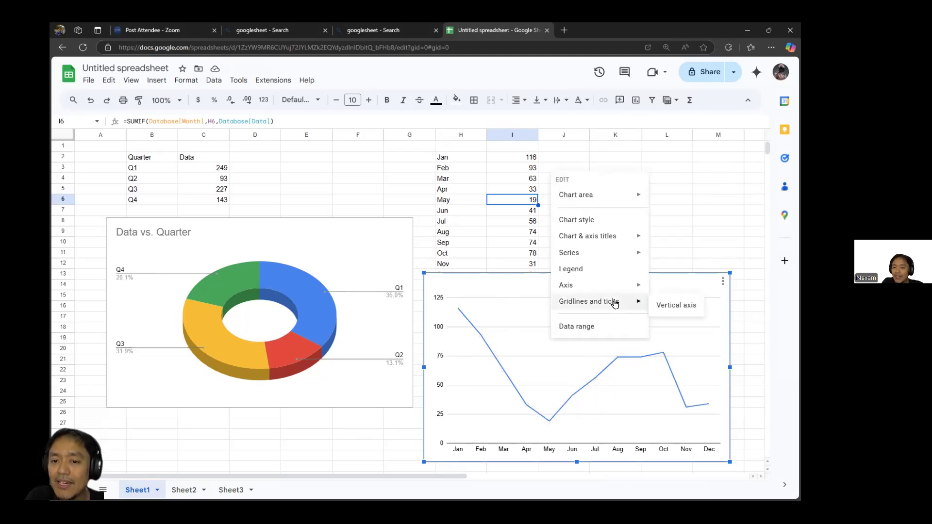
{"action": "left_click", "coordinate": [657, 309]}
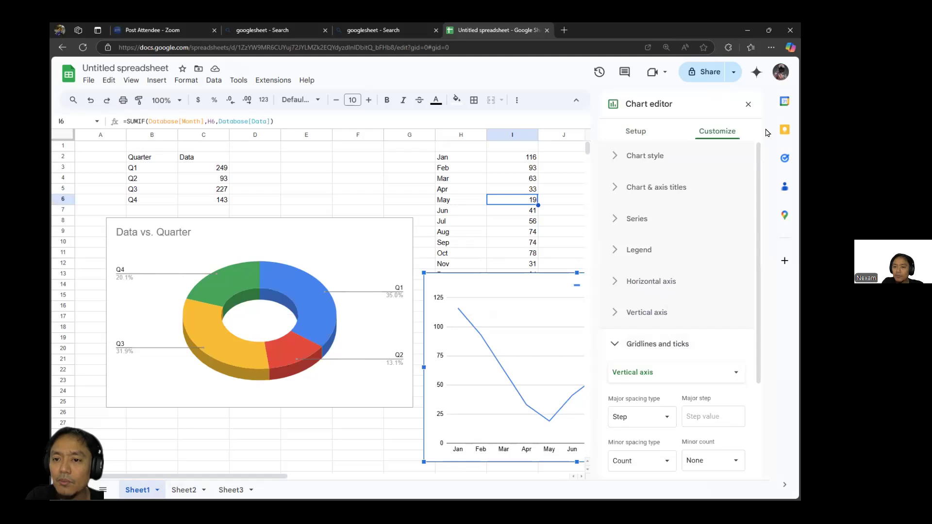
{"action": "left_click", "coordinate": [749, 107]}
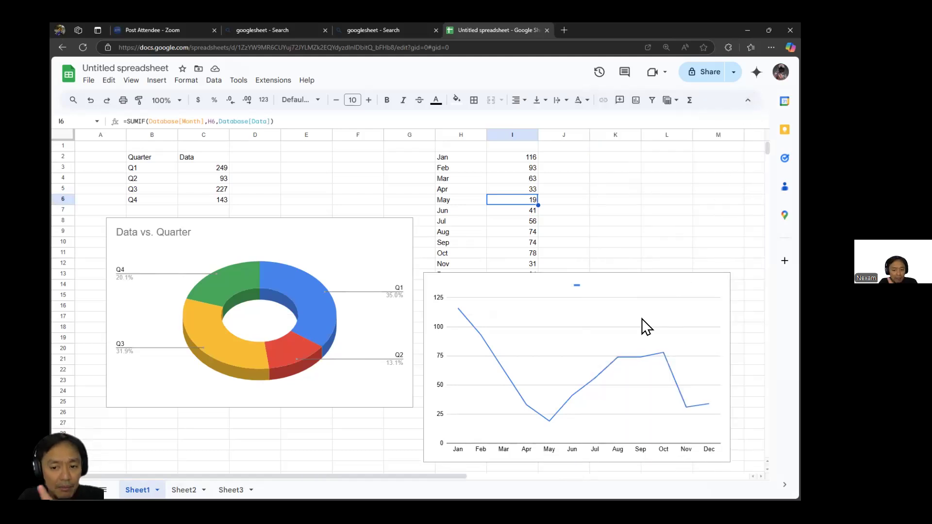
Step: Insert one row below row 15 of the Database table on Sheet2
{"action": "left_click", "coordinate": [184, 489]}
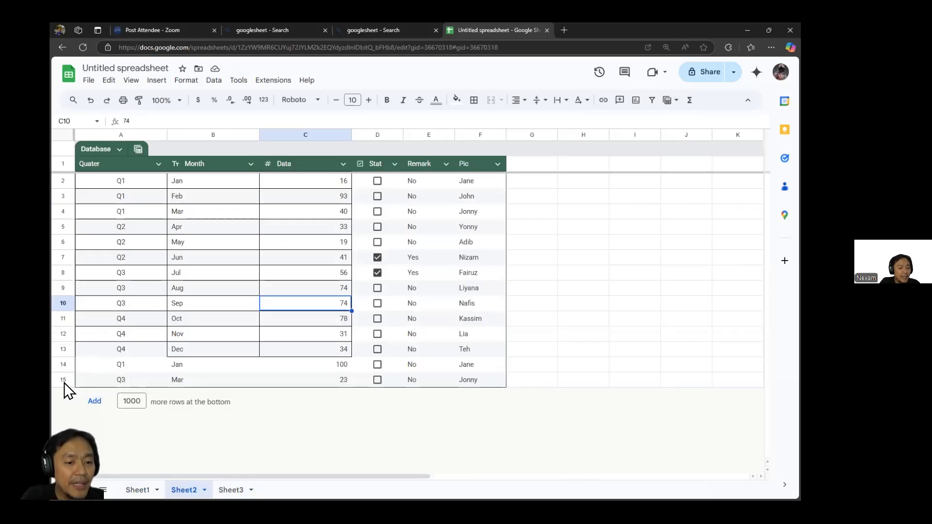
{"action": "left_click", "coordinate": [63, 381]}
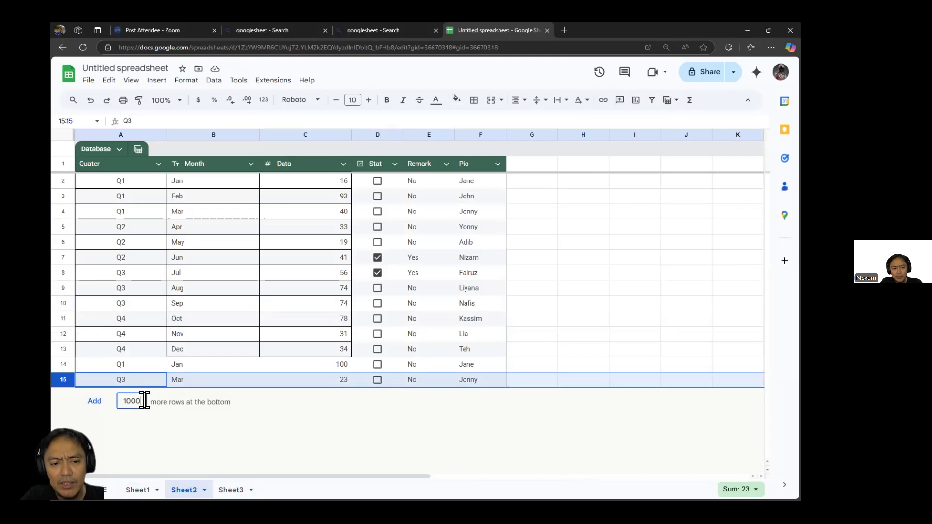
{"action": "right_click", "coordinate": [63, 380]}
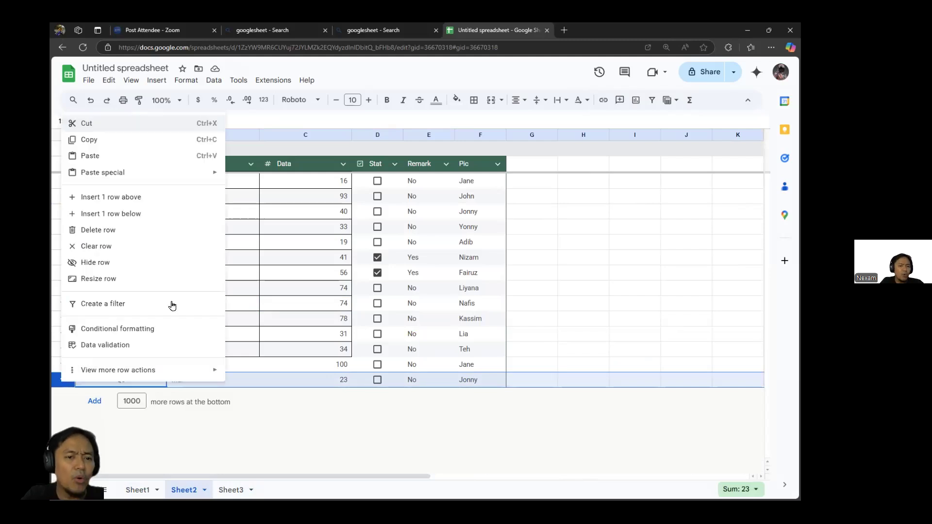
{"action": "left_click", "coordinate": [116, 214]}
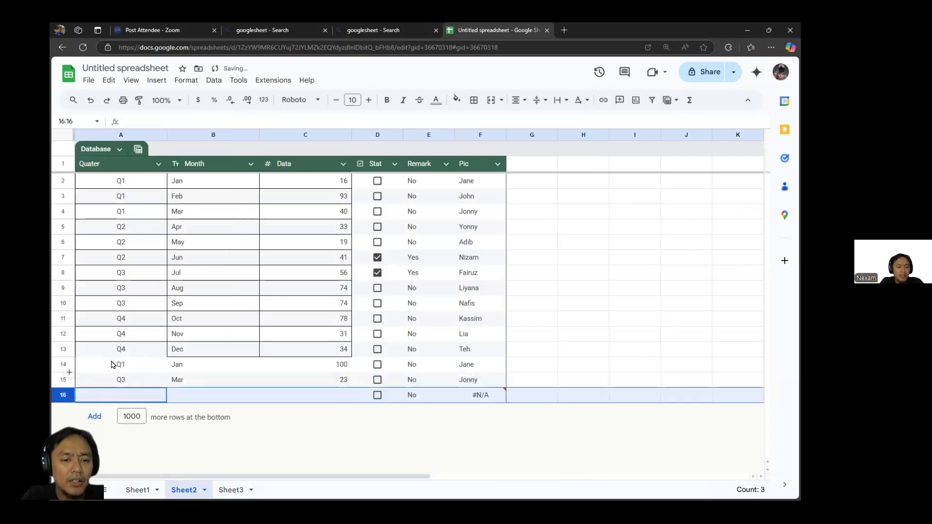
Step: Fill row 16 of the Database table with Q2, May and 321, and tick its Stat checkbox
{"action": "left_click", "coordinate": [100, 395]}
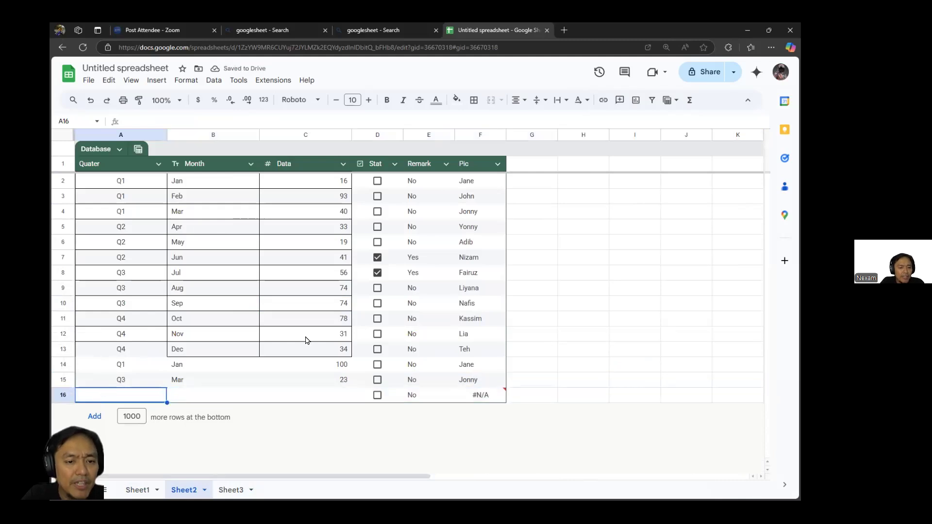
{"action": "type", "text": "Q2"}
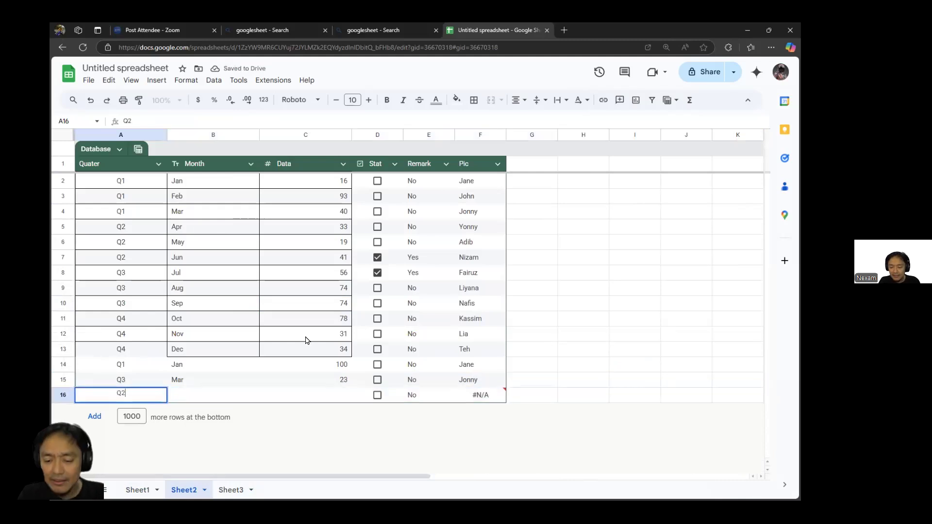
{"action": "key", "text": "Tab"}
{"action": "type", "text": "May"}
{"action": "key", "text": "Tab"}
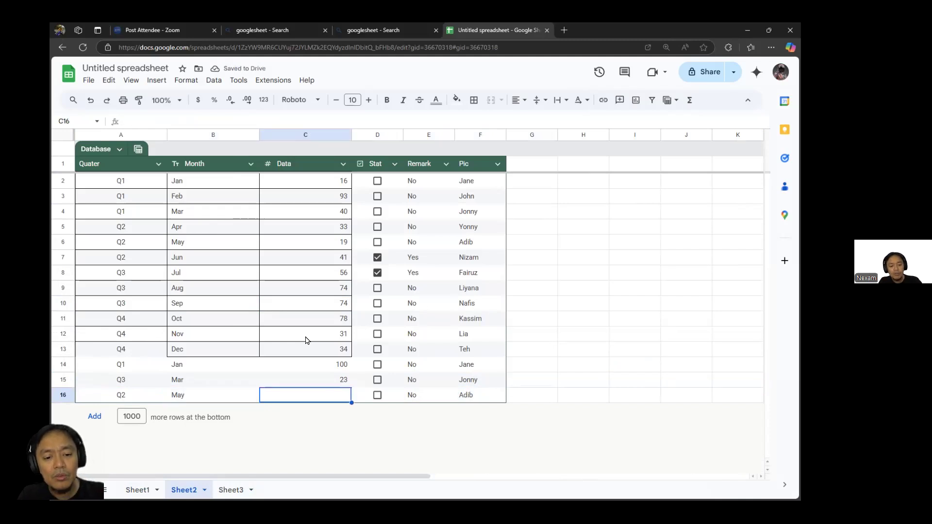
{"action": "type", "text": "3"}
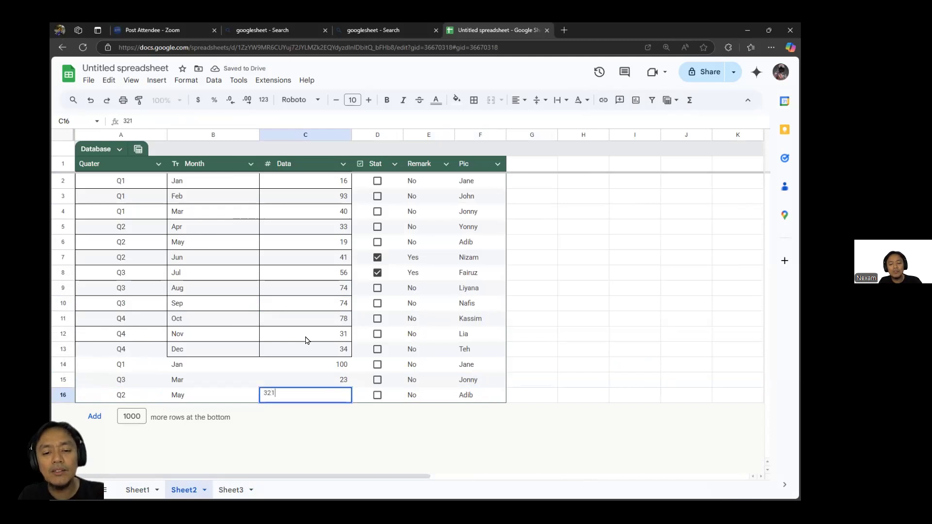
{"action": "type", "text": "21"}
{"action": "key", "text": "Return"}
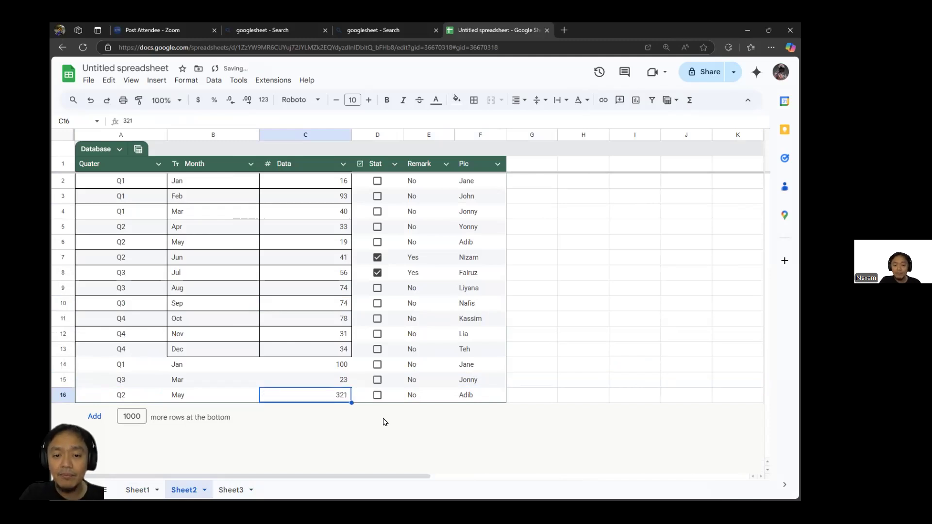
{"action": "left_click", "coordinate": [377, 396]}
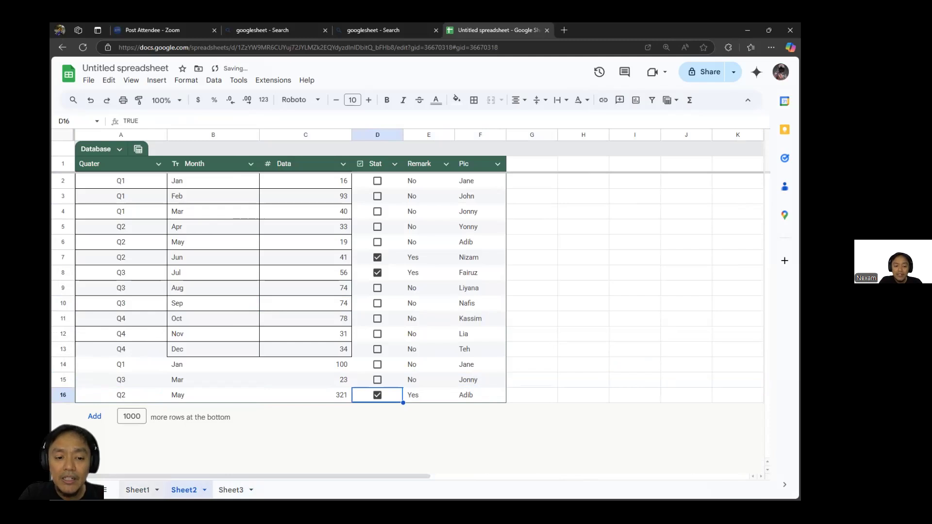
Step: Compare the charts and totals on Sheet1 with the Database table on Sheet2, ending on Sheet1
{"action": "left_click", "coordinate": [141, 490]}
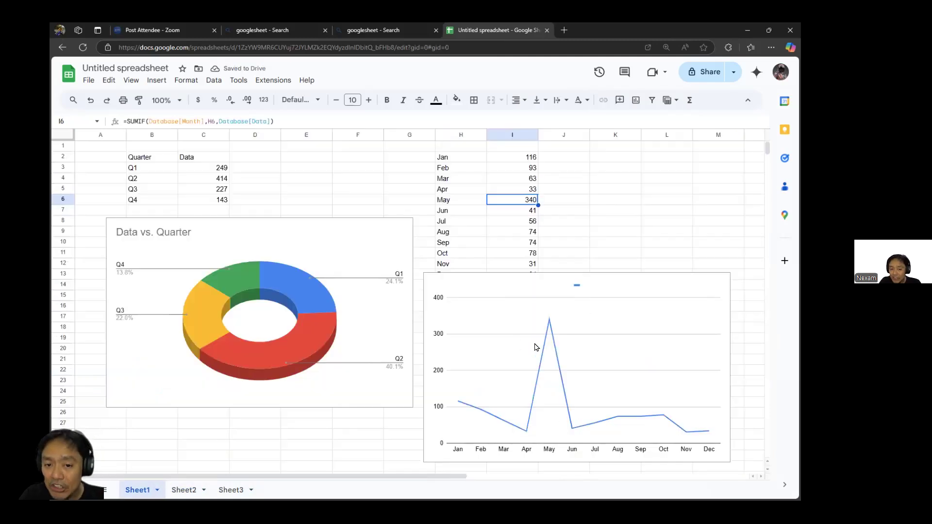
{"action": "left_click", "coordinate": [184, 489]}
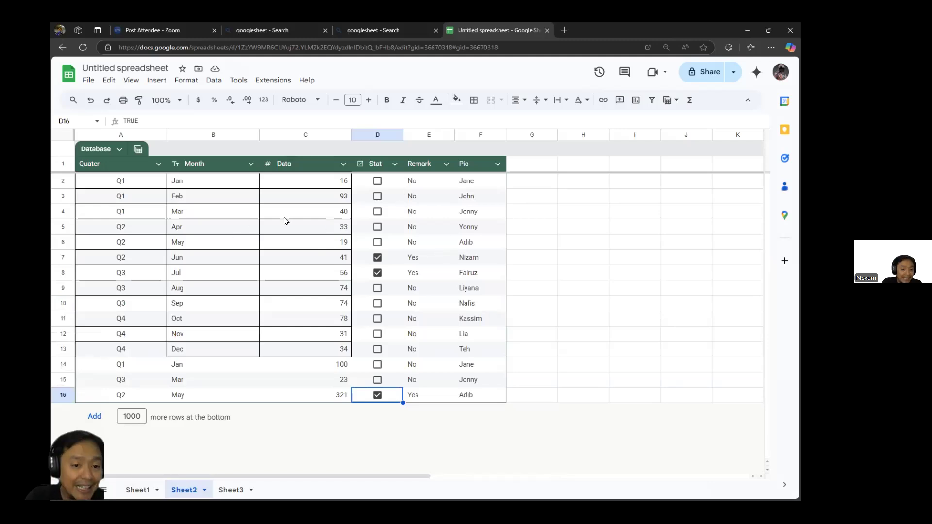
{"action": "left_click", "coordinate": [141, 489]}
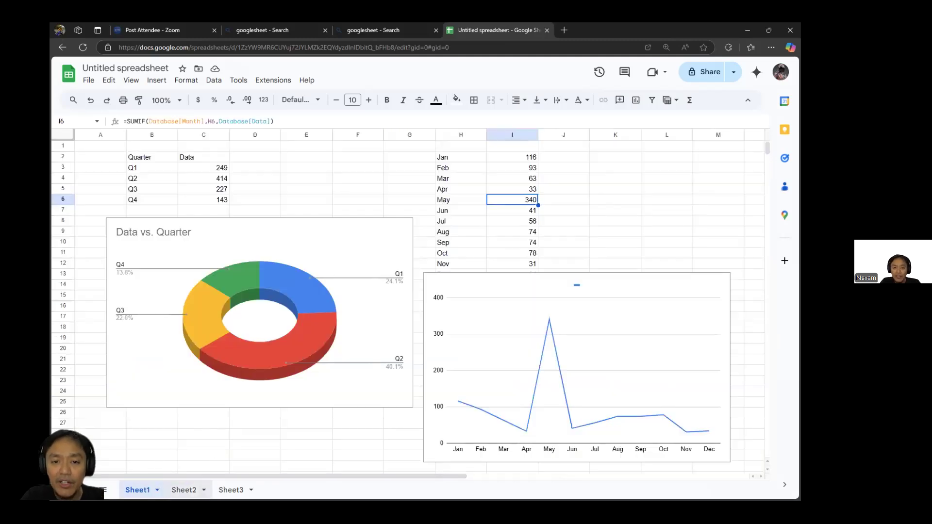
Step: Move the line chart clear of the monthly list so it starts in column K, and clear the month names in H2:H13
{"action": "left_click", "coordinate": [489, 326]}
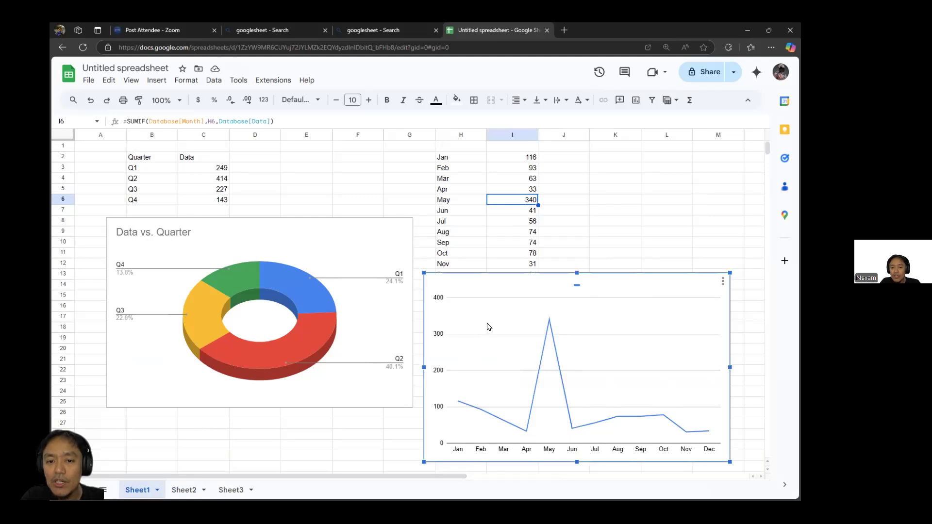
{"action": "left_click_drag", "start_coordinate": [452, 286], "coordinate": [650, 217]}
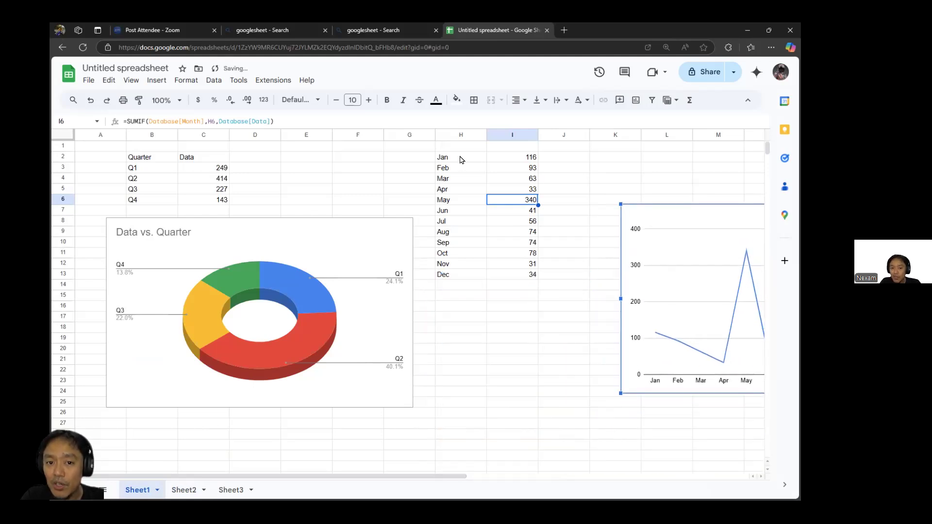
{"action": "left_click", "coordinate": [461, 160]}
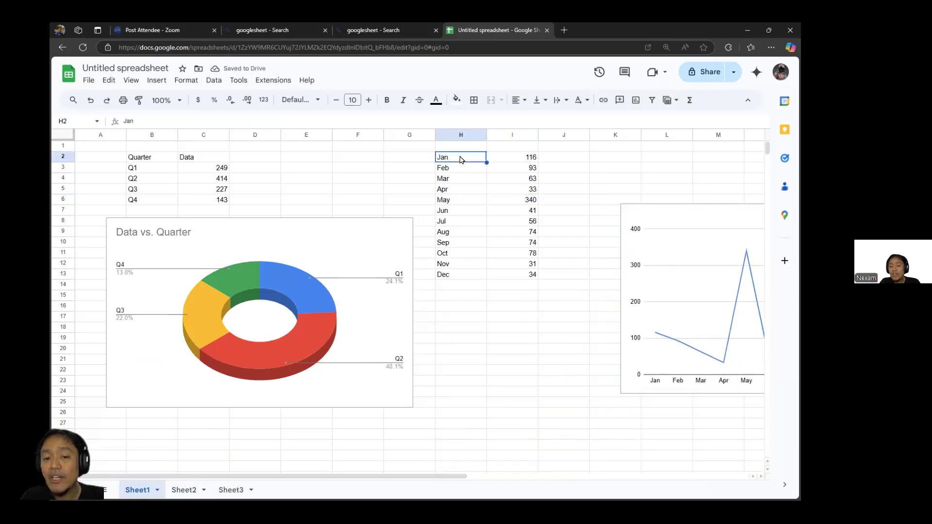
{"action": "key", "text": "ctrl+shift+Down"}
{"action": "key", "text": "Delete"}
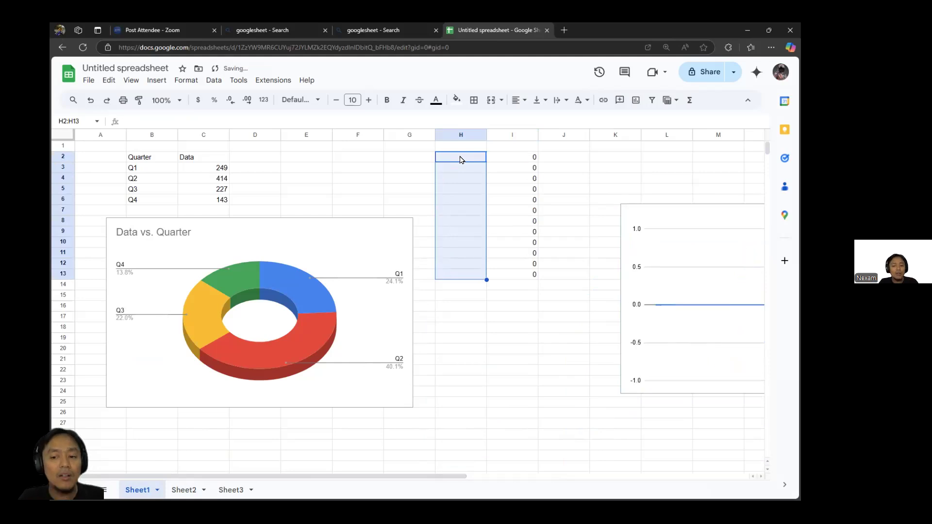
Step: Enter =UNIQUE(Database[Month]) in H2 to generate the month list from the Database table
{"action": "left_click", "coordinate": [462, 160]}
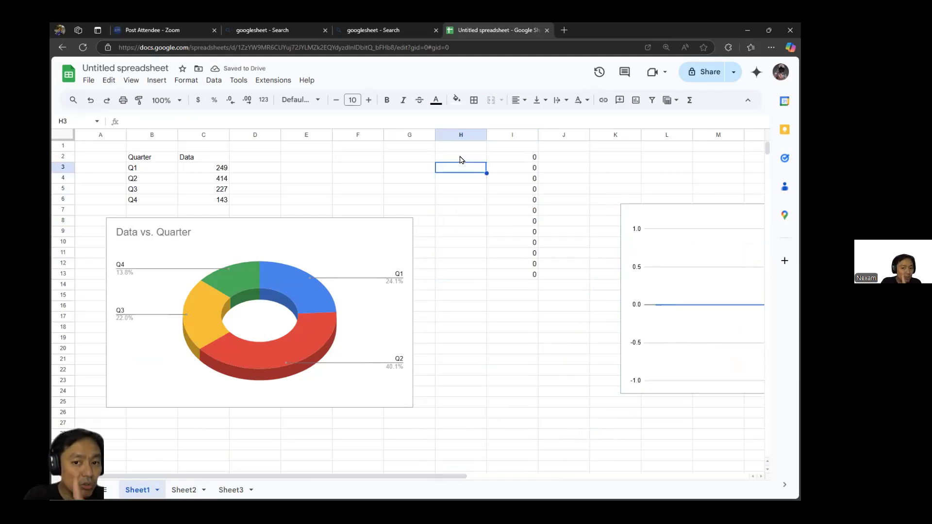
{"action": "type", "text": "=uni"}
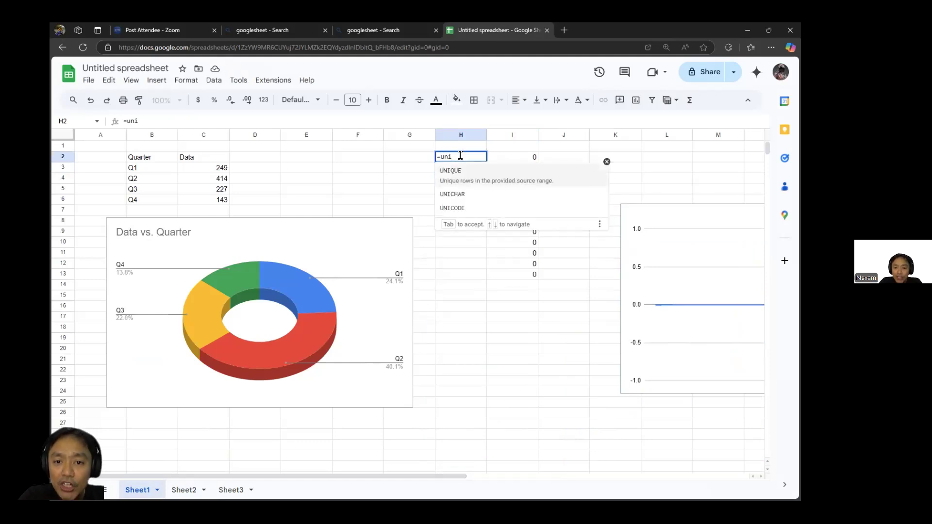
{"action": "left_click", "coordinate": [455, 172]}
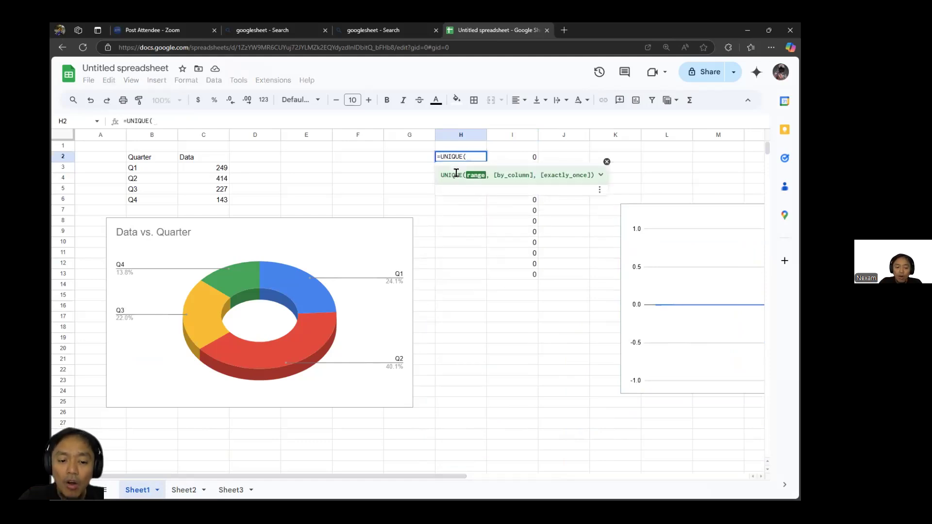
{"action": "type", "text": "da"}
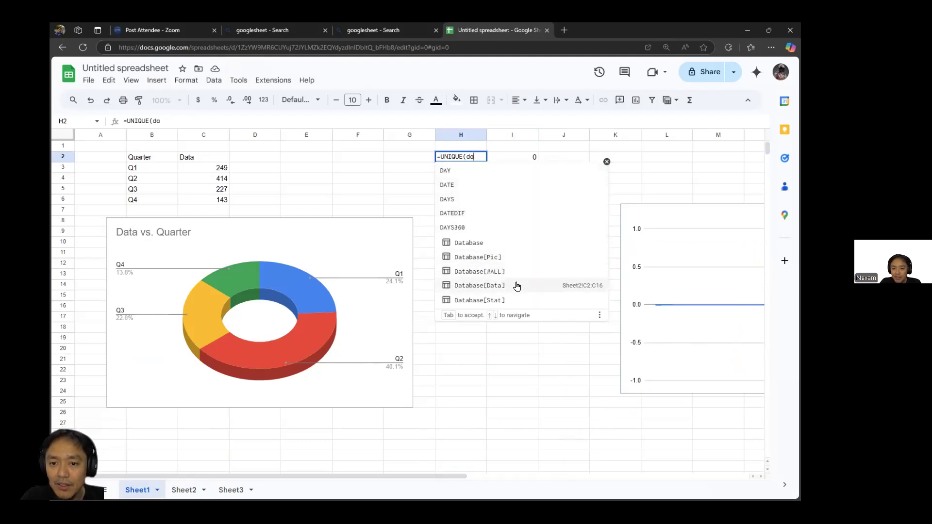
{"action": "left_click", "coordinate": [479, 245]}
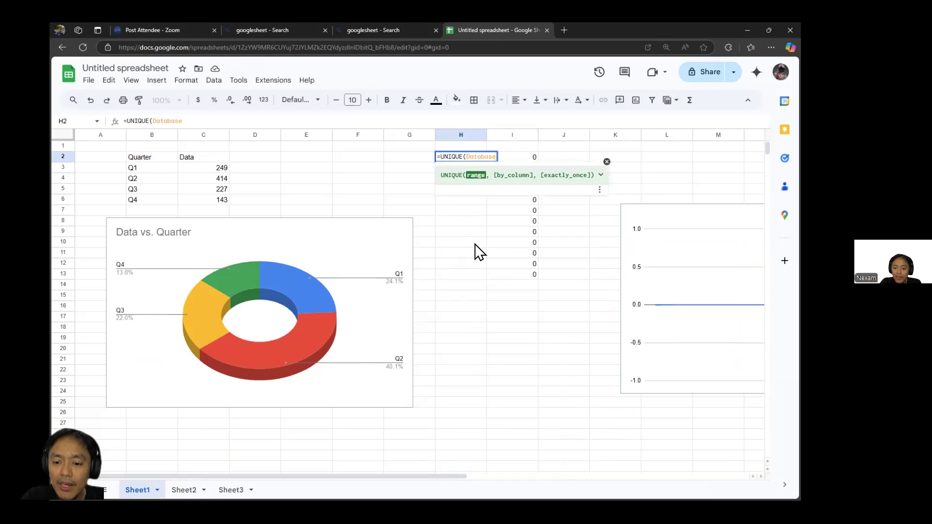
{"action": "type", "text": "["}
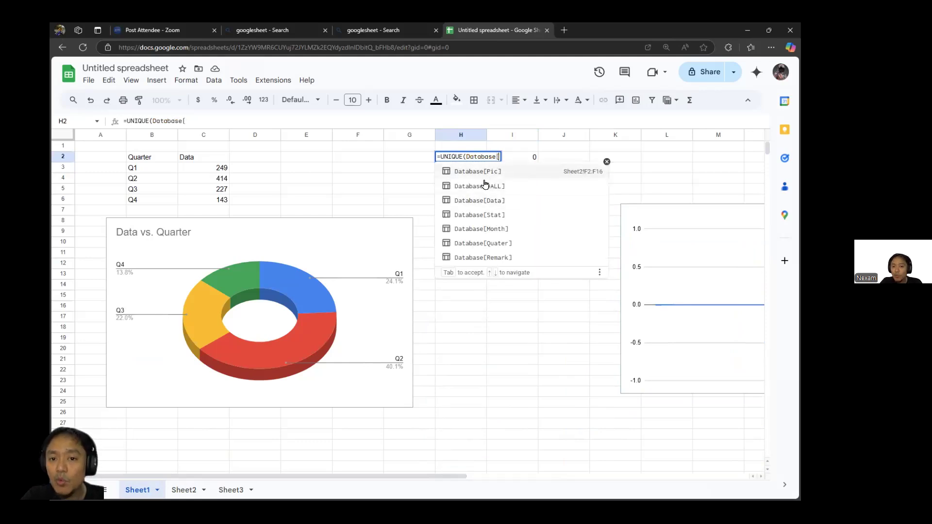
{"action": "left_click", "coordinate": [487, 229]}
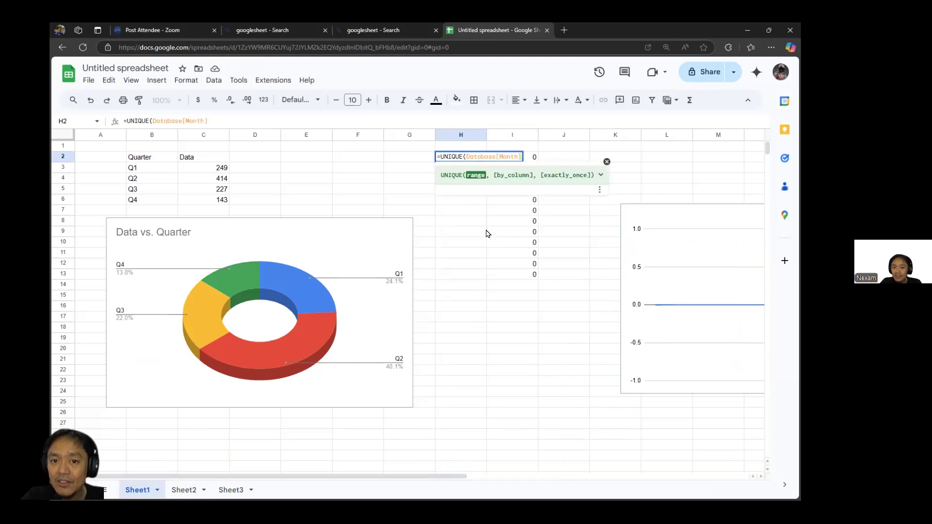
{"action": "key", "text": "Return"}
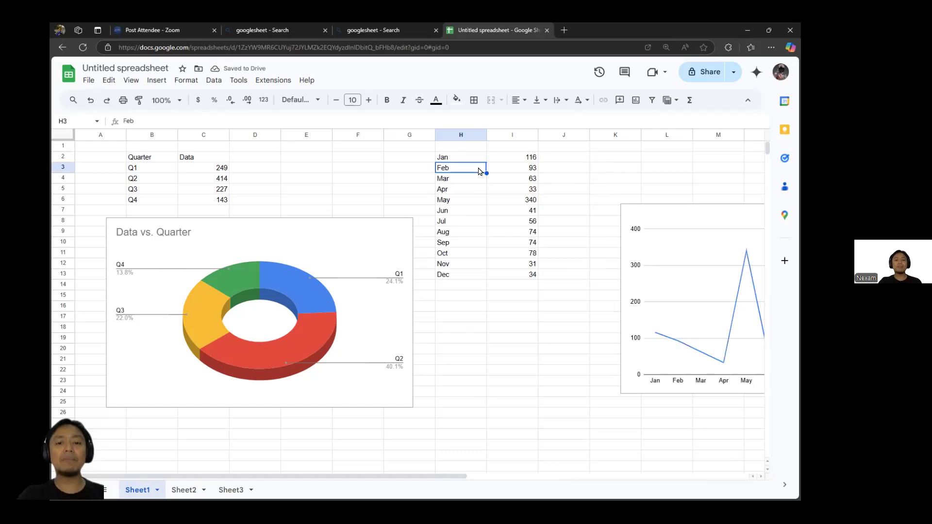
Step: Inspect the contents of H2, H3 and H8 in the generated month list
{"action": "left_click", "coordinate": [458, 160]}
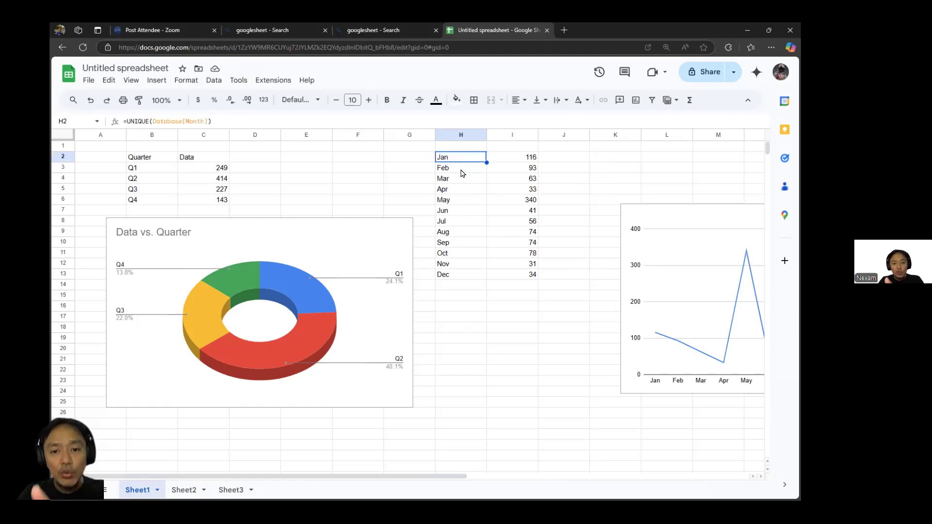
{"action": "left_click", "coordinate": [460, 170]}
{"action": "left_click", "coordinate": [462, 224]}
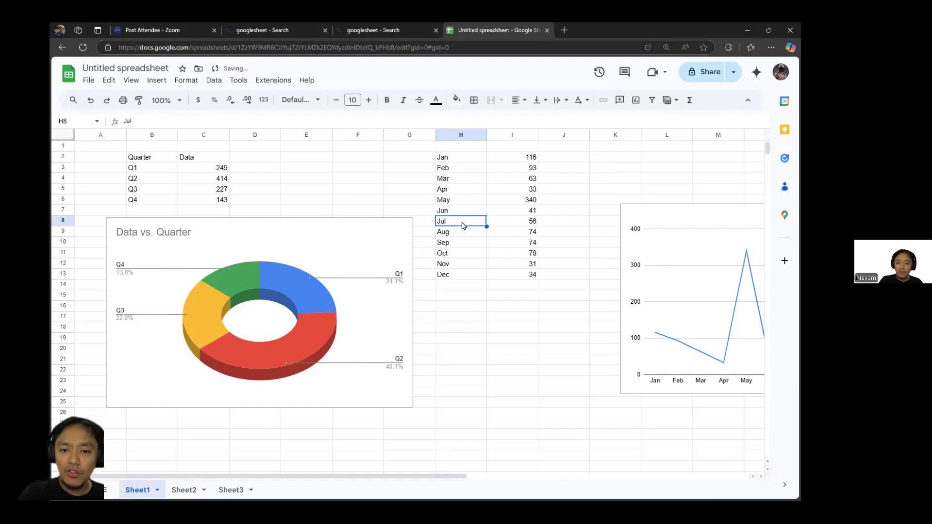
Step: Examine the generated months in H8:H13 and the UNIQUE formula in H2 that produces the list
{"action": "key", "text": "ctrl+shift+Down"}
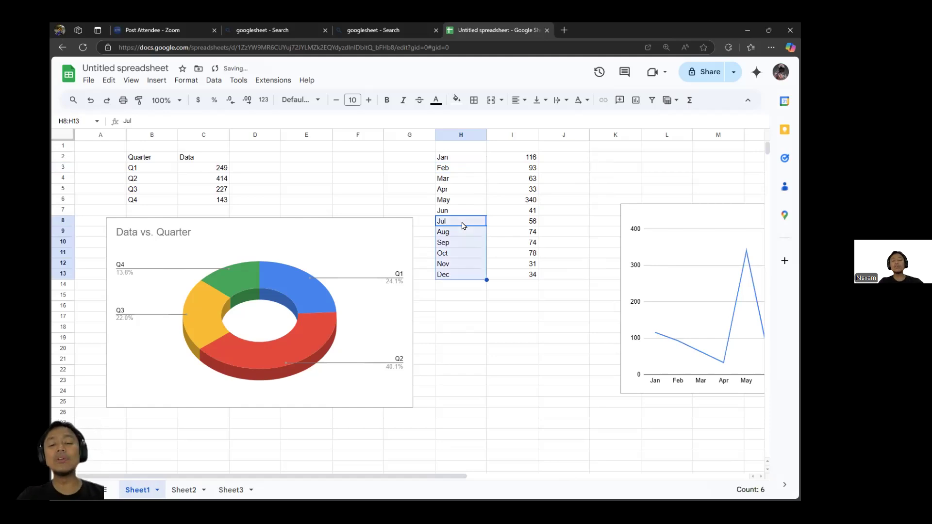
{"action": "left_click", "coordinate": [446, 341]}
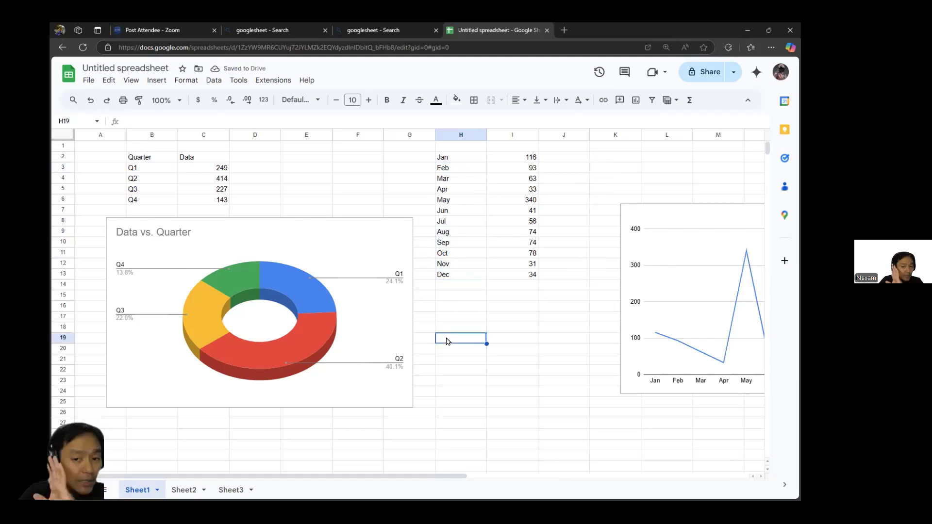
{"action": "left_click", "coordinate": [466, 157]}
{"action": "double_click", "coordinate": [466, 156]}
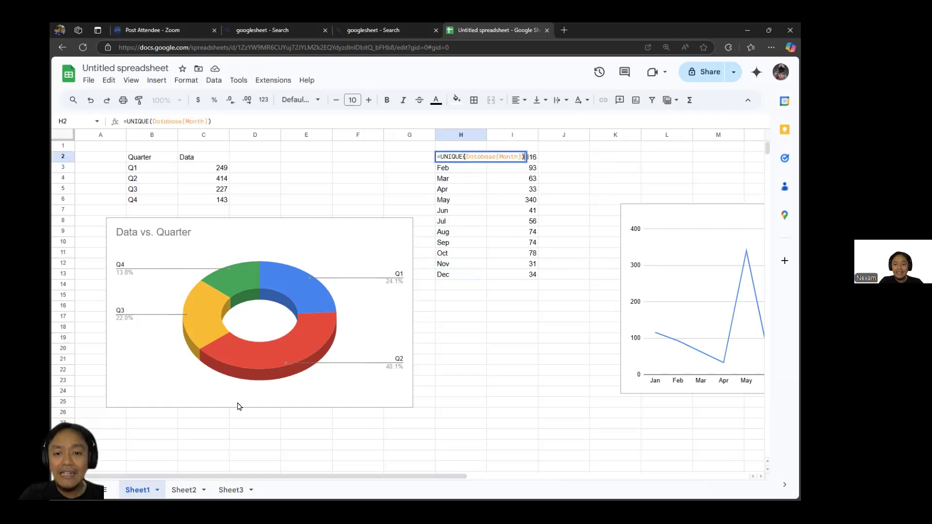
{"action": "key", "text": "Escape"}
{"action": "left_click", "coordinate": [182, 490]}
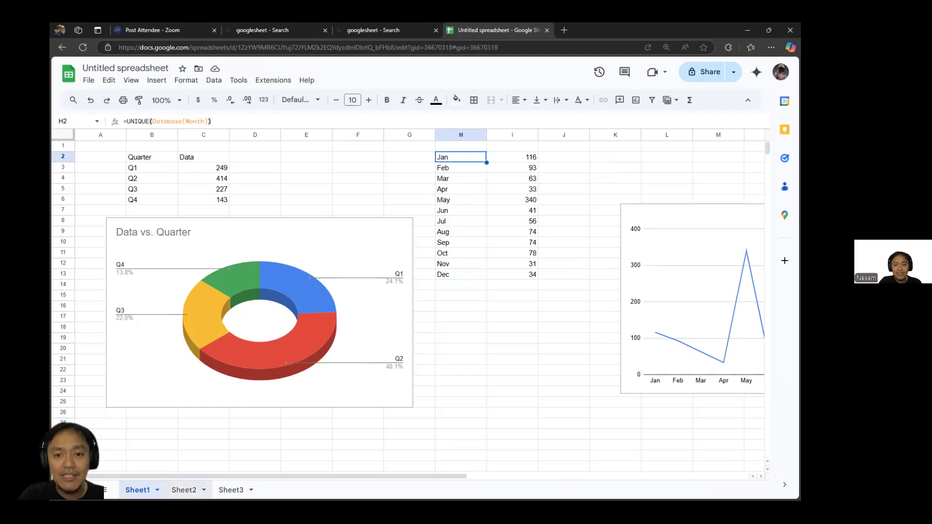
{"action": "left_click", "coordinate": [137, 489]}
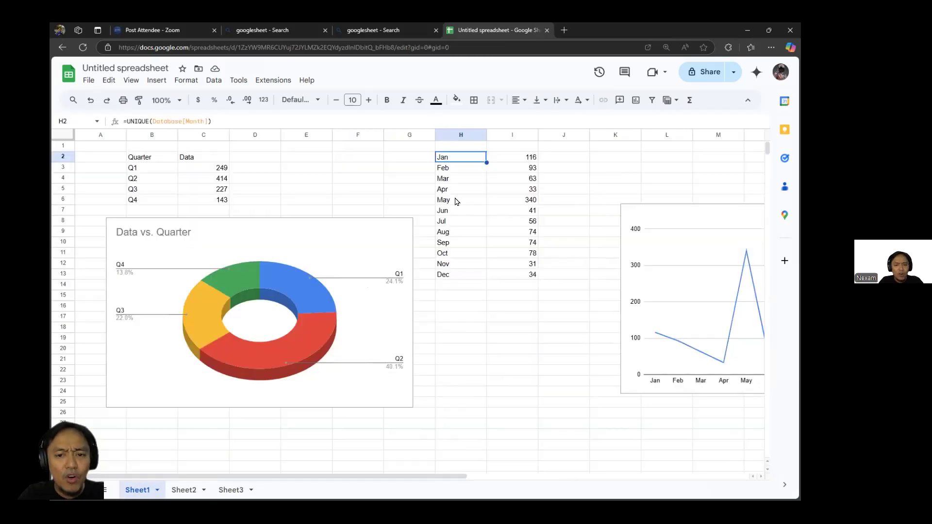
{"action": "double_click", "coordinate": [459, 158]}
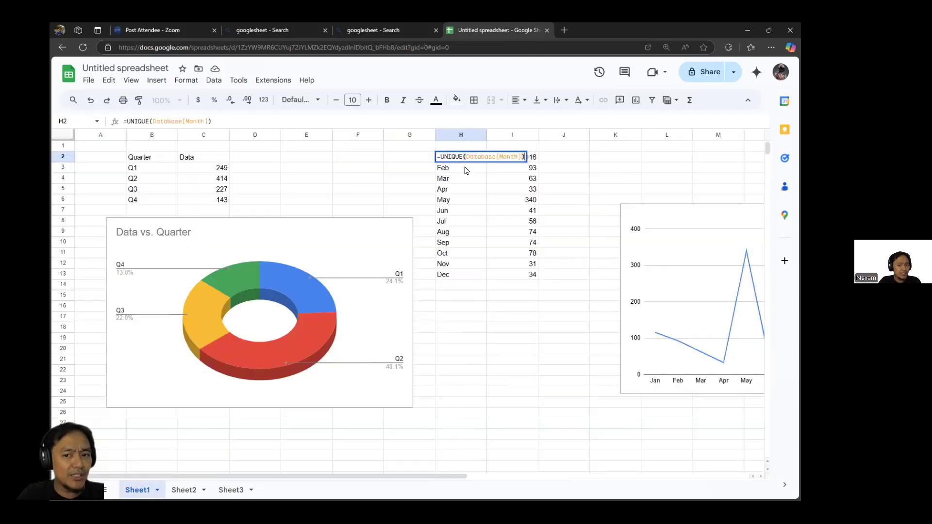
{"action": "key", "text": "Escape"}
Step: Inspect the SUMIF formula in I2 that uses the Database table's column references
{"action": "left_click", "coordinate": [514, 156]}
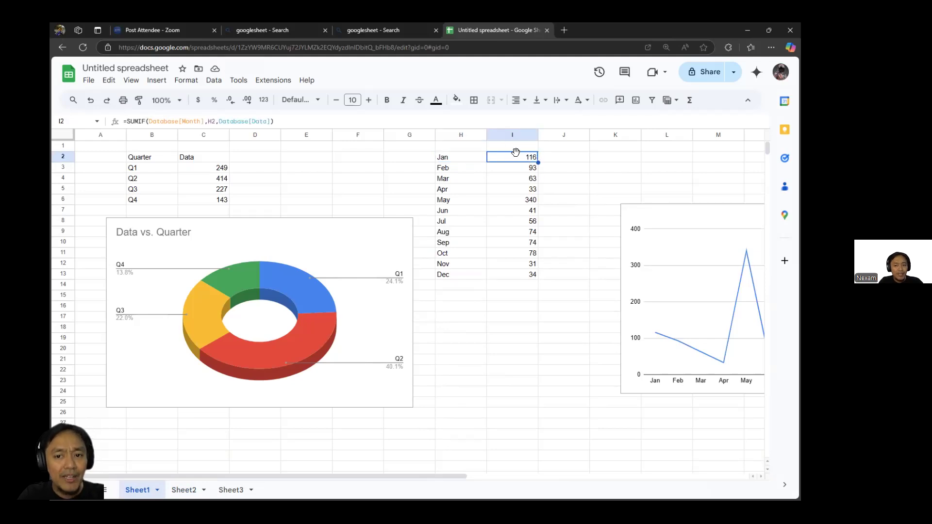
{"action": "double_click", "coordinate": [511, 158]}
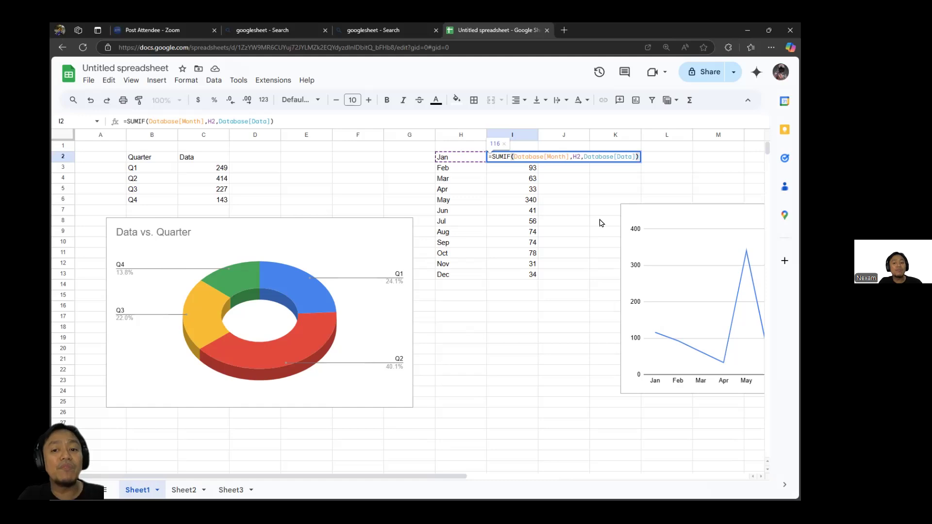
{"action": "key", "text": "Return"}
Step: Start a SUMIF formula in J2 with the whole column Sheet2!A:A as its range
{"action": "left_click", "coordinate": [562, 158]}
{"action": "type", "text": "="}
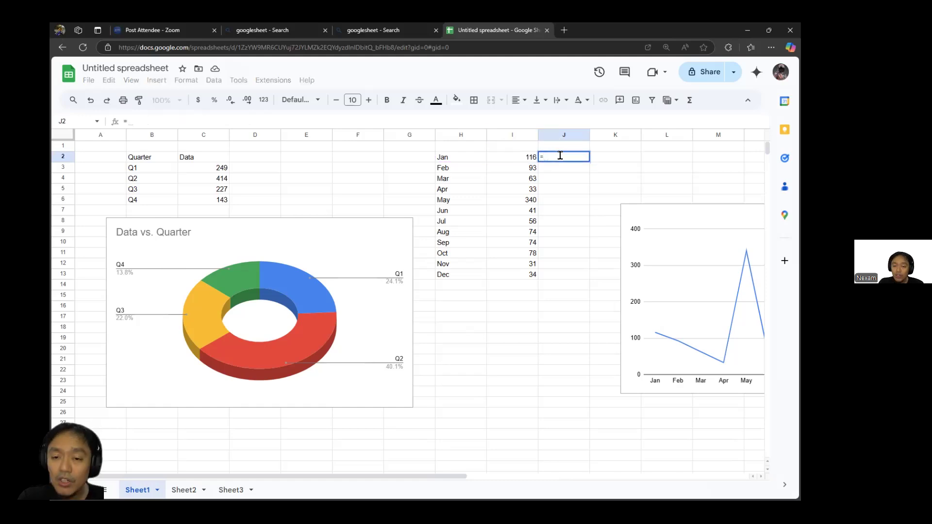
{"action": "type", "text": "sui"}
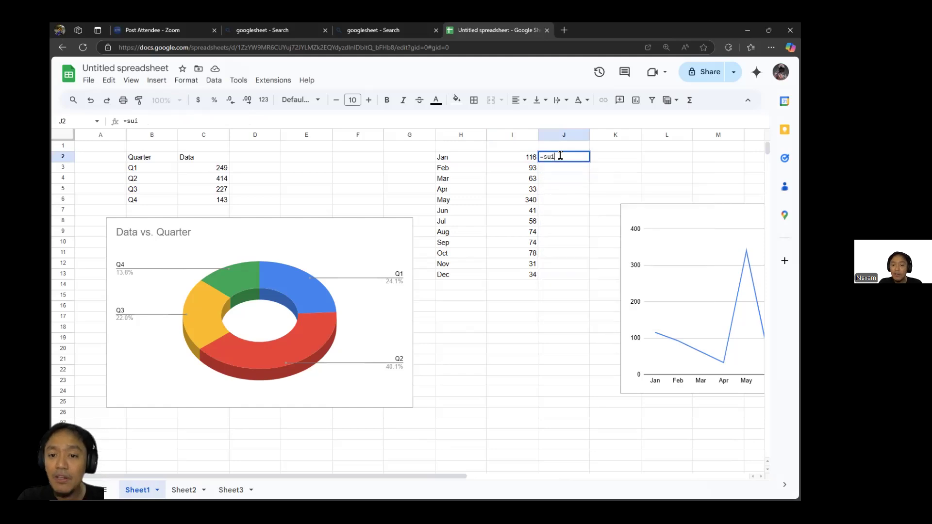
{"action": "key", "text": "BackSpace"}
{"action": "type", "text": "m"}
{"action": "key", "text": "Down"}
{"action": "key", "text": "Tab"}
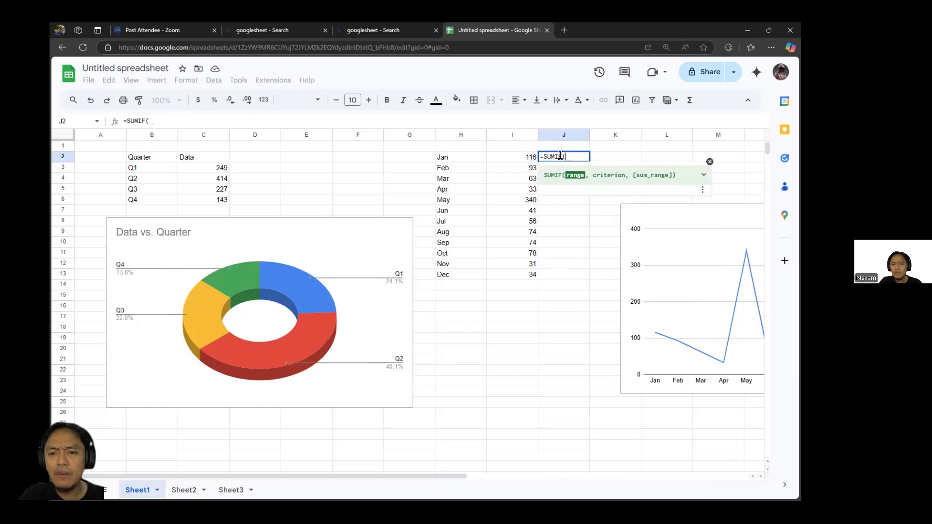
{"action": "left_click", "coordinate": [187, 489]}
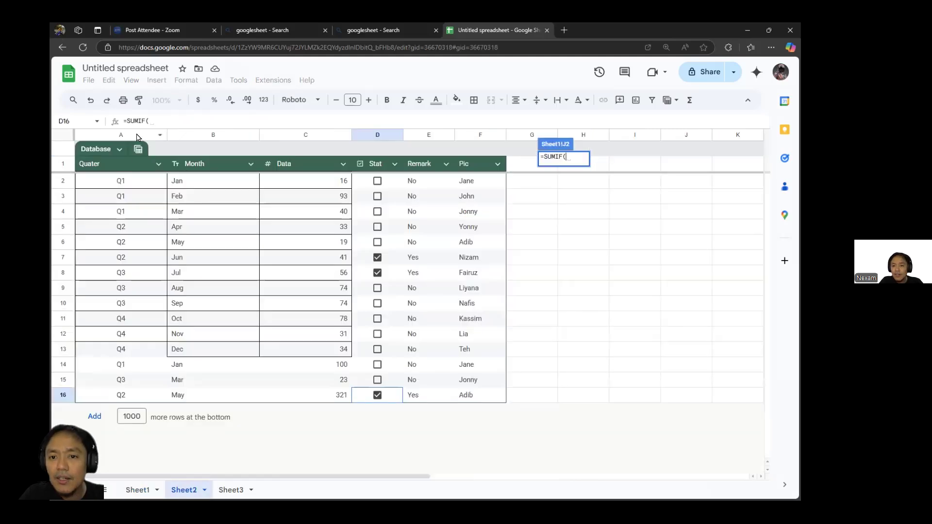
{"action": "left_click", "coordinate": [138, 137]}
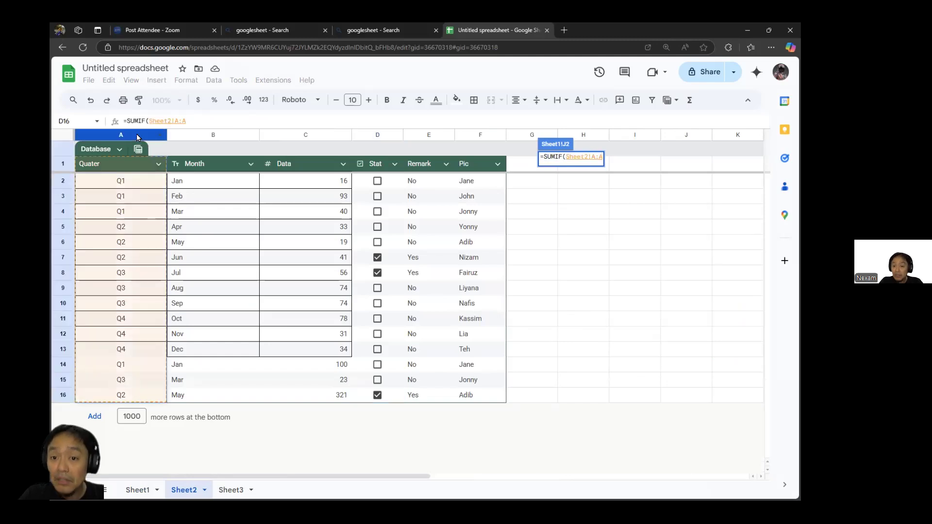
{"action": "type", "text": ","}
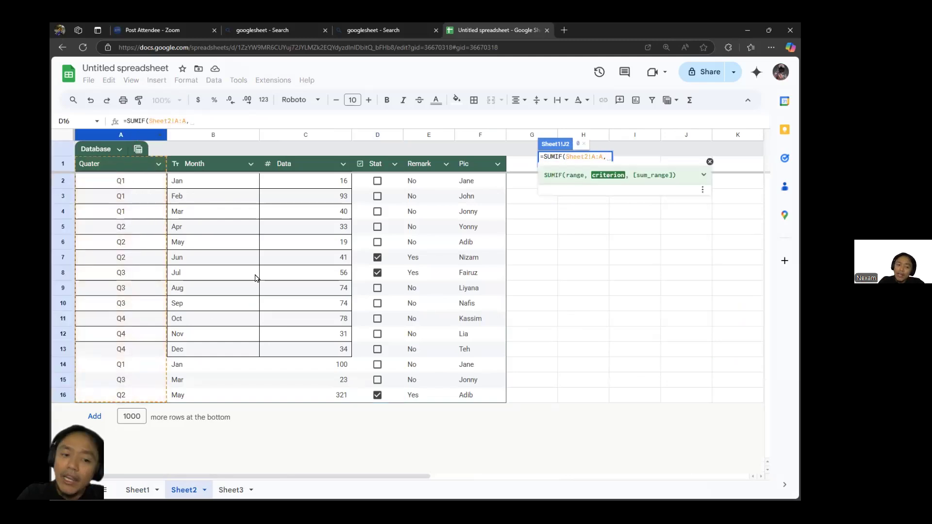
Step: Complete the J2 SUMIF formula with criterion I2 and sum range Sheet2!C:C
{"action": "key", "text": "ctrl+shift+Page_Up"}
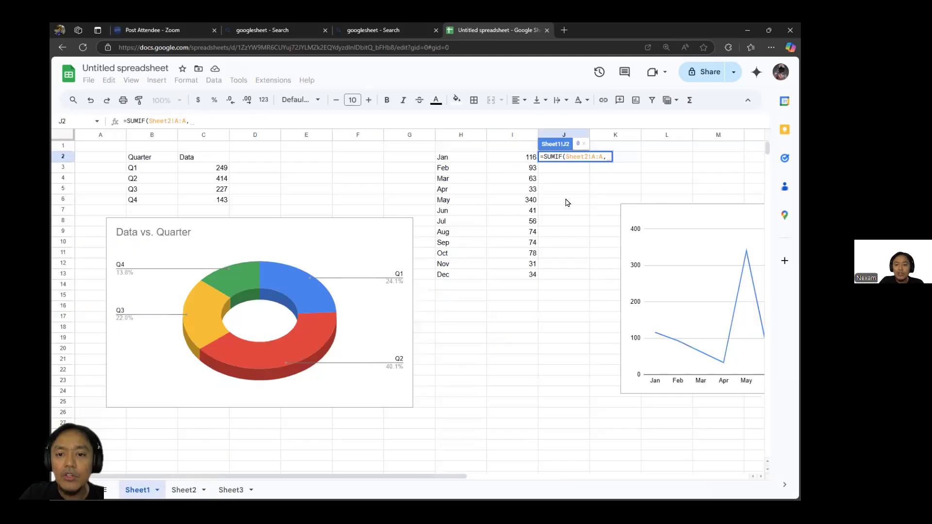
{"action": "left_click", "coordinate": [519, 157]}
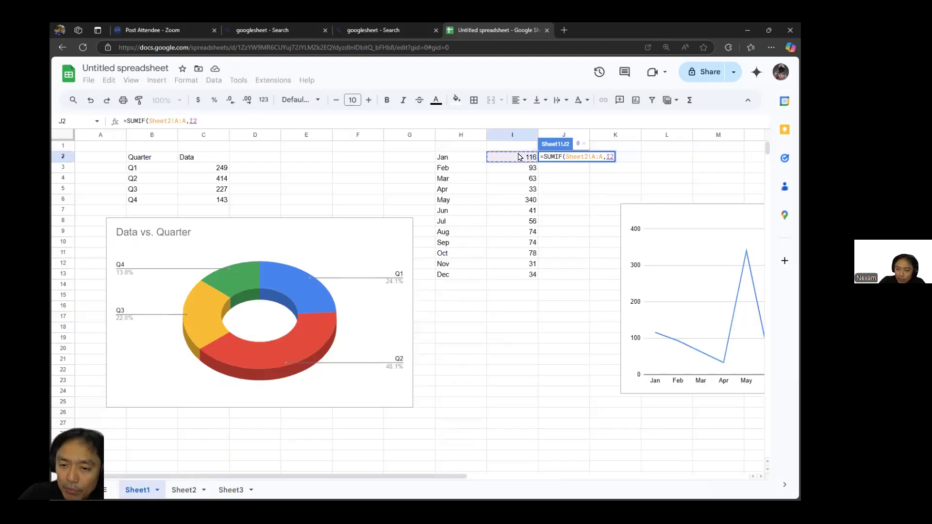
{"action": "type", "text": ","}
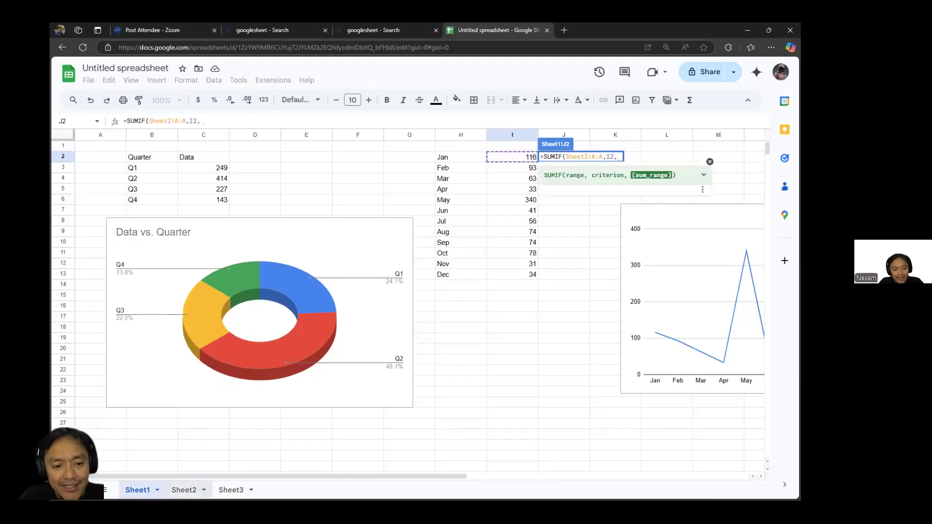
{"action": "key", "text": "ctrl+shift+Page_Down"}
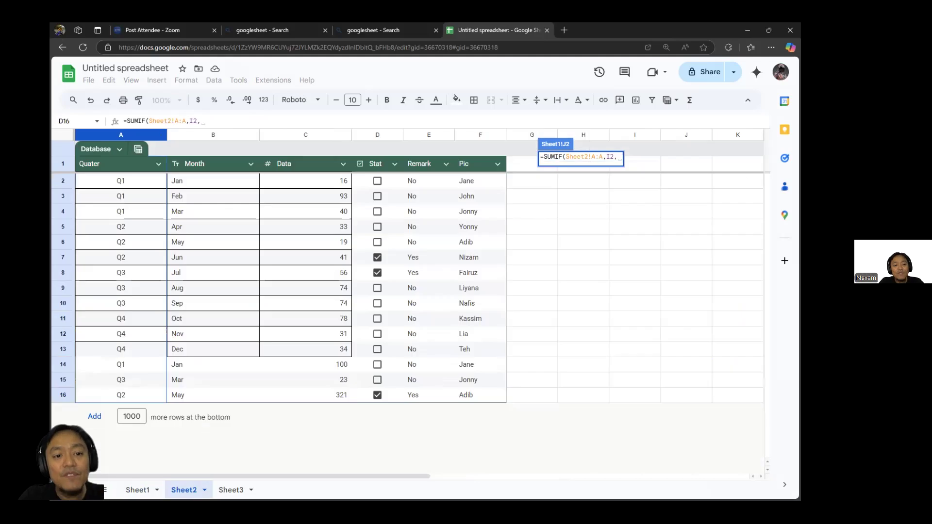
{"action": "left_click", "coordinate": [312, 138]}
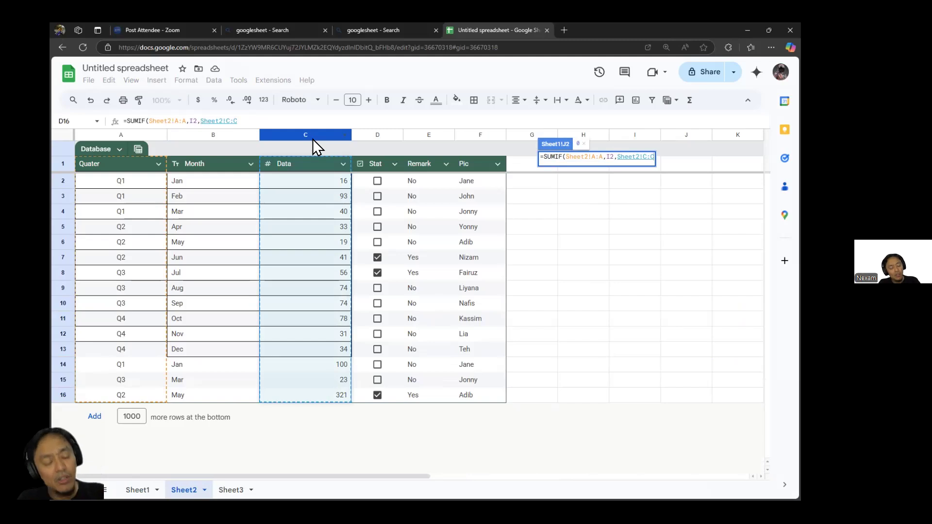
{"action": "key", "text": "Return"}
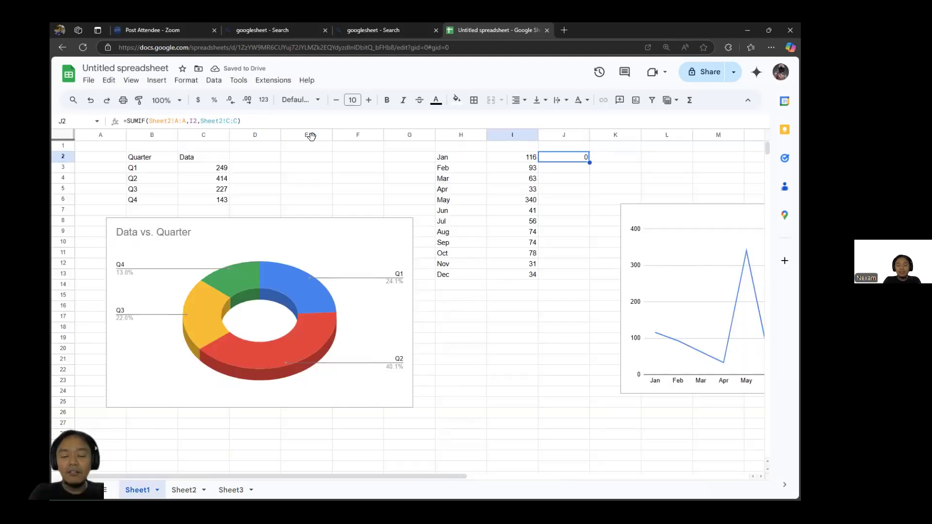
Step: Review the criterion argument of the SUMIF formula in J2 against the month cell H2
{"action": "double_click", "coordinate": [559, 156]}
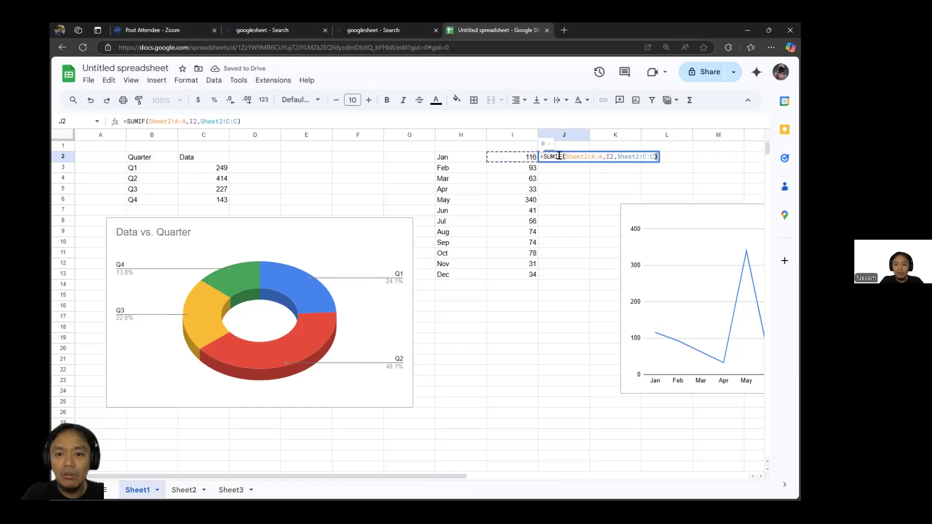
{"action": "double_click", "coordinate": [609, 156]}
{"action": "key", "text": "Return"}
{"action": "left_click", "coordinate": [462, 157]}
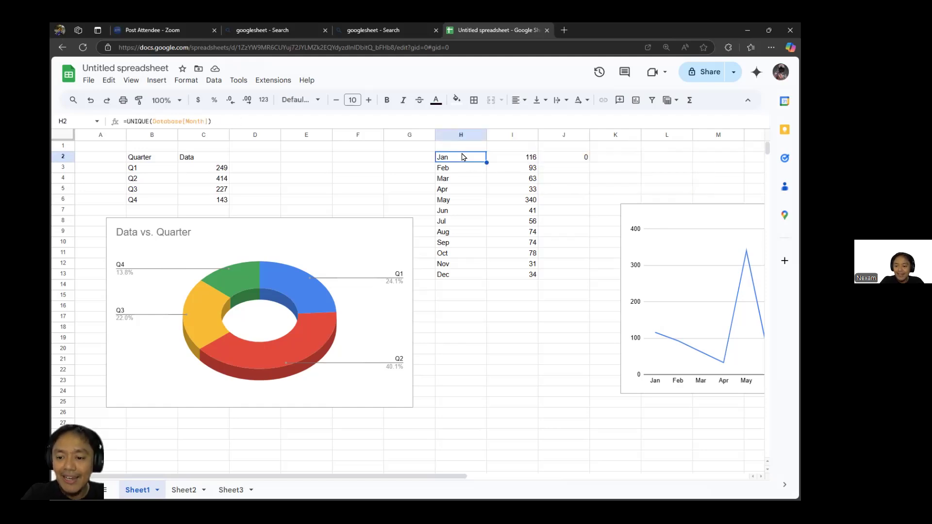
{"action": "double_click", "coordinate": [571, 156]}
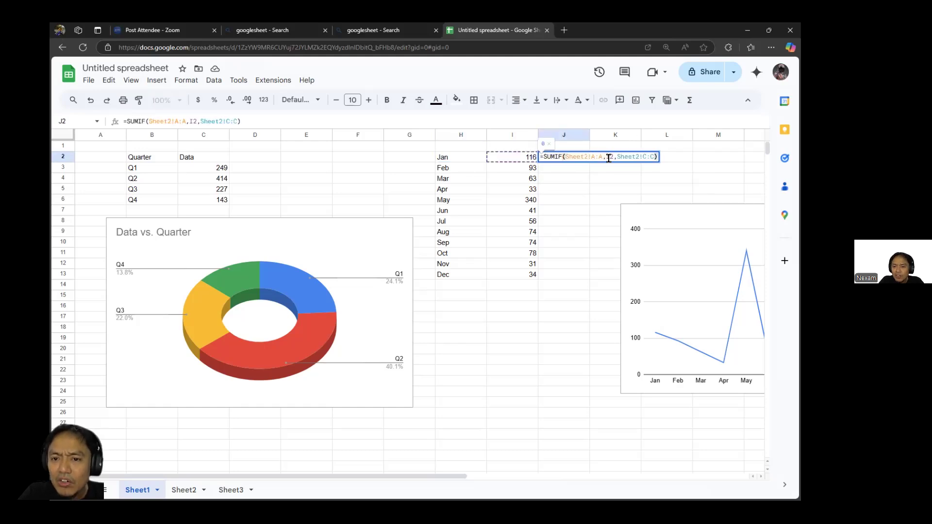
{"action": "left_click", "coordinate": [609, 157]}
{"action": "double_click", "coordinate": [605, 172]}
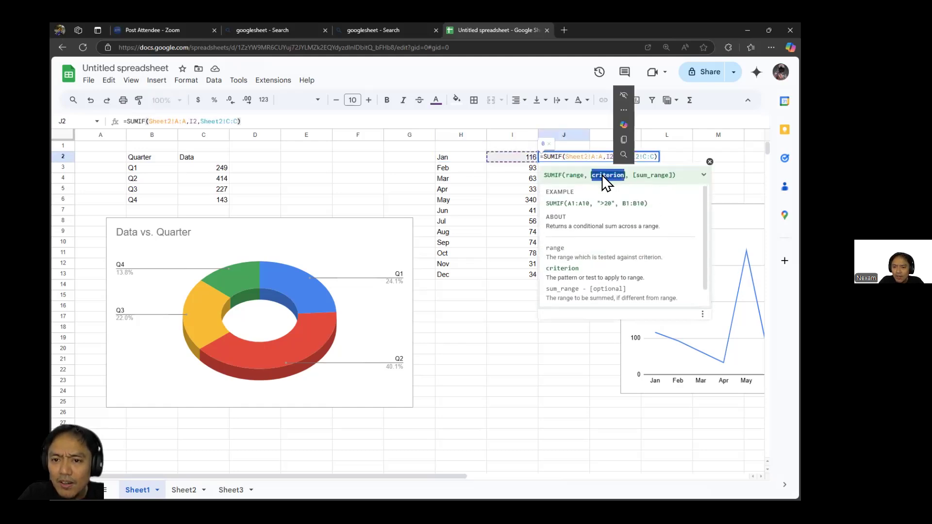
{"action": "left_click", "coordinate": [599, 175]}
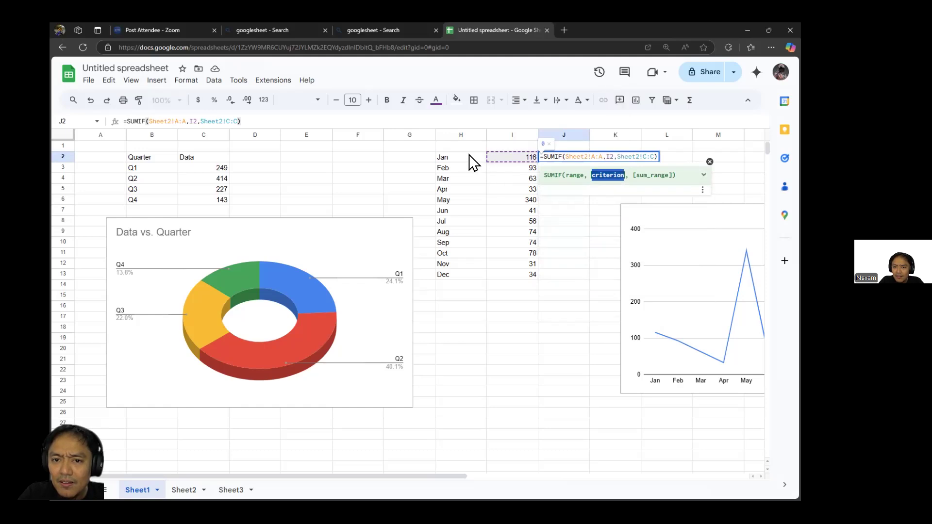
{"action": "left_click", "coordinate": [469, 160]}
{"action": "left_click", "coordinate": [589, 154]}
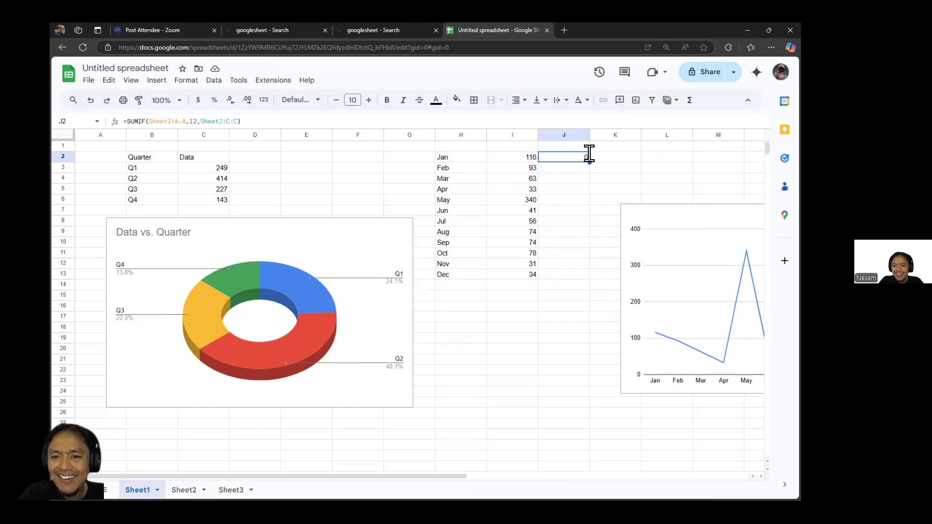
Step: Change the criterion in the J2 SUMIF formula to H2
{"action": "double_click", "coordinate": [589, 155]}
{"action": "left_click", "coordinate": [608, 156]}
{"action": "key", "text": "BackSpace"}
{"action": "type", "text": "H"}
{"action": "key", "text": "Return"}
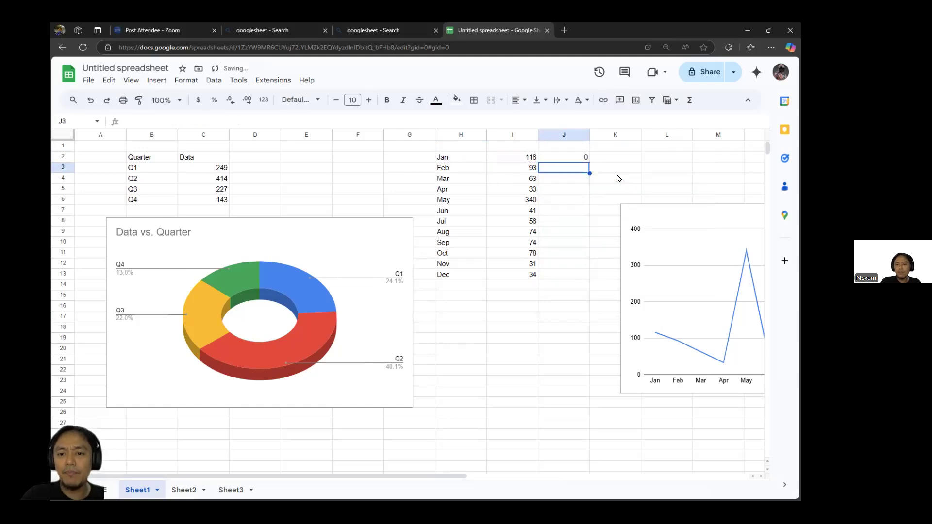
Step: Compare the whole-column references in J2's SUMIF formula with the table references in I2's formula
{"action": "key", "text": "Up"}
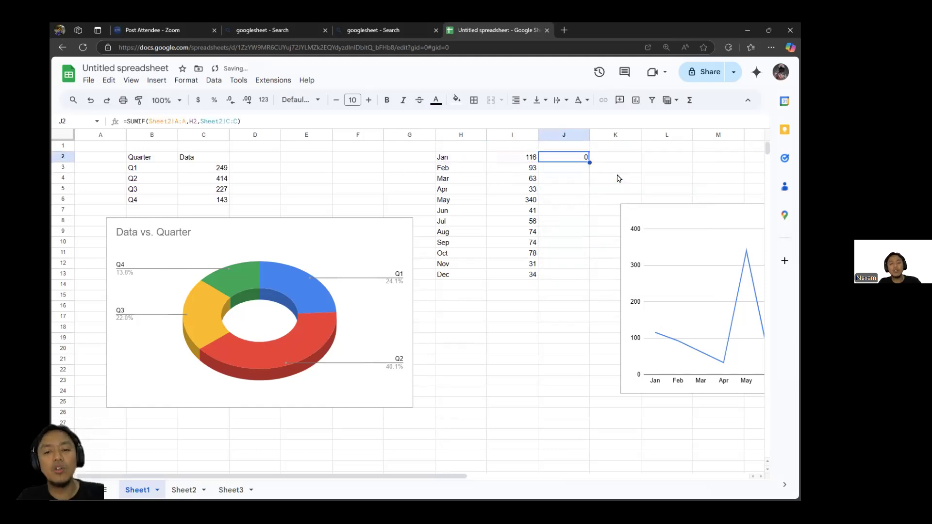
{"action": "key", "text": "F2"}
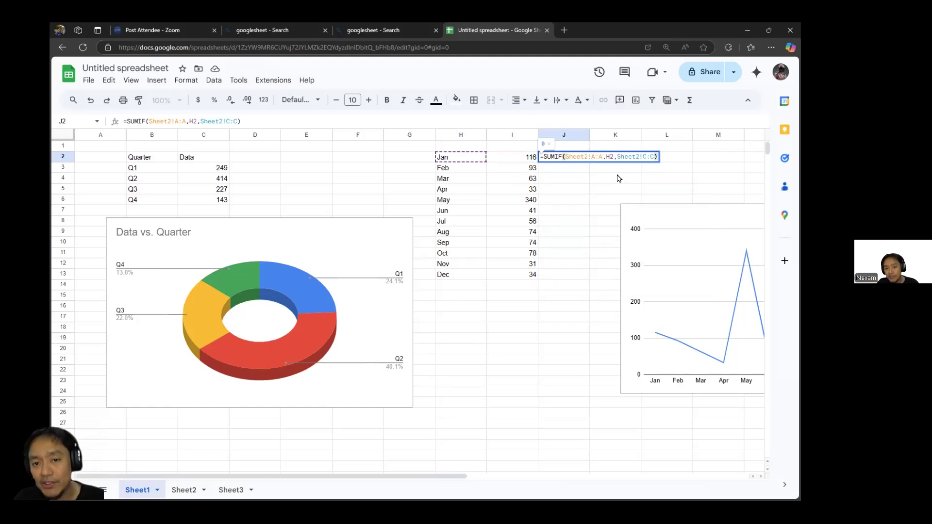
{"action": "key", "text": "Escape"}
{"action": "left_click", "coordinate": [512, 159]}
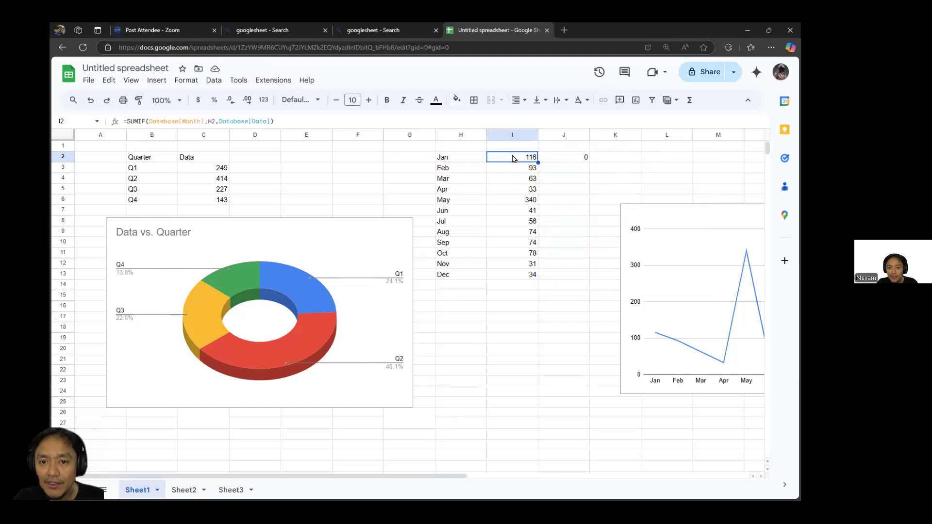
{"action": "key", "text": "F2"}
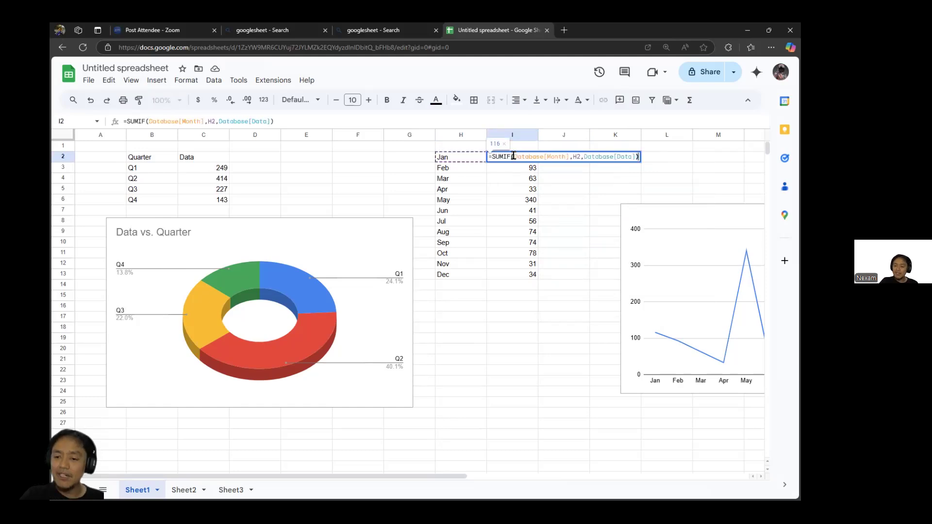